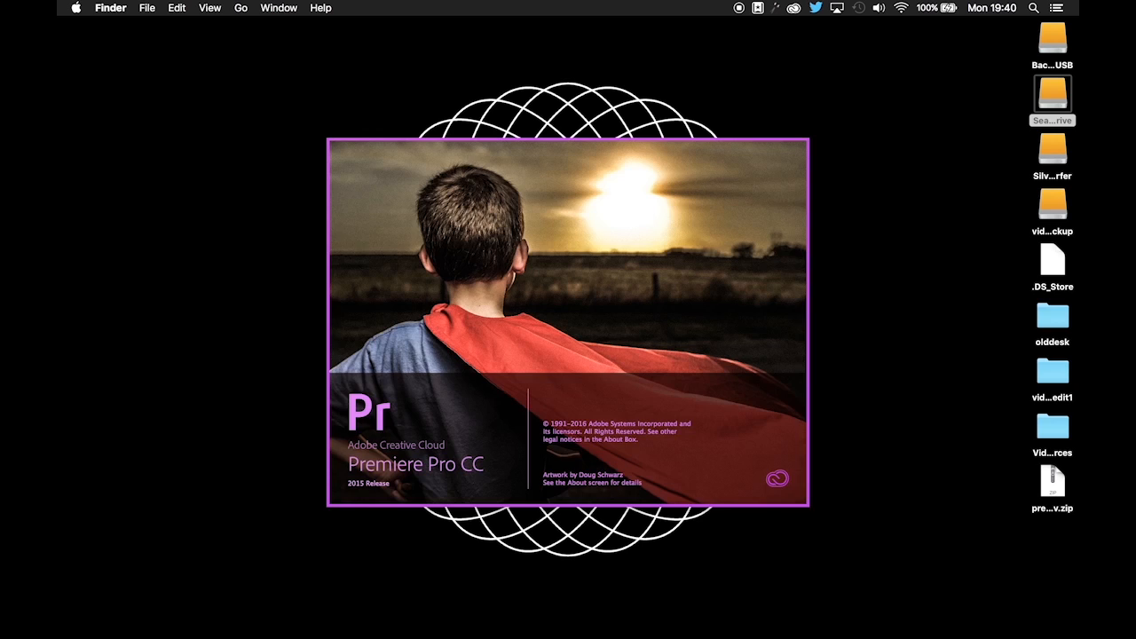
# Create a new project named testmashuprun, stored in the "week3 - video sample" folder
pyautogui.click(225, 190)
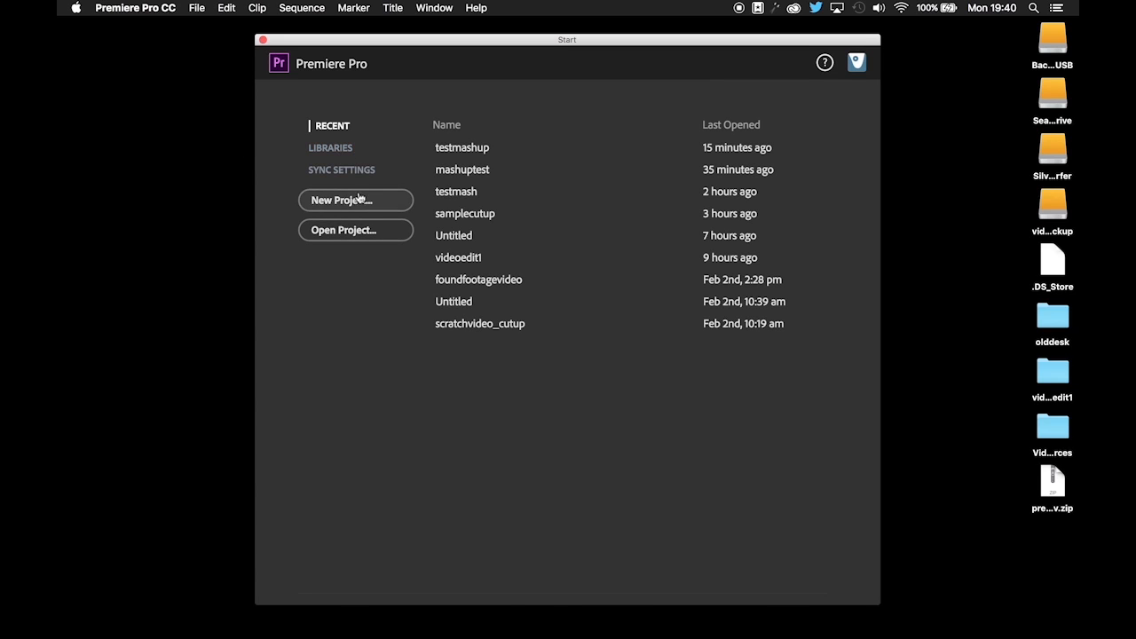
pyautogui.click(360, 199)
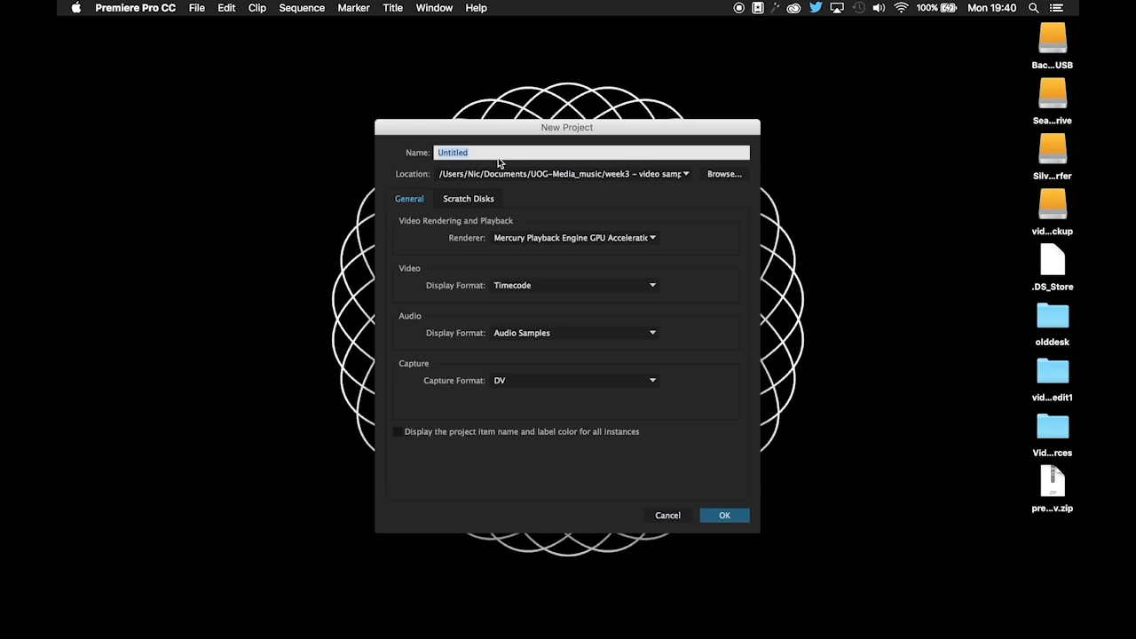
pyautogui.write('testmashuprun')
pyautogui.click(721, 175)
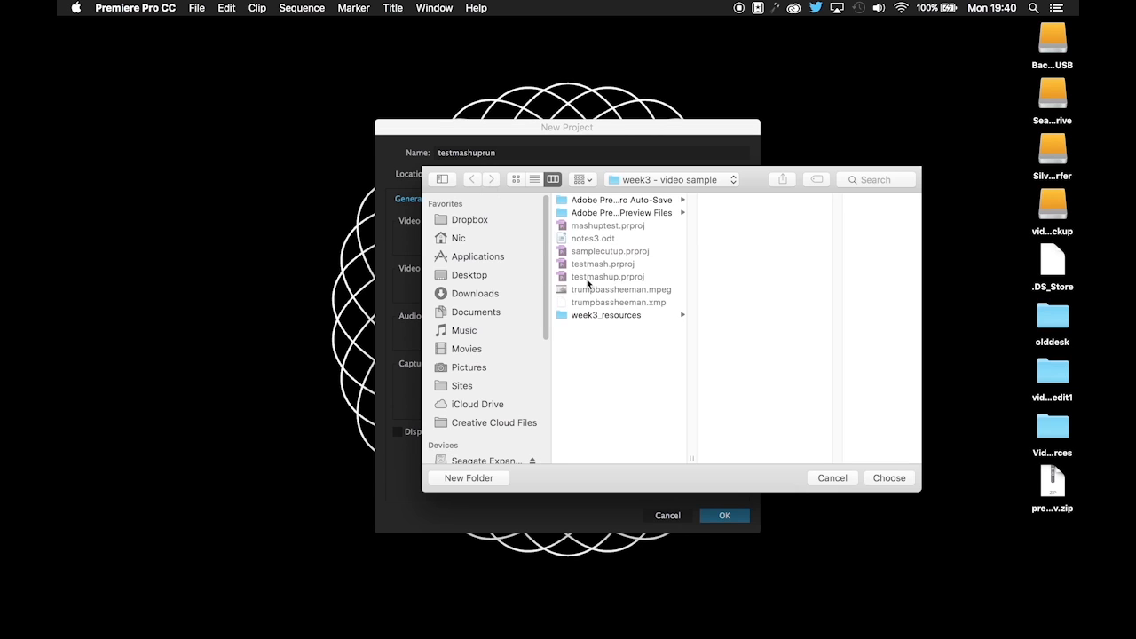
pyautogui.click(874, 479)
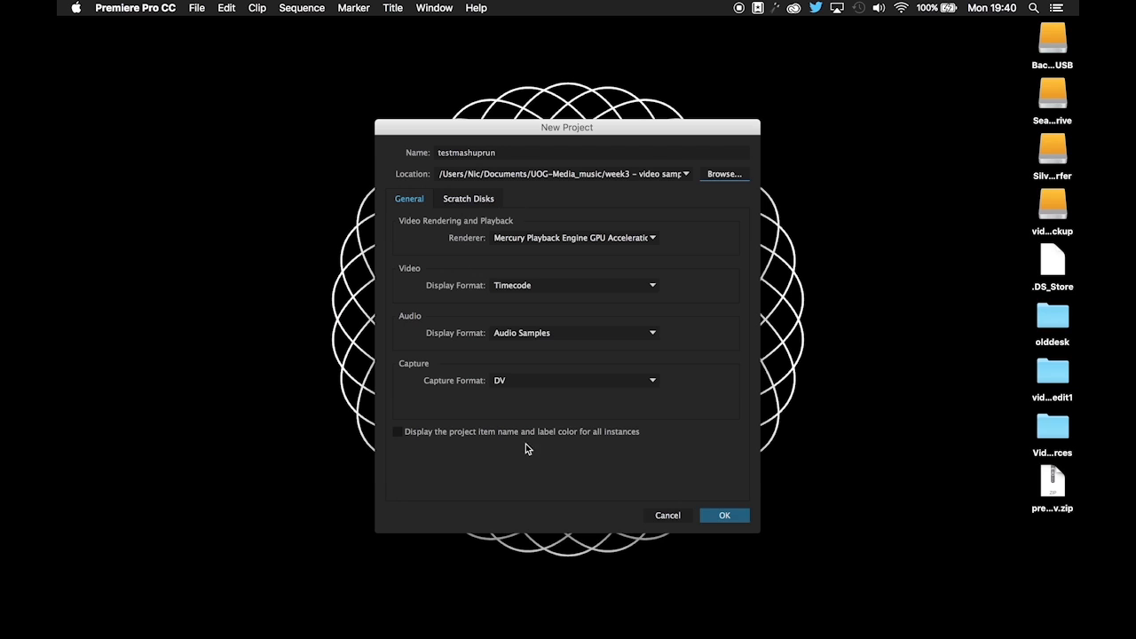
pyautogui.click(725, 518)
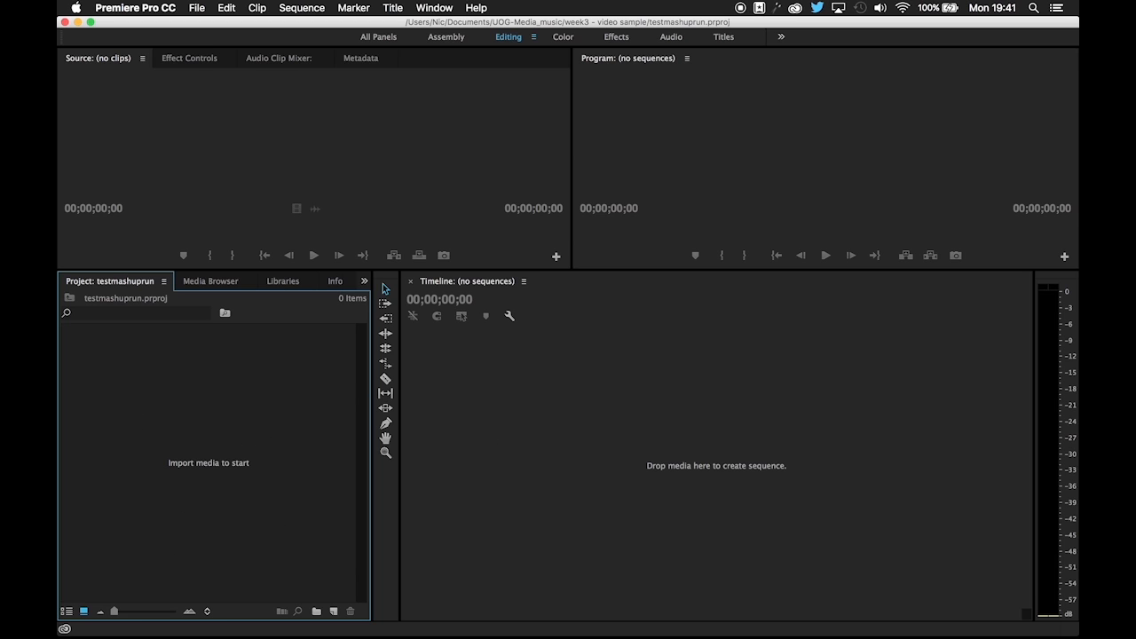
# Import all ten selected MP4 clips from the week3_resources folder in Finder into the testmashuprun project
pyautogui.press('super+Tab')
pyautogui.moveTo(173, 94); pyautogui.dragTo(153, 92)
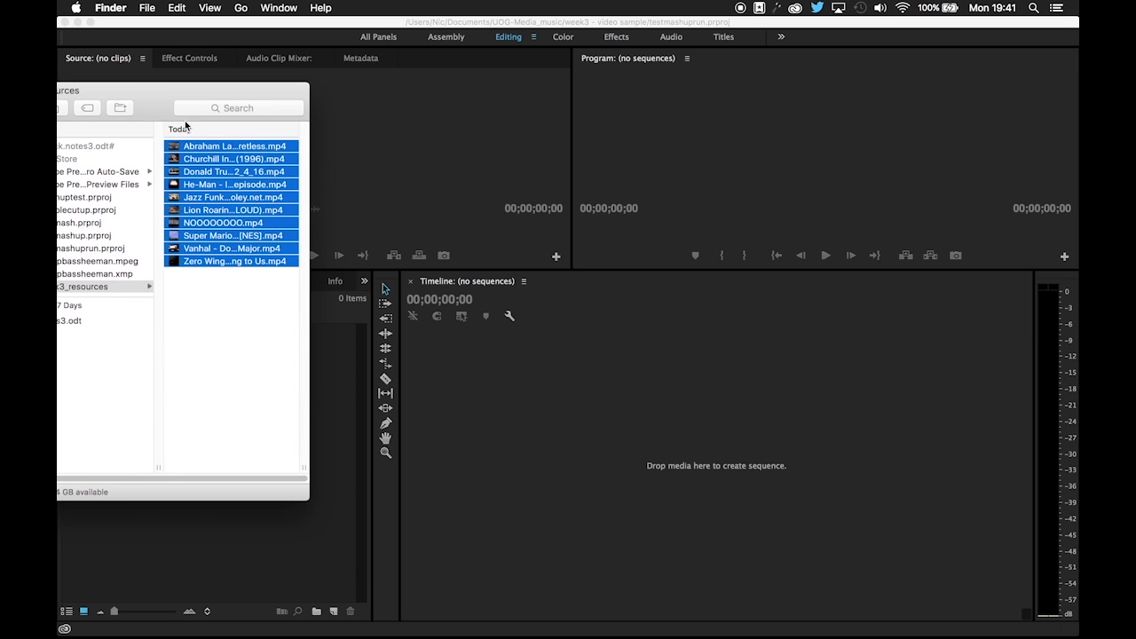
pyautogui.moveTo(208, 148); pyautogui.dragTo(250, 527)
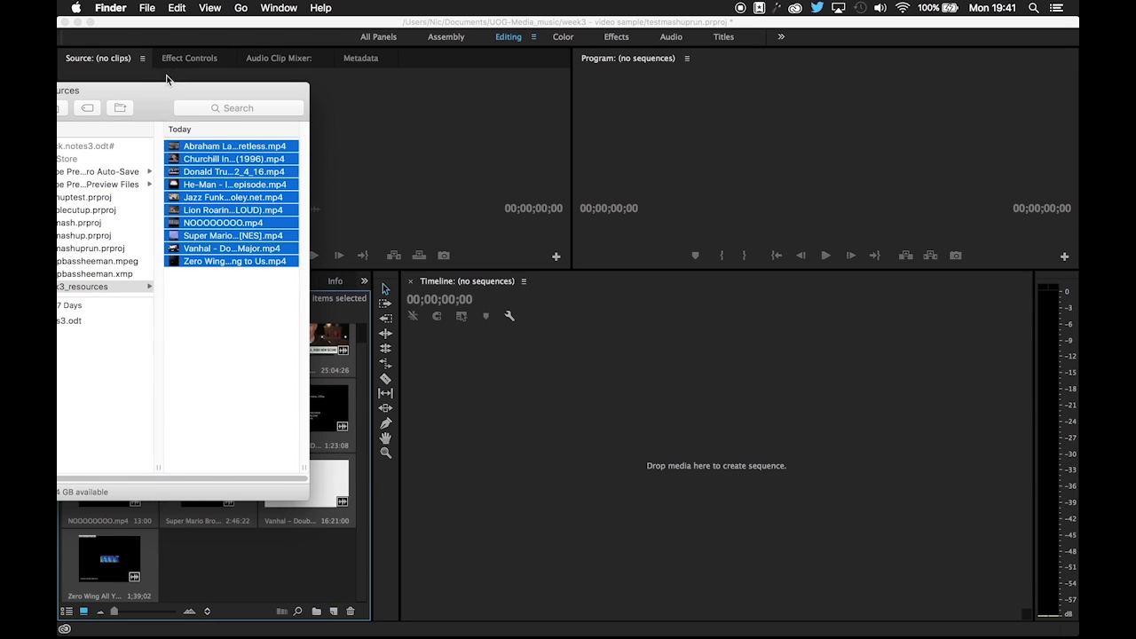
pyautogui.press('super+w')
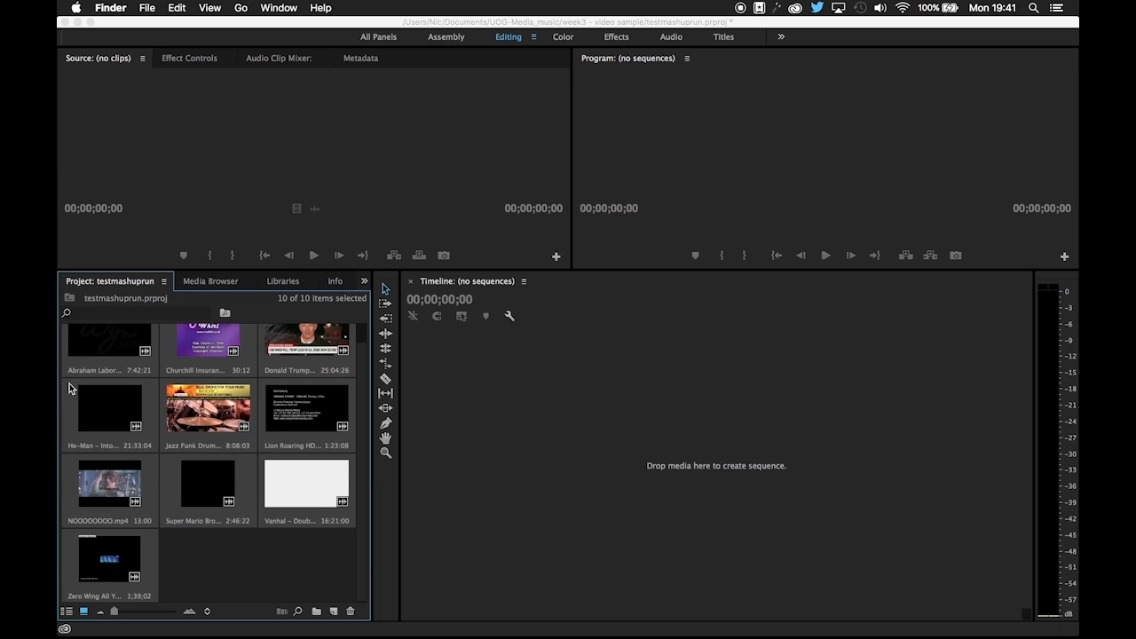
pyautogui.click(199, 578)
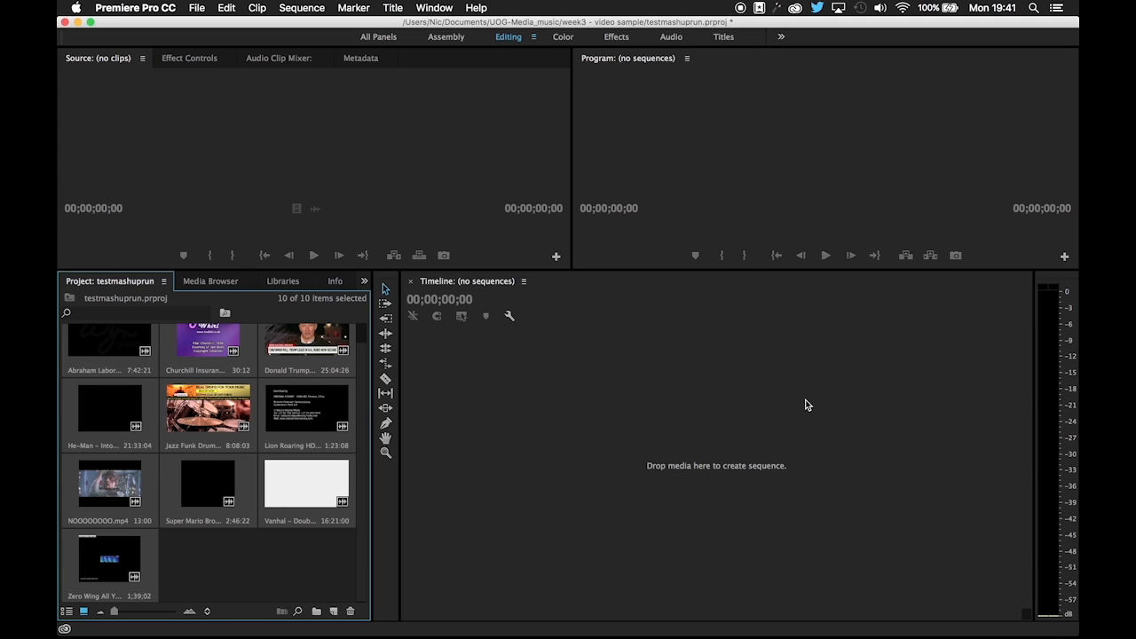
pyautogui.click(194, 7)
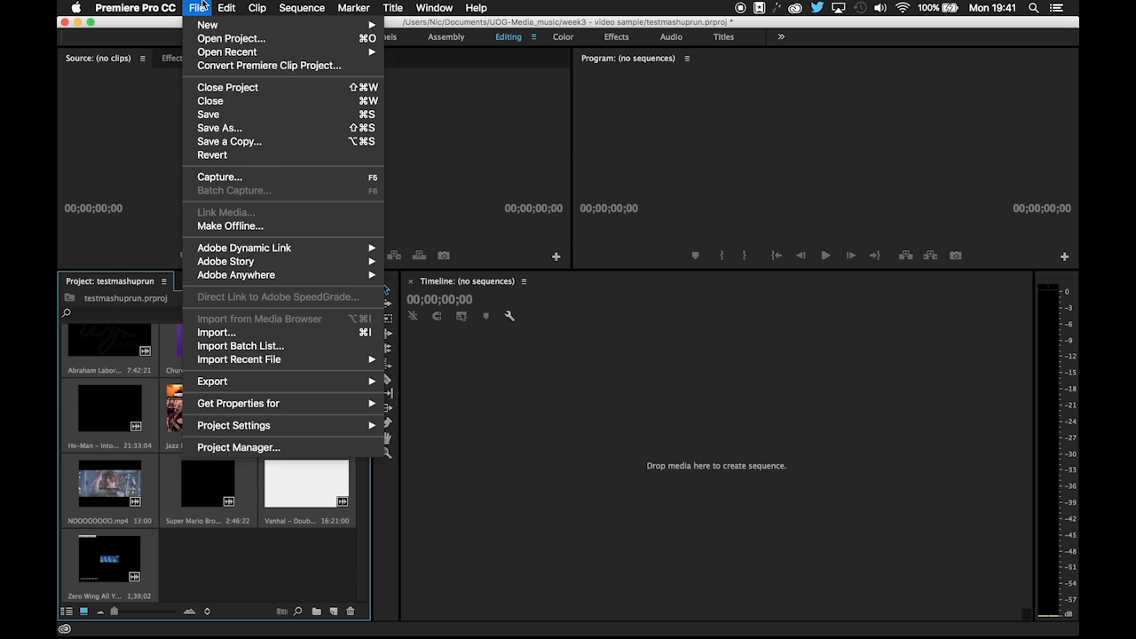
pyautogui.moveTo(198, 27)
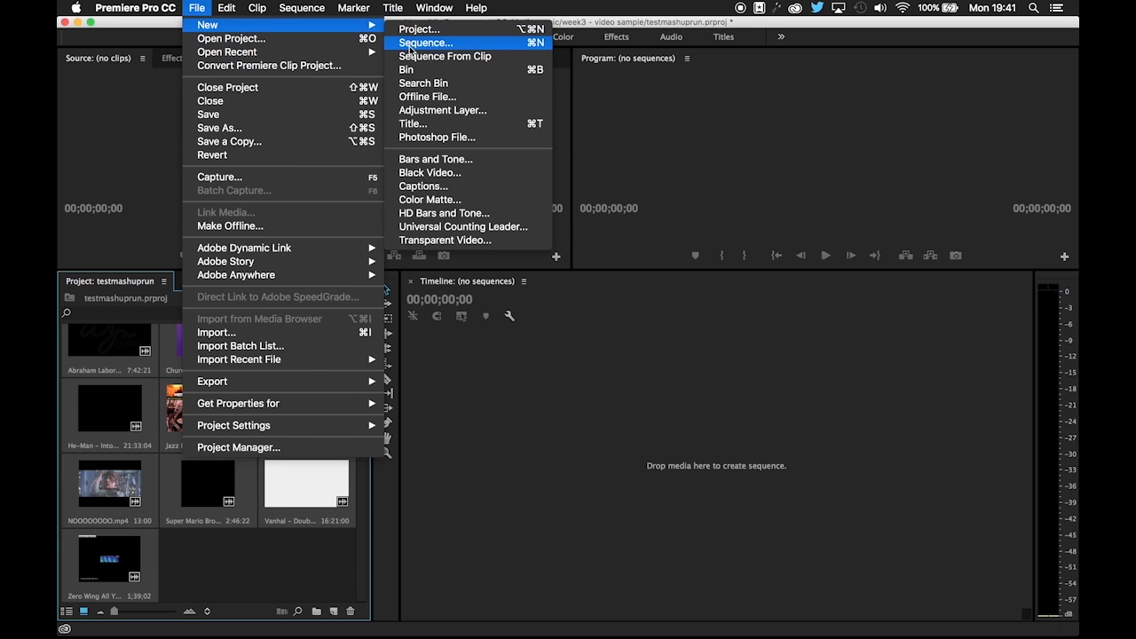
pyautogui.click(428, 380)
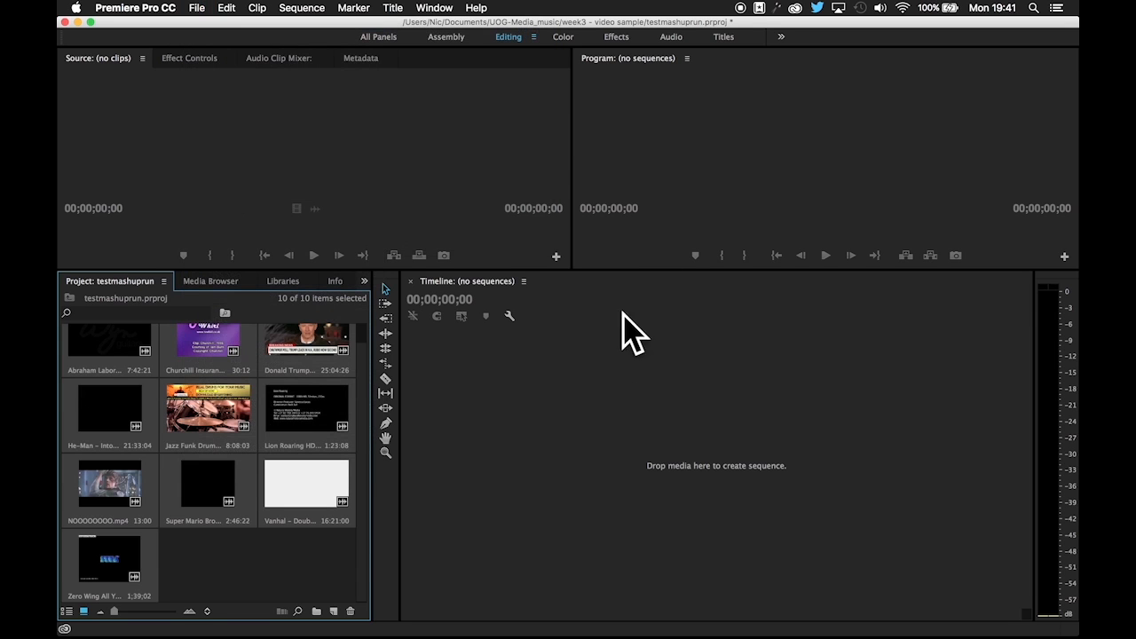
# Create a sequence from the Jazz Funk Drum Beat 95 BPM clip and expand all its timeline tracks
pyautogui.click(225, 556)
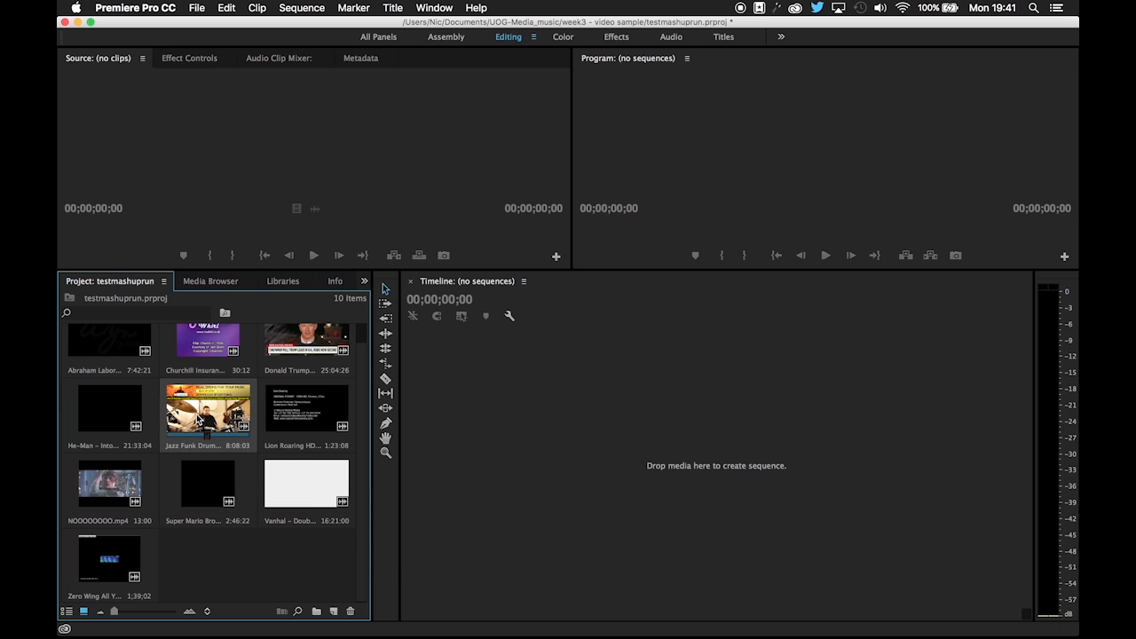
pyautogui.moveTo(200, 417); pyautogui.dragTo(472, 439)
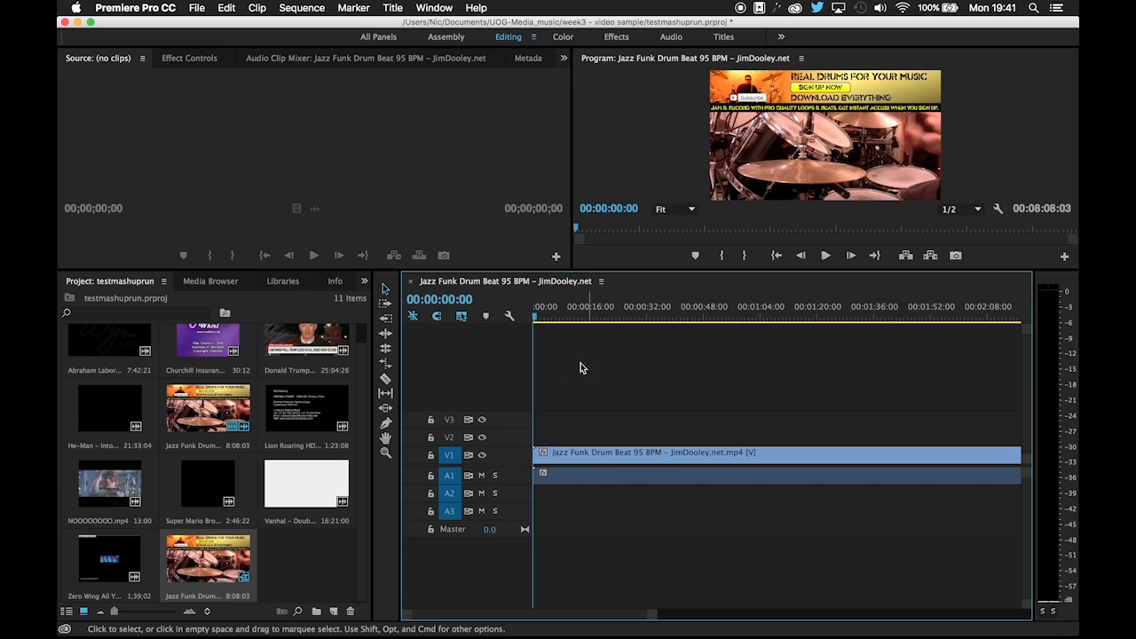
pyautogui.doubleClick(455, 450)
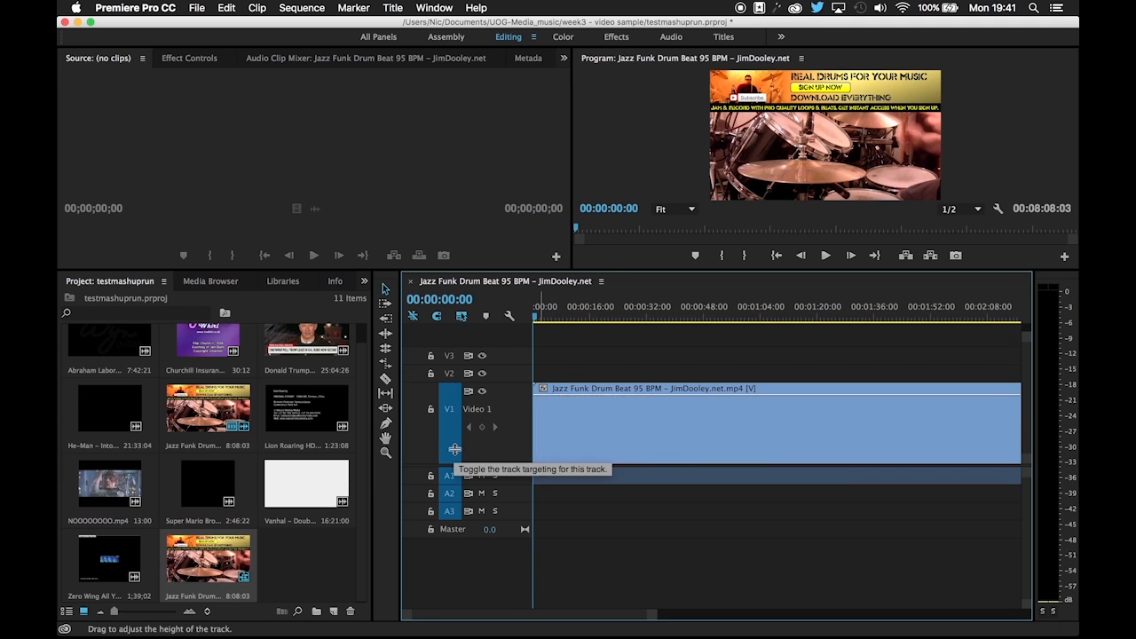
pyautogui.doubleClick(455, 449)
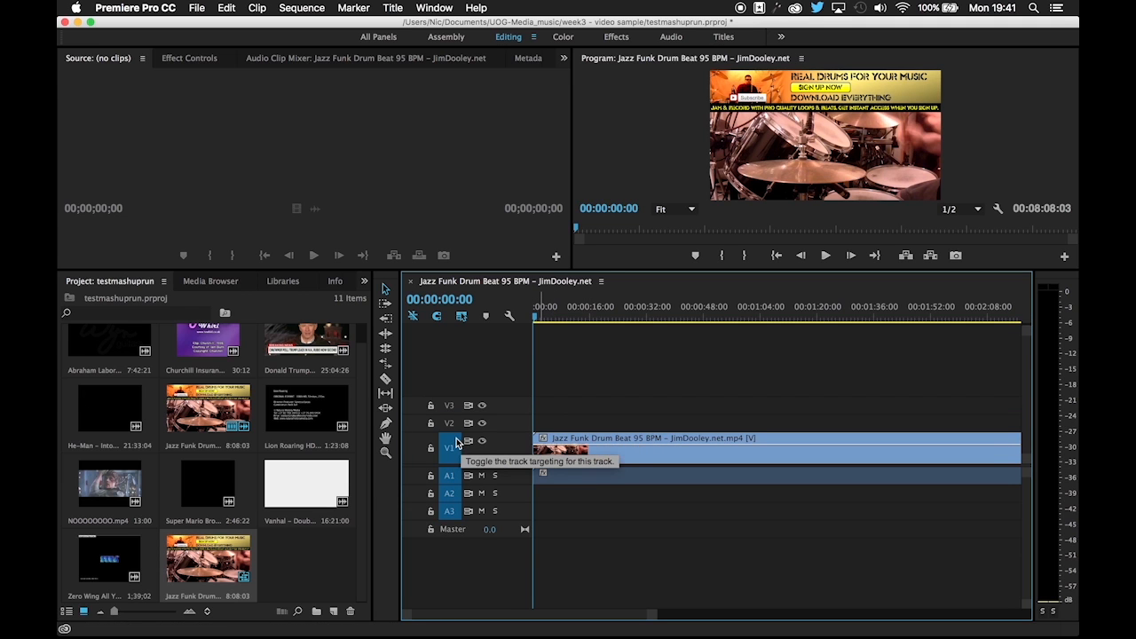
pyautogui.doubleClick(455, 447)
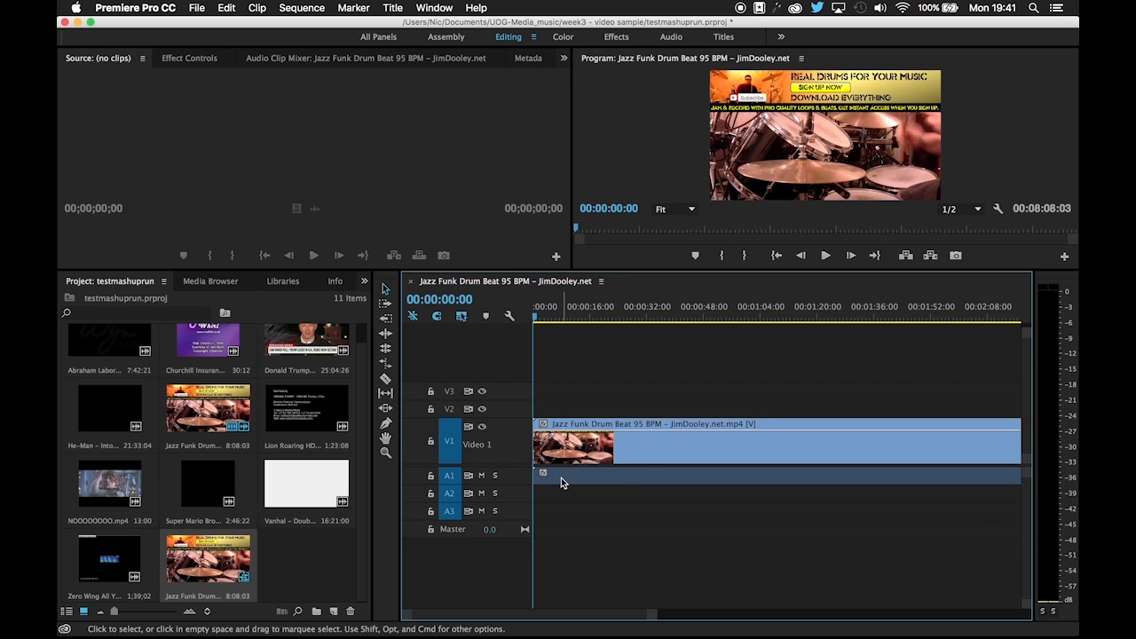
pyautogui.click(510, 317)
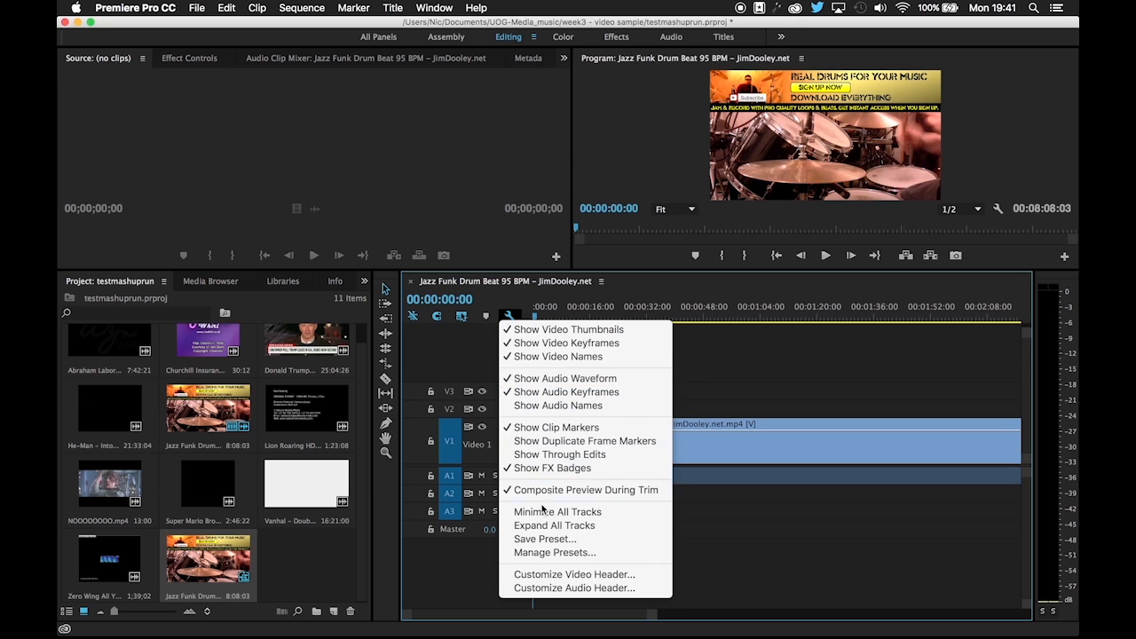
pyautogui.click(544, 530)
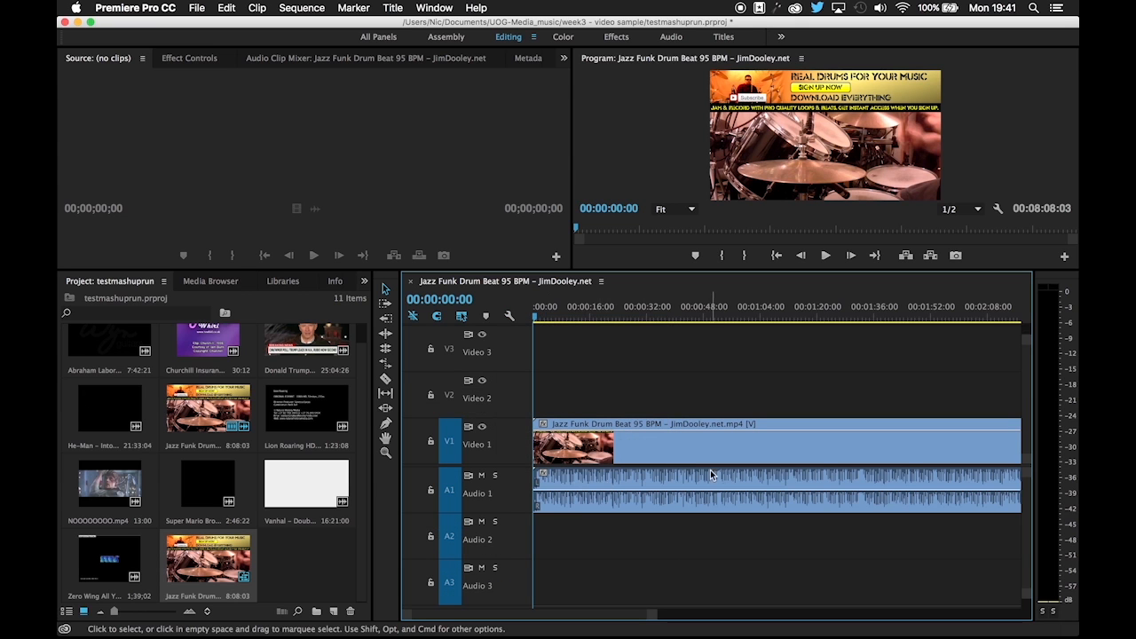
# Play back the opening seconds of the drum beat sequence from its start
pyautogui.moveTo(653, 618); pyautogui.dragTo(578, 614)
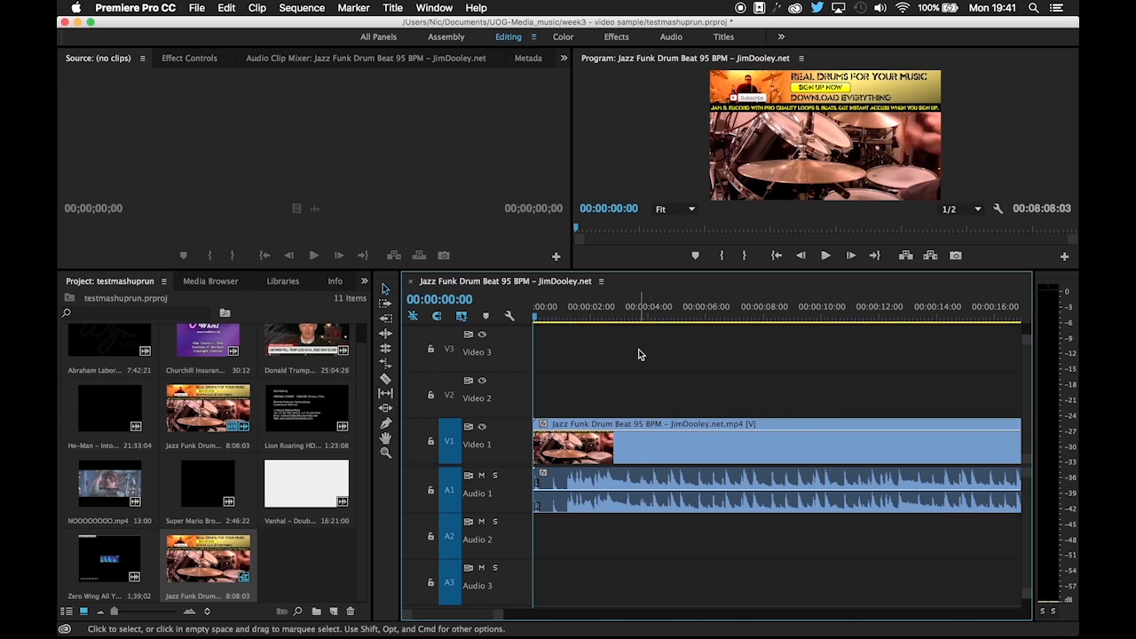
pyautogui.moveTo(569, 321); pyautogui.dragTo(507, 317)
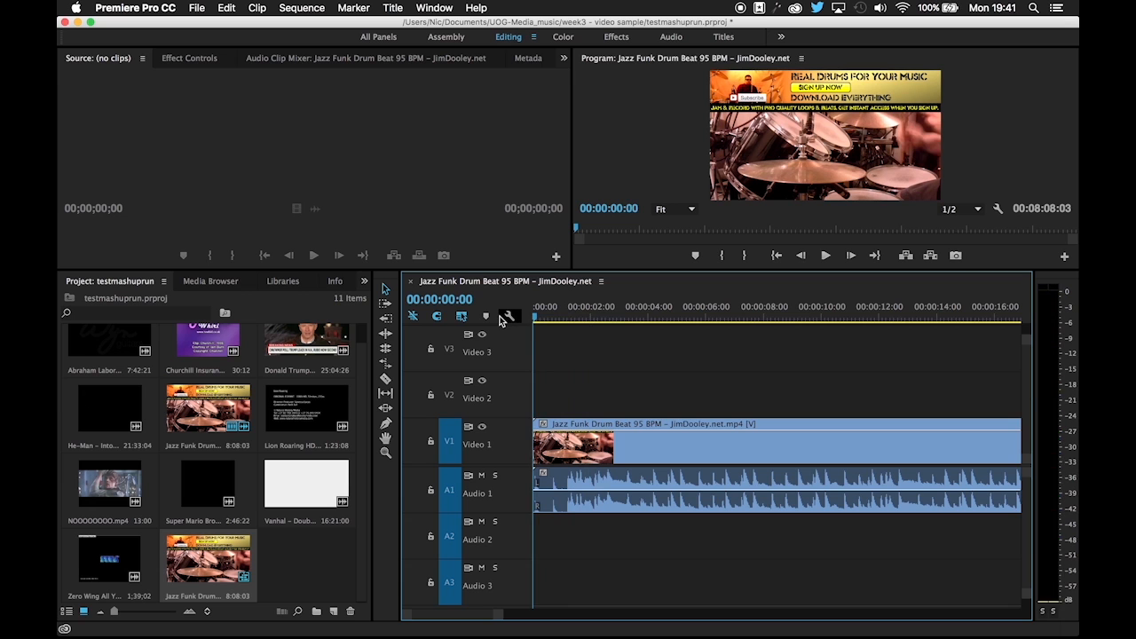
pyautogui.press('space')
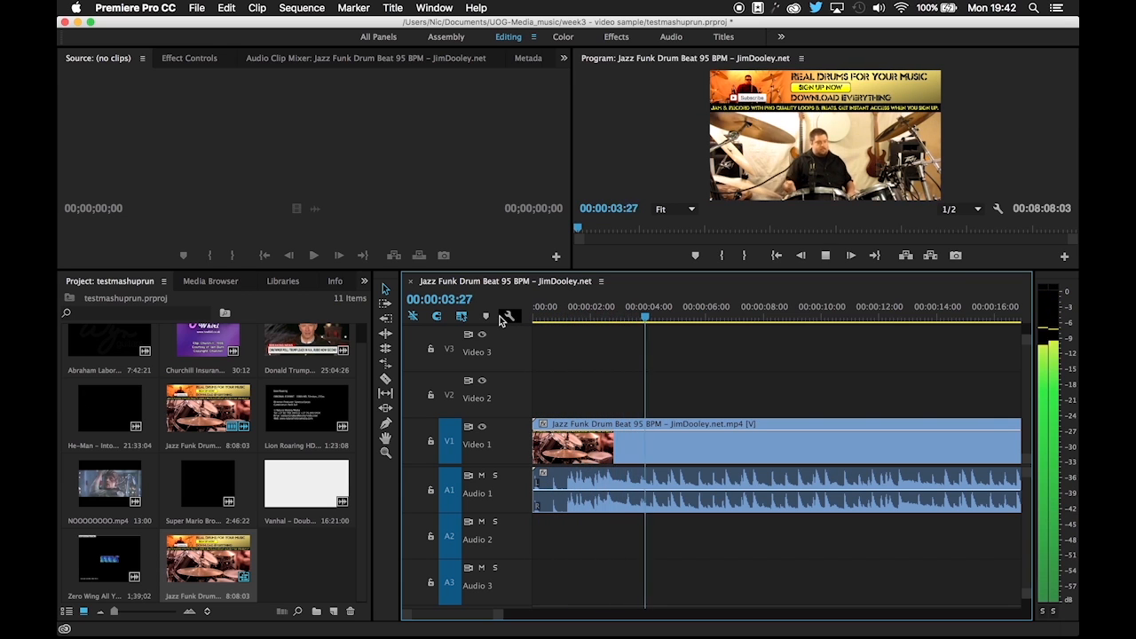
pyautogui.press('space')
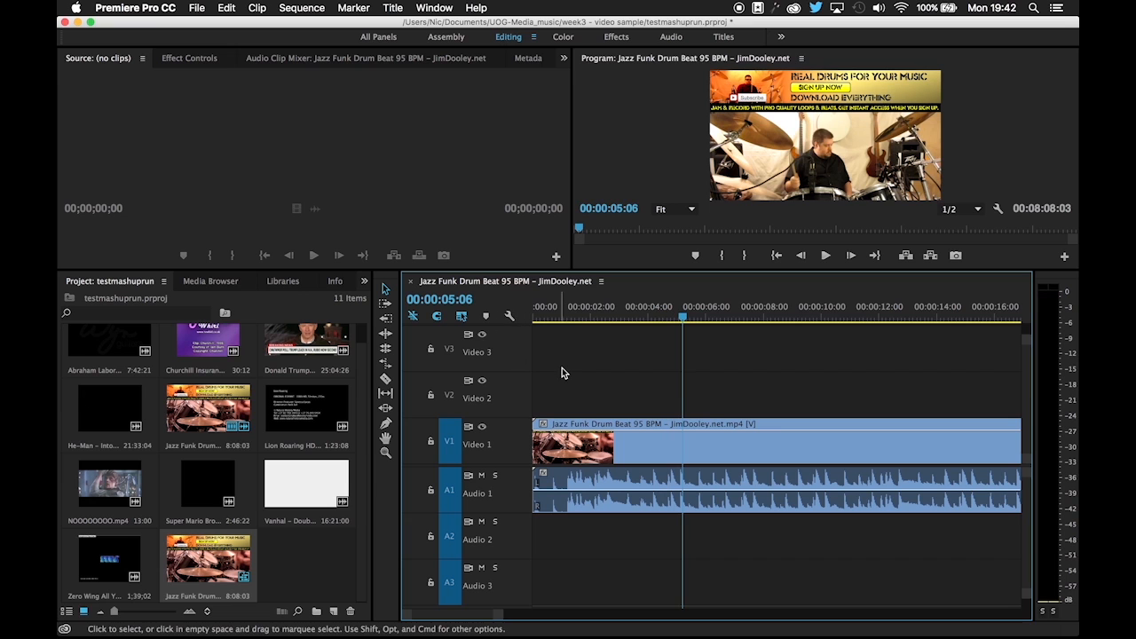
# Crop out the drum clip's advertising banner by setting its Motion scale to 148 and position to 362, 187, judged at 00;00;00;29
pyautogui.click(575, 318)
pyautogui.moveTo(575, 318)
pyautogui.mouseDown()
pyautogui.moveTo(532, 318)
pyautogui.moveTo(560, 318)
pyautogui.mouseUp()
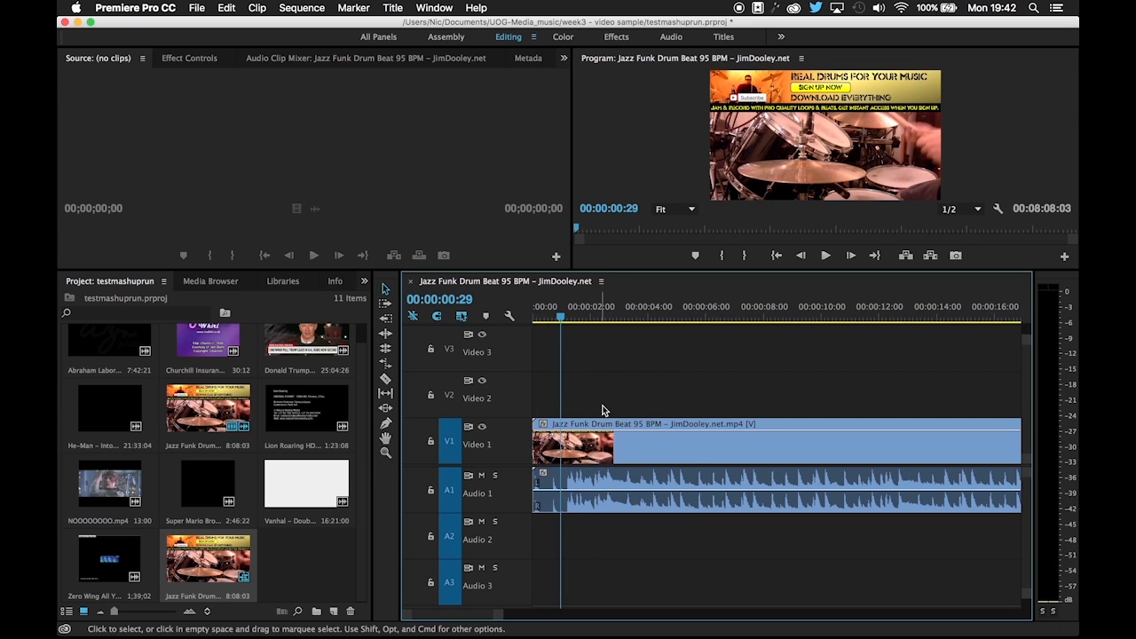
pyautogui.click(609, 446)
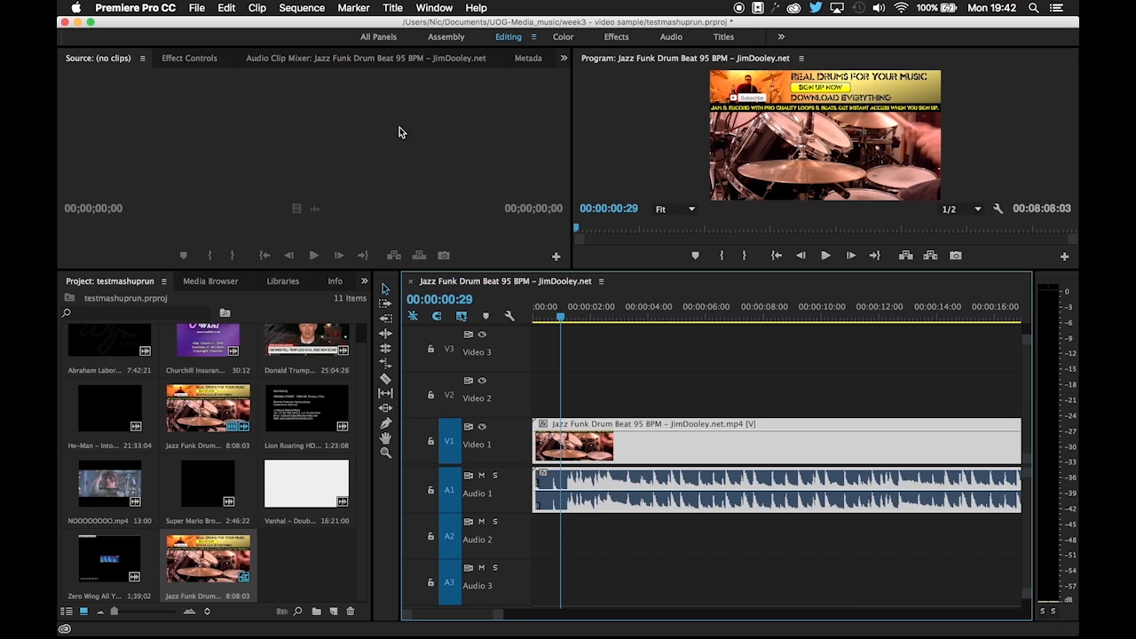
pyautogui.click(184, 58)
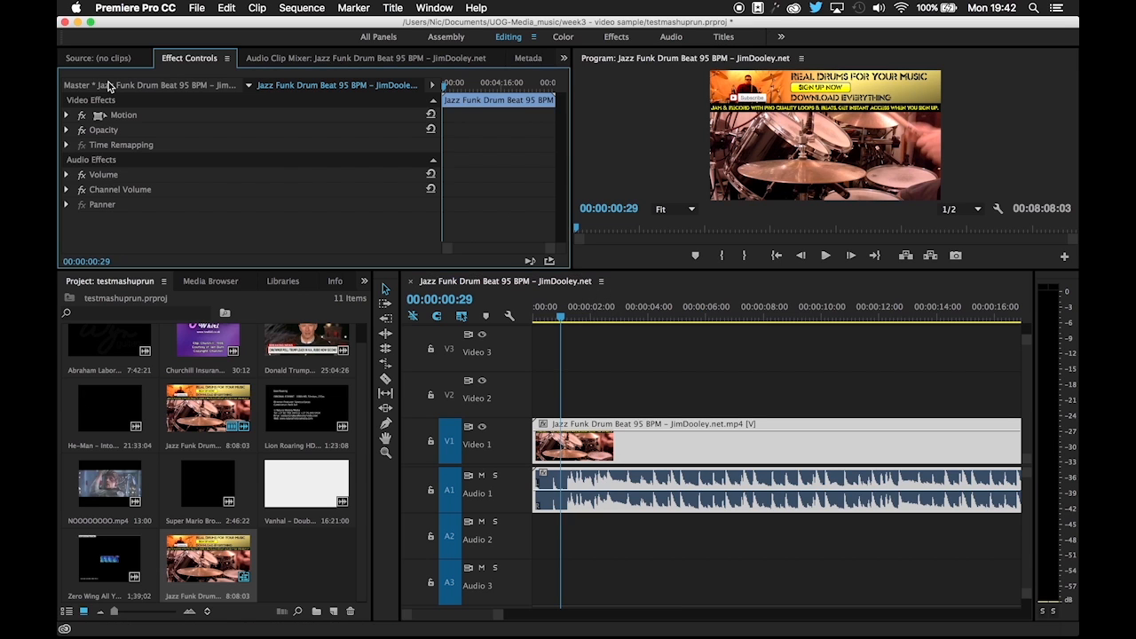
pyautogui.click(68, 116)
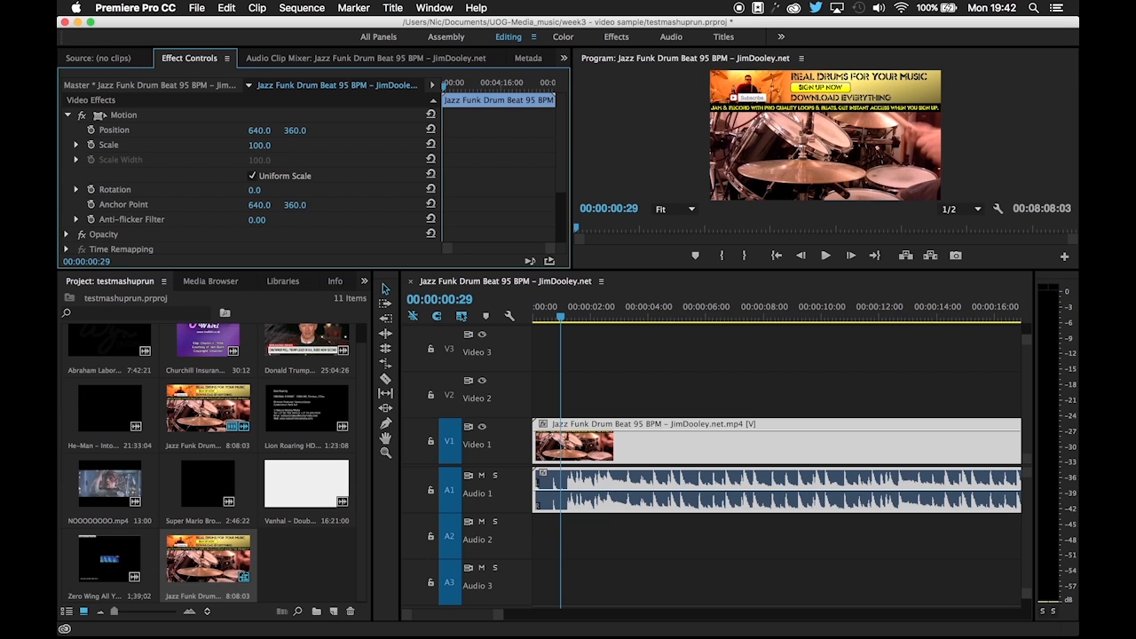
pyautogui.moveTo(260, 145); pyautogui.dragTo(151, 131)
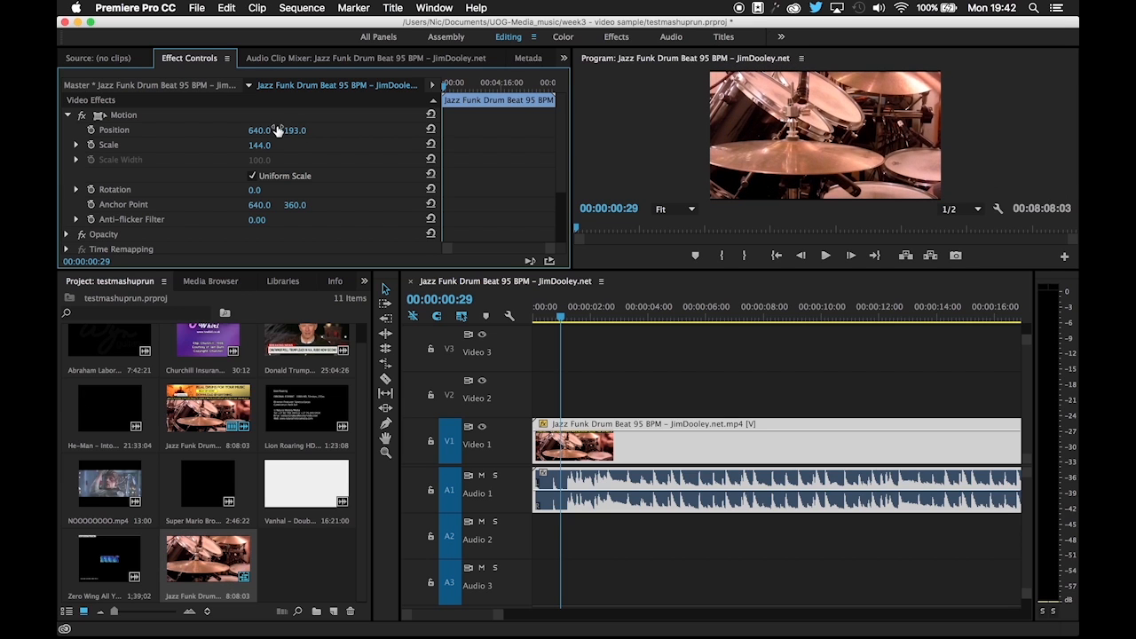
pyautogui.moveTo(259, 130); pyautogui.dragTo(120, 130)
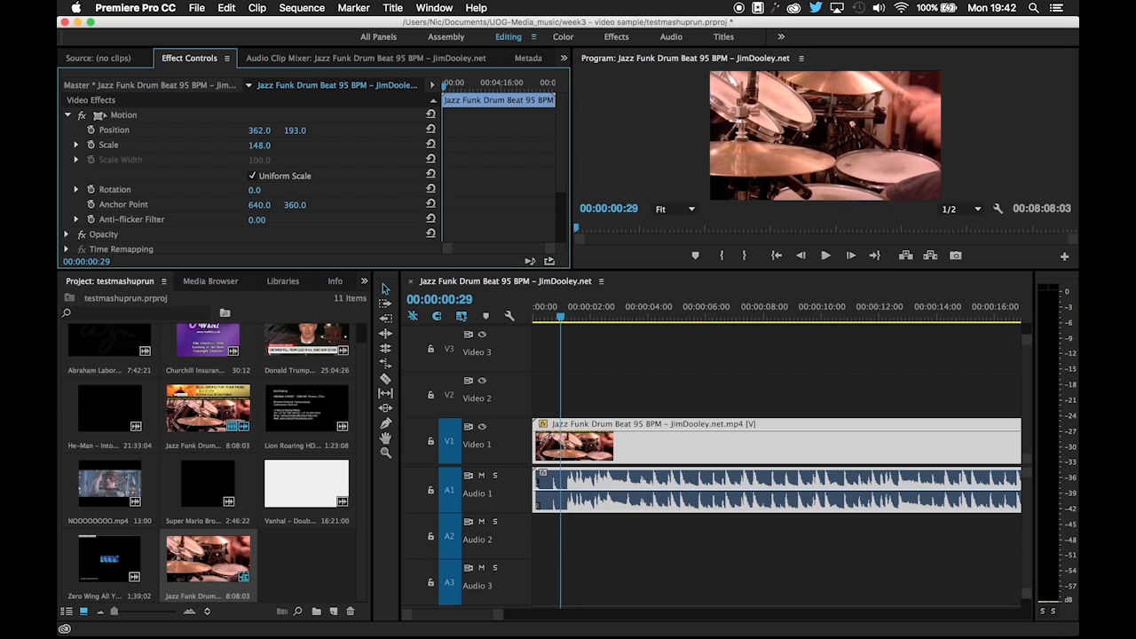
pyautogui.moveTo(295, 130); pyautogui.dragTo(290, 131)
# Replay the reframed drum clip from the start of the sequence for about four seconds
pyautogui.click(538, 315)
pyautogui.press('space')
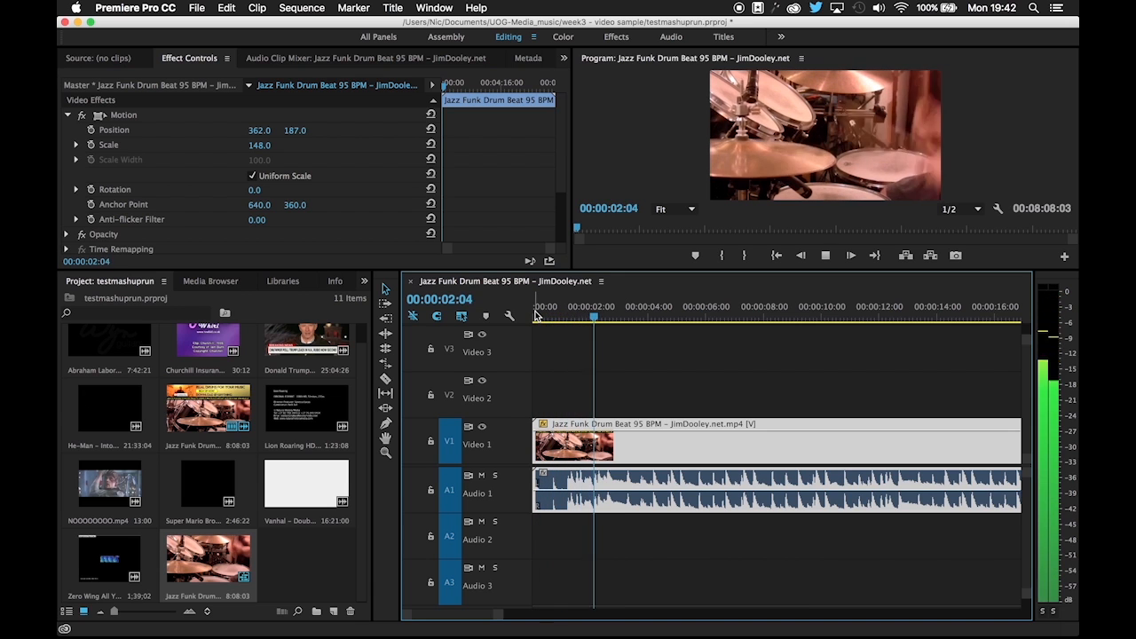
pyautogui.press('space')
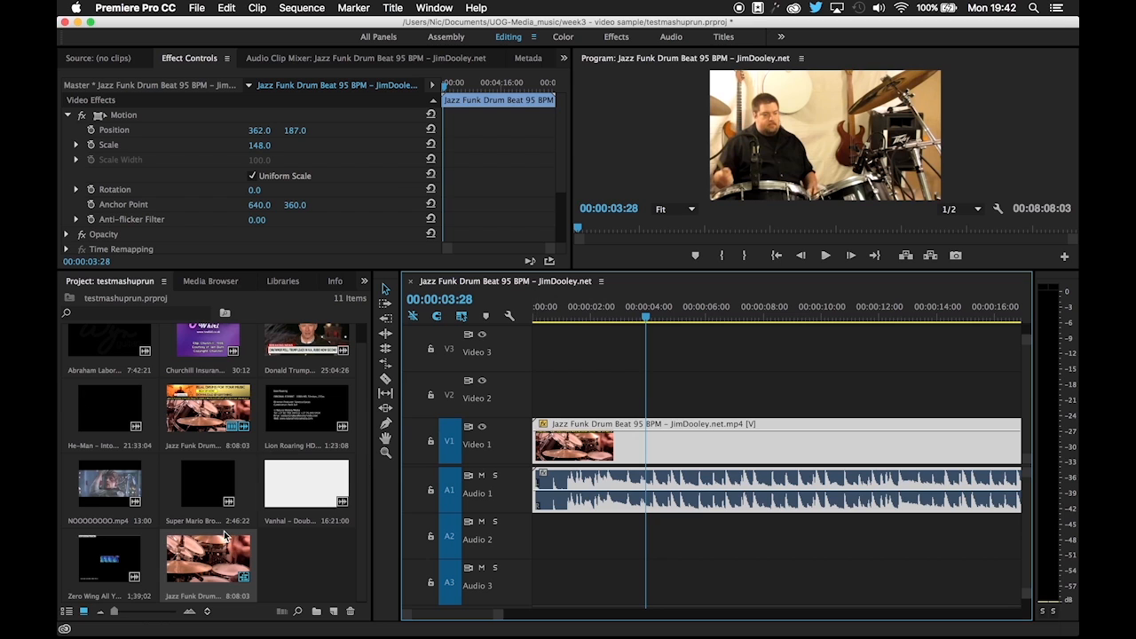
# Open the Wyn Fretless bass clip in the Source monitor and sample it near 00:02:10:08 and 00:04:14:20
pyautogui.click(89, 423)
pyautogui.click(93, 347)
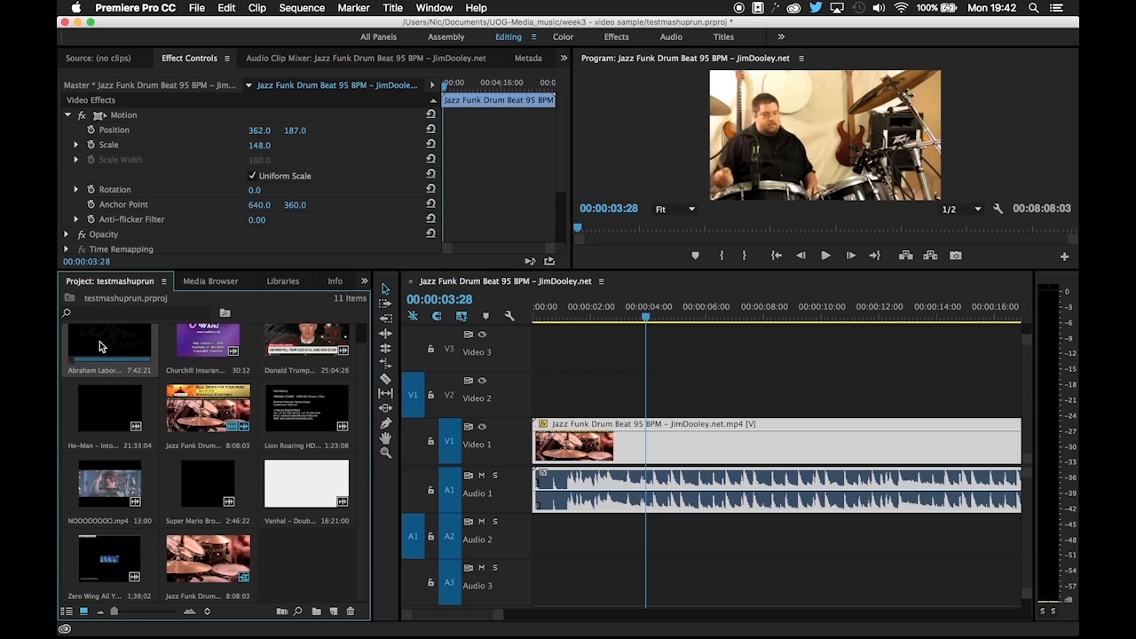
pyautogui.doubleClick(87, 349)
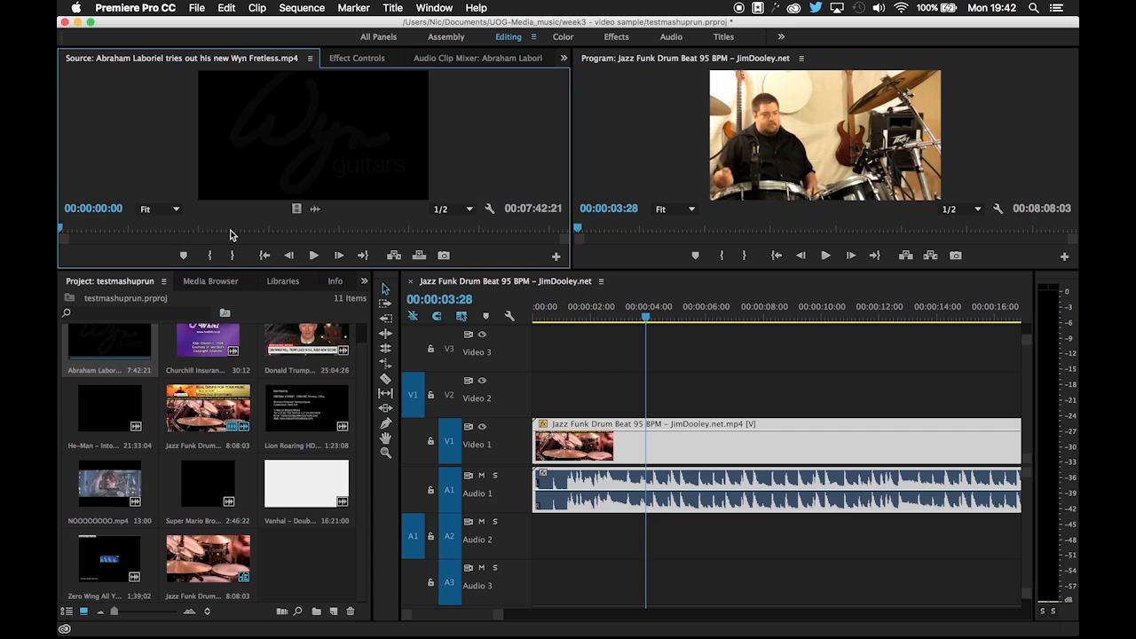
pyautogui.moveTo(228, 232); pyautogui.dragTo(203, 232)
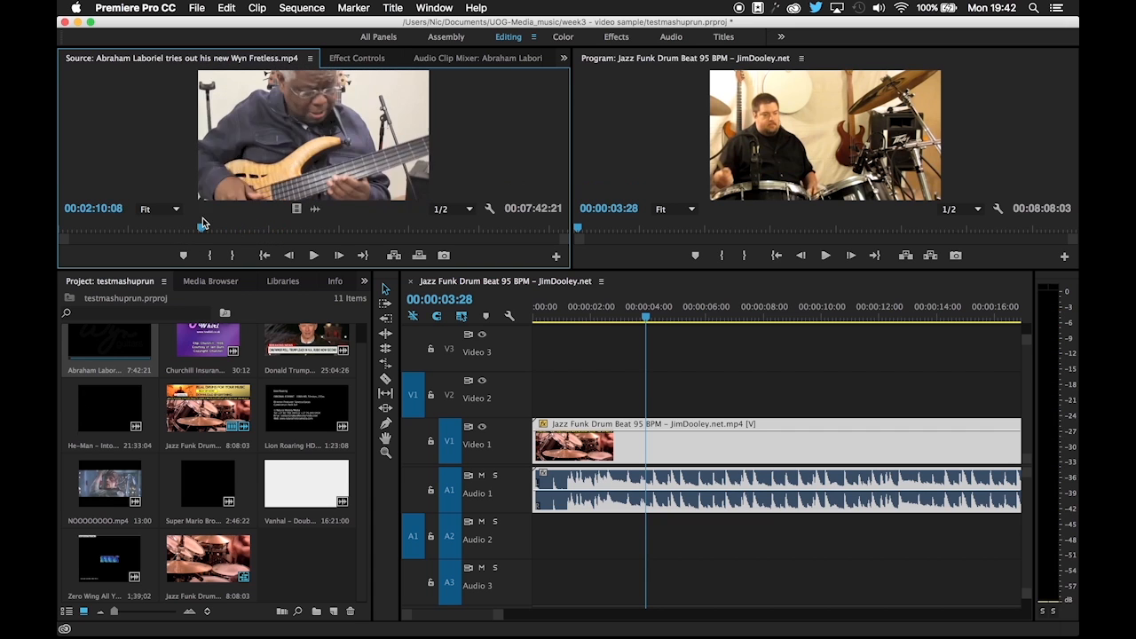
pyautogui.click(340, 229)
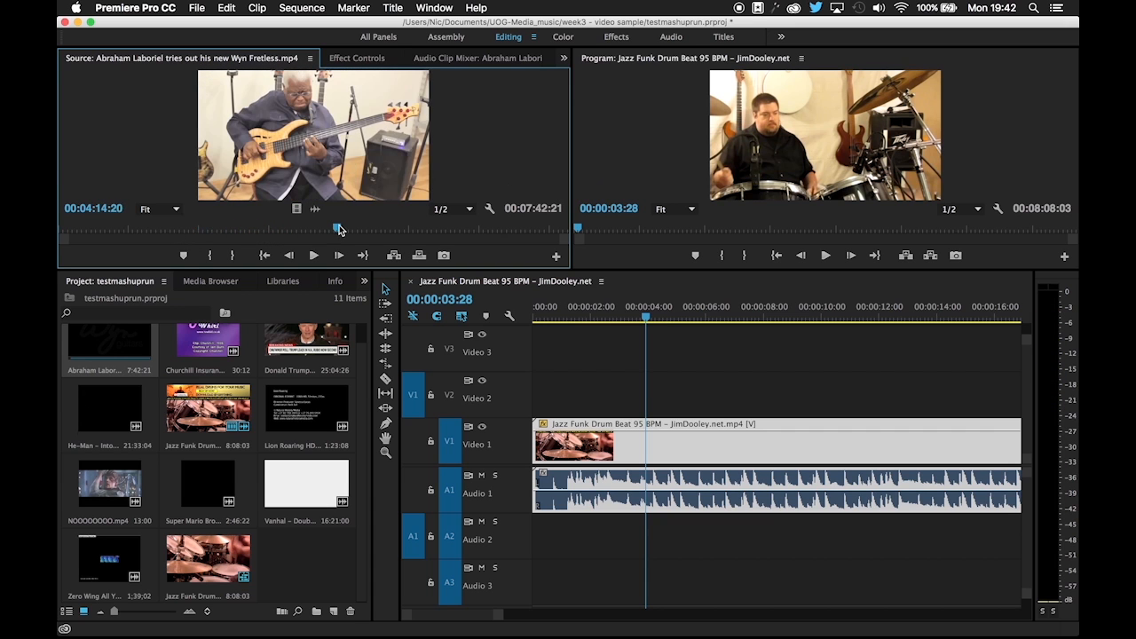
pyautogui.press('space')
pyautogui.press('space')
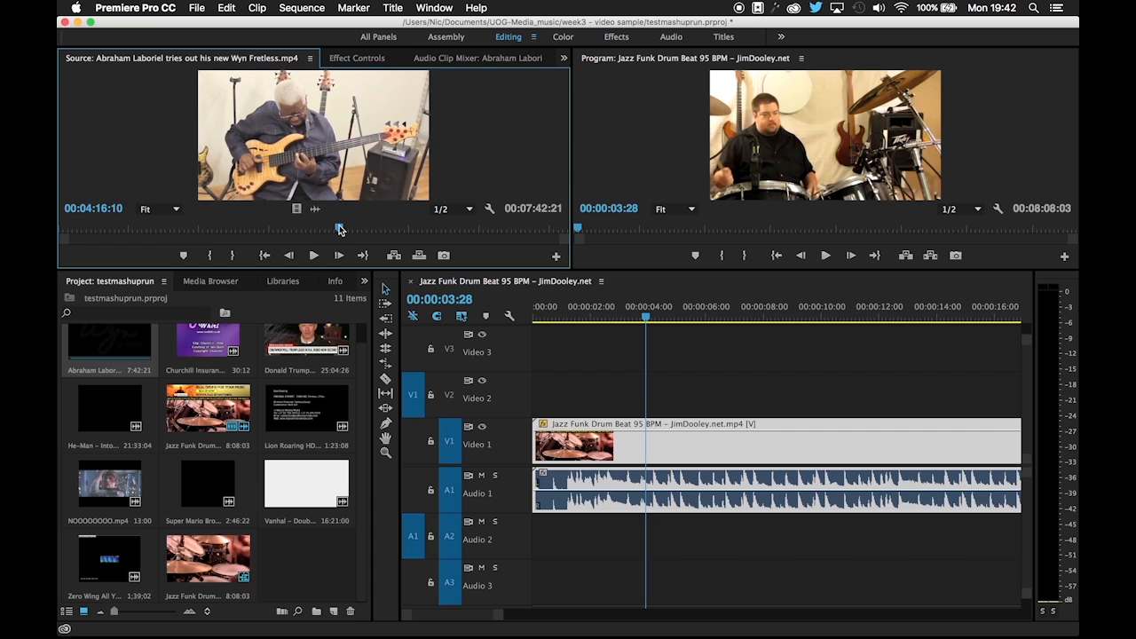
# Audition the bass clip's passages between about 00:02:43 and 00:02:52 in the Source monitor for a usable riff
pyautogui.click(235, 229)
pyautogui.press('space')
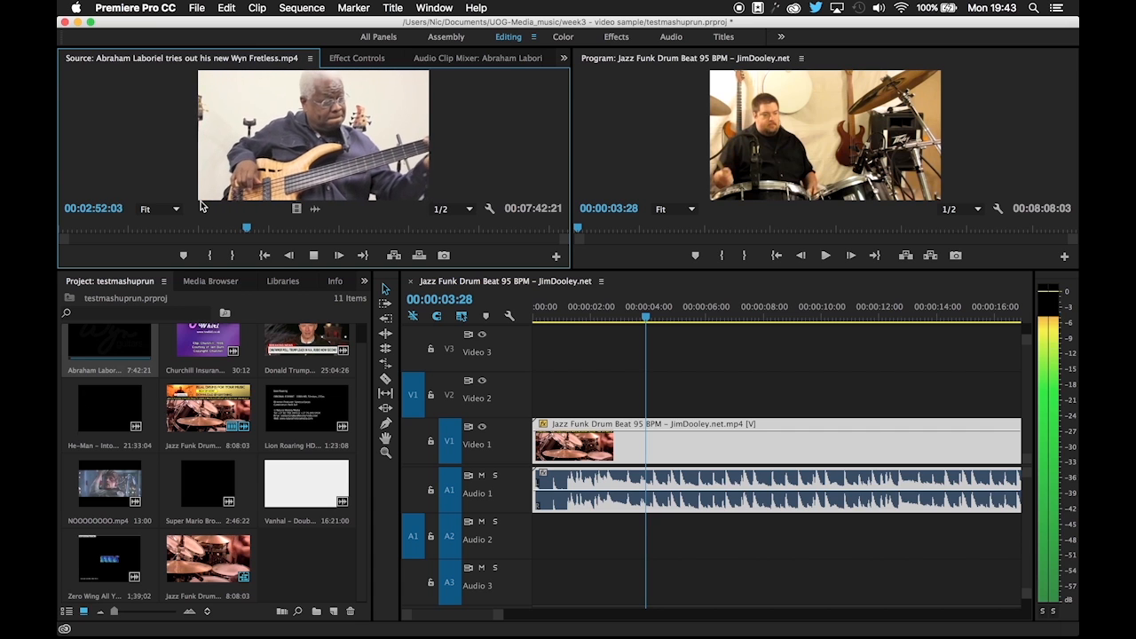
pyautogui.press('space')
pyautogui.click(240, 228)
pyautogui.press('space')
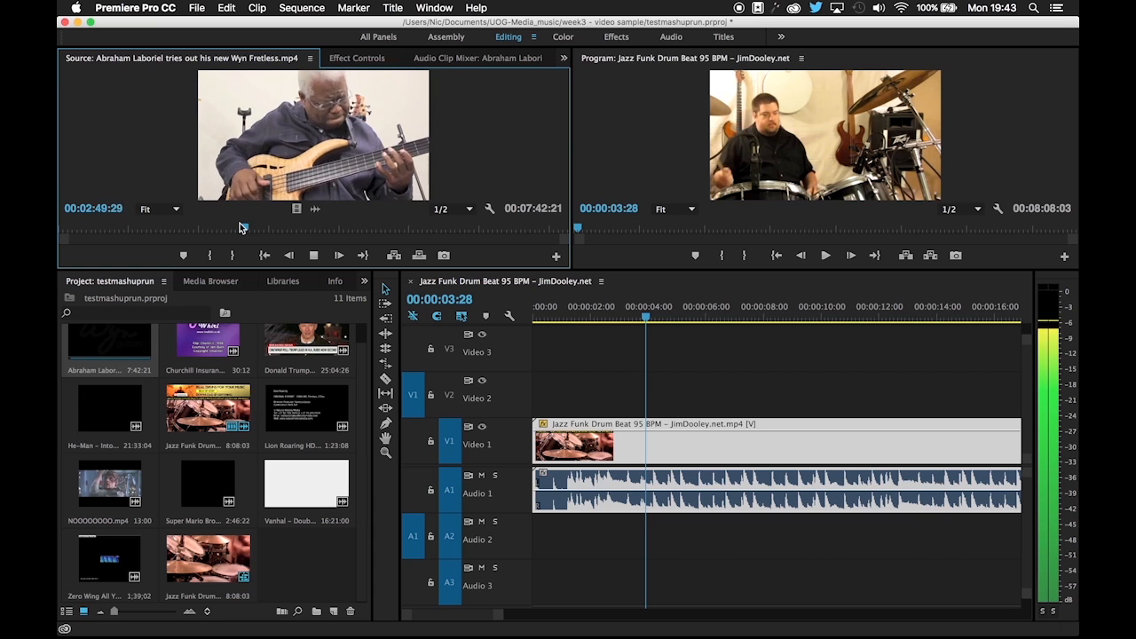
pyautogui.press('space')
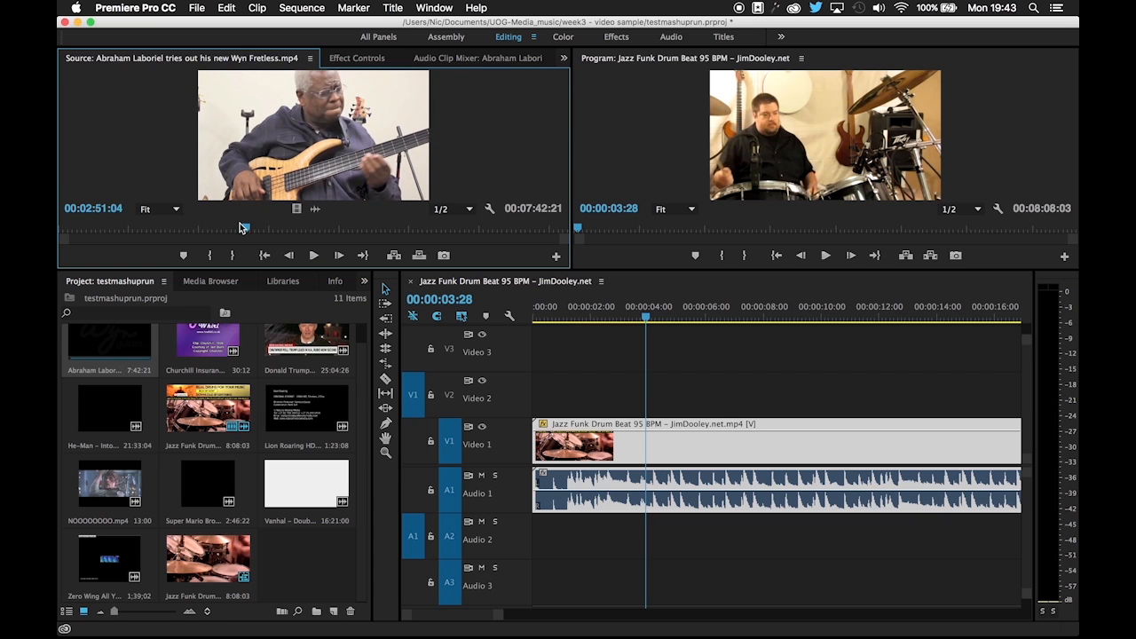
pyautogui.moveTo(241, 227); pyautogui.dragTo(240, 231)
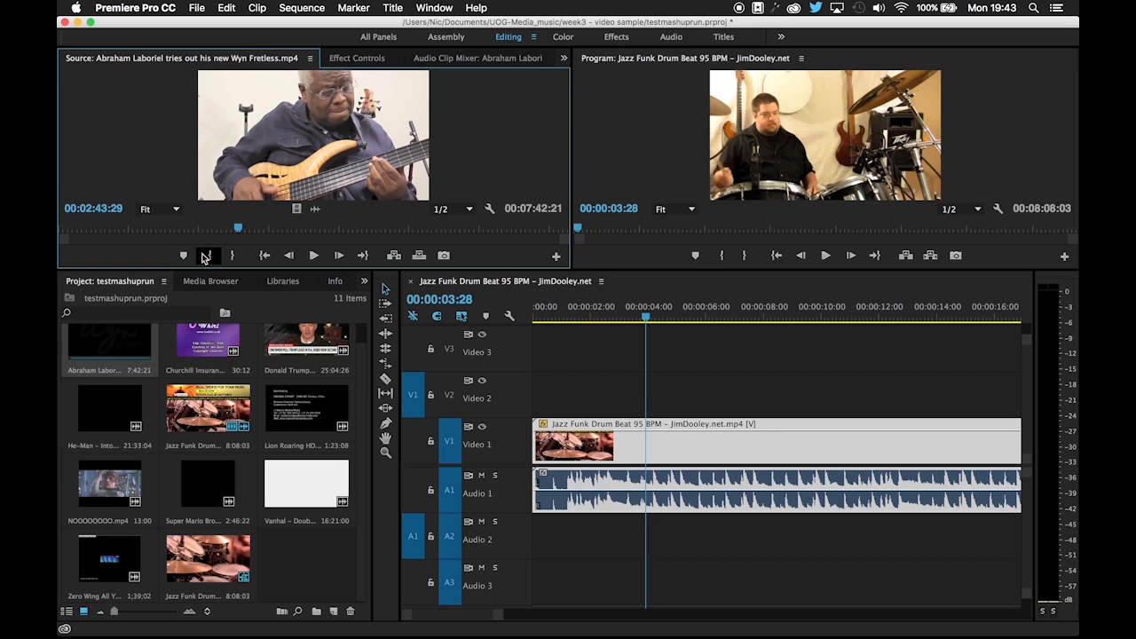
pyautogui.press('space')
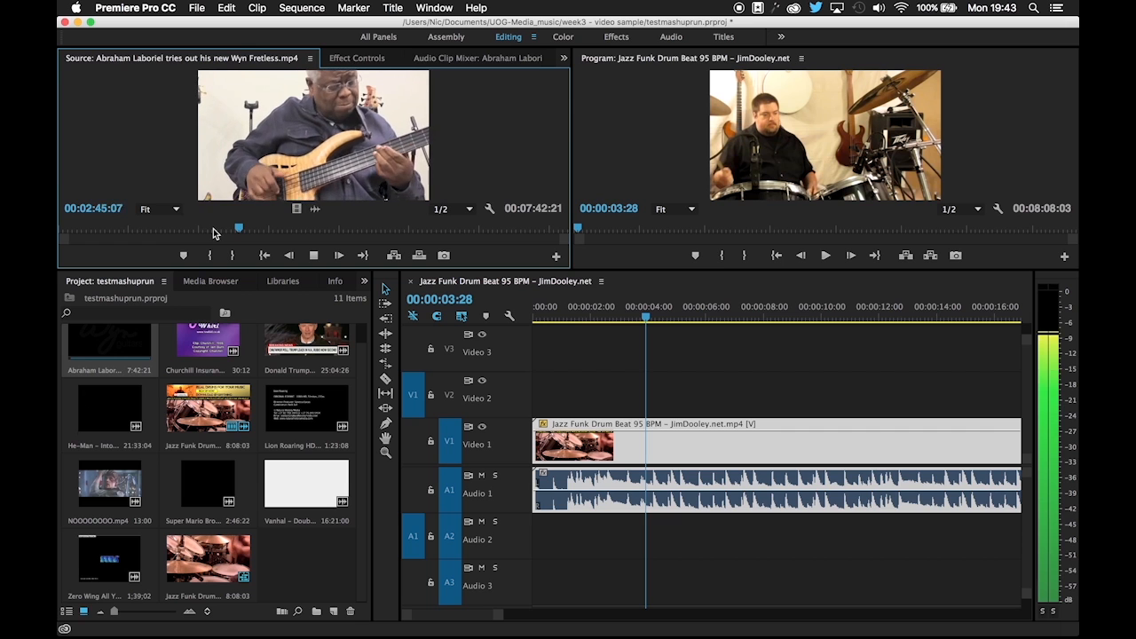
pyautogui.click(233, 230)
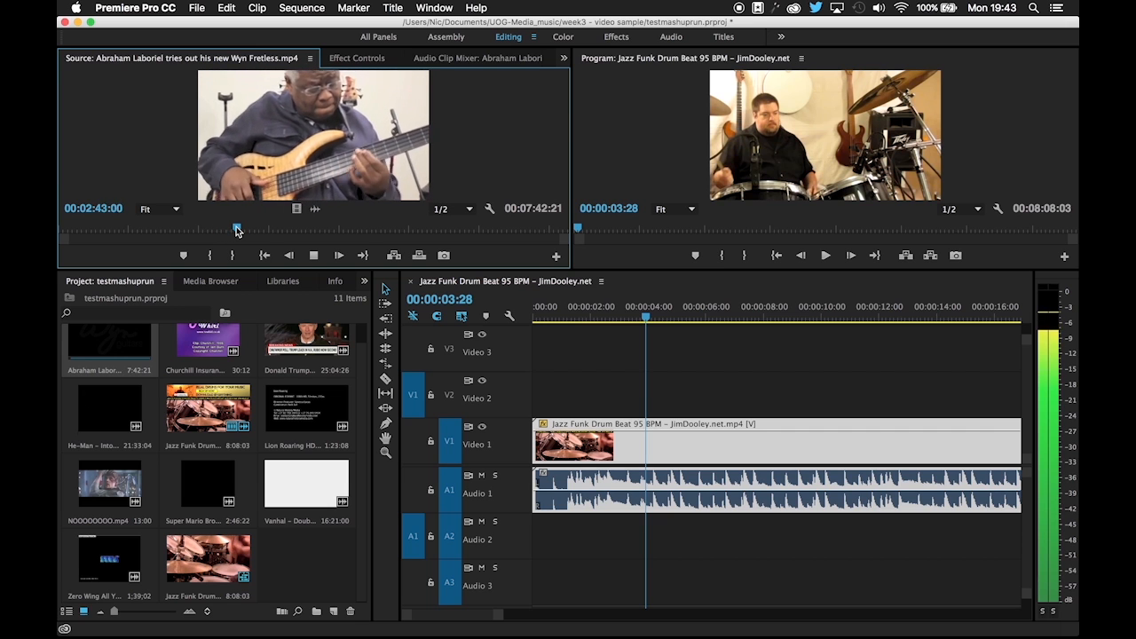
# Play the bass clip from 00:02:34:26 and mark a 00:00:19:14 section, with In at about 00:02:43 and Out at about 00:03:03
pyautogui.click(227, 230)
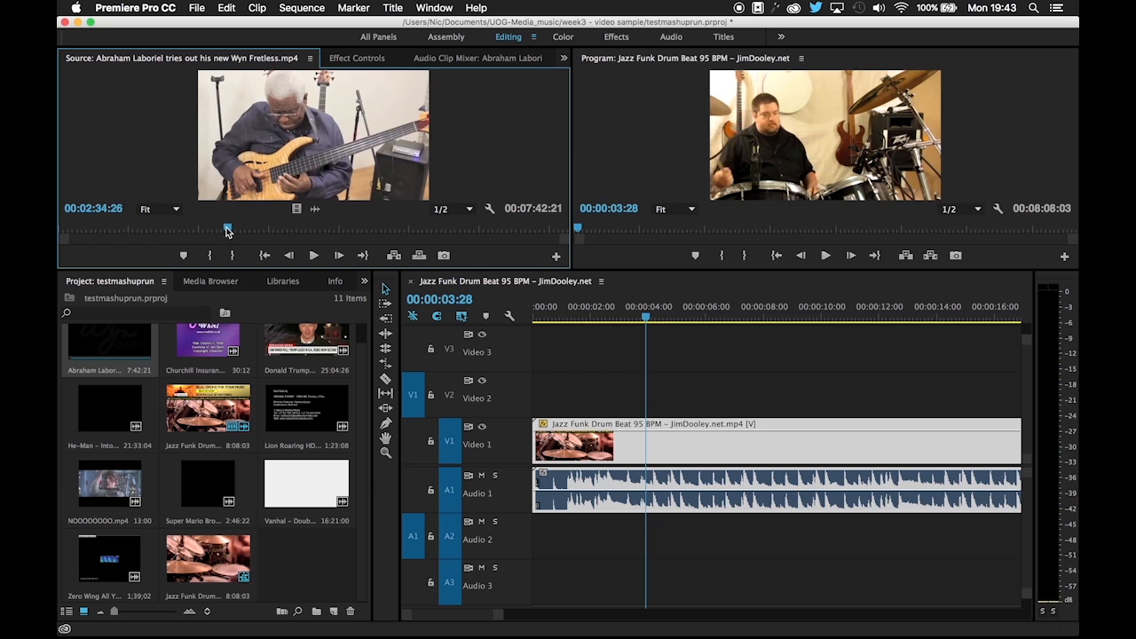
pyautogui.press('i')
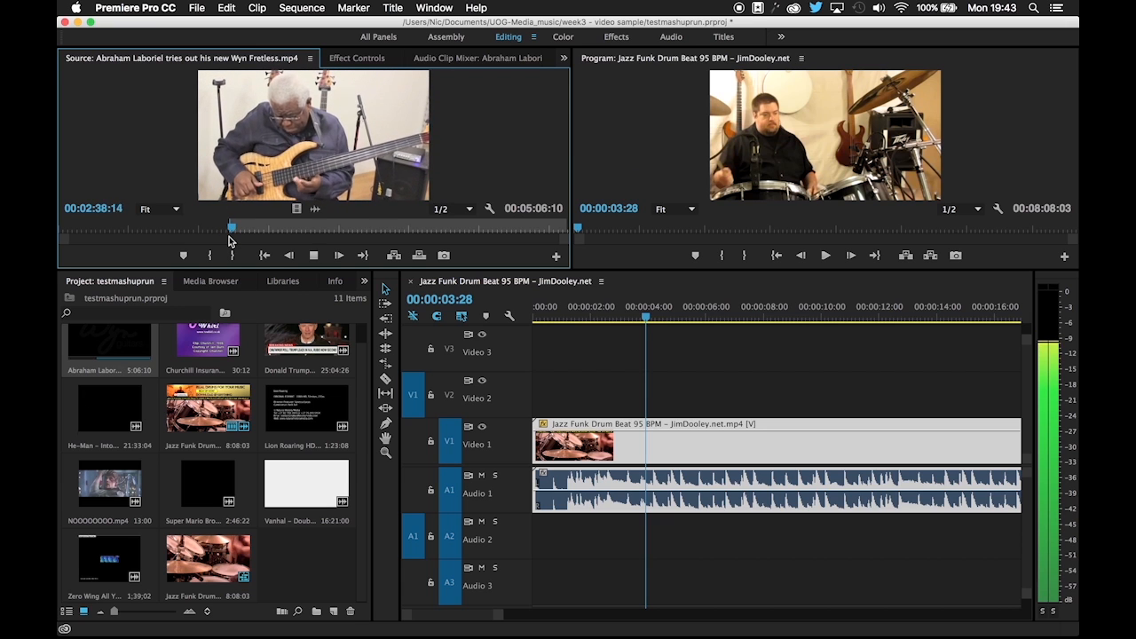
pyautogui.press('i')
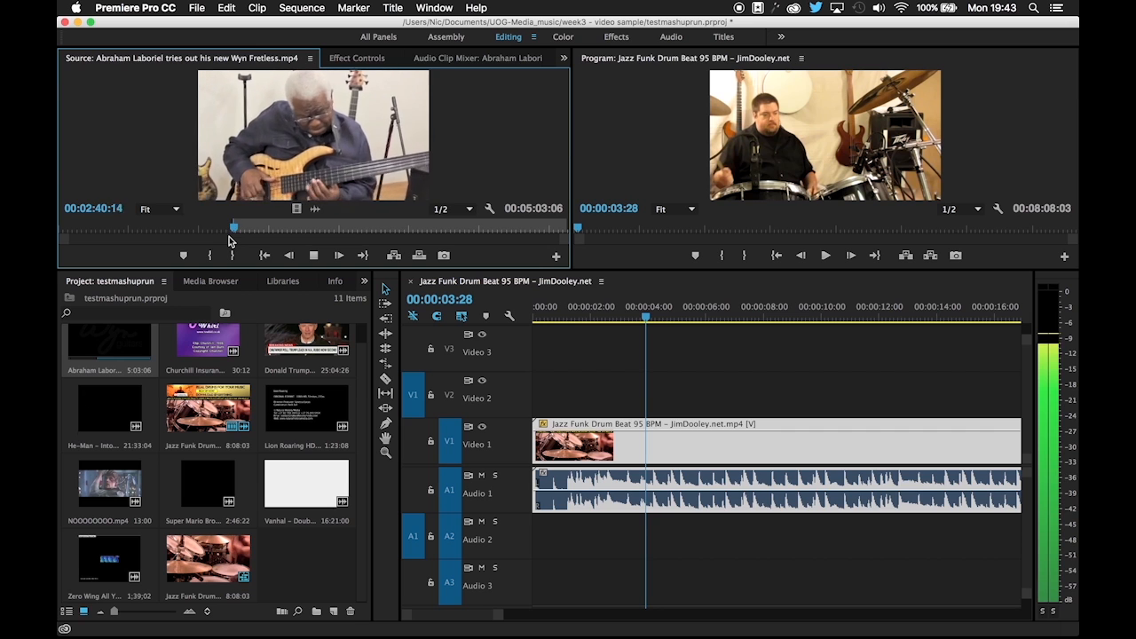
pyautogui.press('i')
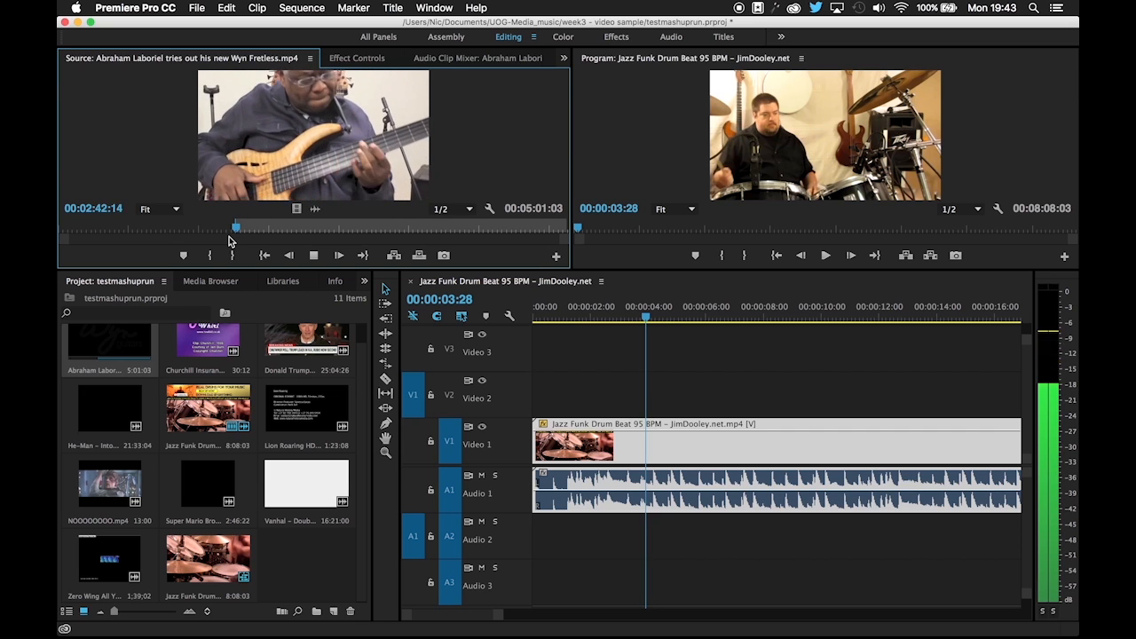
pyautogui.press('i')
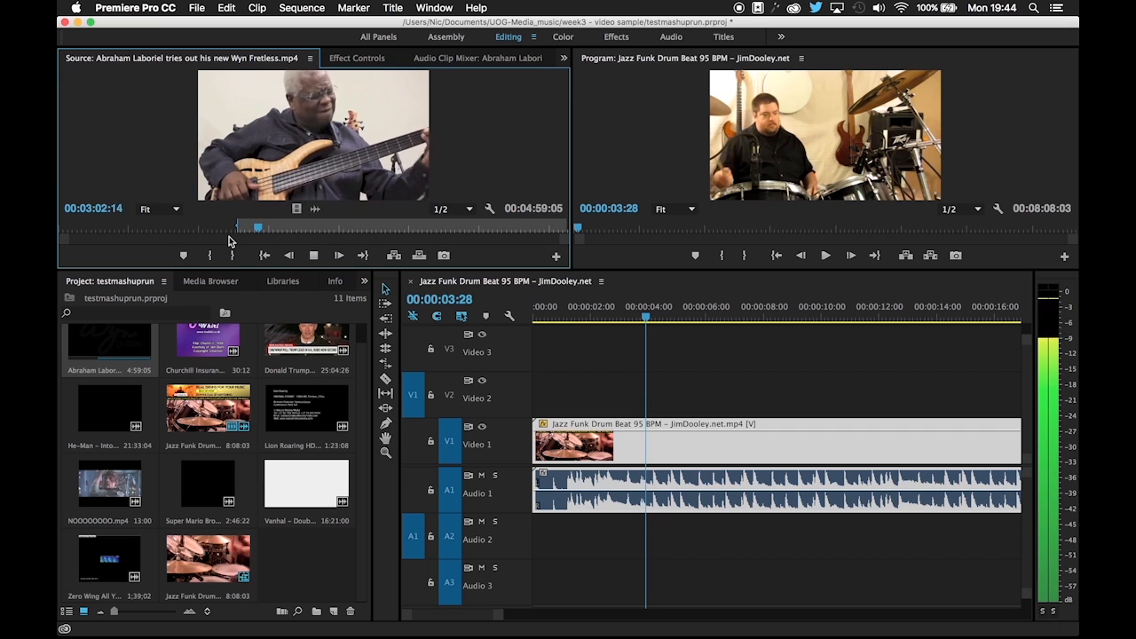
pyautogui.press('o')
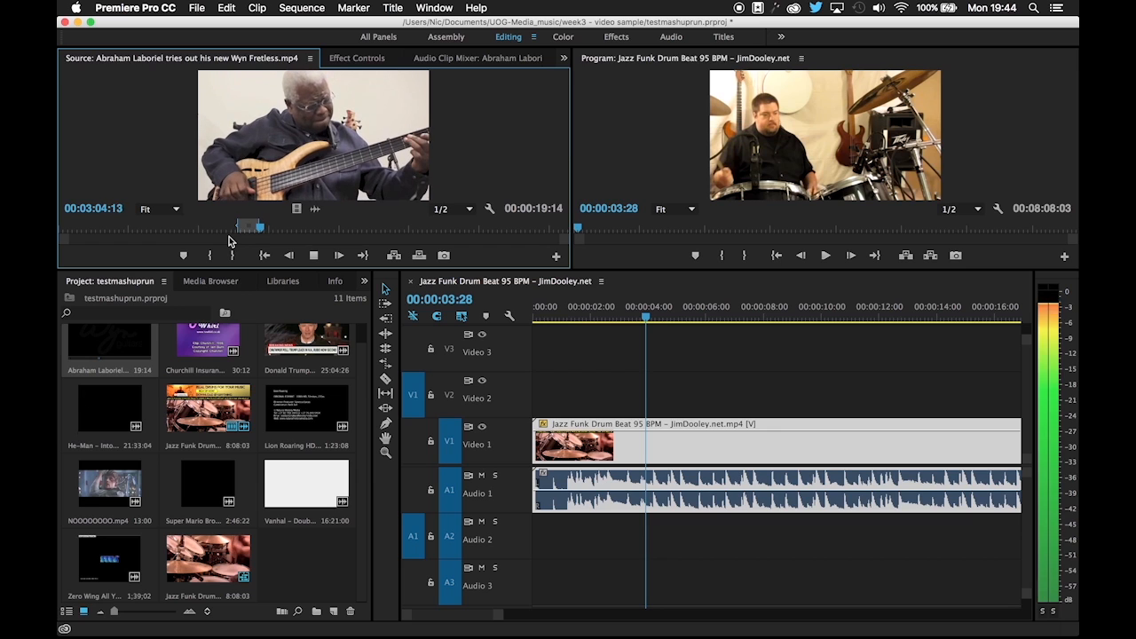
pyautogui.press('space')
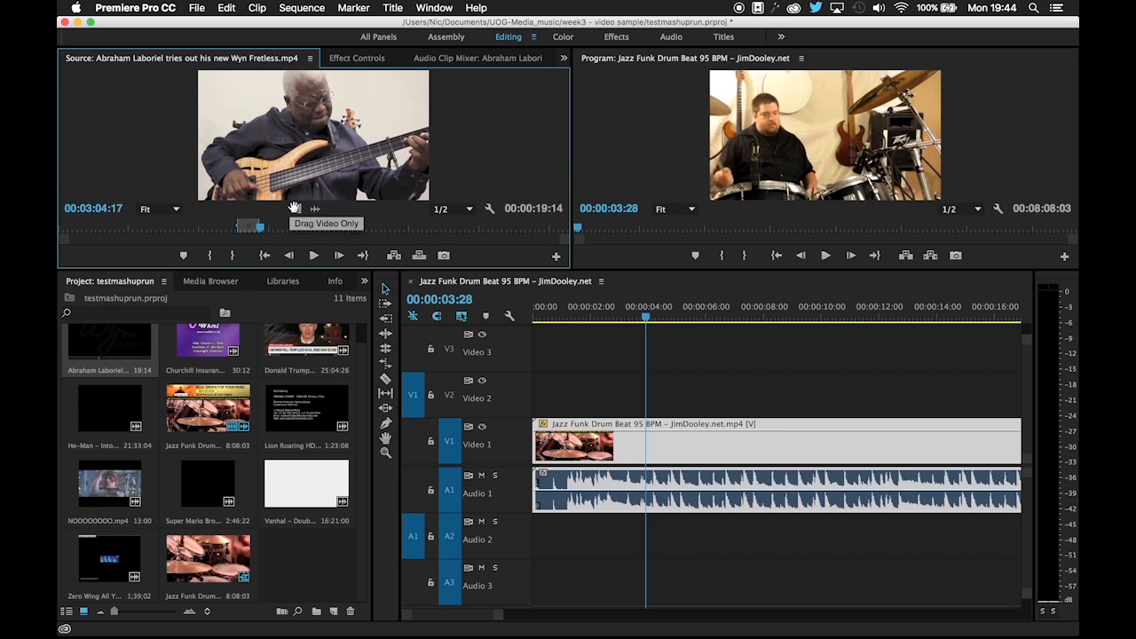
# Place the marked bass section with its audio on Video 2 and Audio 2, starting at 00:00:03:28
pyautogui.moveTo(471, 195); pyautogui.dragTo(647, 392)
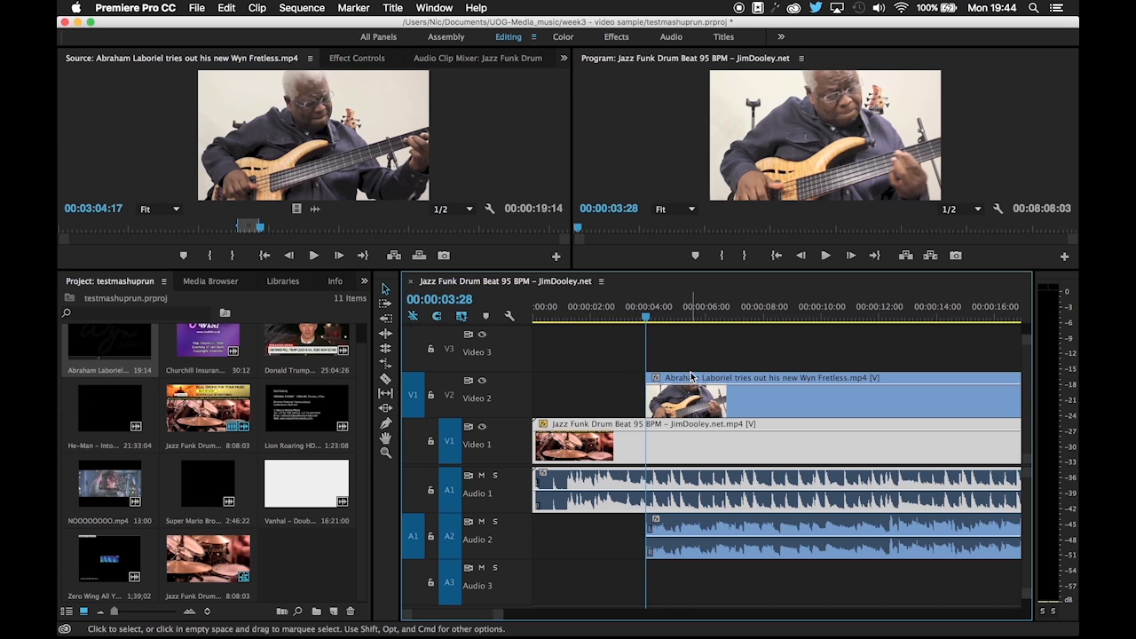
pyautogui.moveTo(691, 378)
pyautogui.mouseDown()
pyautogui.moveTo(692, 387)
pyautogui.moveTo(670, 342)
pyautogui.moveTo(677, 380)
pyautogui.mouseUp()
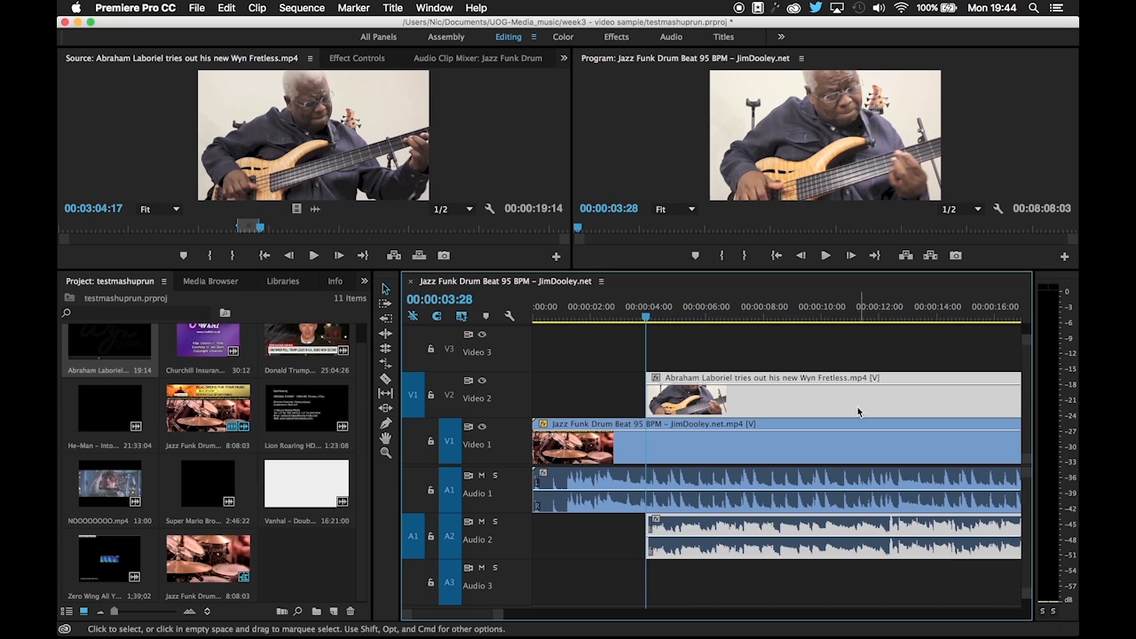
# Play the sequence twice from the bass clip's start for about five seconds to check its timing against the drums
pyautogui.hscroll(3, 735, 484)
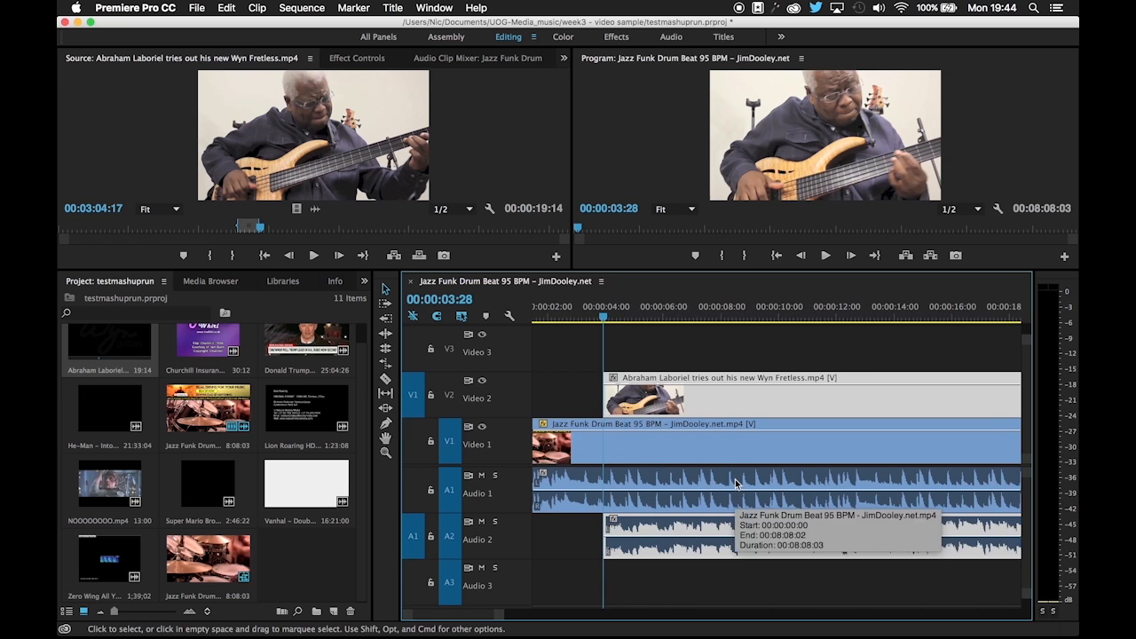
pyautogui.press('space')
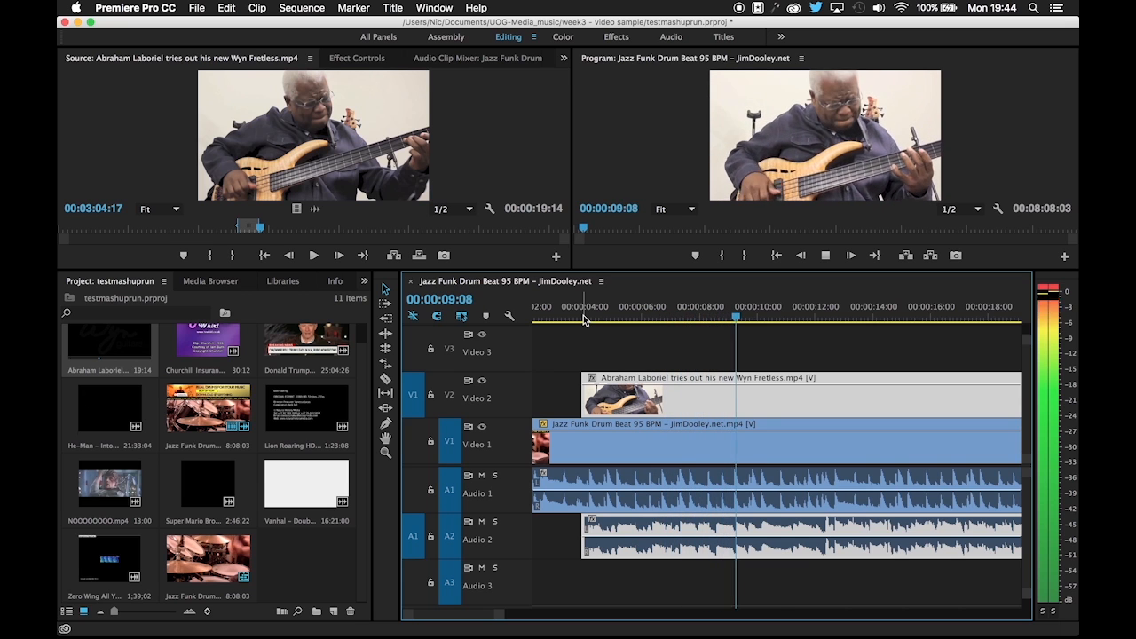
pyautogui.press('space')
pyautogui.click(584, 320)
pyautogui.press('space')
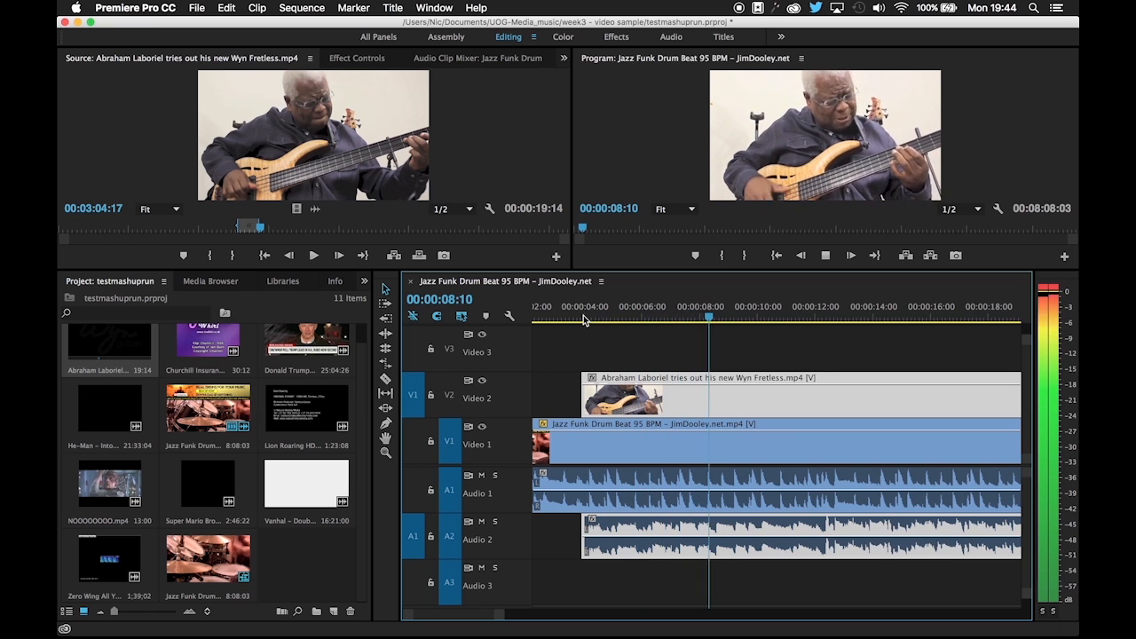
pyautogui.press('space')
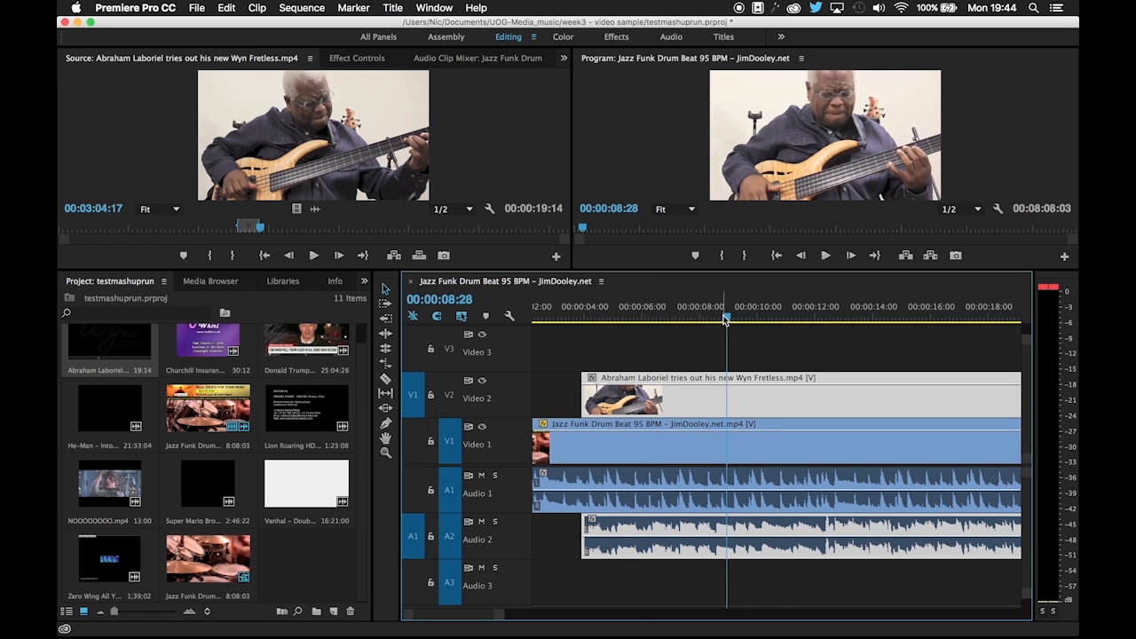
# Shift the bass clip earlier in the sequence so that it starts at about 00:00:03:10
pyautogui.moveTo(725, 319); pyautogui.dragTo(717, 320)
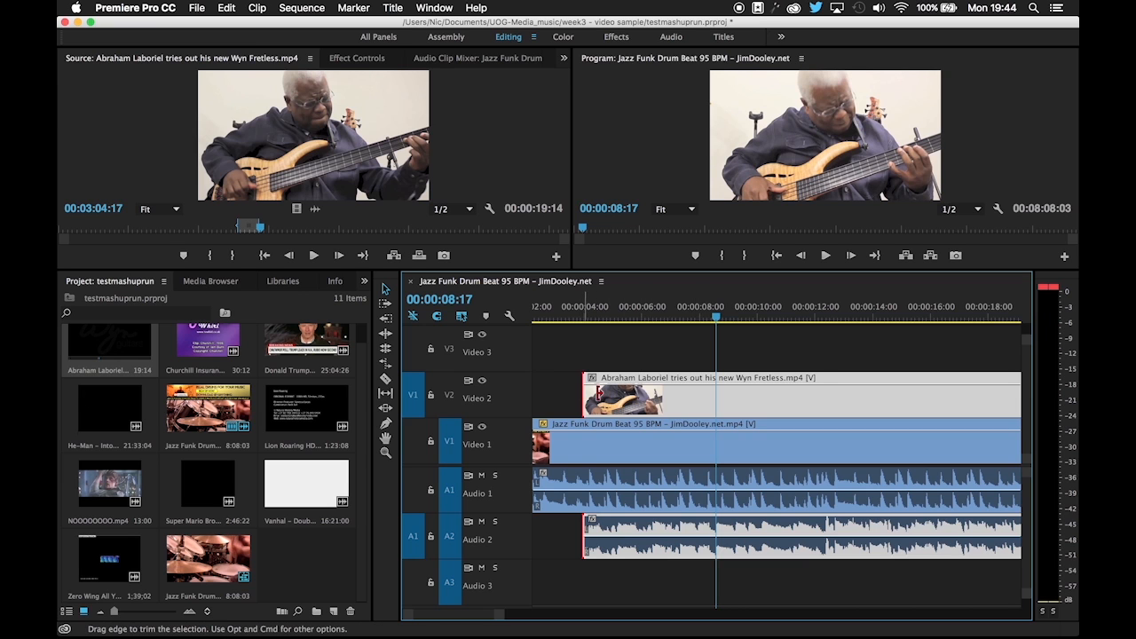
pyautogui.moveTo(585, 396)
pyautogui.mouseDown()
pyautogui.moveTo(717, 396)
pyautogui.moveTo(710, 385)
pyautogui.moveTo(585, 387)
pyautogui.mouseUp()
pyautogui.hscroll(-2, 608, 456)
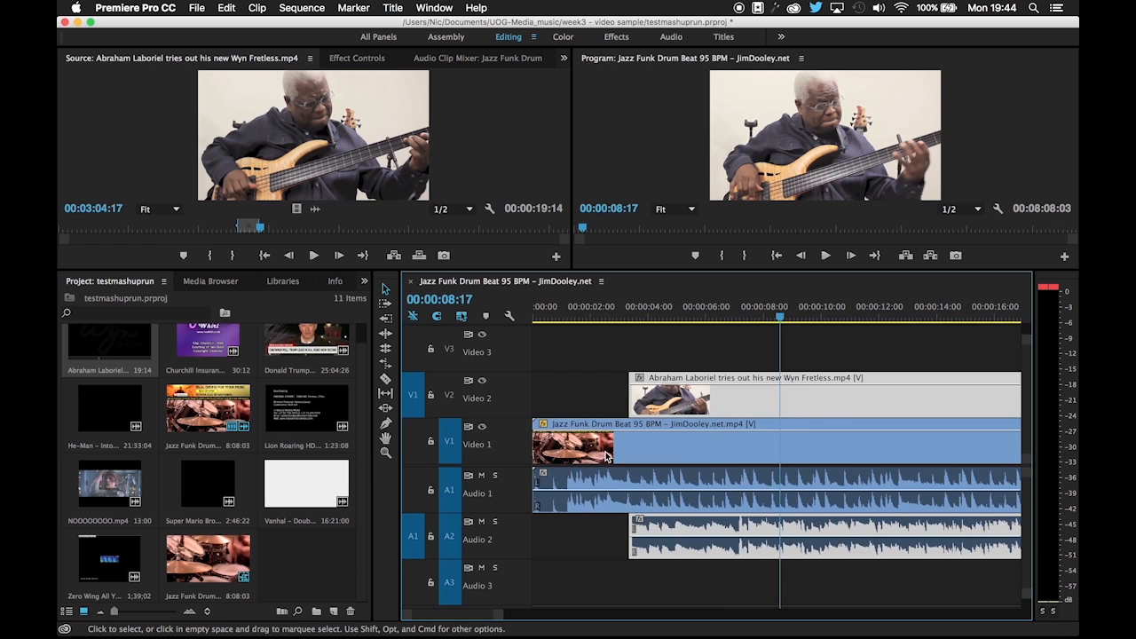
# Play from the sequence start to find the bass entry at 00:00:02:29, and move the bass clip to start there
pyautogui.click(538, 313)
pyautogui.press('space')
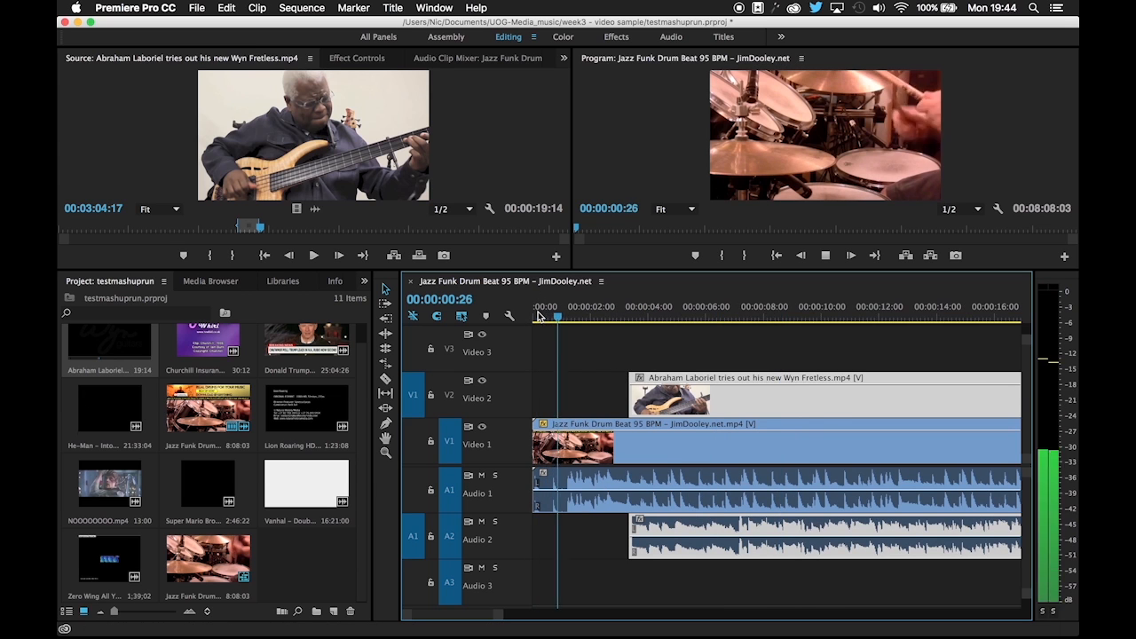
pyautogui.press('space')
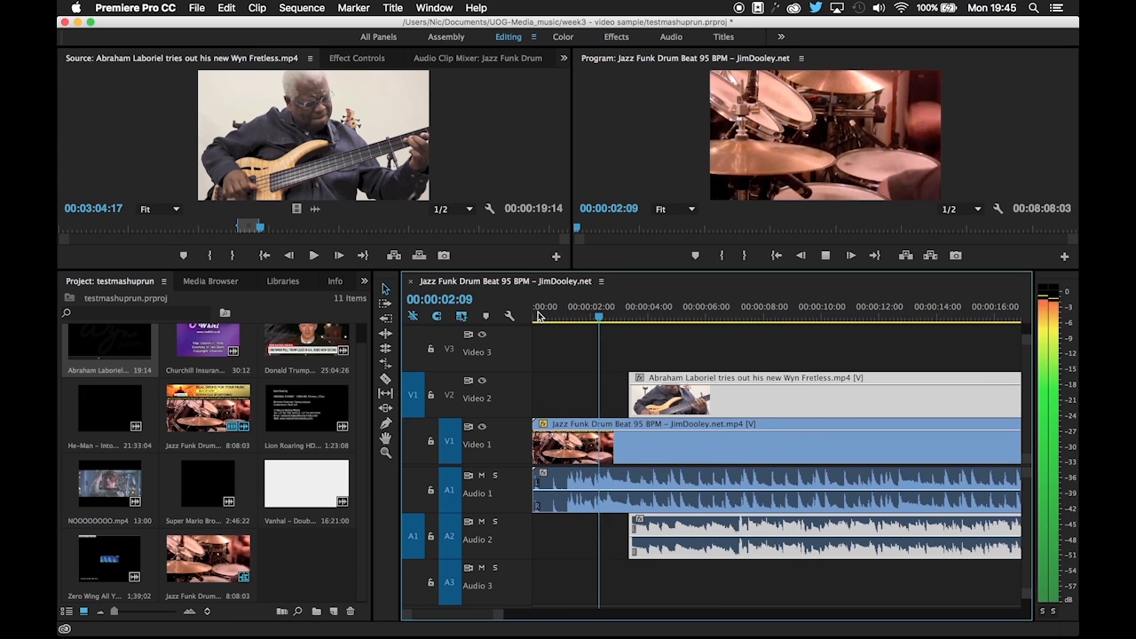
pyautogui.press('space')
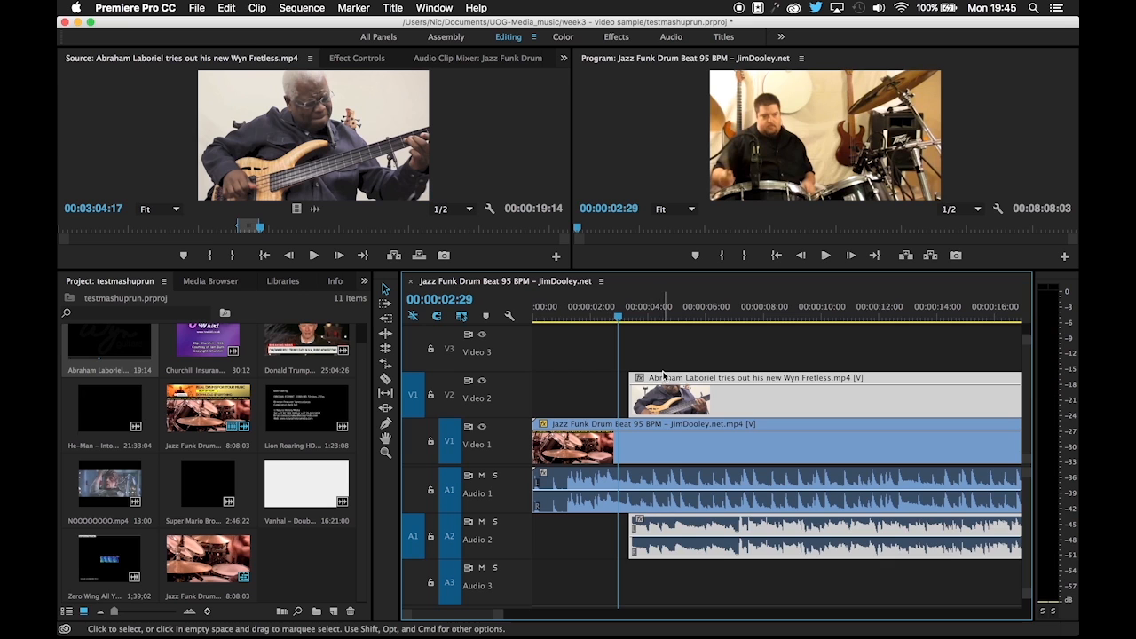
pyautogui.moveTo(662, 375); pyautogui.dragTo(647, 376)
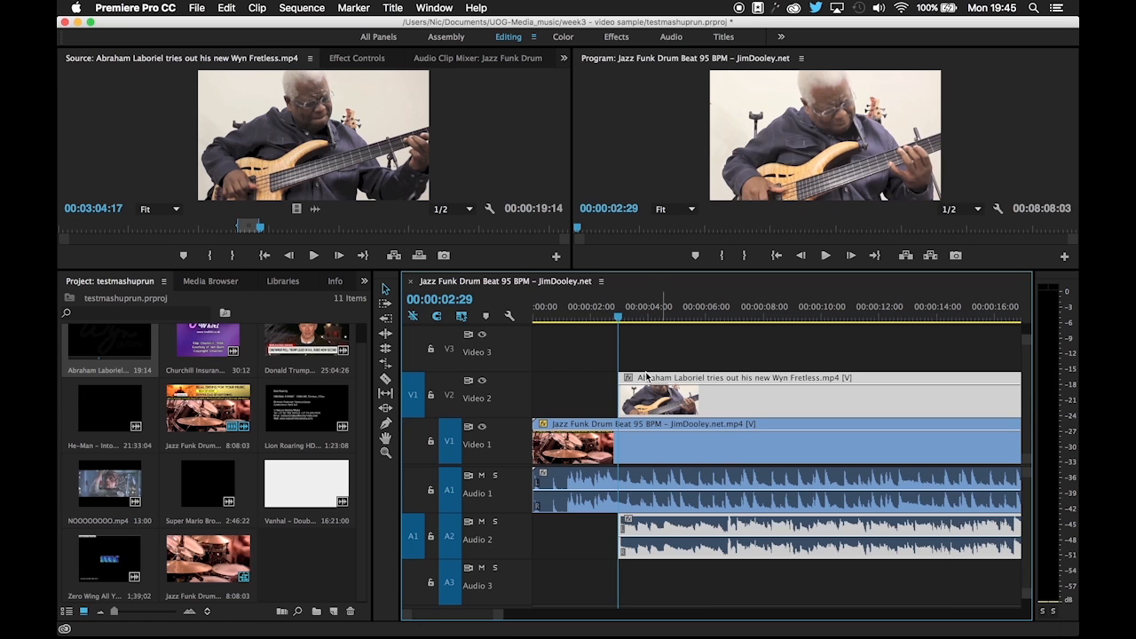
# Replay the drums before the bass entry to find the beat at 00:00:02:18, and move the bass clip to start there
pyautogui.moveTo(497, 615); pyautogui.dragTo(474, 618)
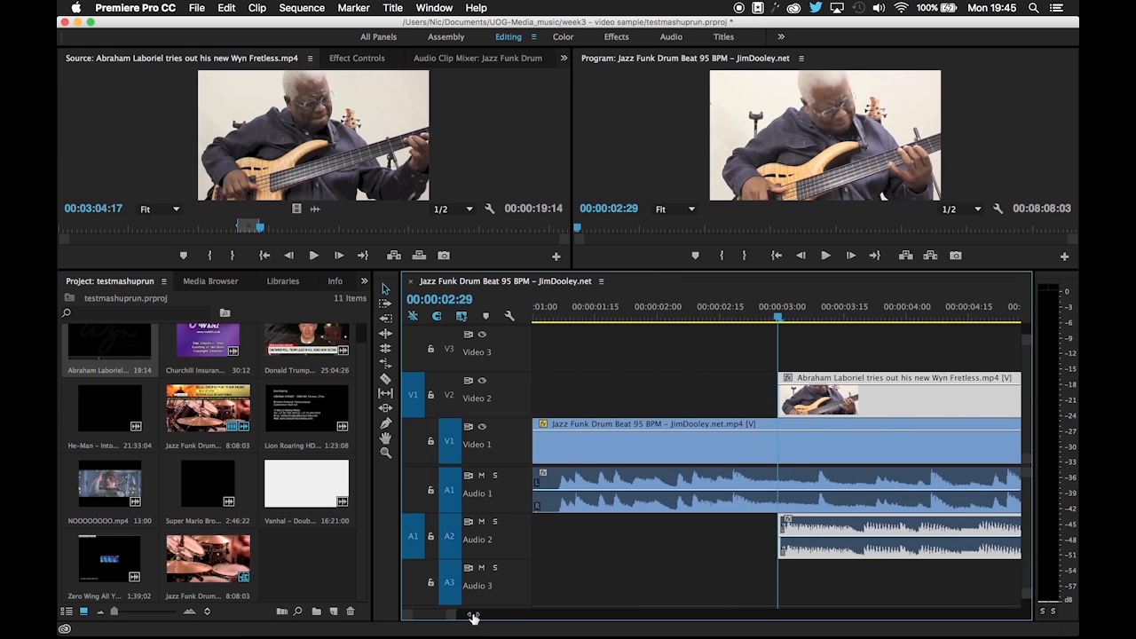
pyautogui.click(580, 315)
pyautogui.press('space')
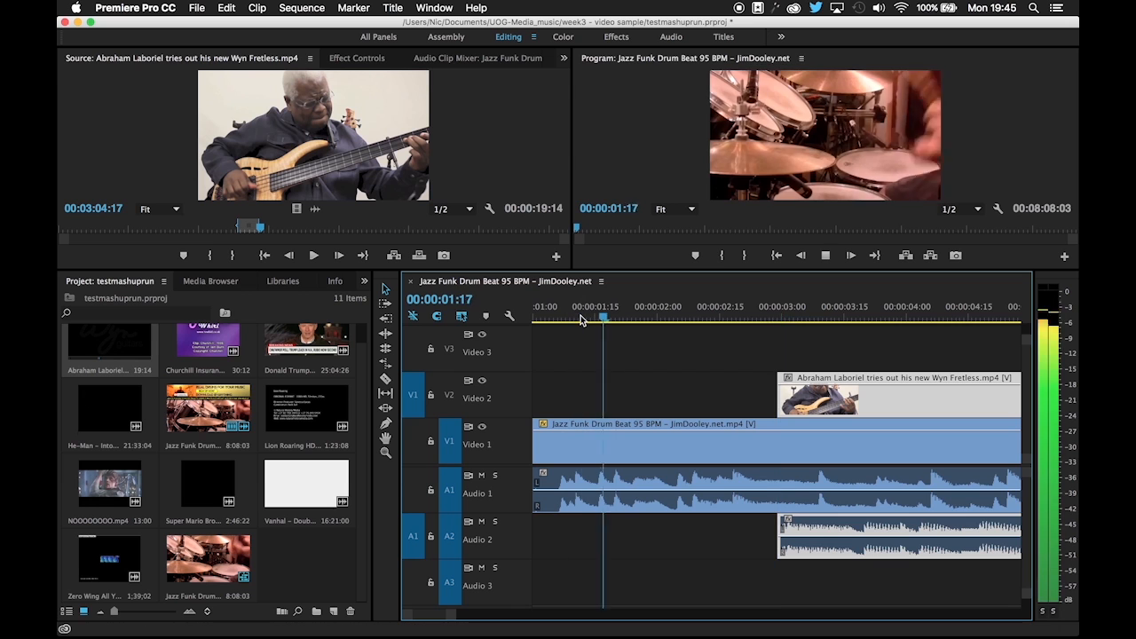
pyautogui.press('space')
pyautogui.click(569, 318)
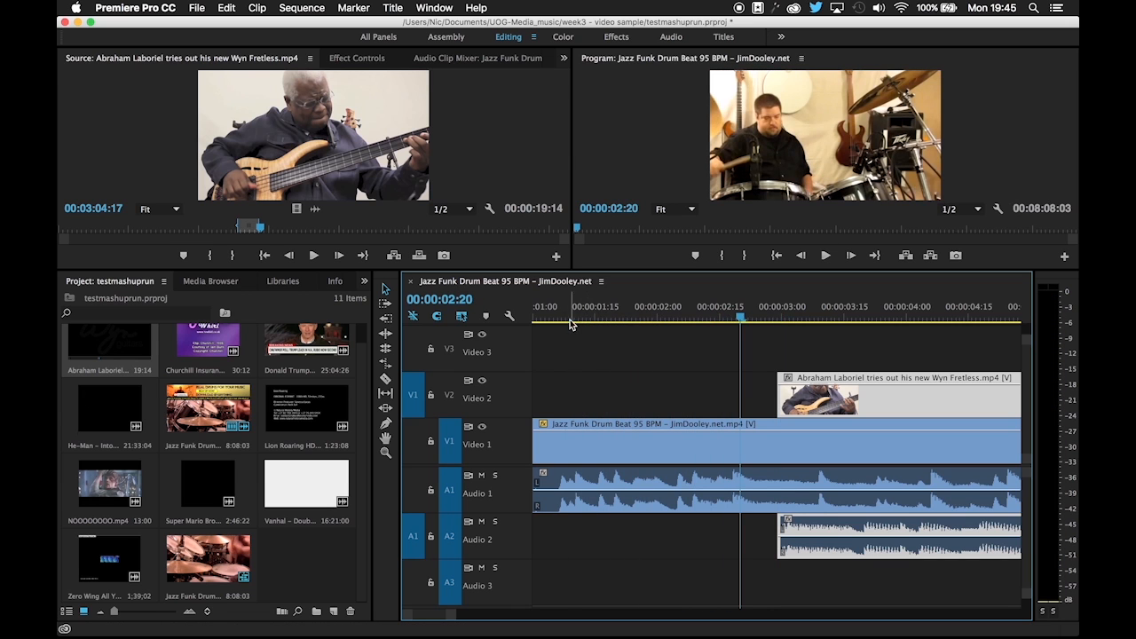
pyautogui.press('space')
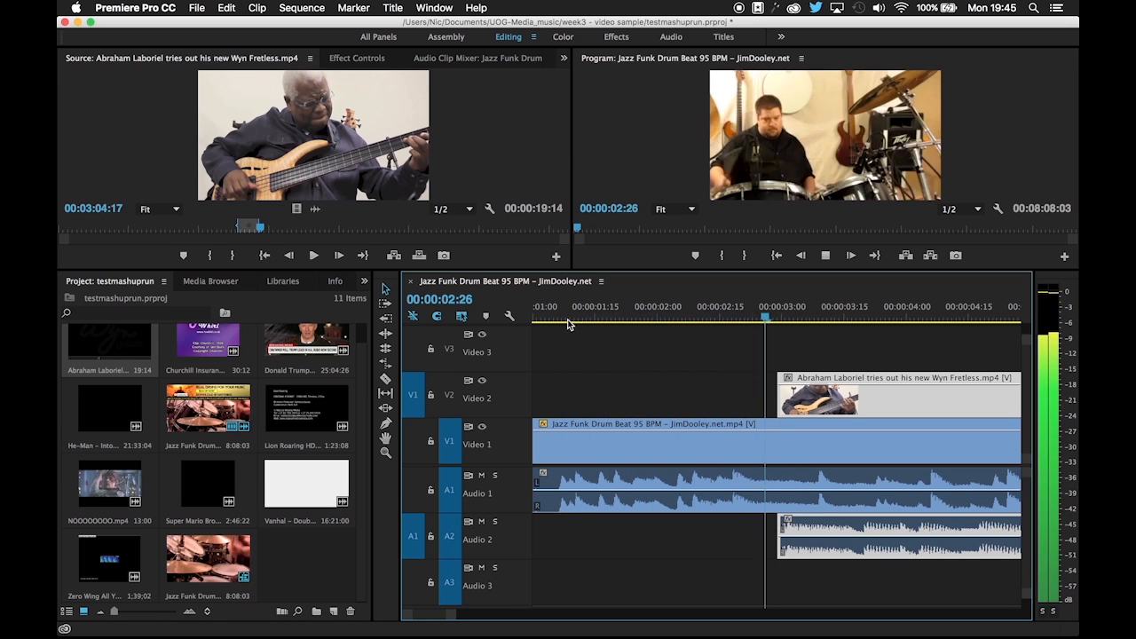
pyautogui.click(572, 318)
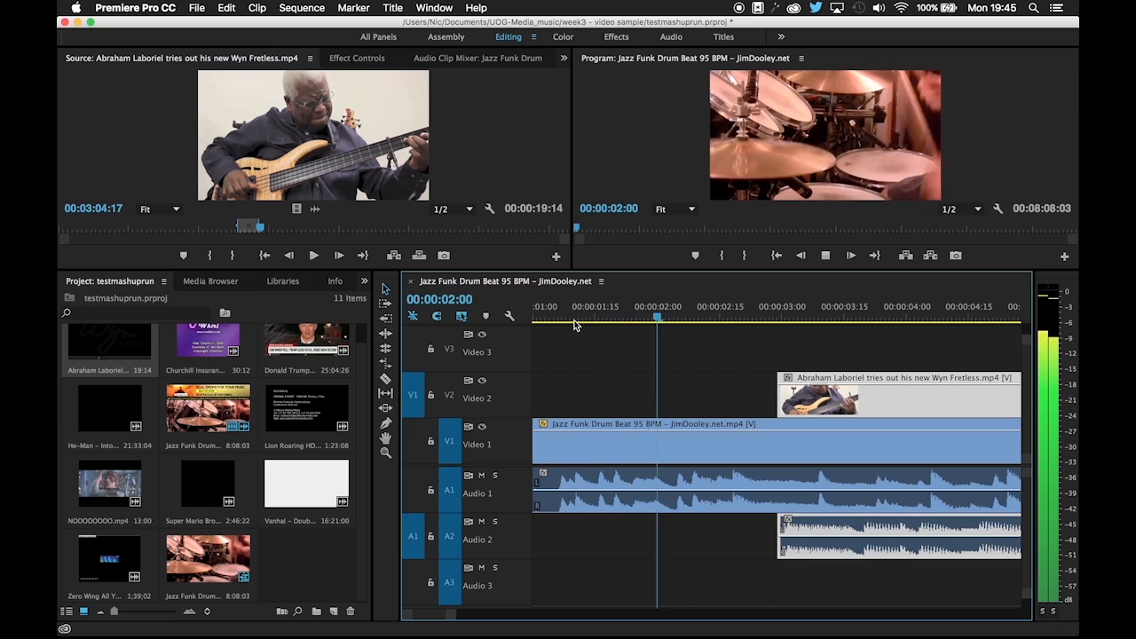
pyautogui.press('space')
pyautogui.moveTo(693, 319); pyautogui.dragTo(731, 322)
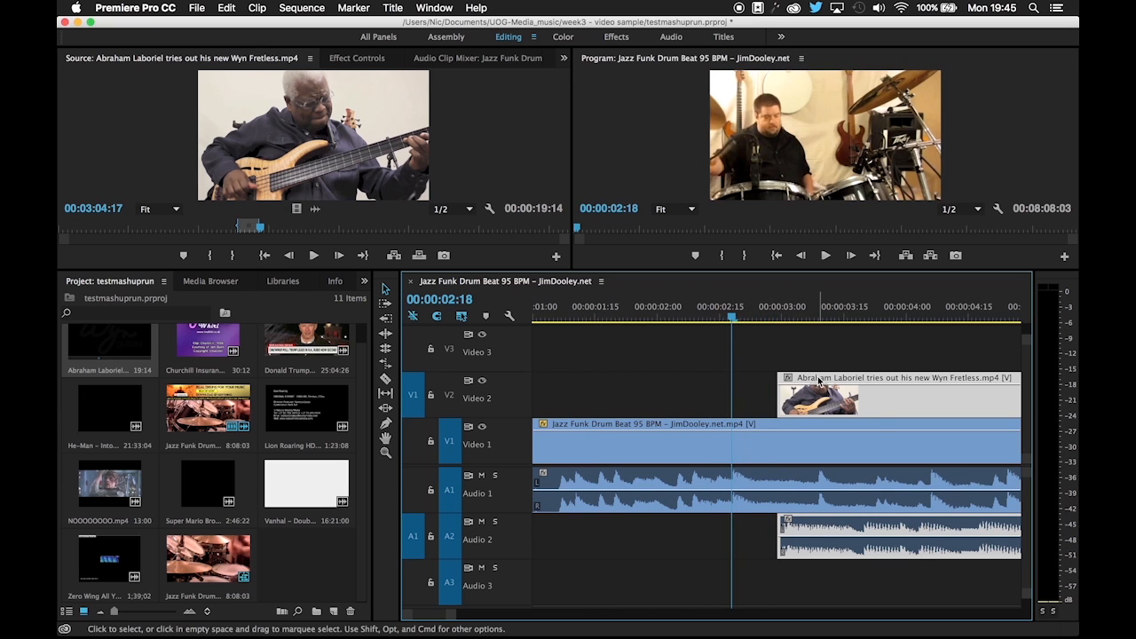
pyautogui.moveTo(819, 381); pyautogui.dragTo(781, 381)
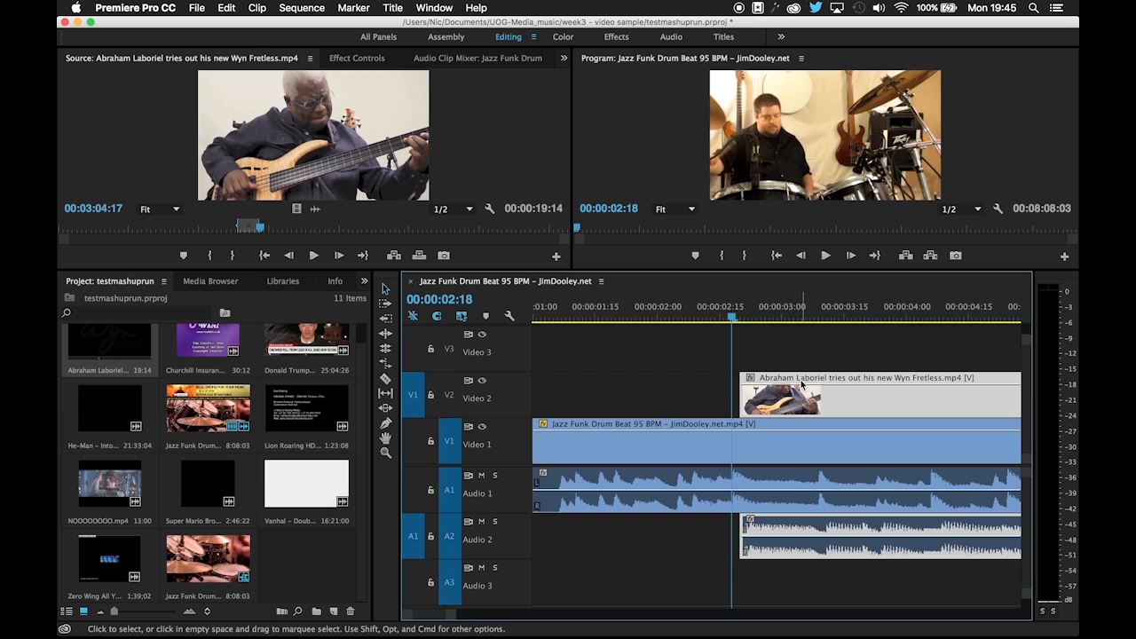
pyautogui.moveTo(801, 384); pyautogui.dragTo(794, 380)
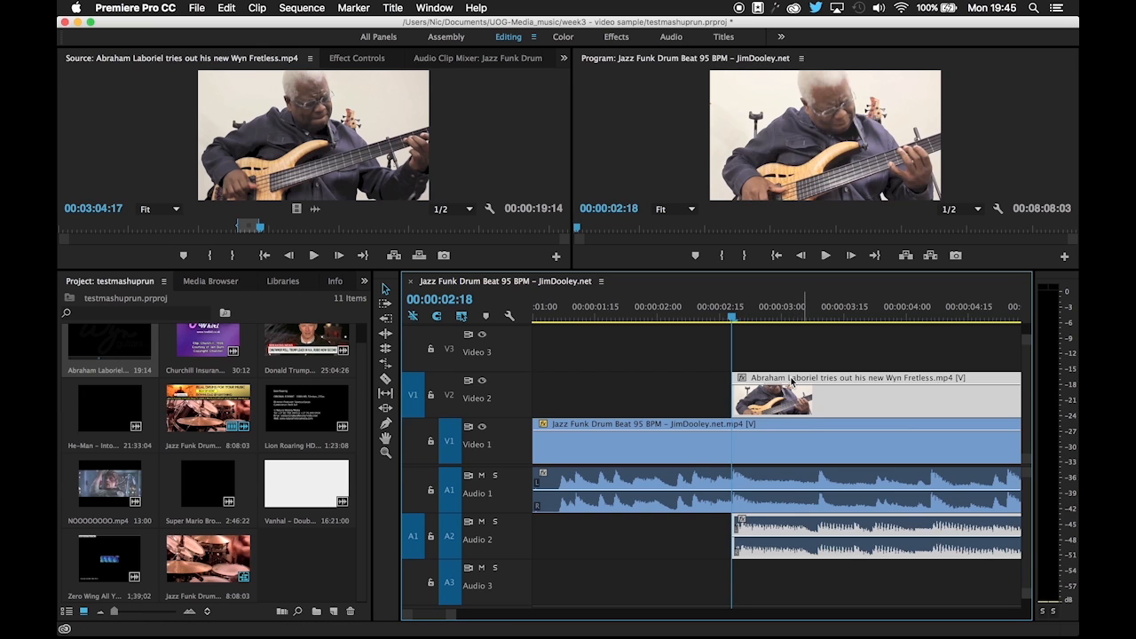
# Play the sequence repeatedly from just before the bass entry to check the bass clip's timing against the drums
pyautogui.click(697, 322)
pyautogui.press('space')
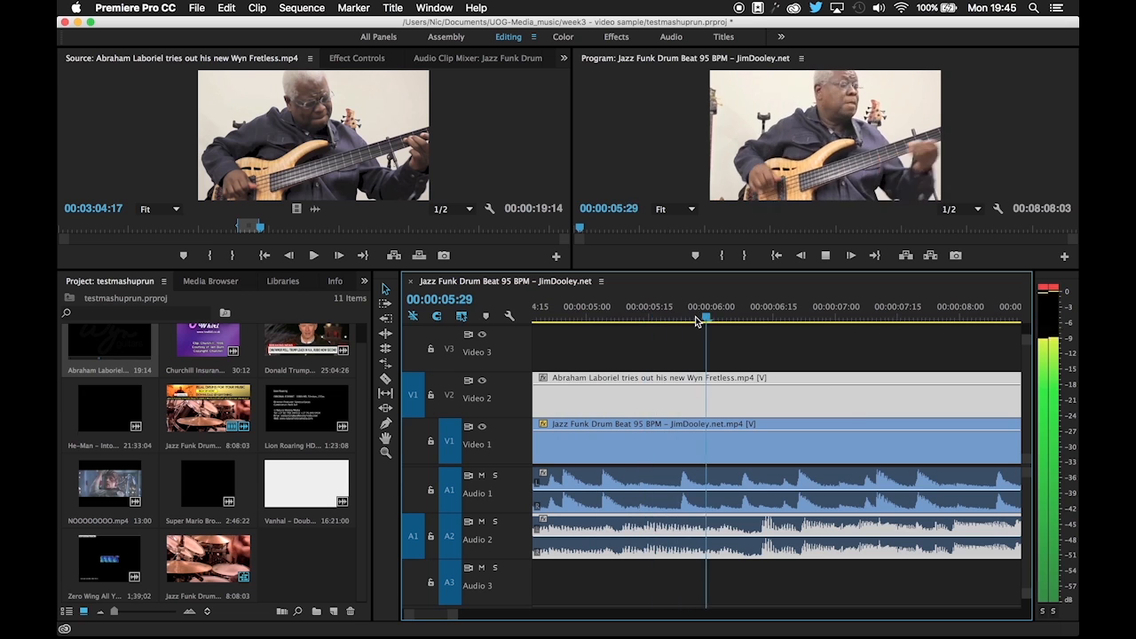
pyautogui.press('space')
pyautogui.scroll(5, 756, 423)
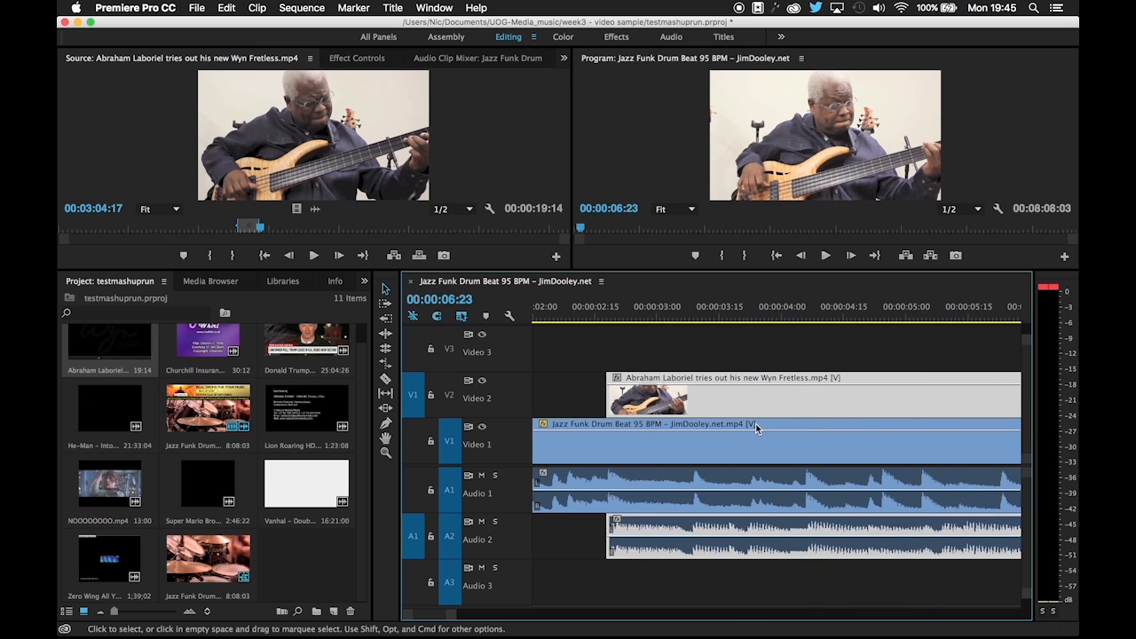
pyautogui.click(568, 320)
pyautogui.press('space')
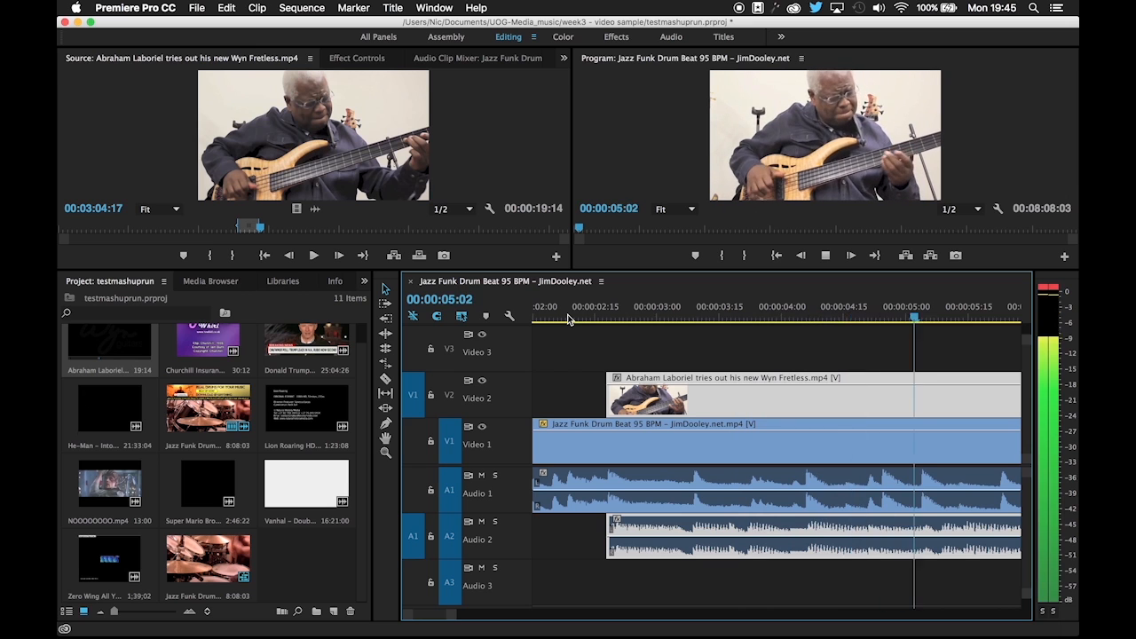
pyautogui.press('space')
pyautogui.scroll(-2, 702, 455)
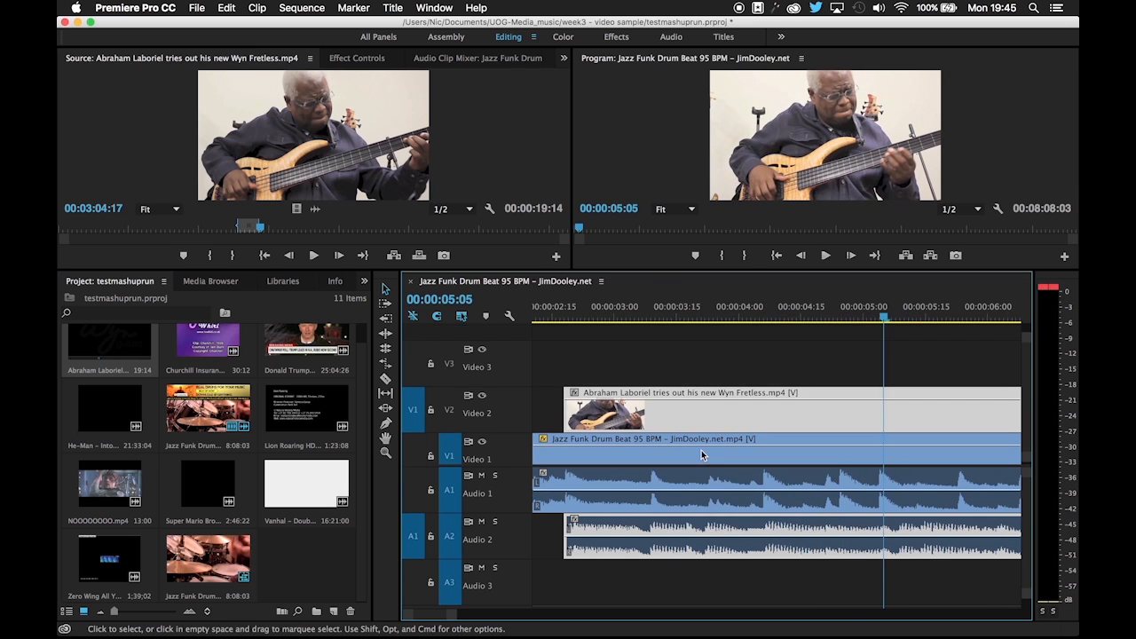
pyautogui.click(555, 321)
pyautogui.press('space')
# Stop playback and reduce the Video 2 track to a compact height in the timeline
pyautogui.doubleClick(524, 388)
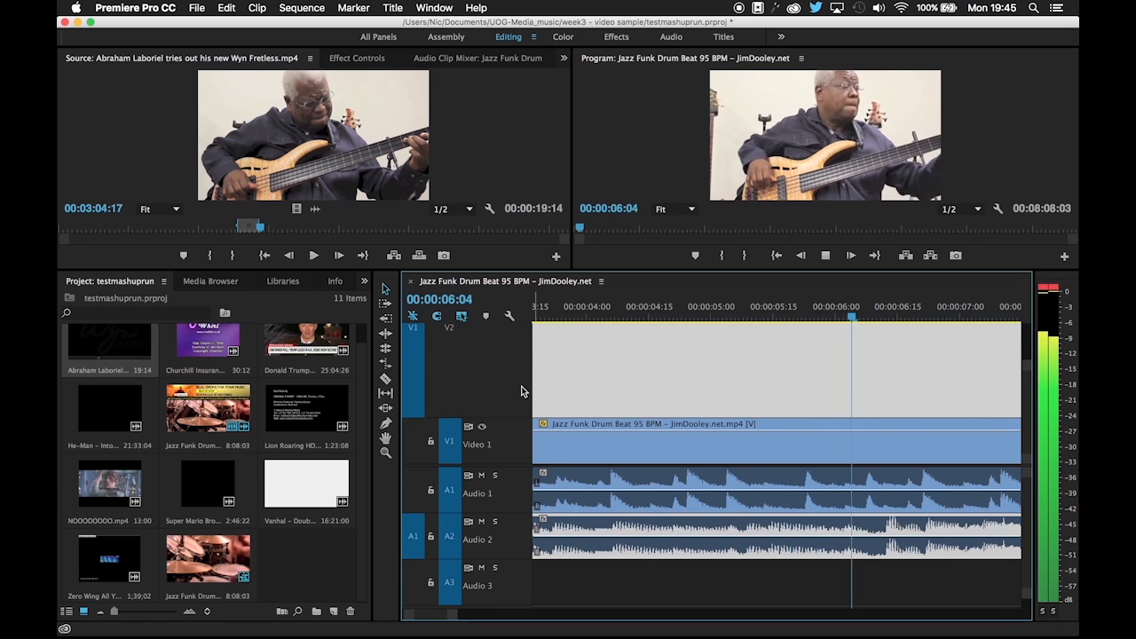
pyautogui.press('space')
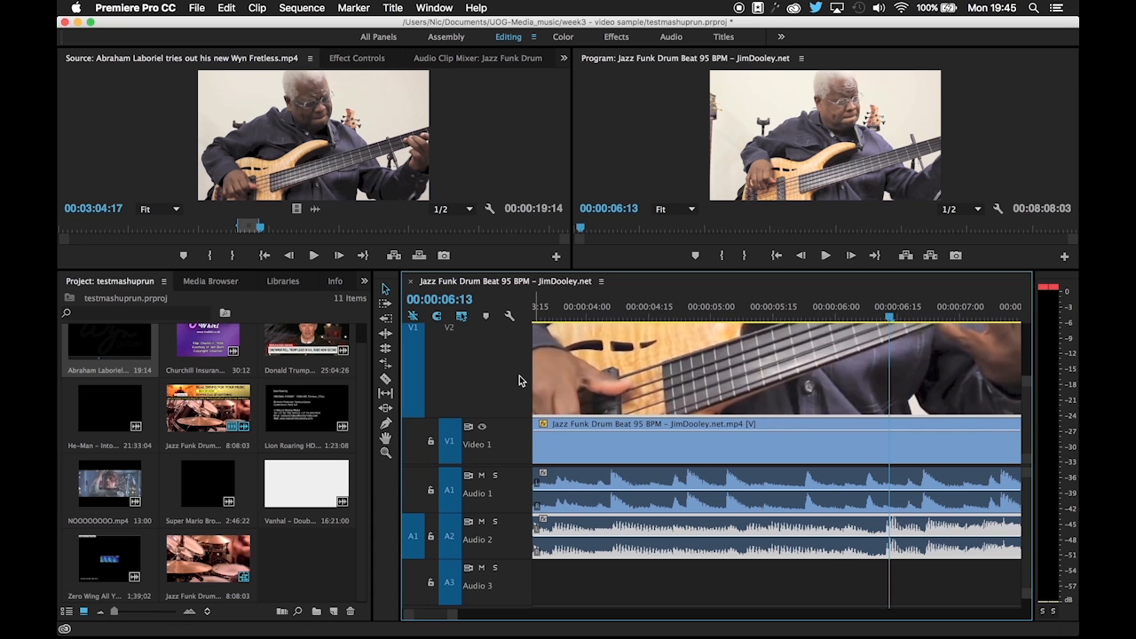
pyautogui.hscroll(5, 542, 372)
pyautogui.hscroll(-5, 541, 372)
pyautogui.scroll(3, 542, 372)
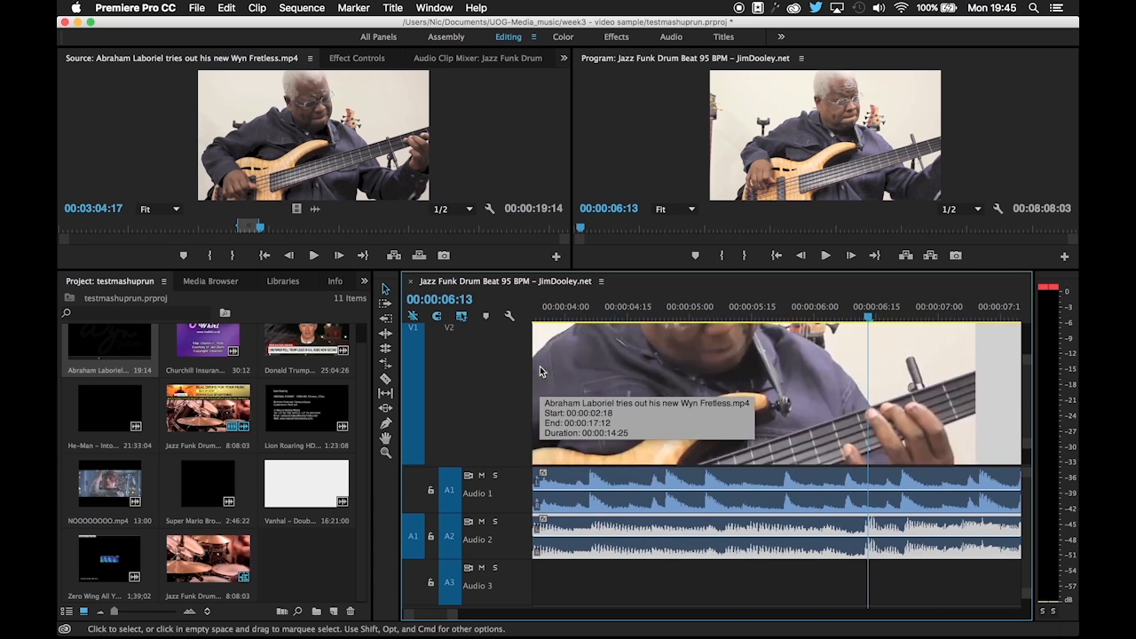
pyautogui.scroll(-3, 542, 372)
pyautogui.scroll(-10, 537, 370)
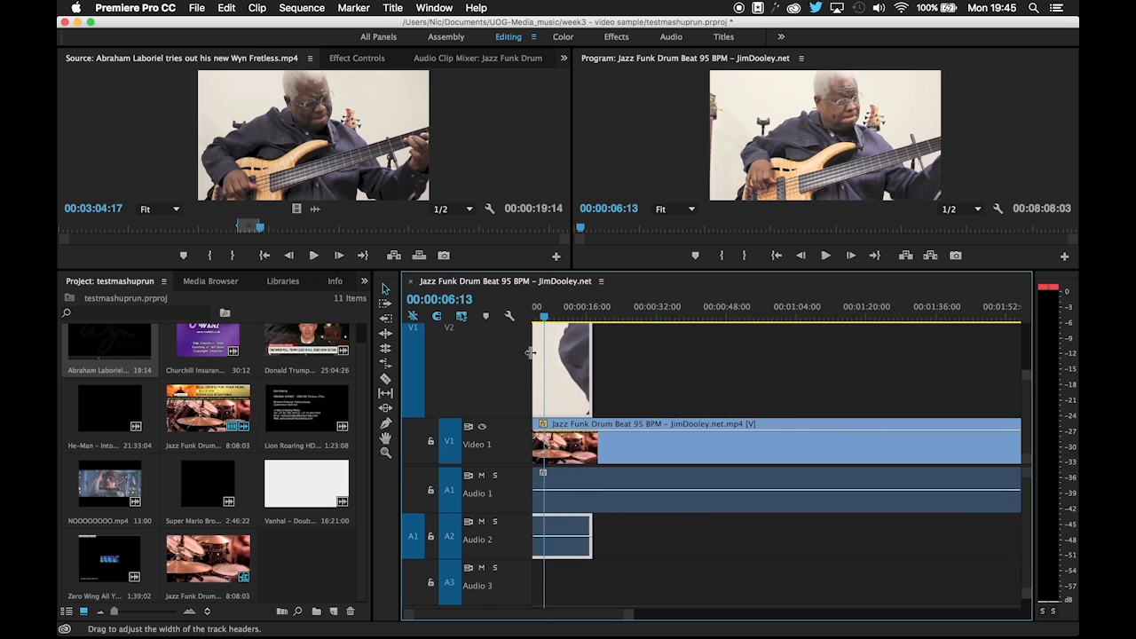
pyautogui.scroll(10, 530, 352)
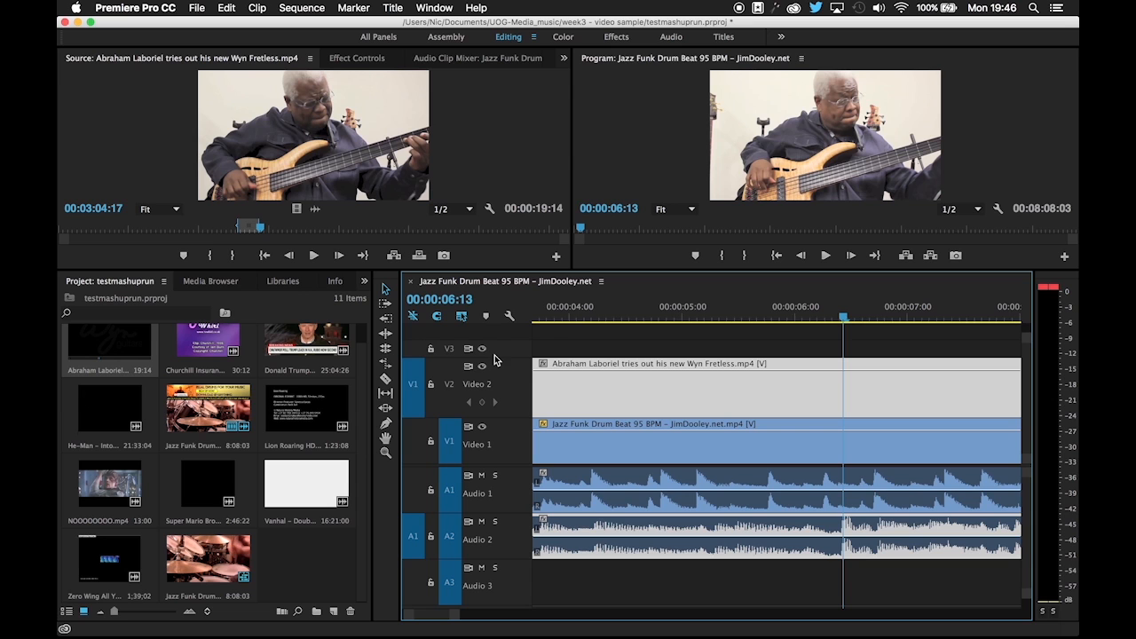
pyautogui.doubleClick(494, 404)
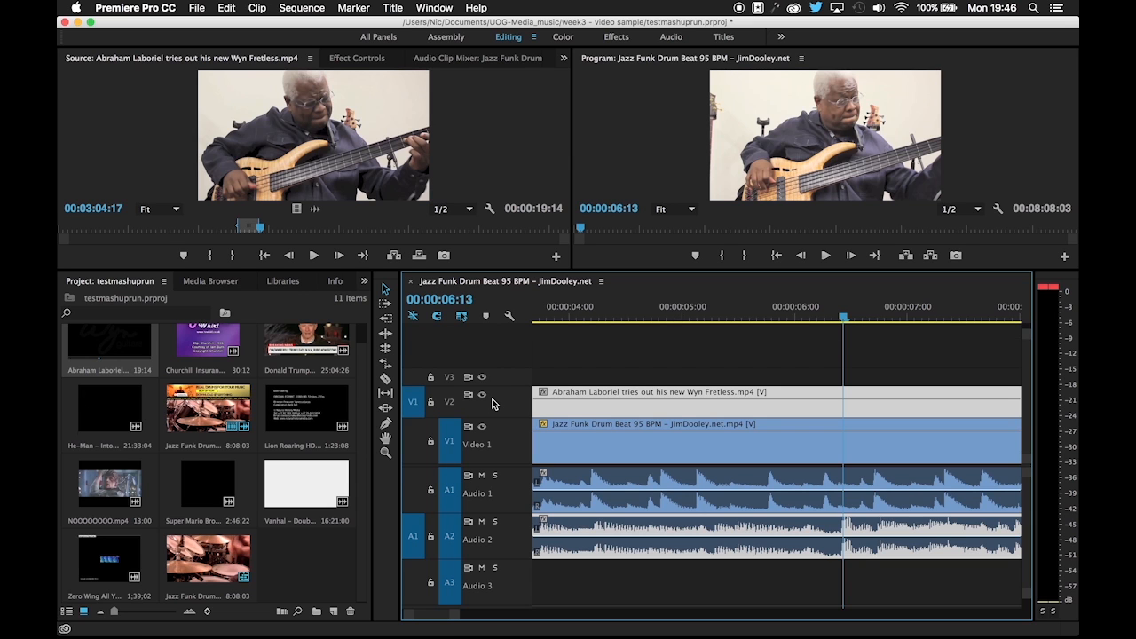
# Play the opening bass phrase twice, up to about 00:00:05:15, to find where it should be cut
pyautogui.click(541, 402)
pyautogui.moveTo(634, 314); pyautogui.dragTo(582, 318)
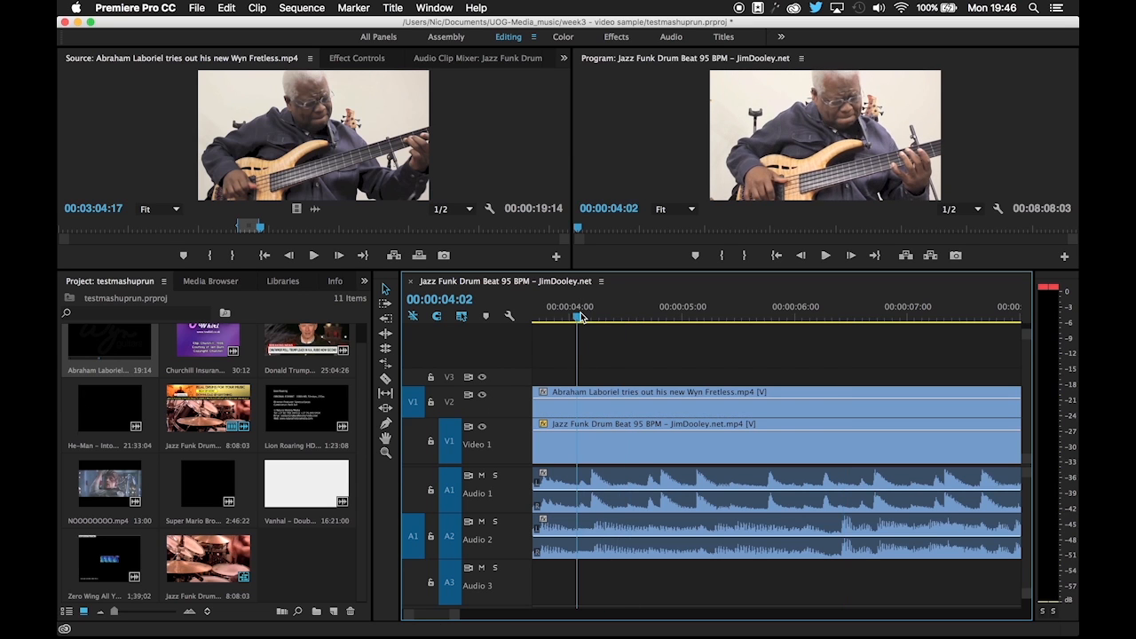
pyautogui.press('space')
pyautogui.press('space')
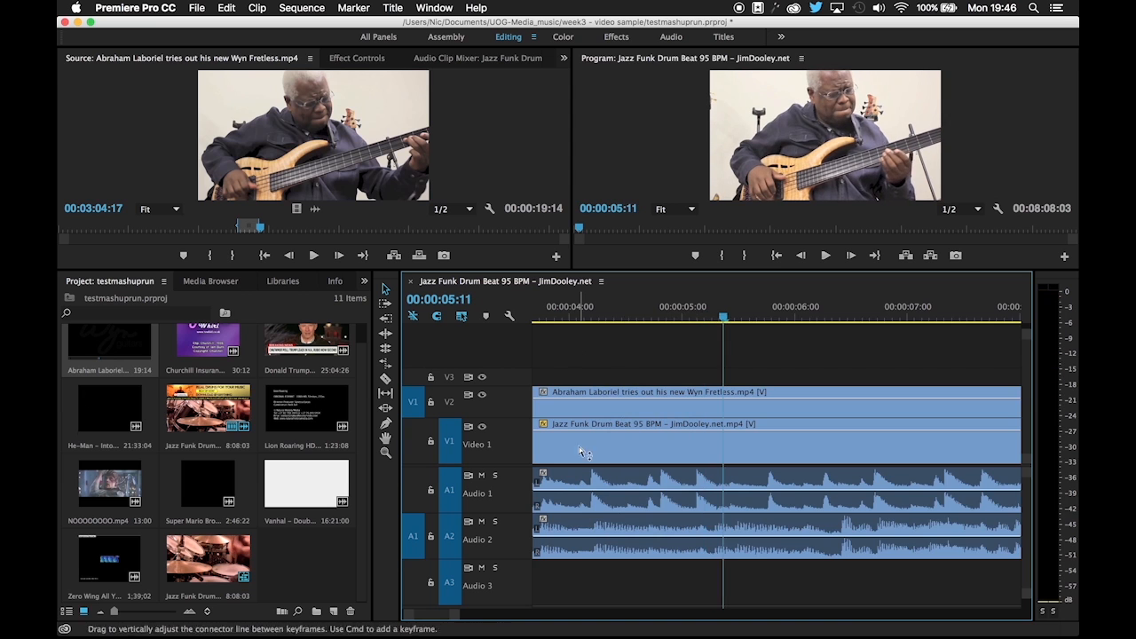
pyautogui.hscroll(-5, 580, 461)
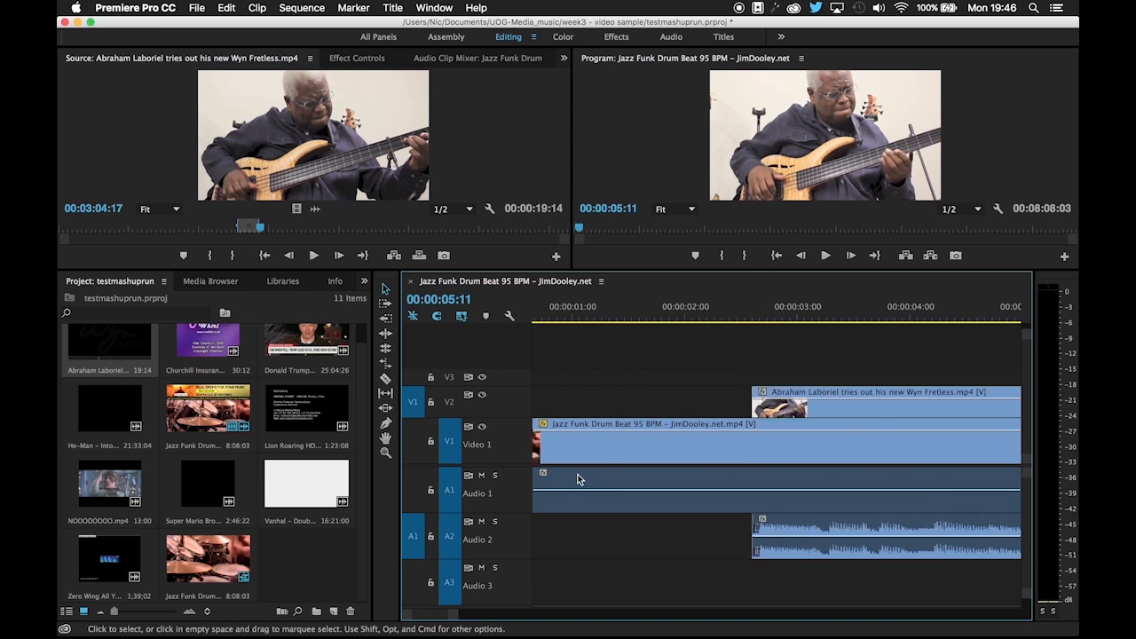
pyautogui.click(621, 321)
pyautogui.press('space')
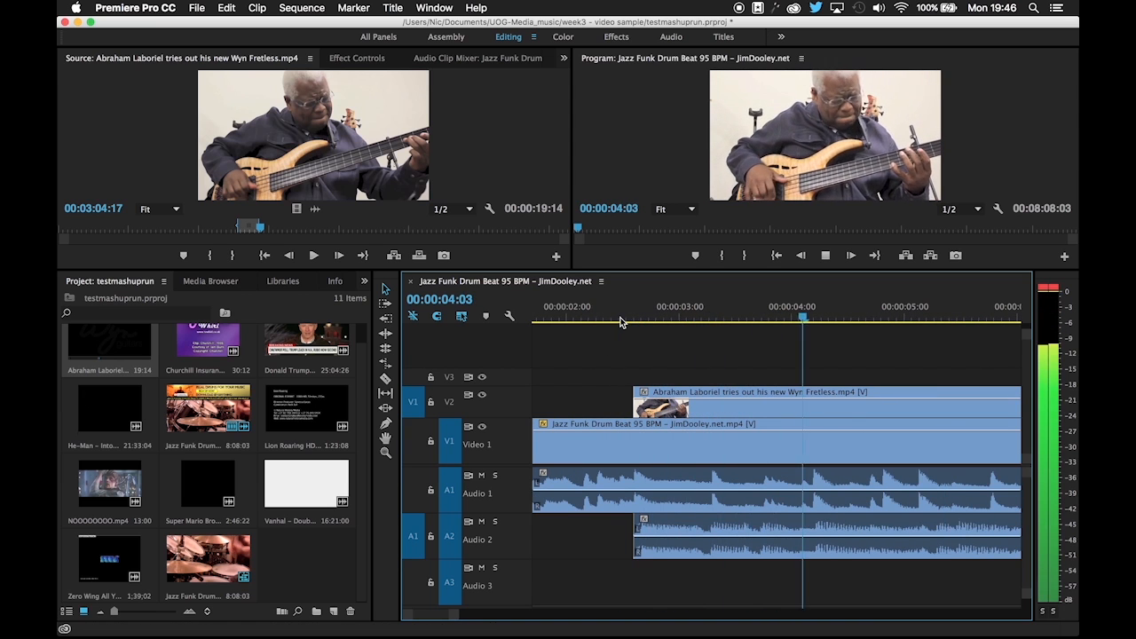
pyautogui.press('space')
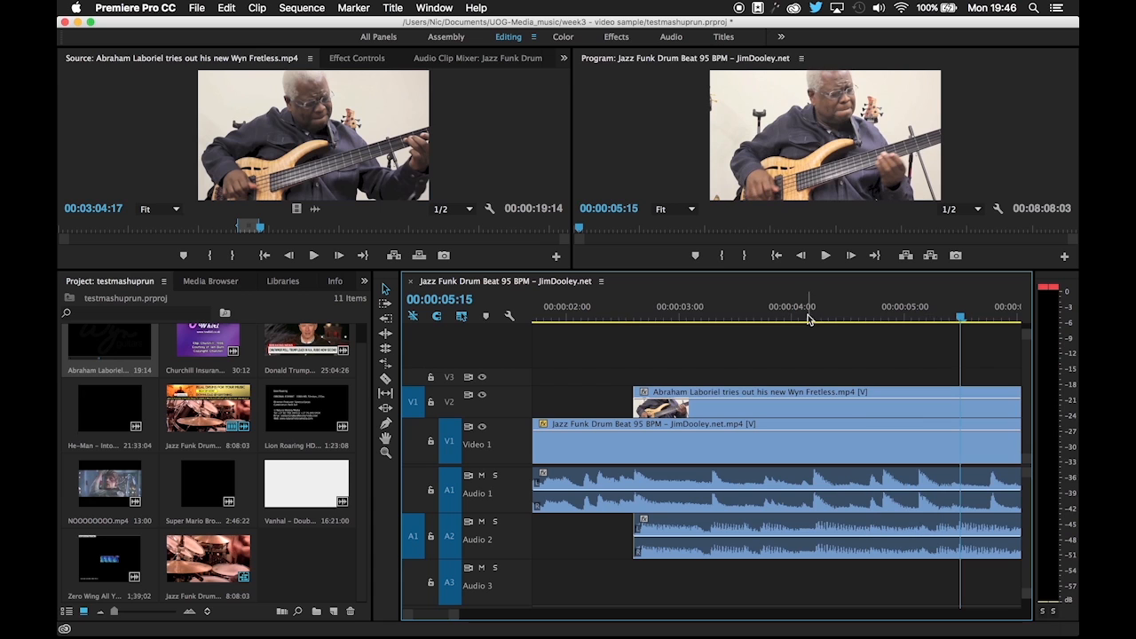
# Cut the bass clip and its audio at 00:00:05:04 with the Razor tool, and delete the part after the cut
pyautogui.moveTo(914, 321); pyautogui.dragTo(921, 321)
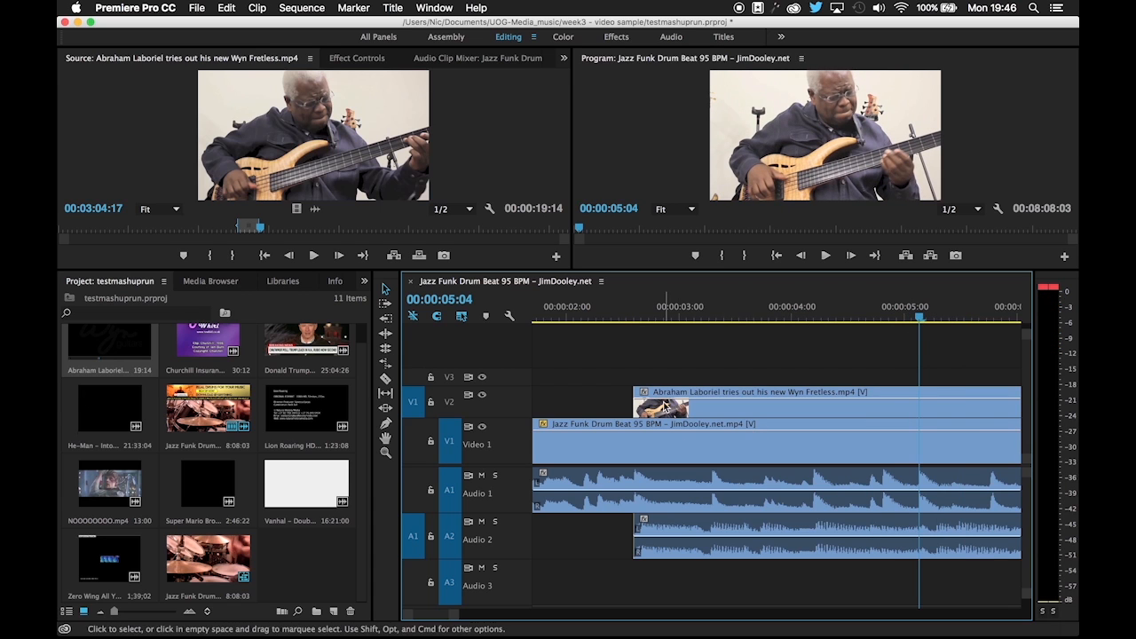
pyautogui.click(727, 400)
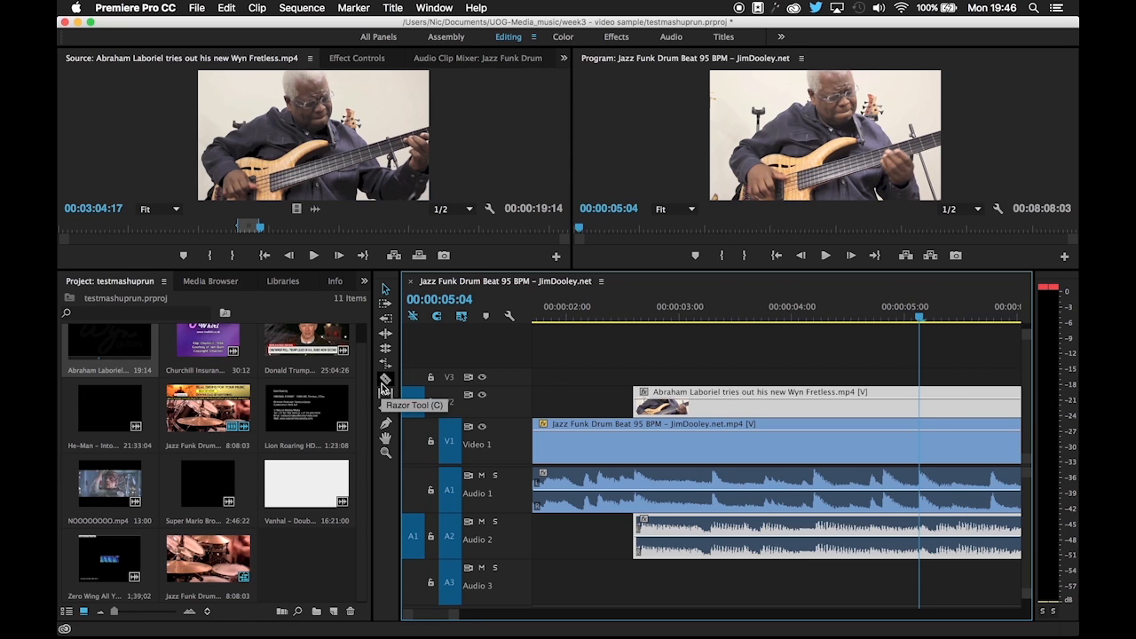
pyautogui.click(920, 403)
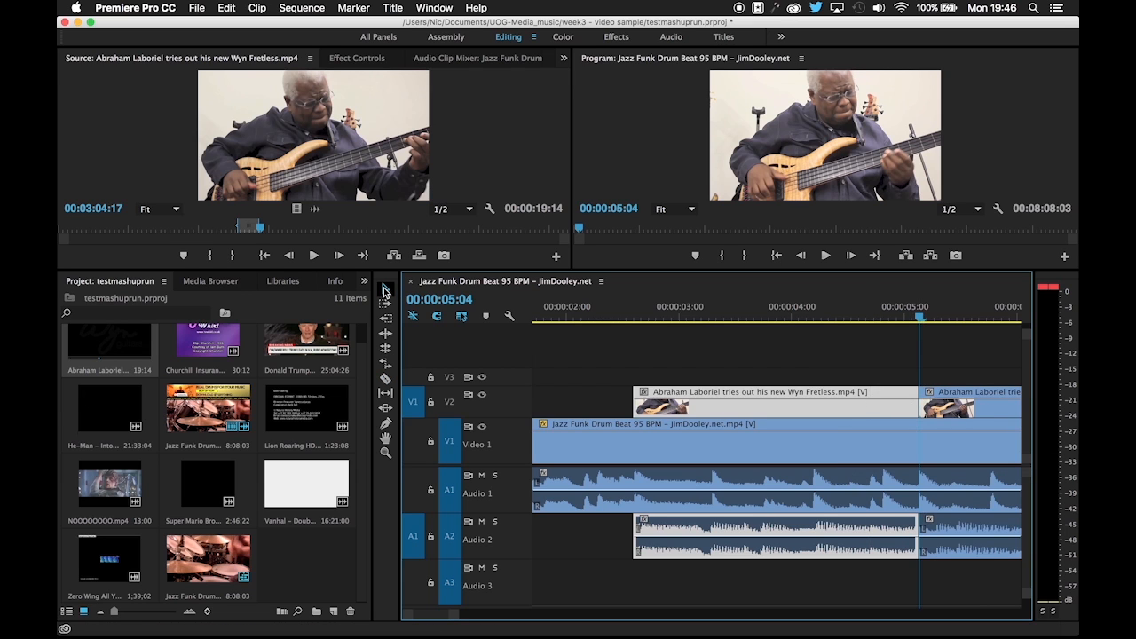
pyautogui.click(385, 289)
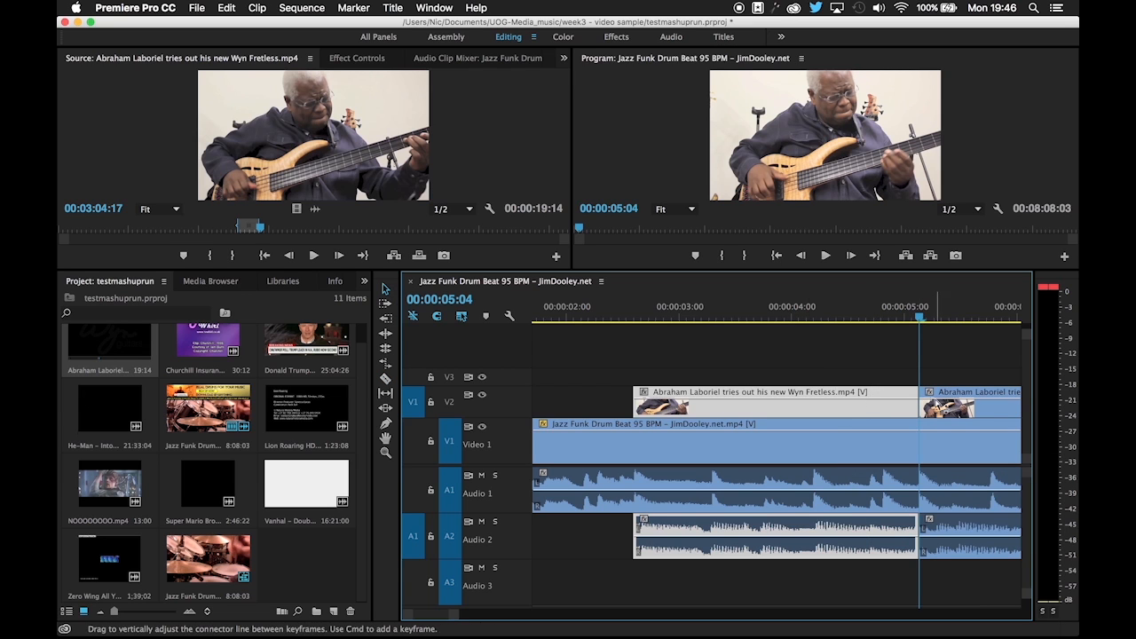
pyautogui.click(957, 399)
pyautogui.press('Delete')
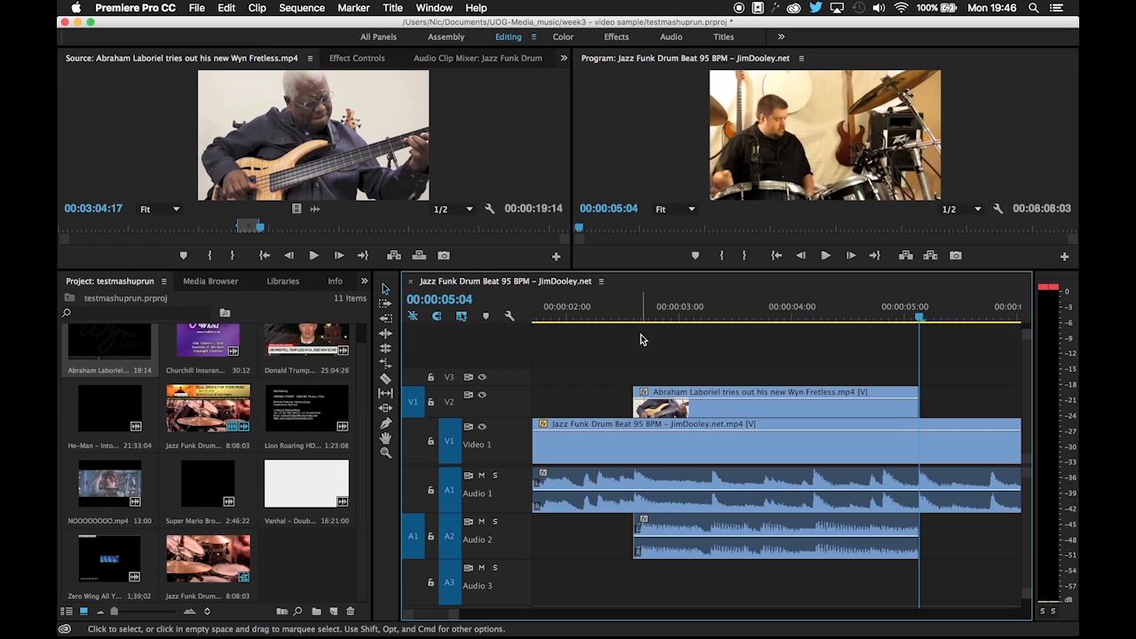
# Play the sequence from before the trimmed bass clip to just past its end to check the cut
pyautogui.click(603, 311)
pyautogui.press('space')
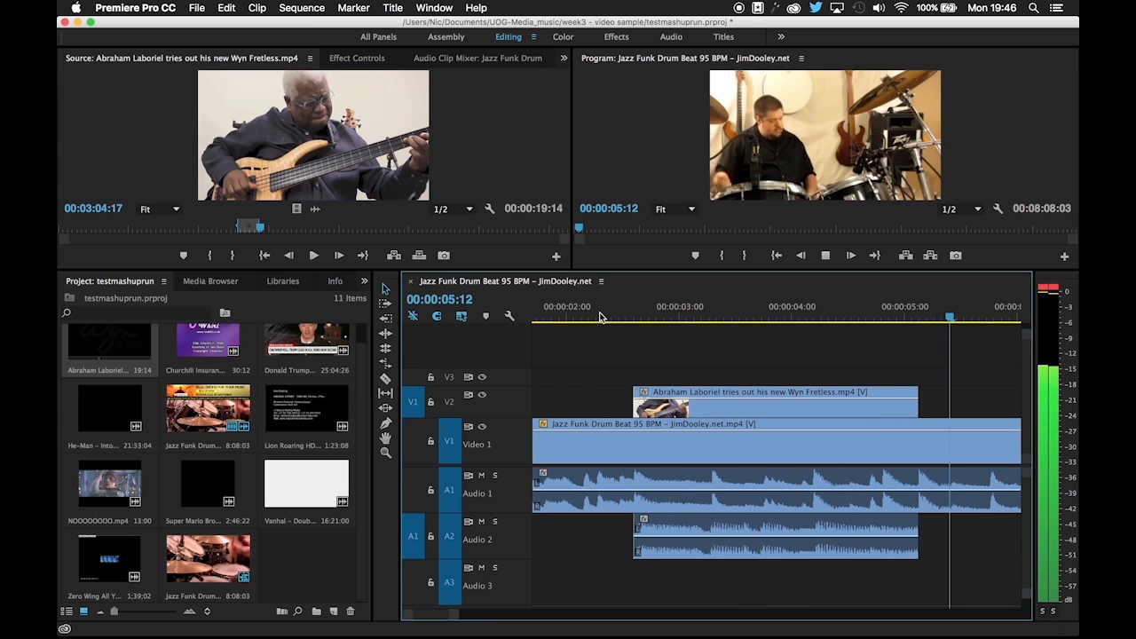
pyautogui.press('space')
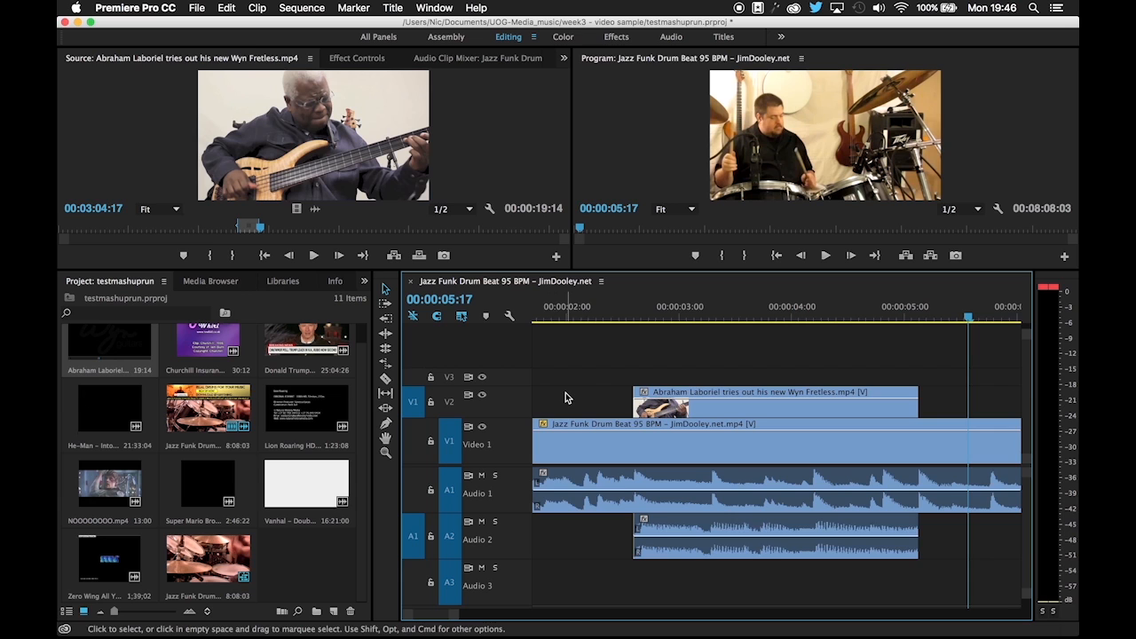
# Select the trimmed bass clip and align the playhead with its end at 00:00:05:04
pyautogui.hscroll(3, 565, 395)
pyautogui.click(589, 394)
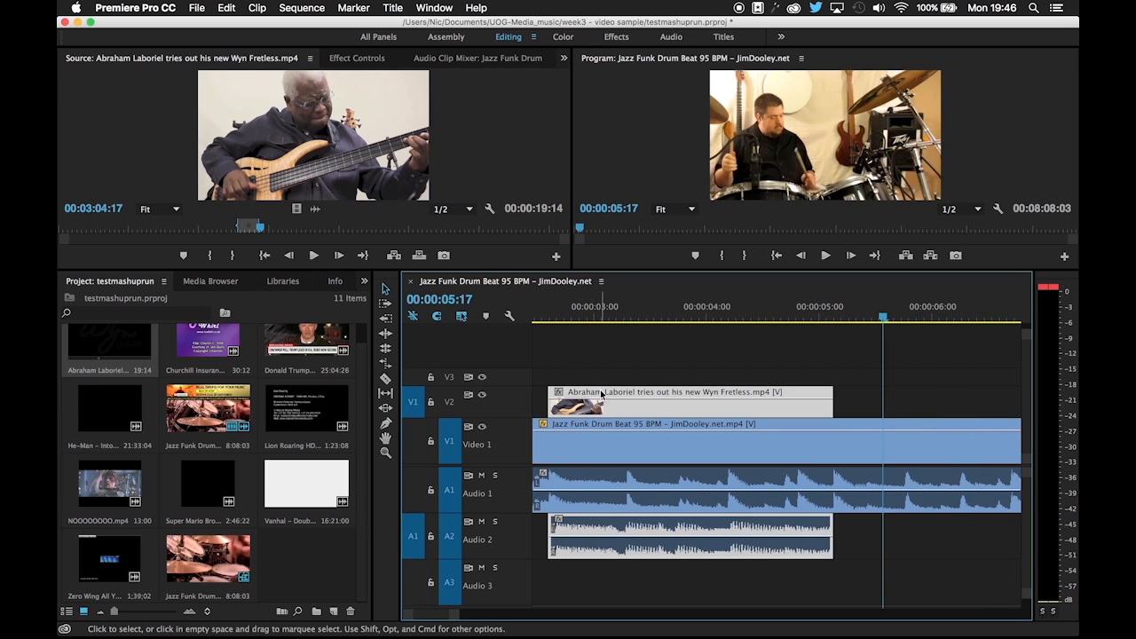
pyautogui.click(835, 312)
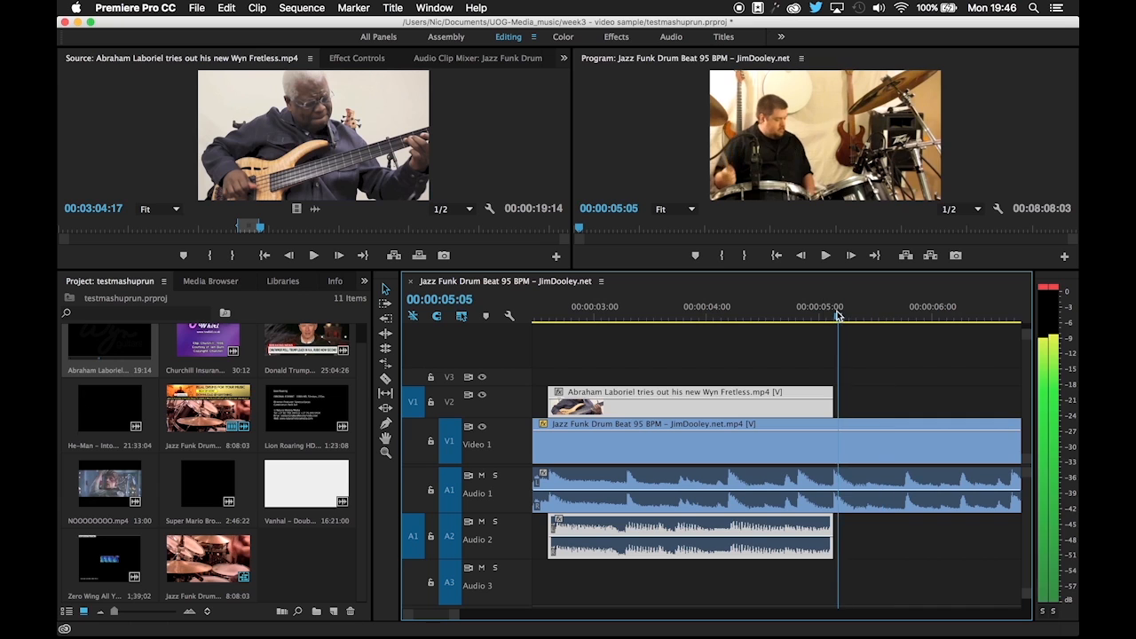
pyautogui.moveTo(834, 315); pyautogui.dragTo(835, 315)
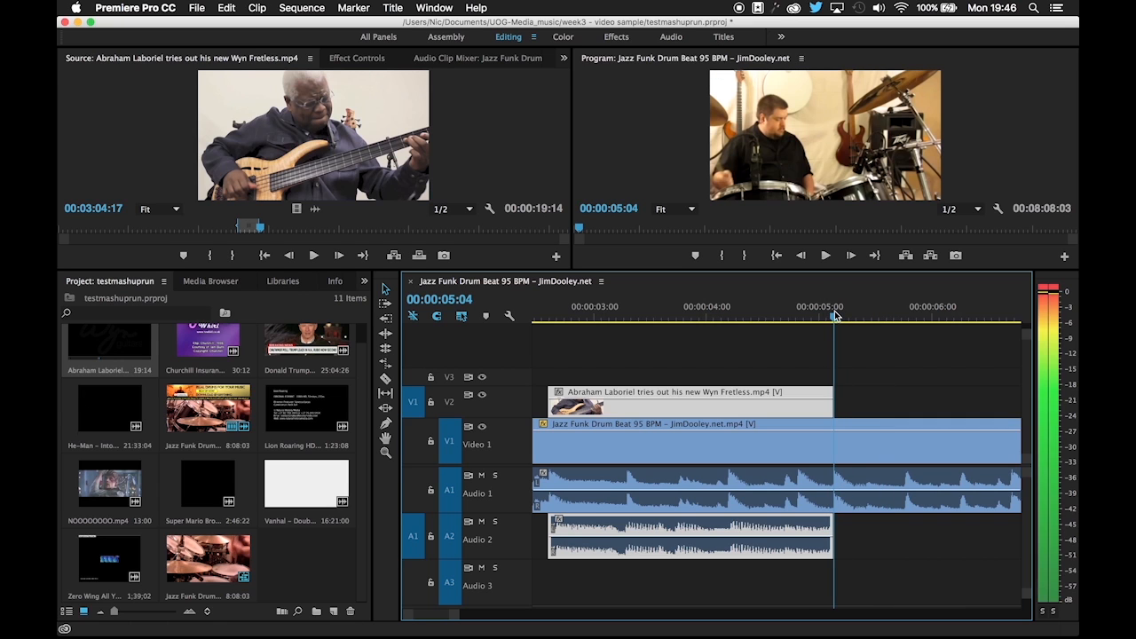
pyautogui.click(435, 320)
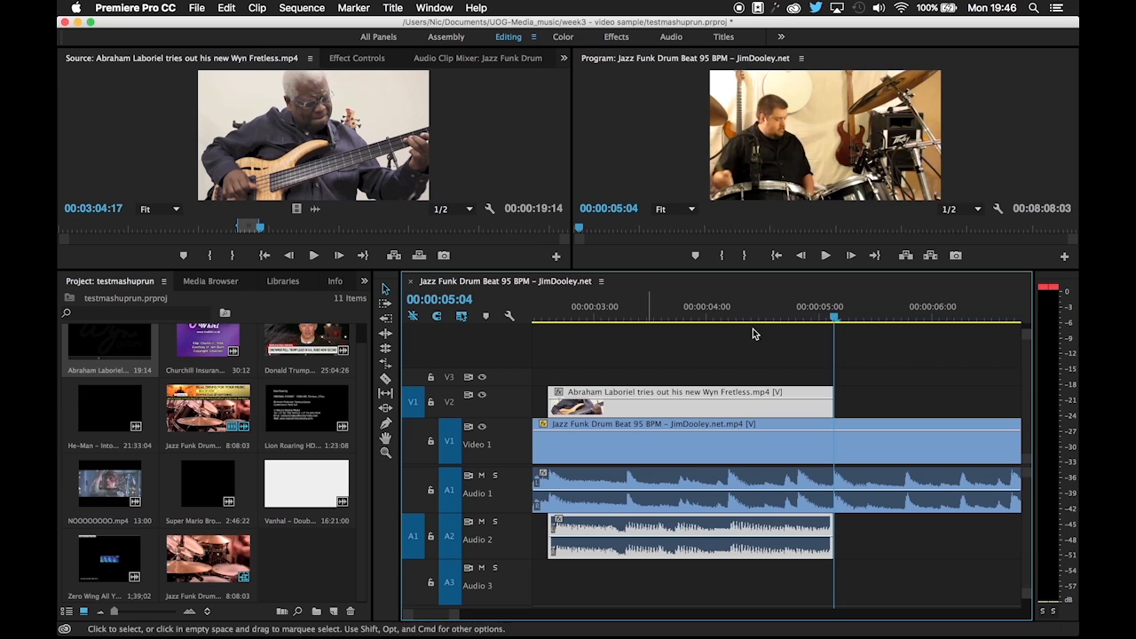
pyautogui.moveTo(833, 322)
pyautogui.mouseDown()
pyautogui.moveTo(860, 322)
pyautogui.moveTo(835, 319)
pyautogui.mouseUp()
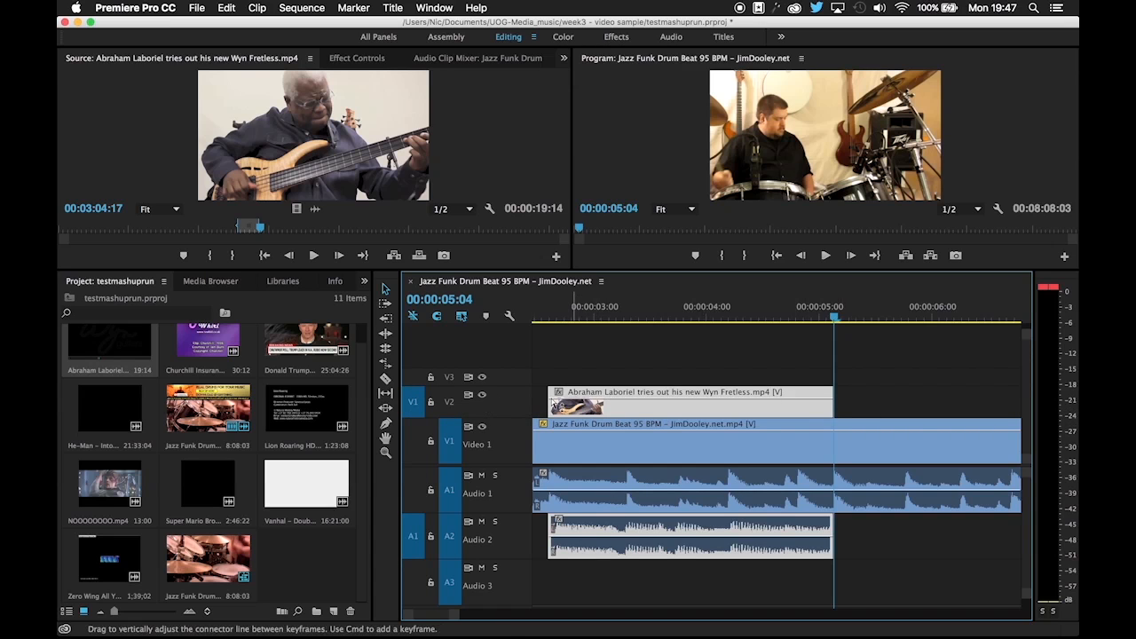
# Try pasting a copy of the bass clip at 00:00:05:04 with Video 1 still targeted, and undo the paste
pyautogui.click(412, 443)
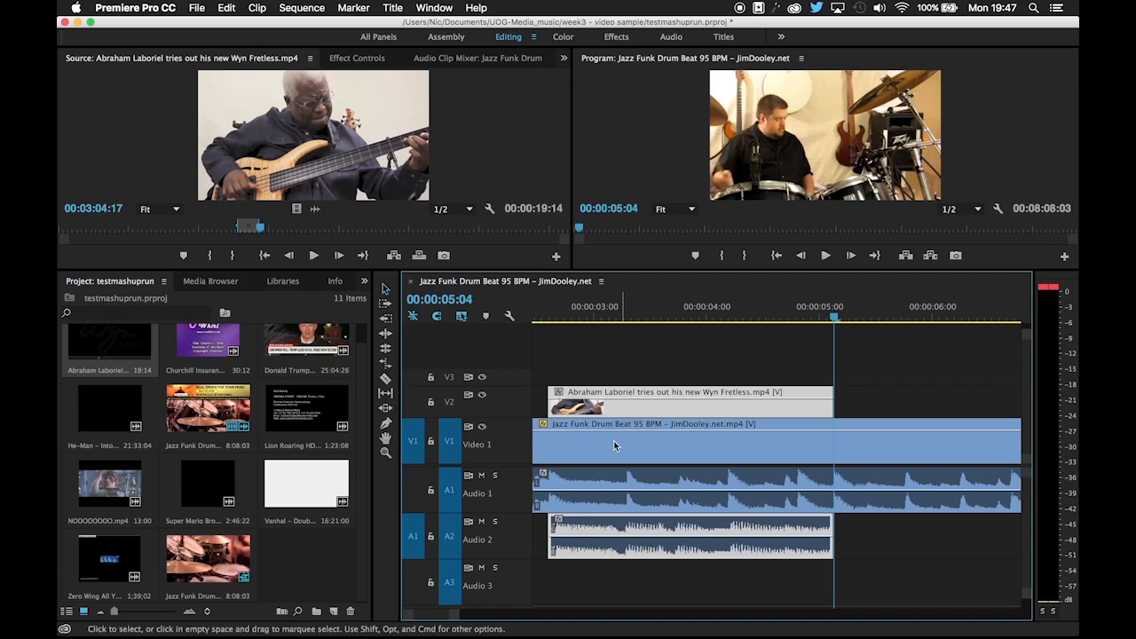
pyautogui.click(412, 404)
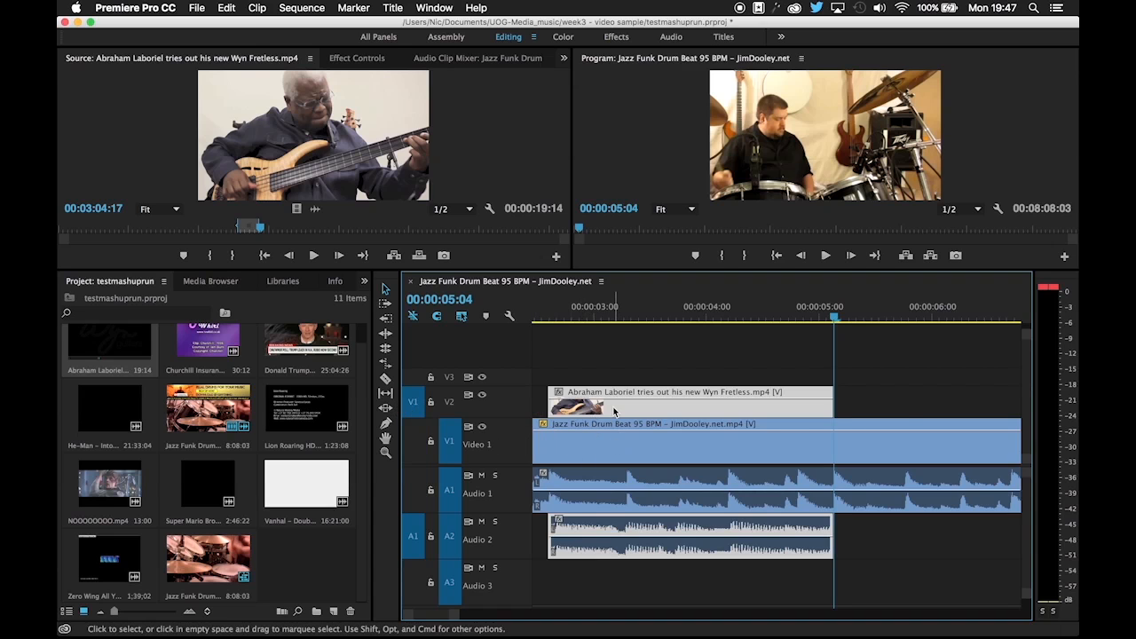
pyautogui.press('super+v')
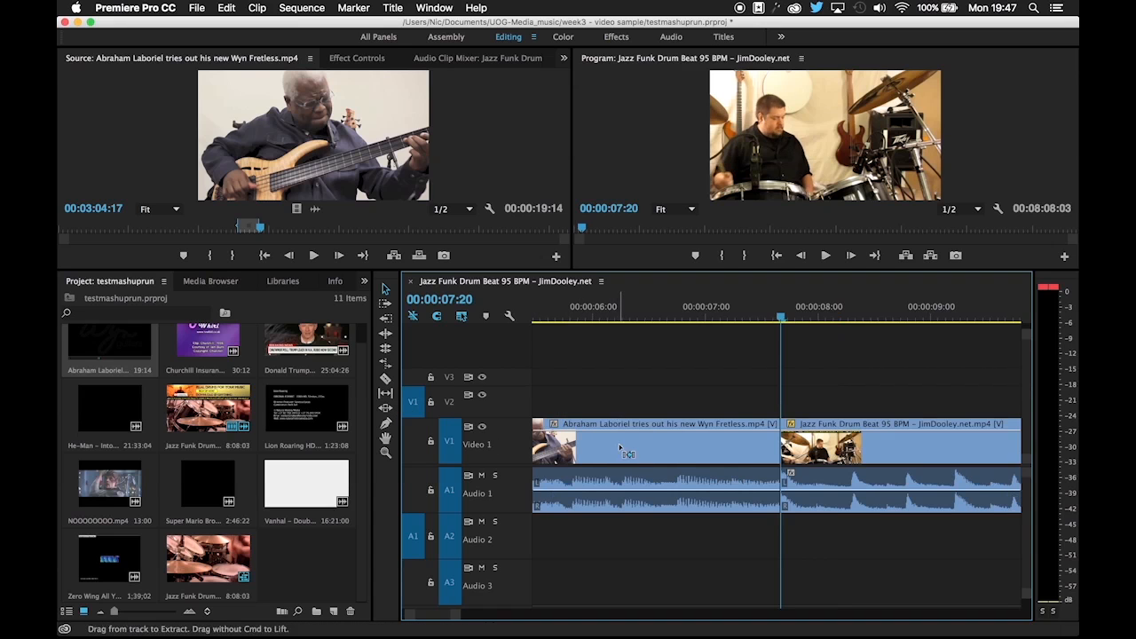
pyautogui.press('super+z')
# Target only the V2 and A2 tracks and paste a copy of the bass clip at 00:00:05:04
pyautogui.click(449, 442)
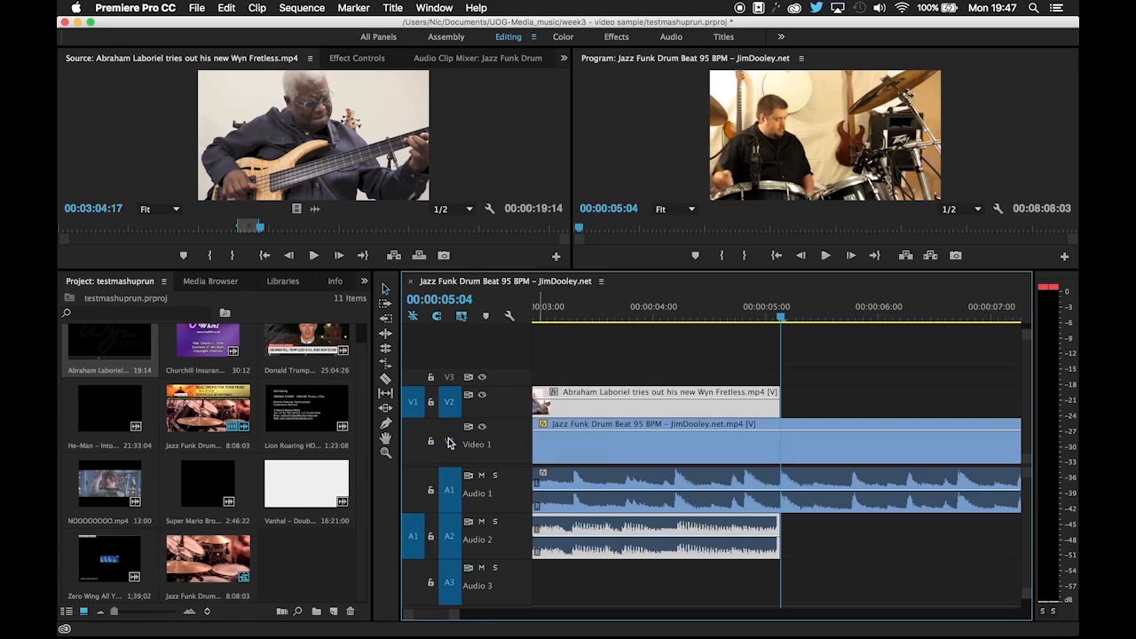
pyautogui.click(450, 491)
pyautogui.click(450, 579)
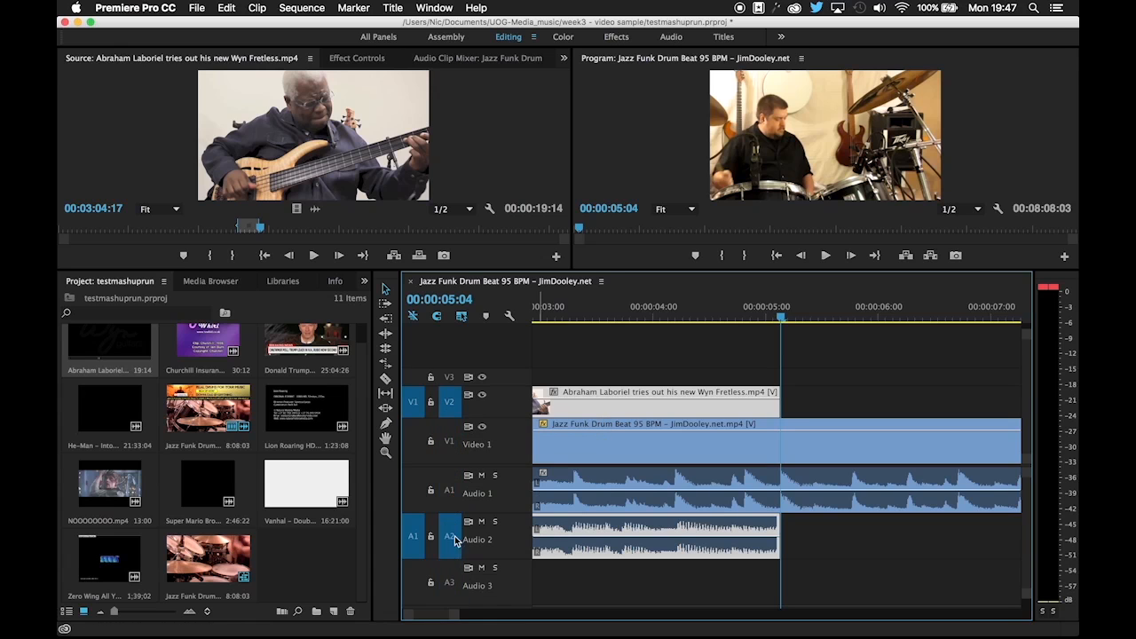
pyautogui.press('super+v')
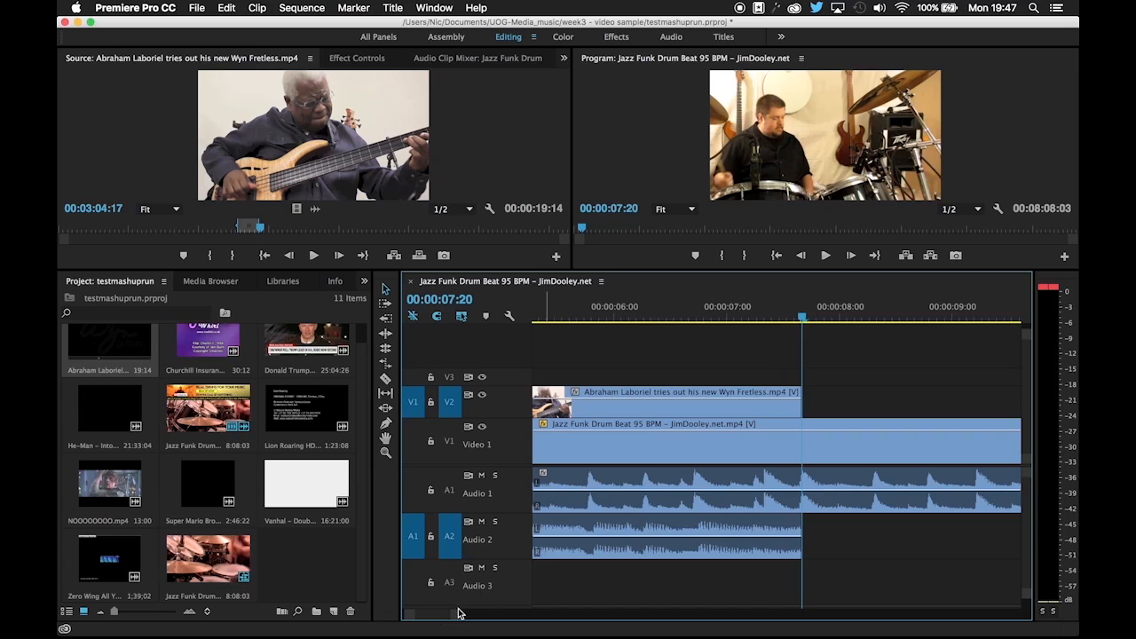
# Paste two more copies of the bass clip end to end from 00:00:07:20 on V2 and A2
pyautogui.moveTo(459, 615); pyautogui.dragTo(482, 611)
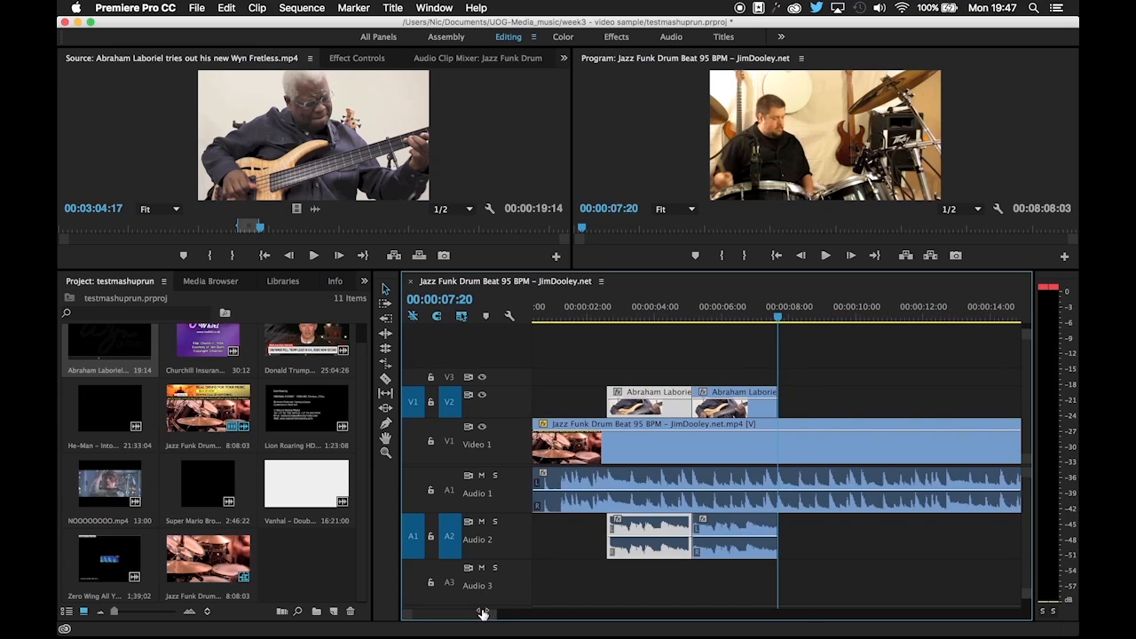
pyautogui.click(653, 453)
pyautogui.press('super+v')
pyautogui.press('super+v')
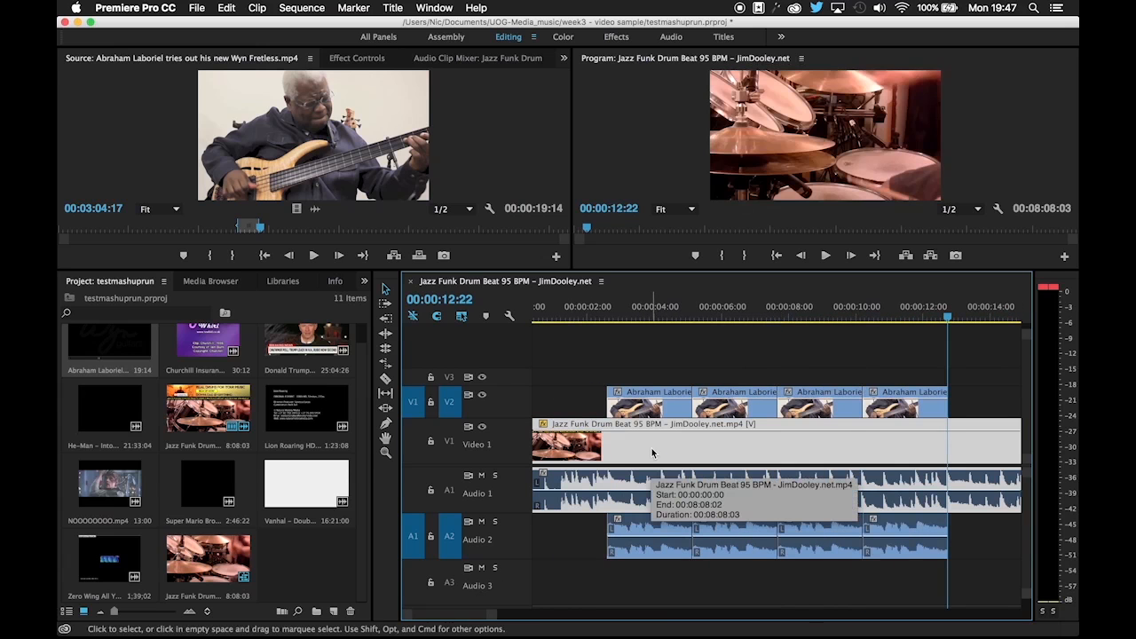
# Play the sequence from before the first bass clip to past the fourth to check the loop against the drums
pyautogui.click(575, 318)
pyautogui.press('space')
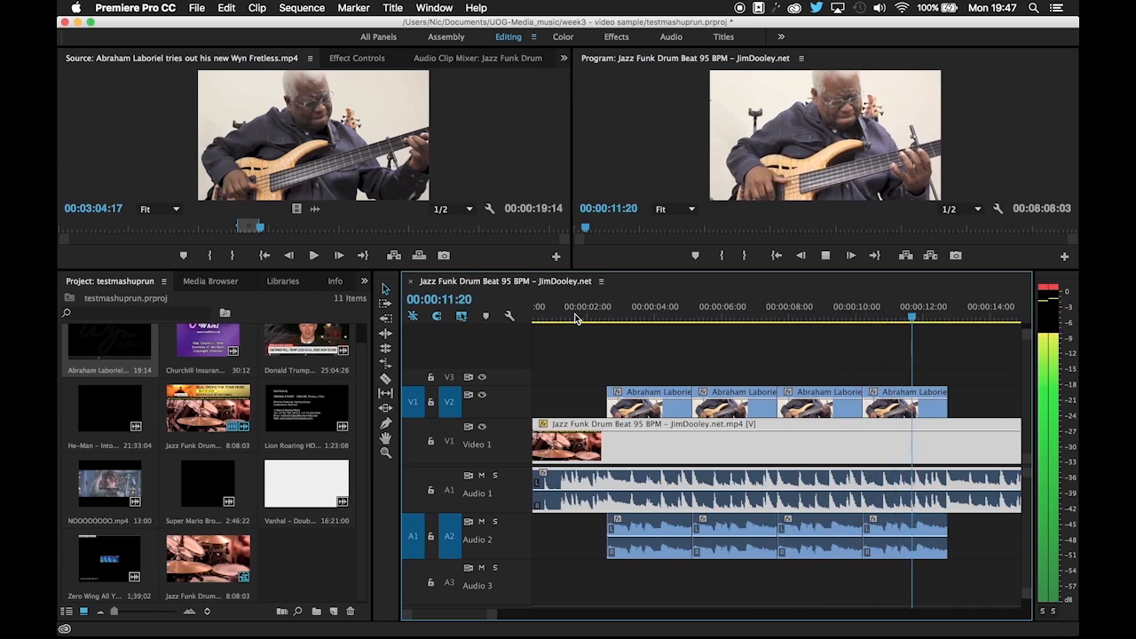
pyautogui.press('space')
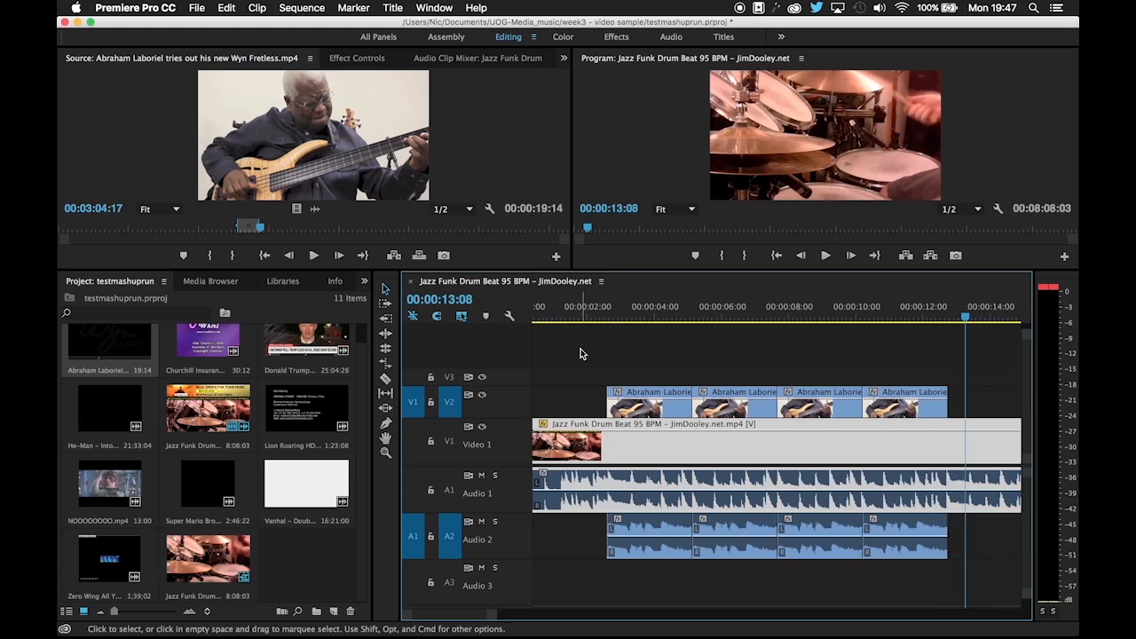
pyautogui.hscroll(5, 622, 373)
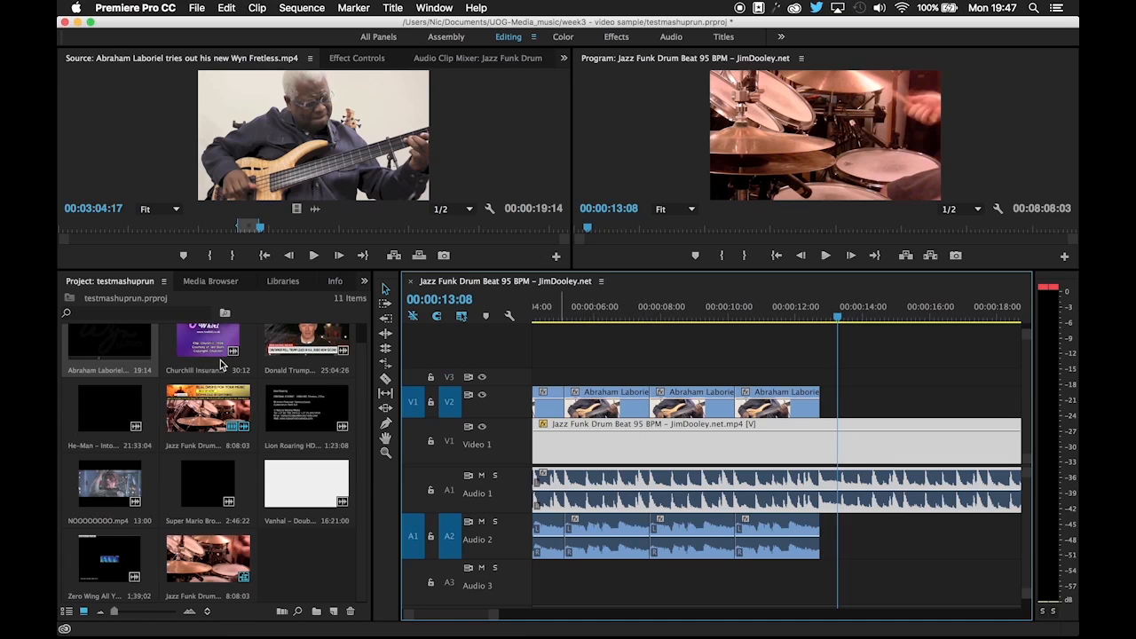
pyautogui.hscroll(-3, 617, 459)
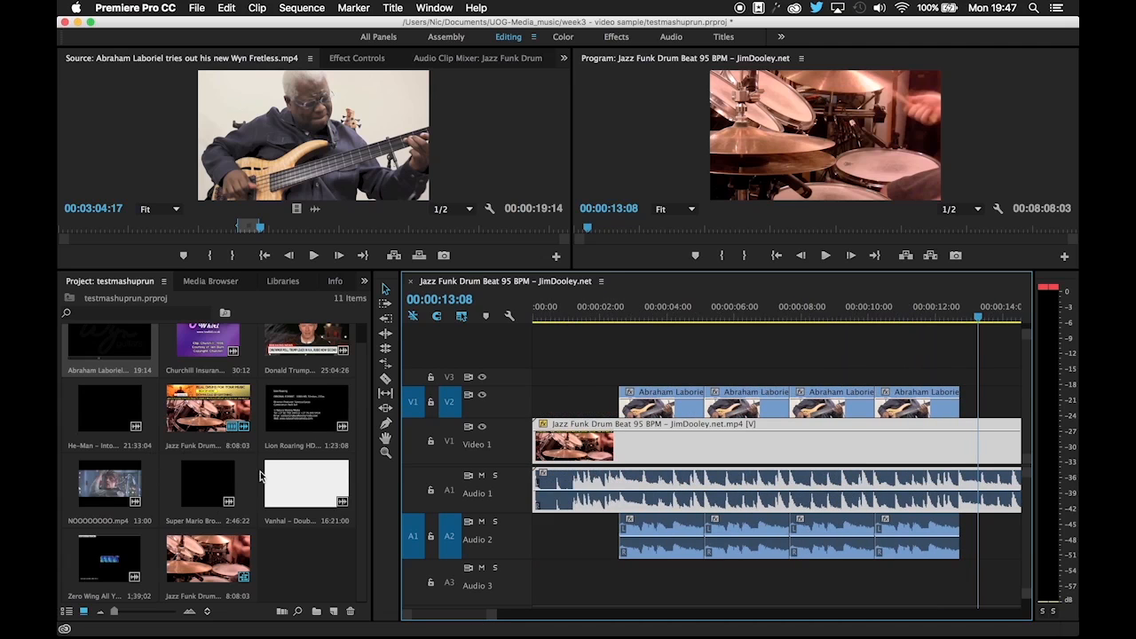
# Open the He-Man – Into the Abyss clip in the Source monitor and play it from about 00:07:40
pyautogui.click(199, 484)
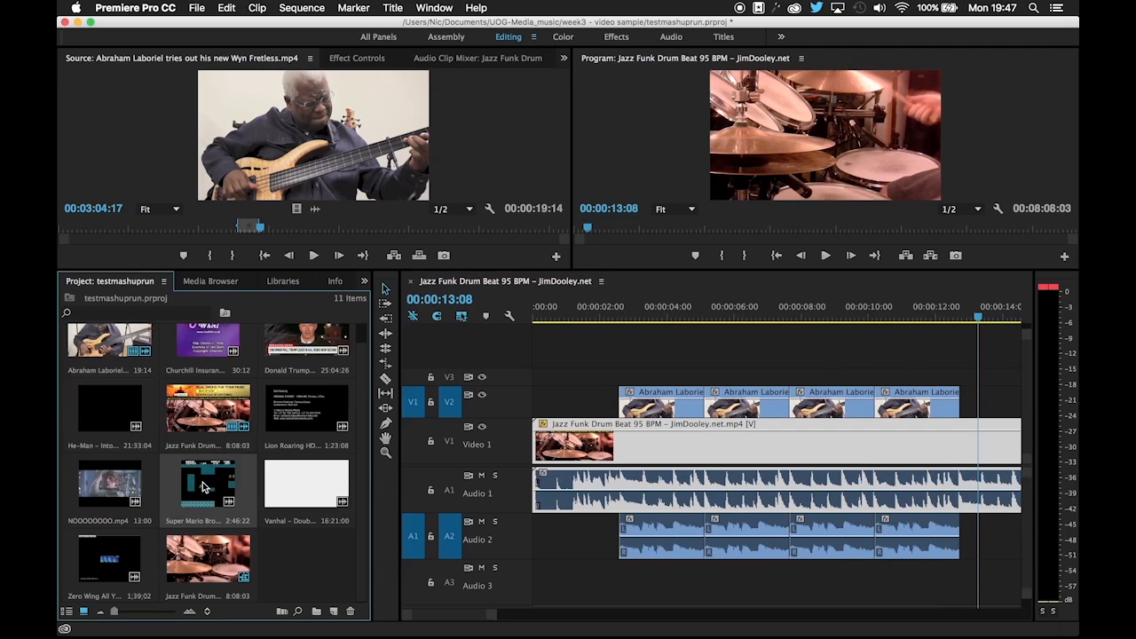
pyautogui.click(104, 430)
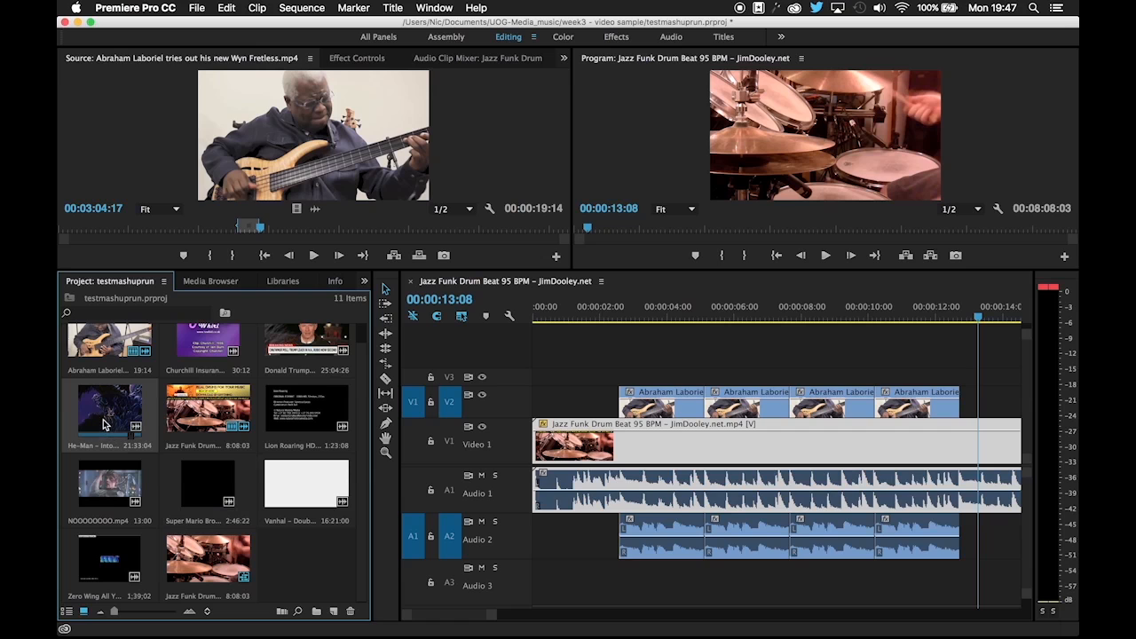
pyautogui.doubleClick(105, 424)
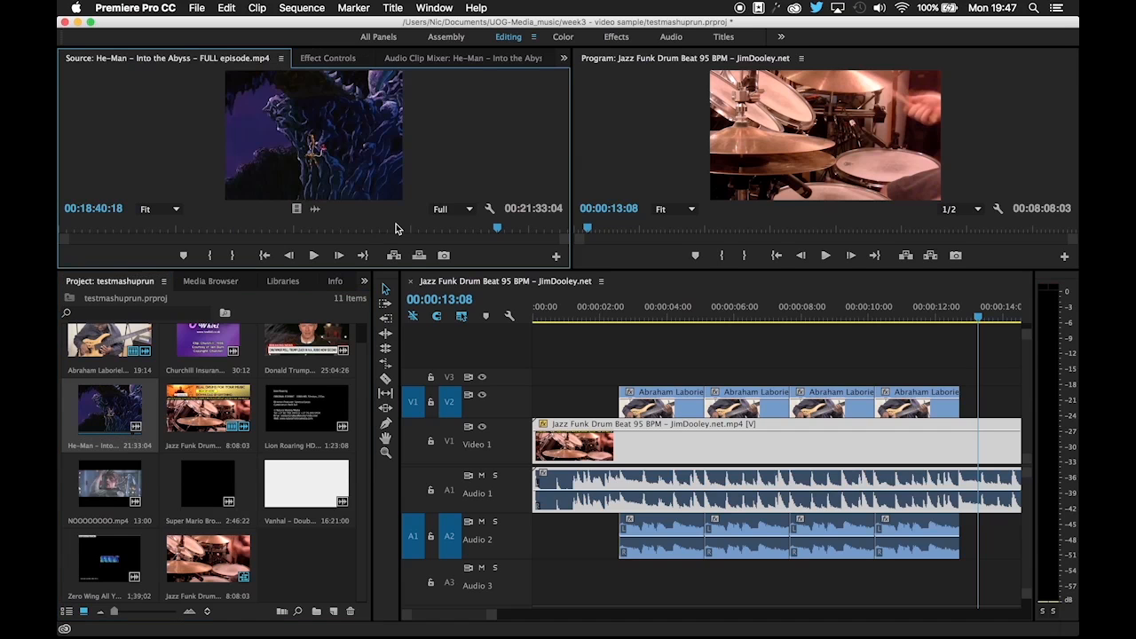
pyautogui.moveTo(396, 226); pyautogui.dragTo(241, 232)
pyautogui.press('space')
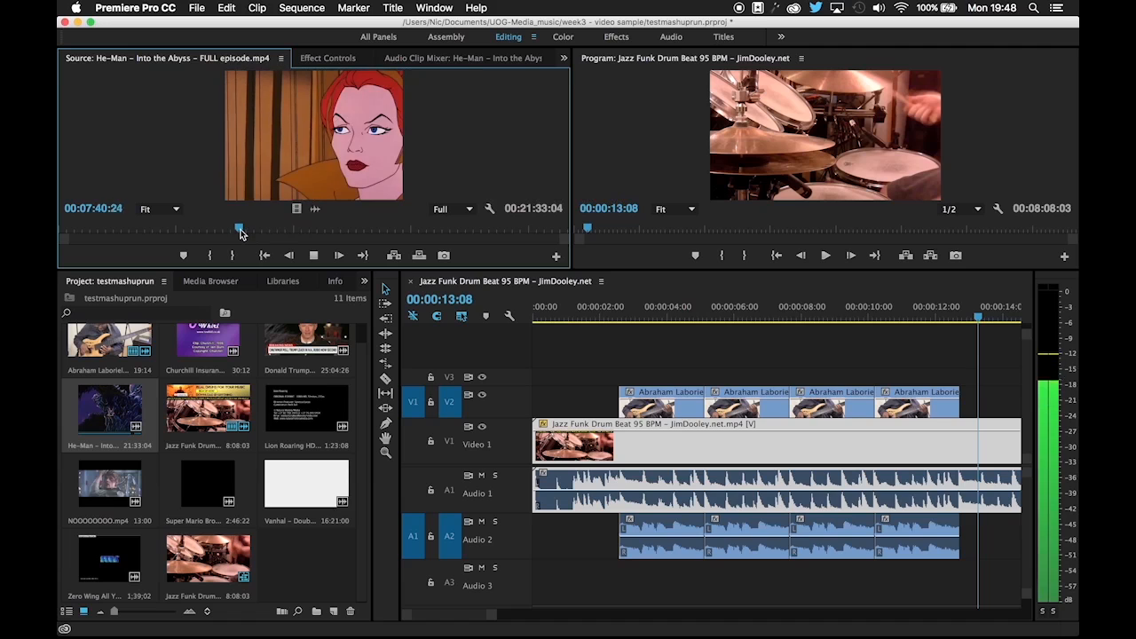
# Scan and play the He-Man episode up to around 00:11:20 to find a usable moment for the mashup
pyautogui.click(257, 231)
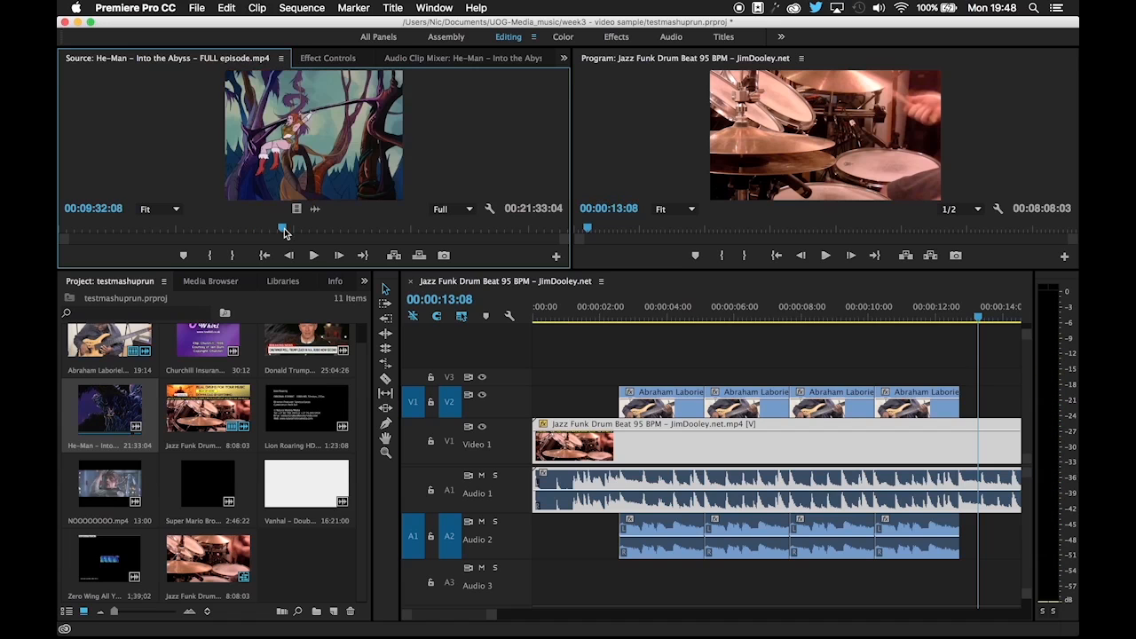
pyautogui.click(324, 228)
pyautogui.press('space')
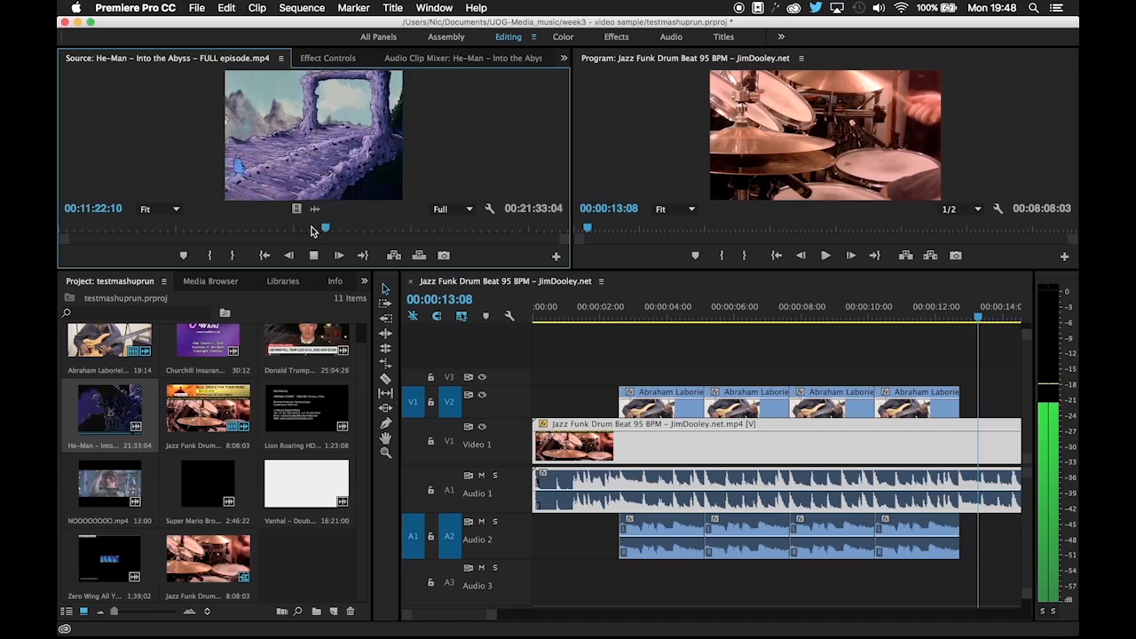
pyautogui.press('space')
pyautogui.click(323, 229)
pyautogui.press('space')
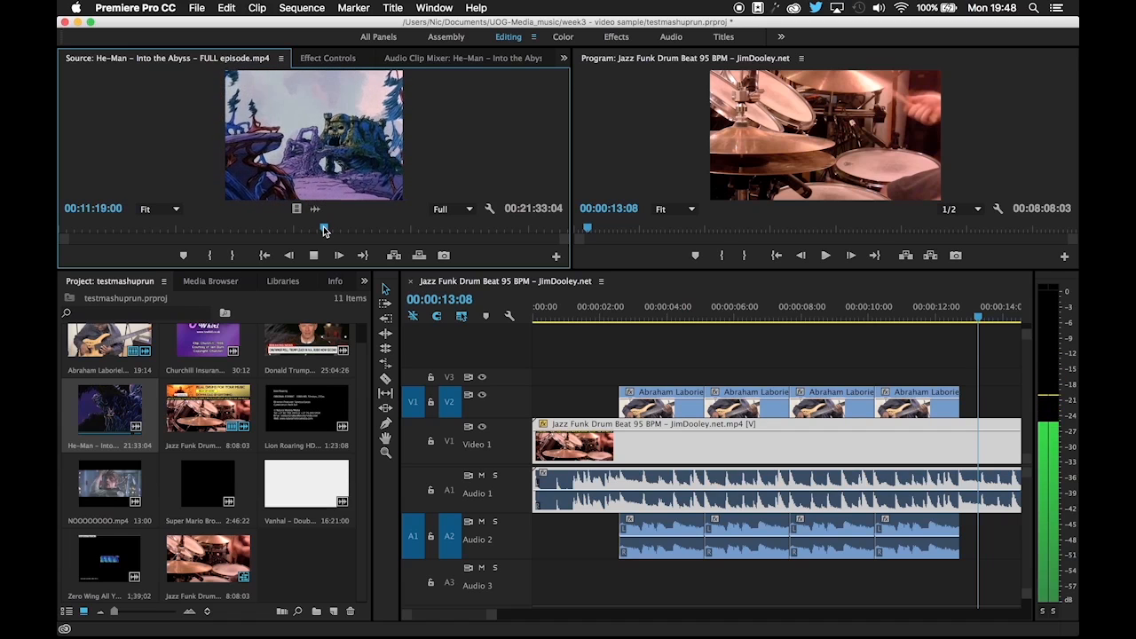
pyautogui.press('space')
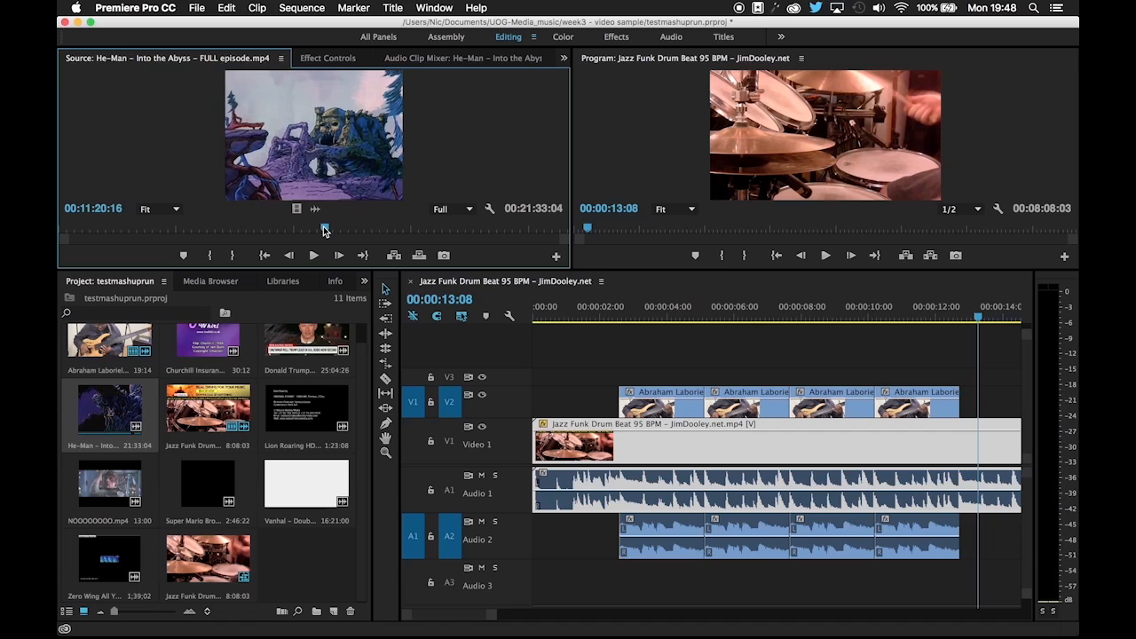
# Mark a 00:00:06:22 section of the He-Man episode with In and Out points, starting at about 00:11:15
pyautogui.moveTo(324, 230); pyautogui.dragTo(321, 229)
pyautogui.press('space')
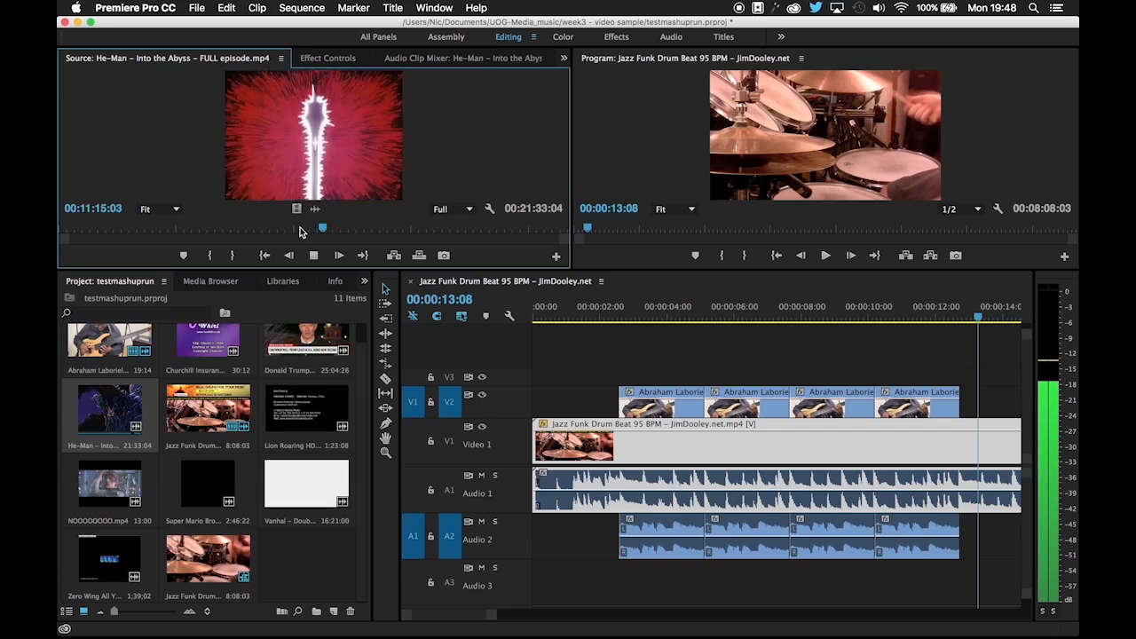
pyautogui.press('i')
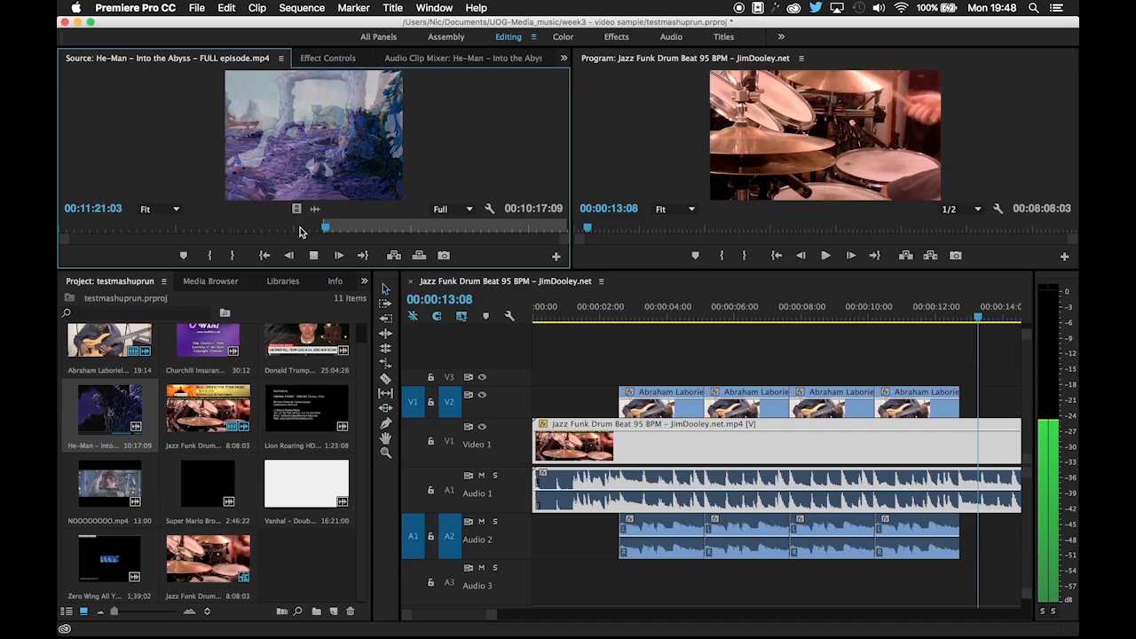
pyautogui.press('o')
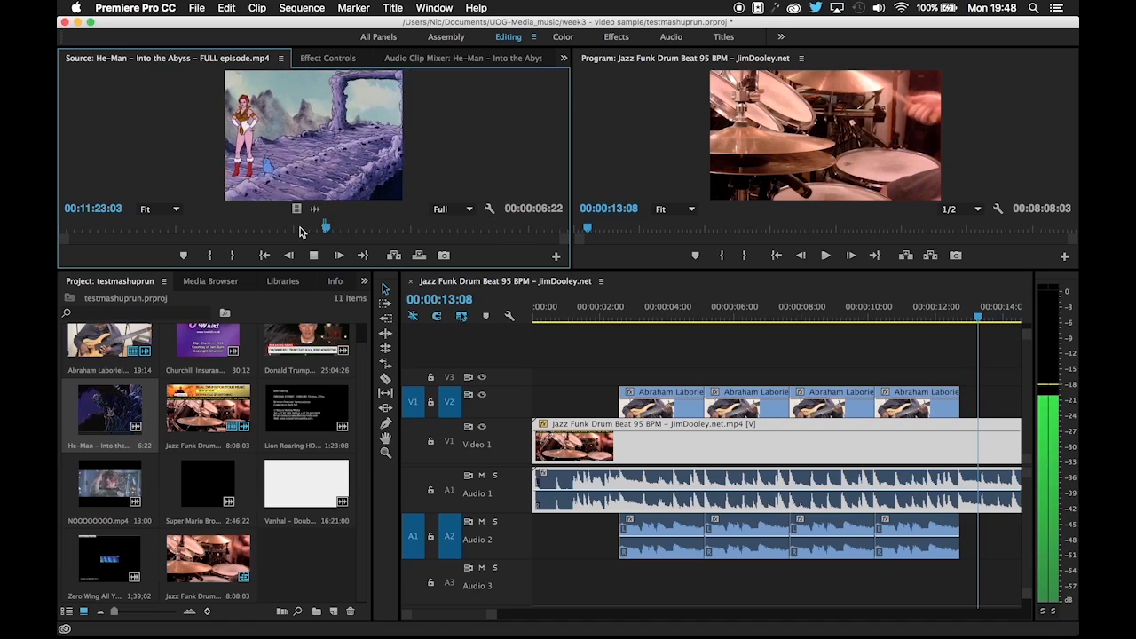
pyautogui.press('space')
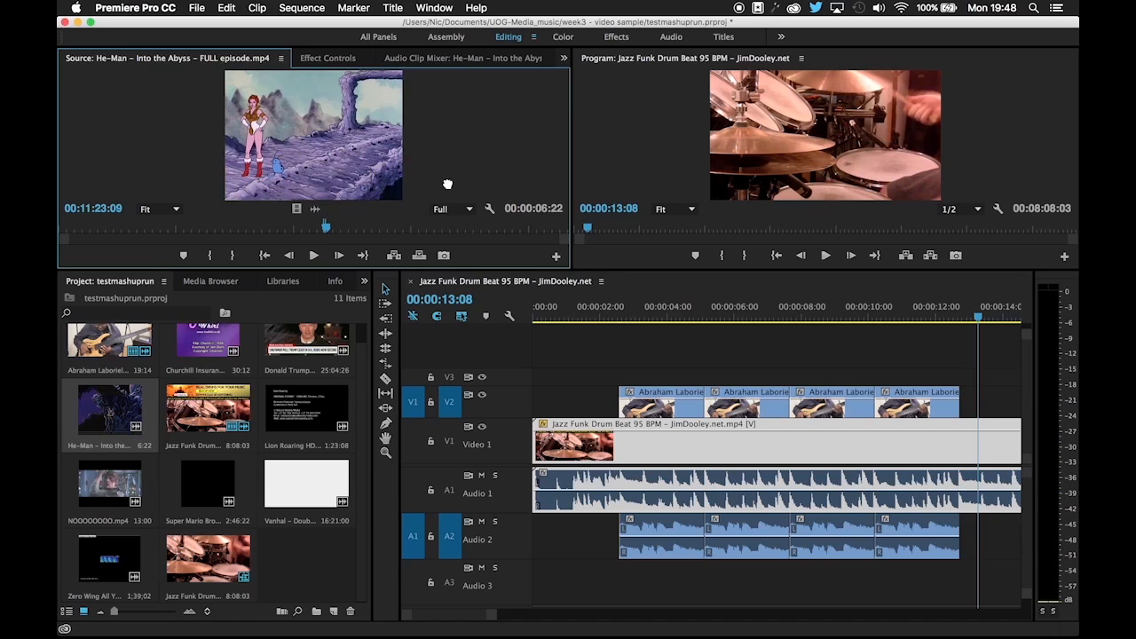
# Place the marked He-Man section on V3 and A3 over the last two bass clips, and play its beginning
pyautogui.moveTo(592, 311); pyautogui.dragTo(747, 379)
pyautogui.hscroll(5, 799, 378)
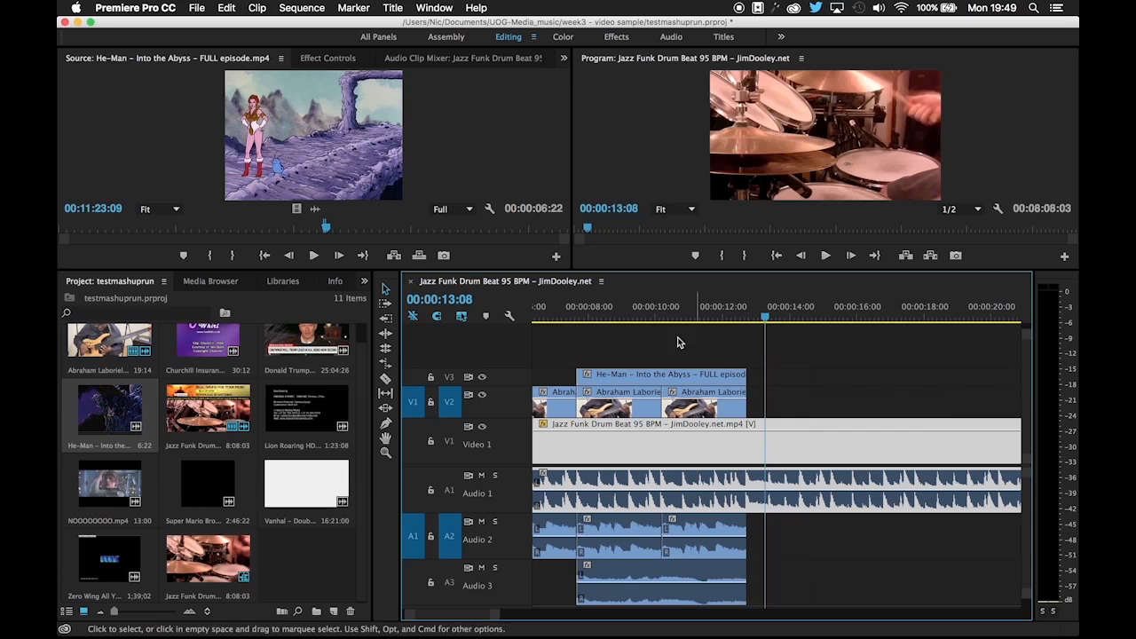
pyautogui.click(570, 316)
pyautogui.press('space')
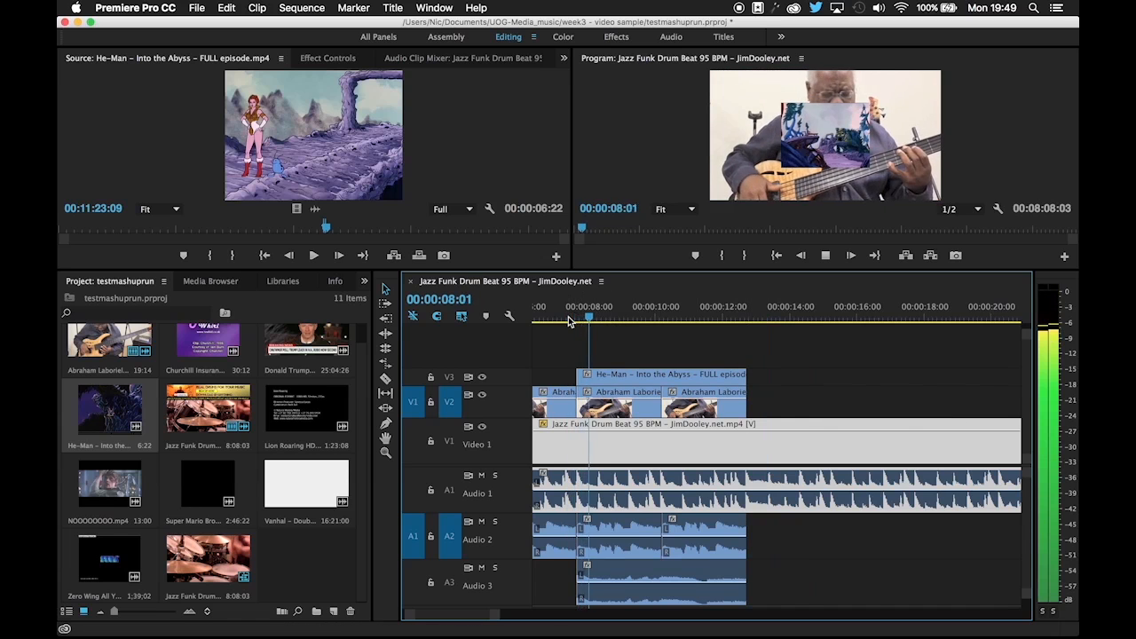
pyautogui.press('space')
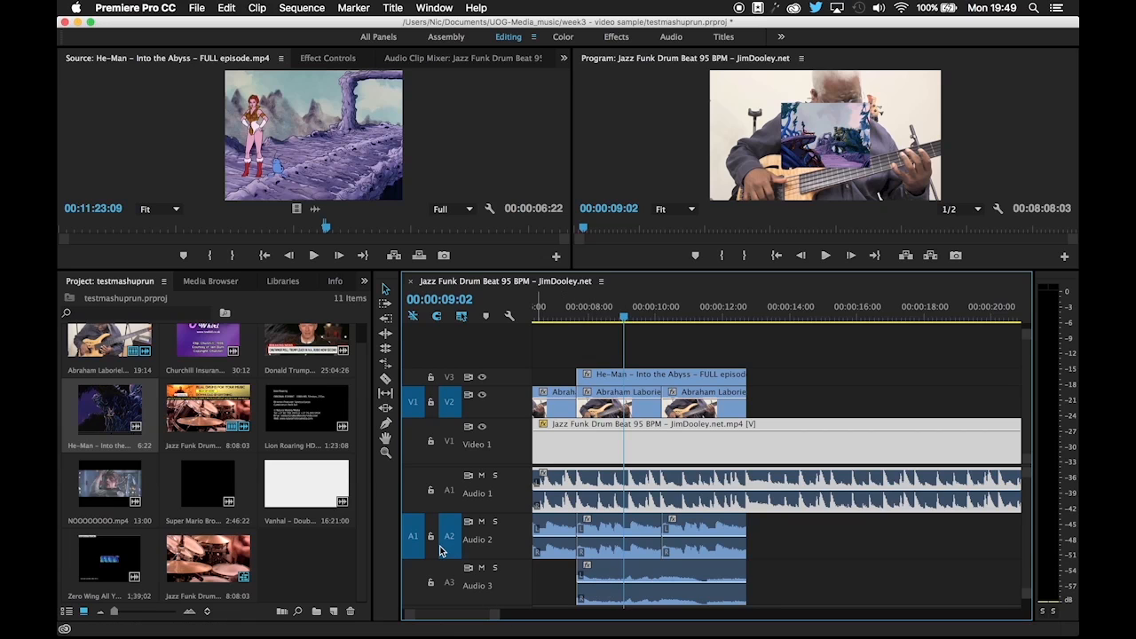
# Raise the audio level of the He-Man clip on Audio 3 and play its beginning to check the volume
pyautogui.click(610, 573)
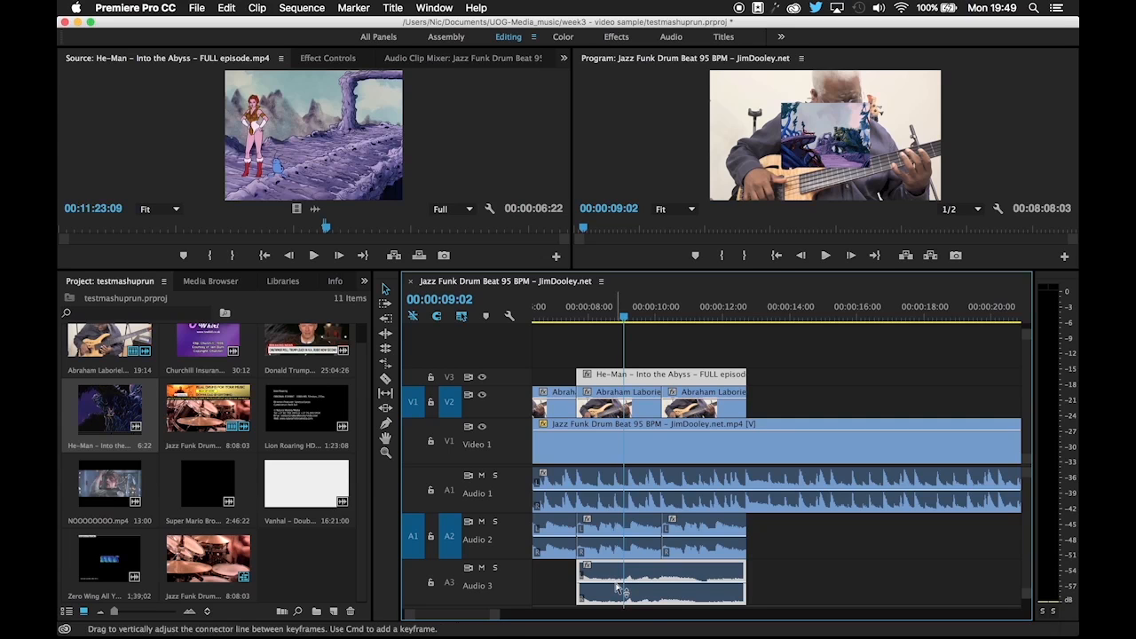
pyautogui.moveTo(636, 582); pyautogui.dragTo(635, 566)
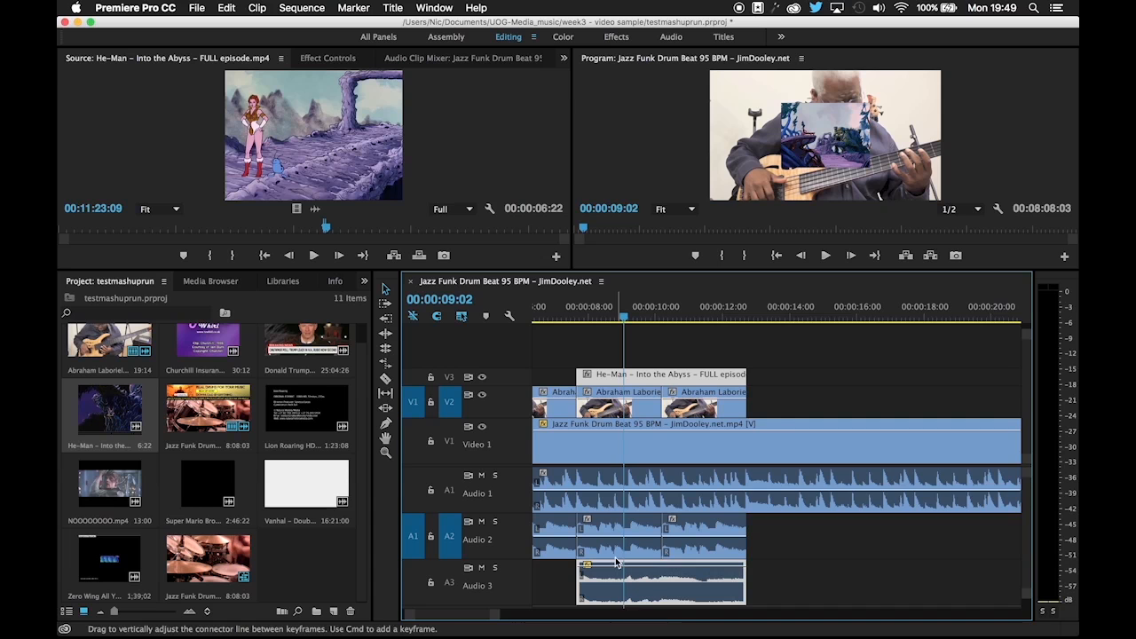
pyautogui.click(578, 312)
pyautogui.press('space')
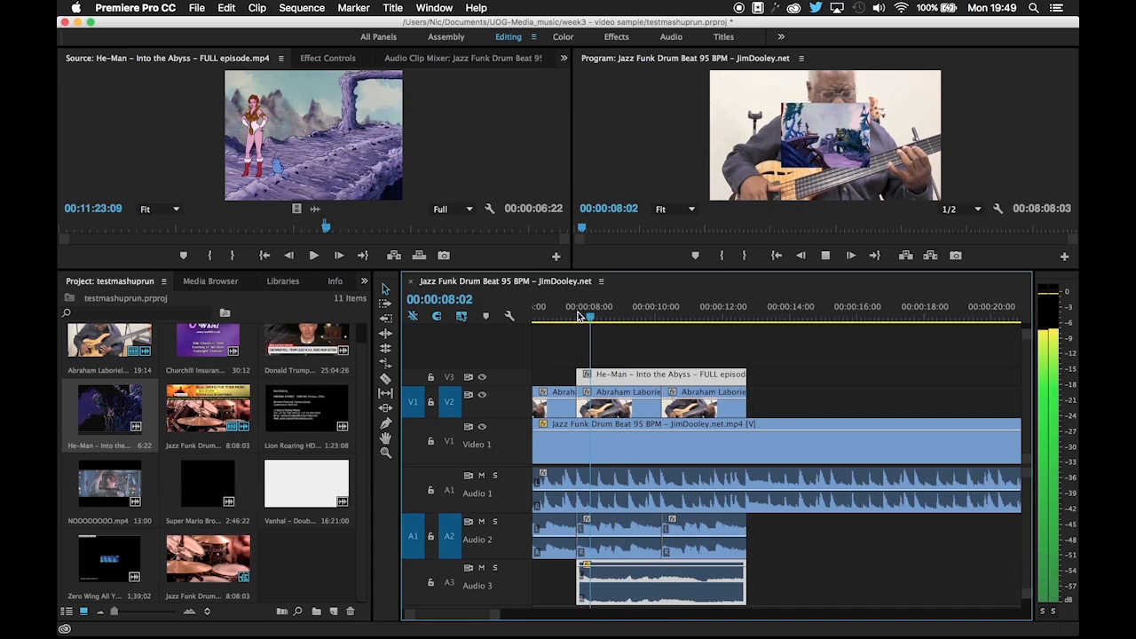
pyautogui.press('space')
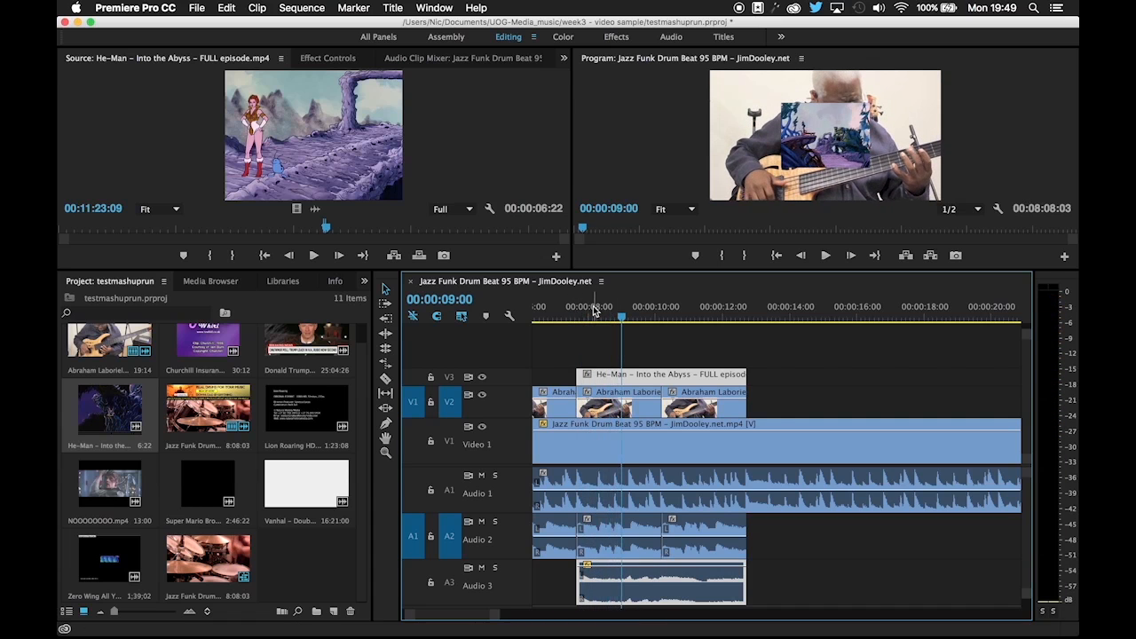
# Set the playhead to the He-Man clip's start at 00:00:07:22 and slip its content slightly with the Slip tool
pyautogui.click(578, 316)
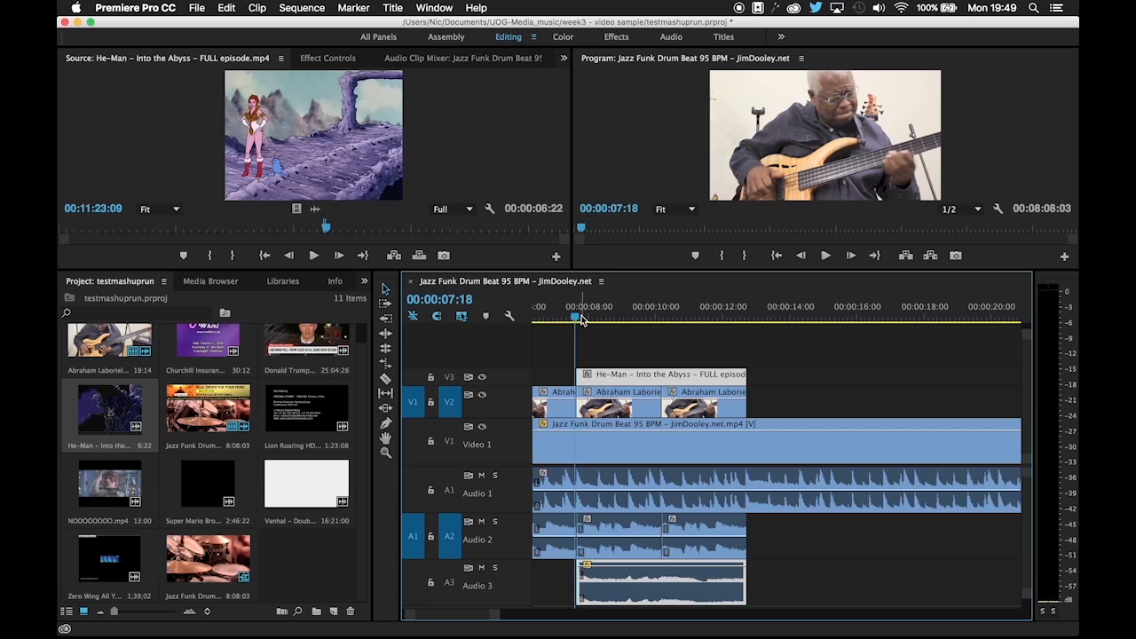
pyautogui.moveTo(581, 319); pyautogui.dragTo(580, 317)
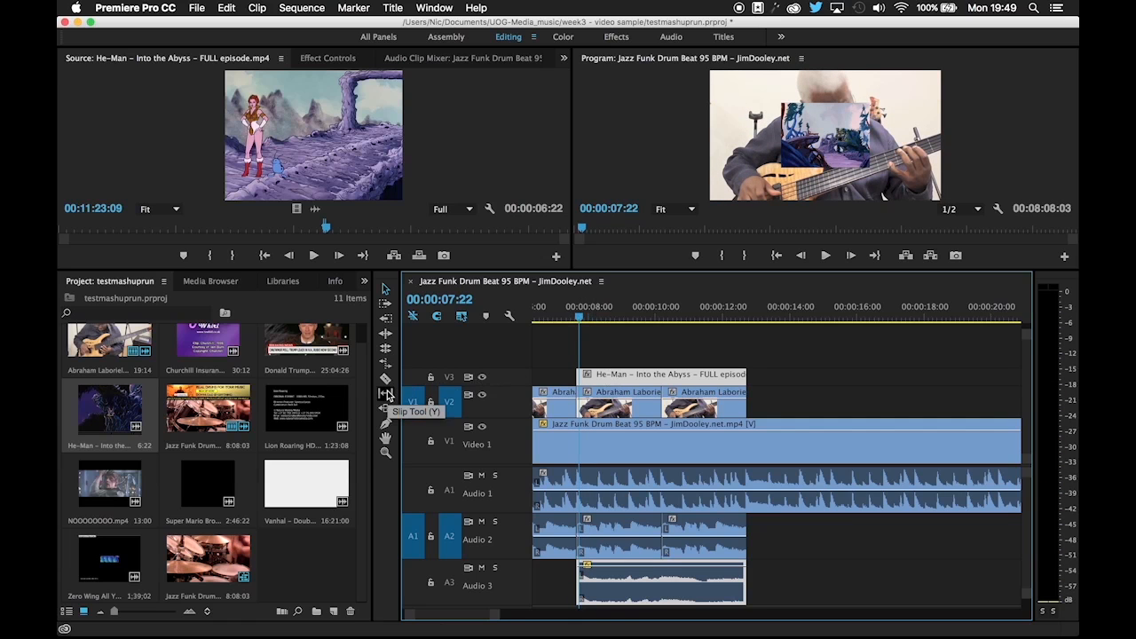
pyautogui.click(387, 396)
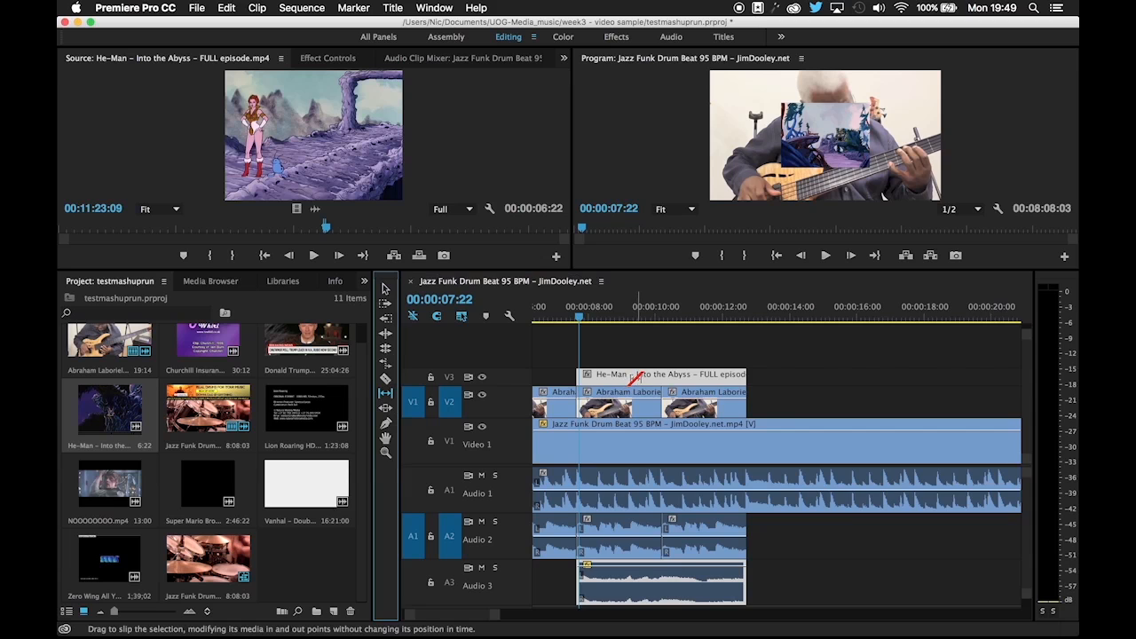
pyautogui.moveTo(629, 378); pyautogui.dragTo(624, 379)
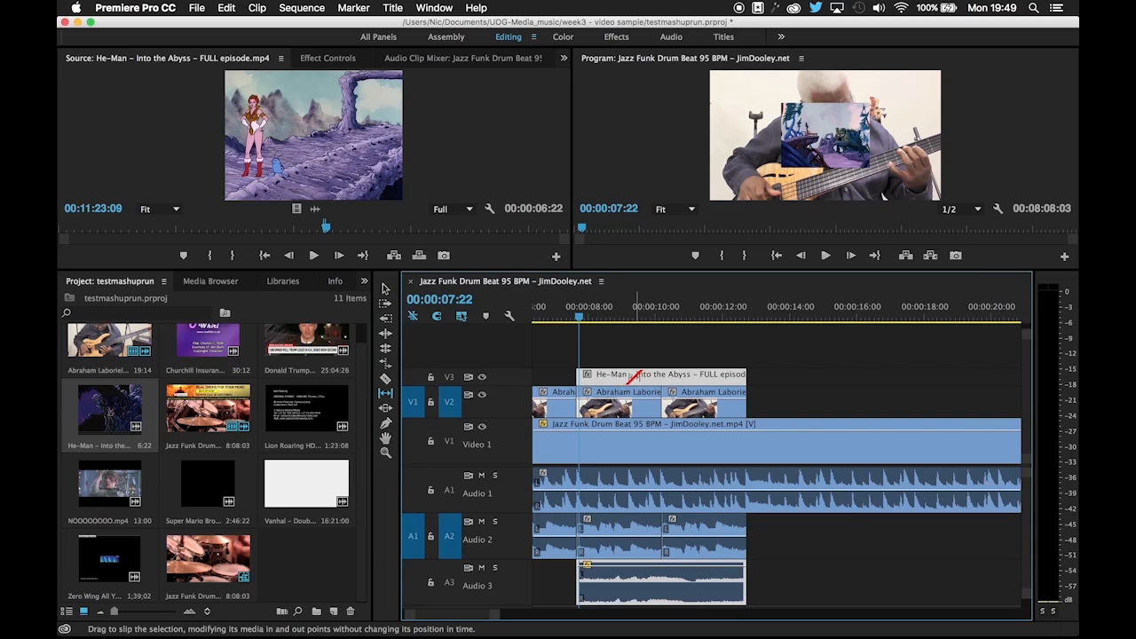
pyautogui.click(384, 409)
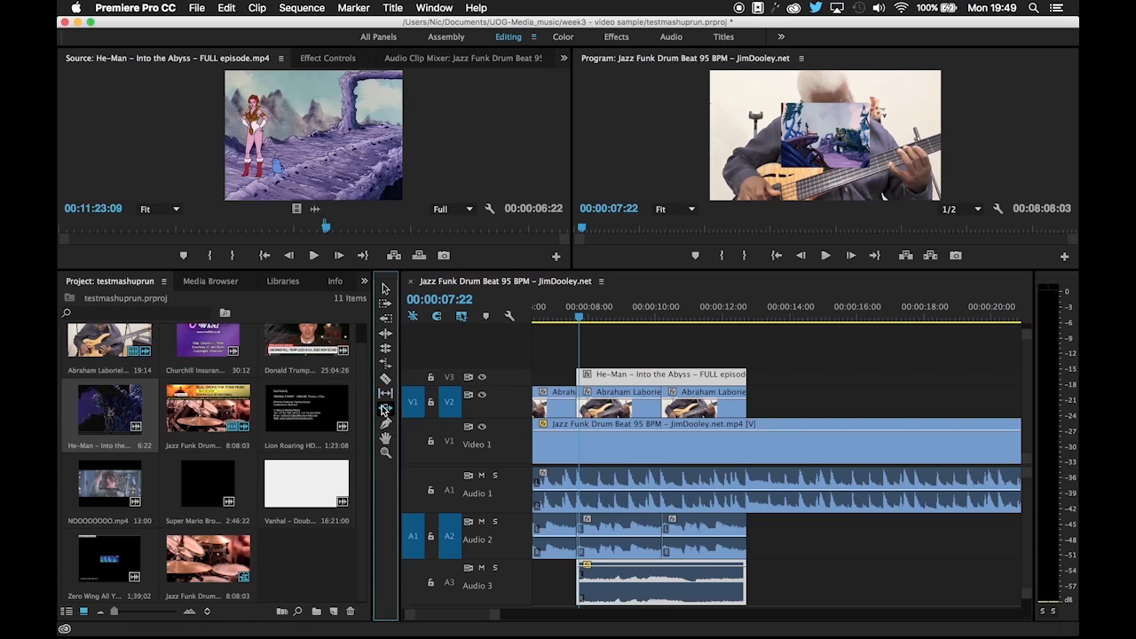
pyautogui.moveTo(635, 380); pyautogui.dragTo(635, 380)
pyautogui.click(385, 392)
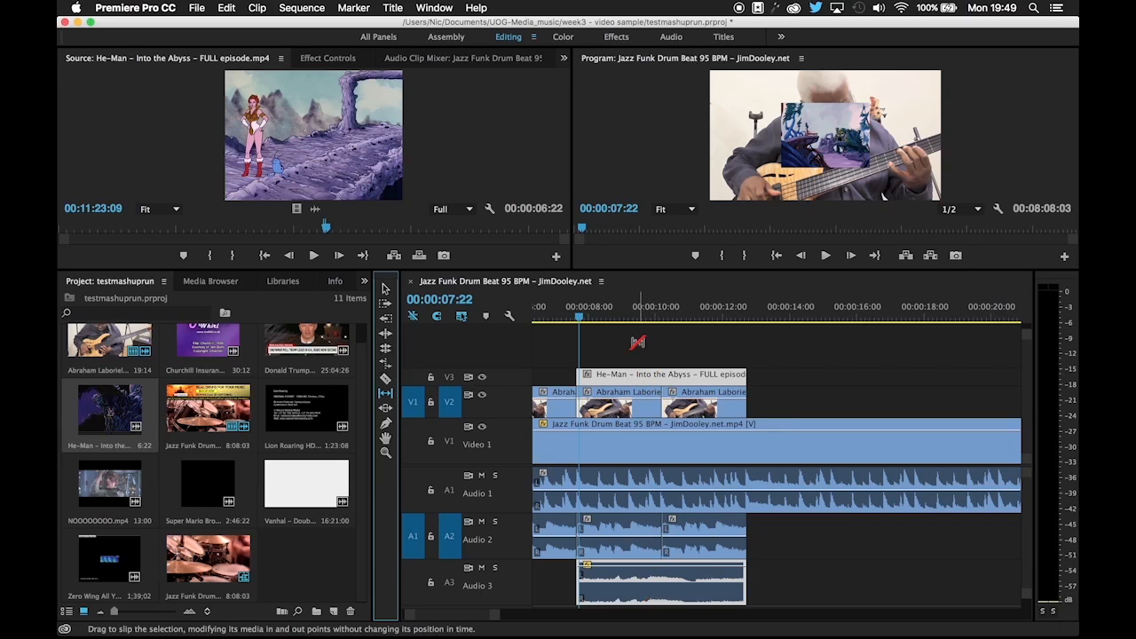
# Expand the height of the Video 3 track so the He-Man clip shows its thumbnail
pyautogui.click(473, 371)
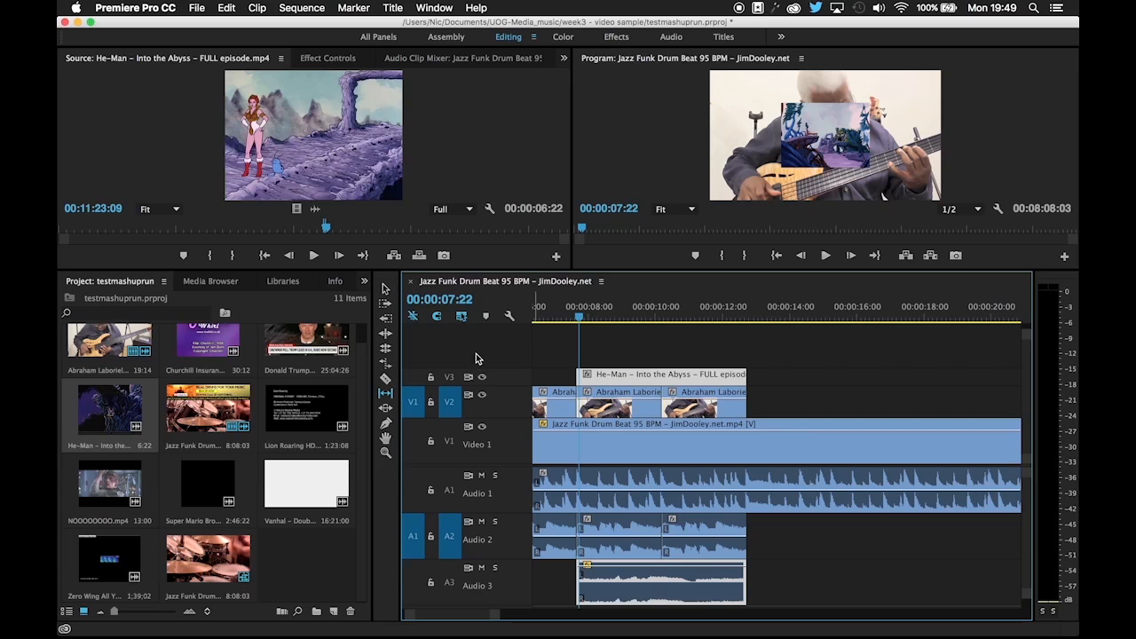
pyautogui.moveTo(482, 370); pyautogui.dragTo(482, 332)
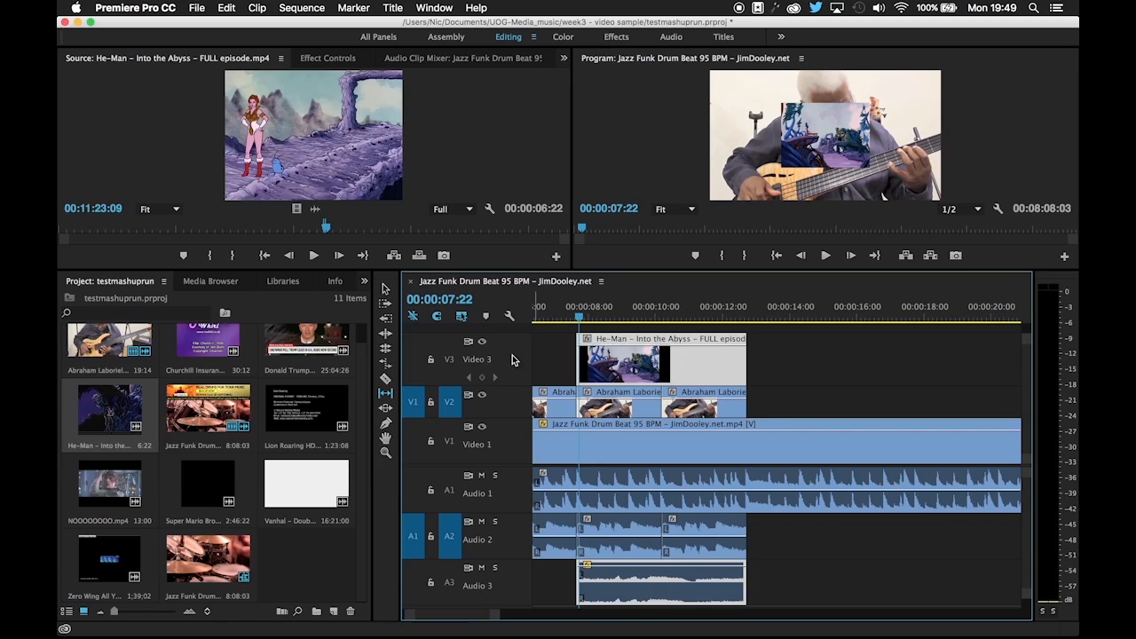
pyautogui.hscroll(-3, 635, 364)
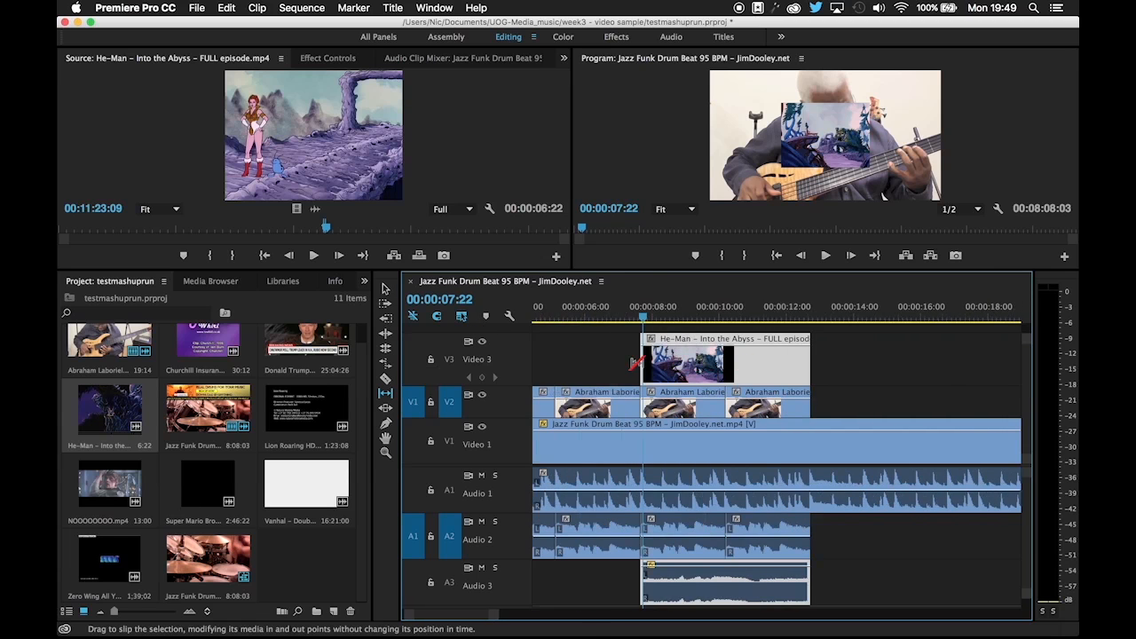
# Slip the He-Man clip's content by about 13 frames with the Slip tool and play it from just before its start
pyautogui.moveTo(648, 364); pyautogui.dragTo(695, 364)
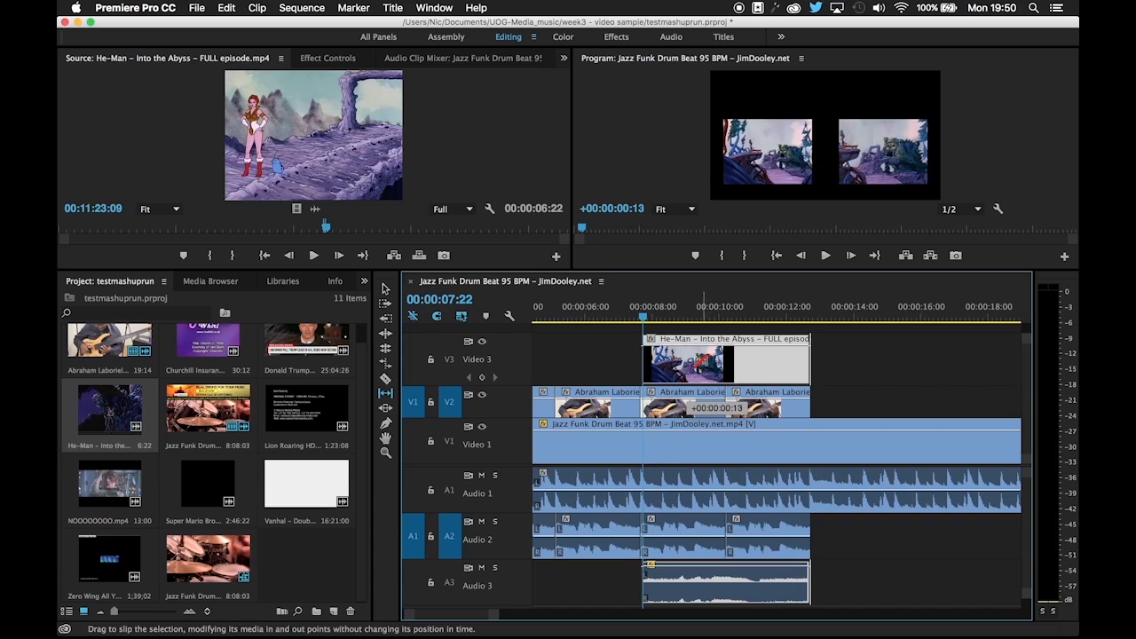
pyautogui.moveTo(694, 361)
pyautogui.mouseDown()
pyautogui.moveTo(710, 362)
pyautogui.moveTo(689, 360)
pyautogui.mouseUp()
pyautogui.click(623, 317)
pyautogui.press('space')
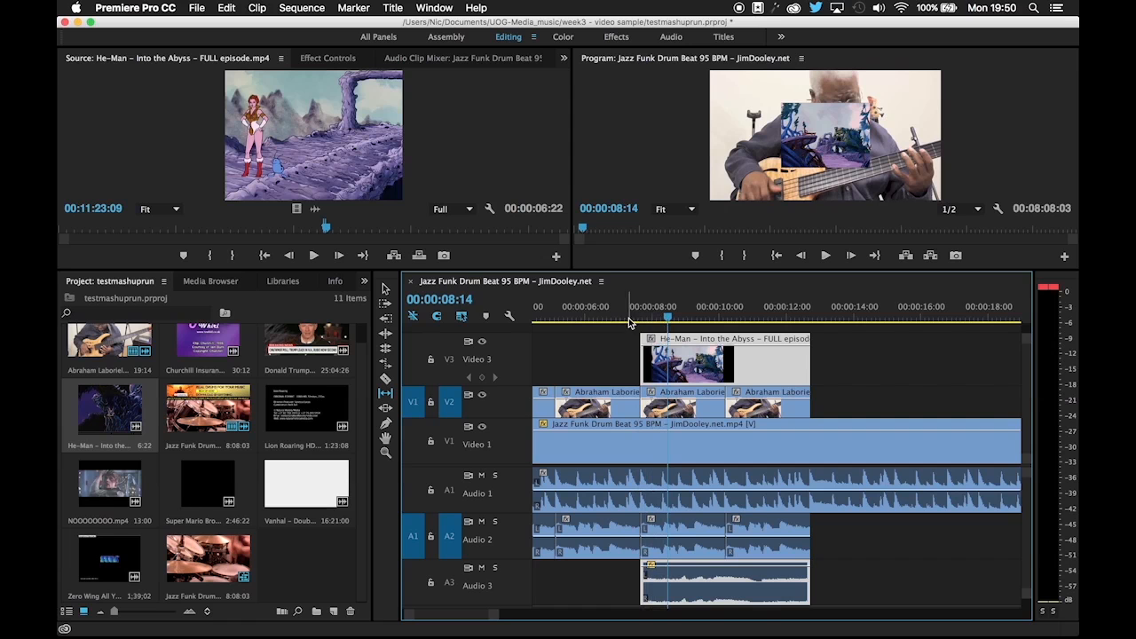
# Fine-tune the slip of the He-Man clip by a tiny amount and replay its opening several times to check the timing
pyautogui.moveTo(666, 357); pyautogui.dragTo(664, 357)
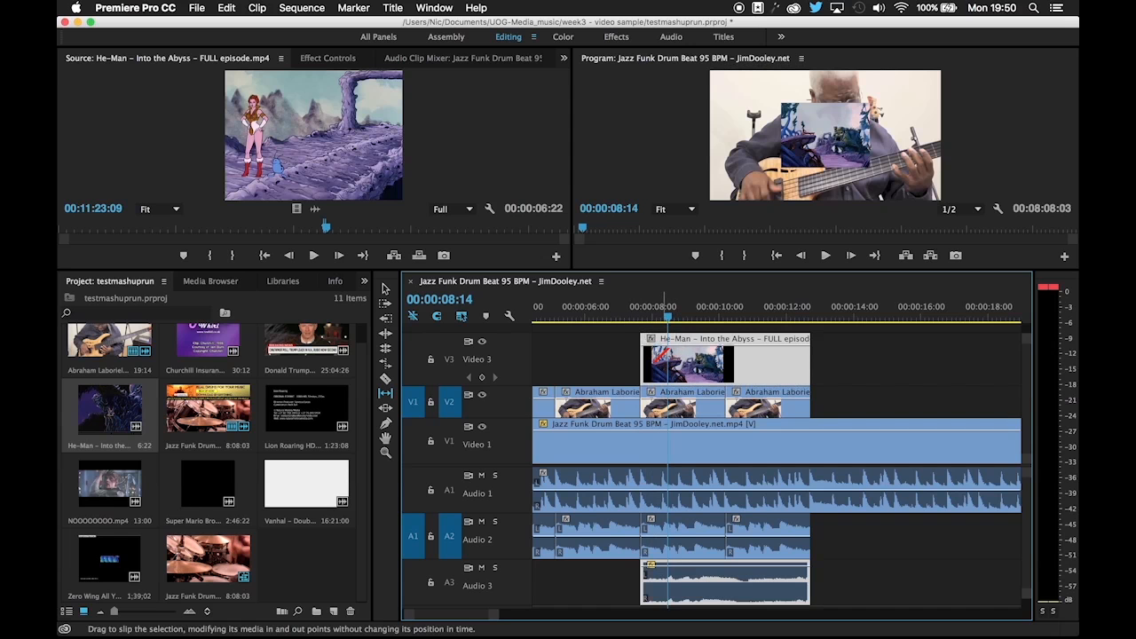
pyautogui.click(640, 317)
pyautogui.press('space')
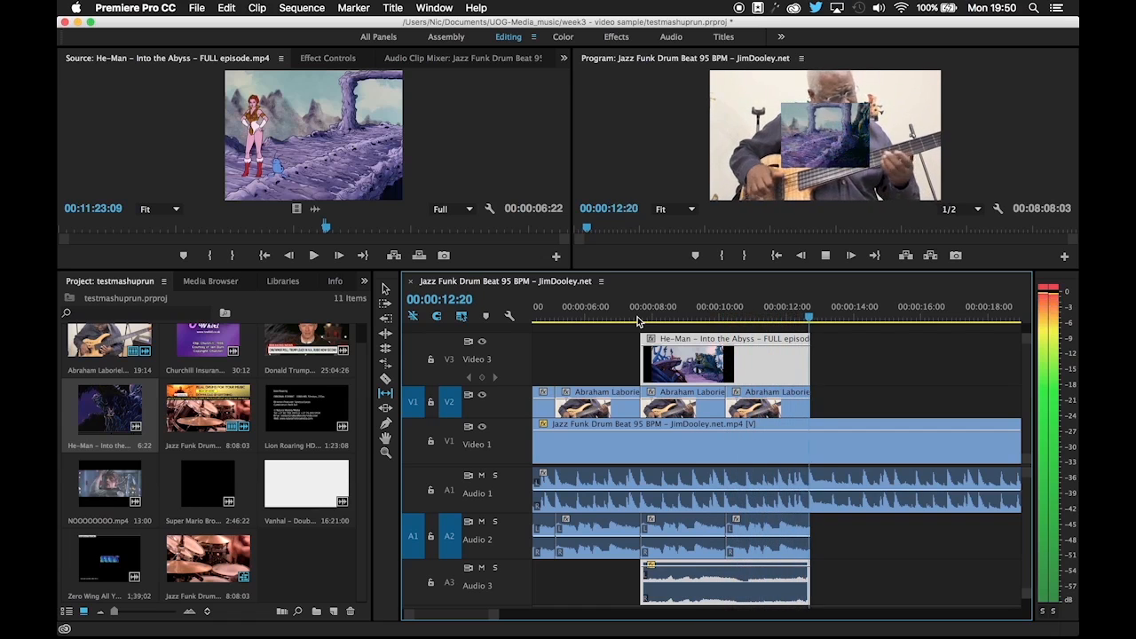
pyautogui.click(637, 315)
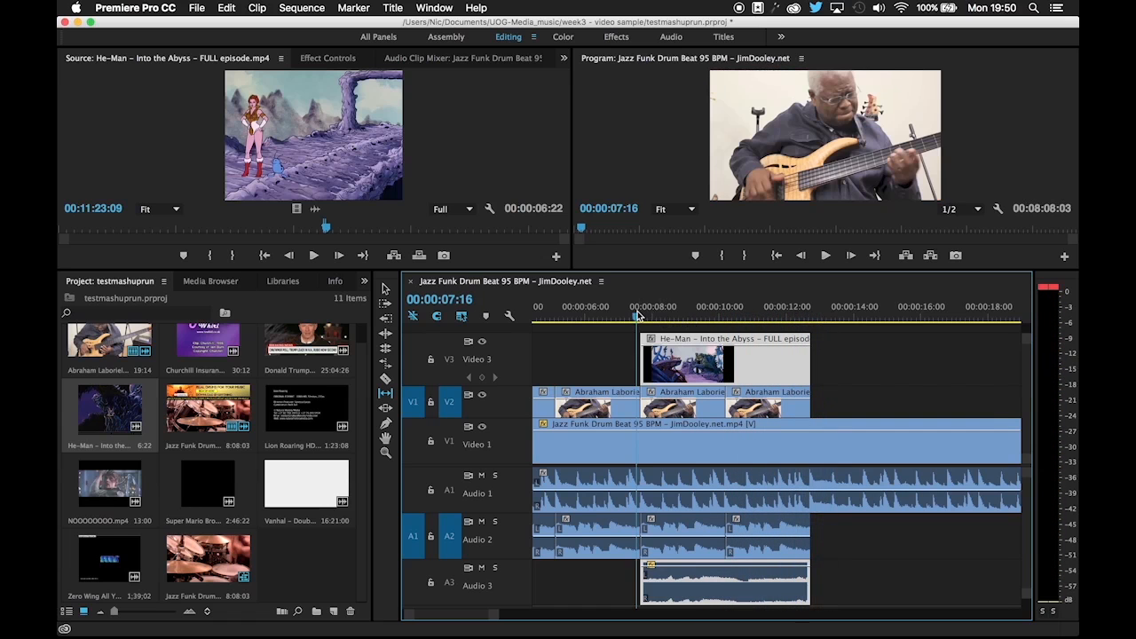
pyautogui.press('space')
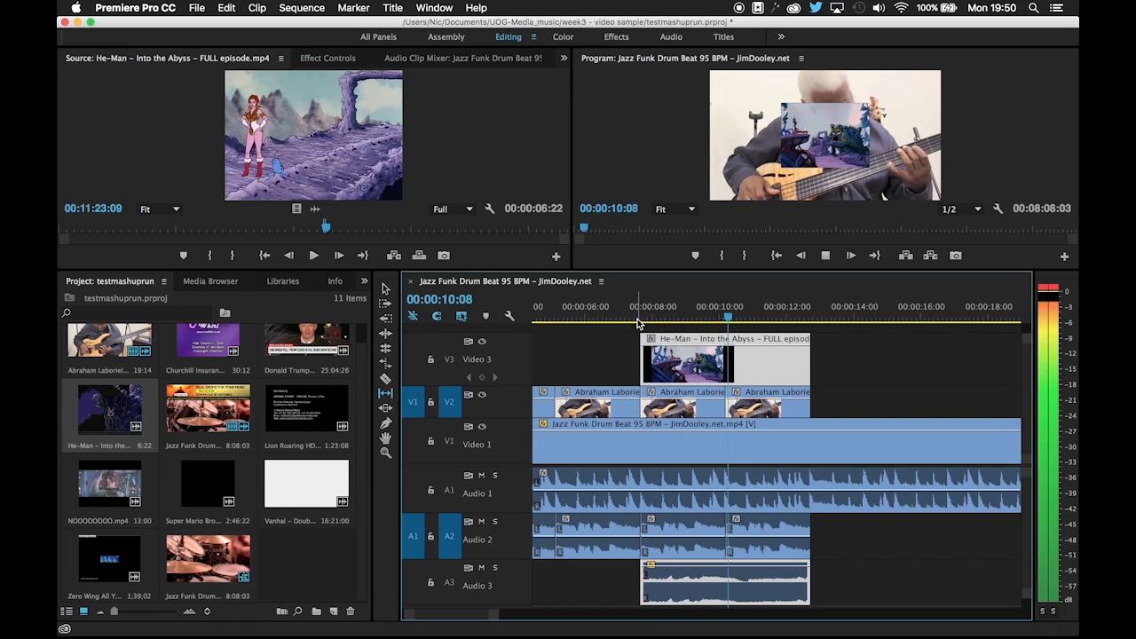
pyautogui.press('space')
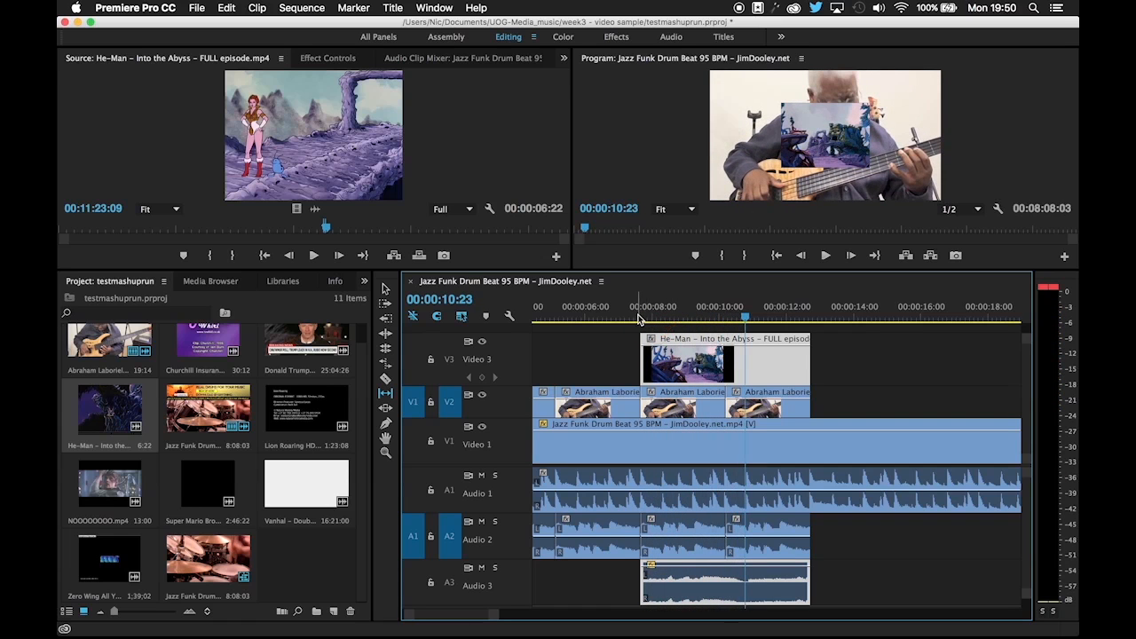
pyautogui.click(633, 317)
pyautogui.press('space')
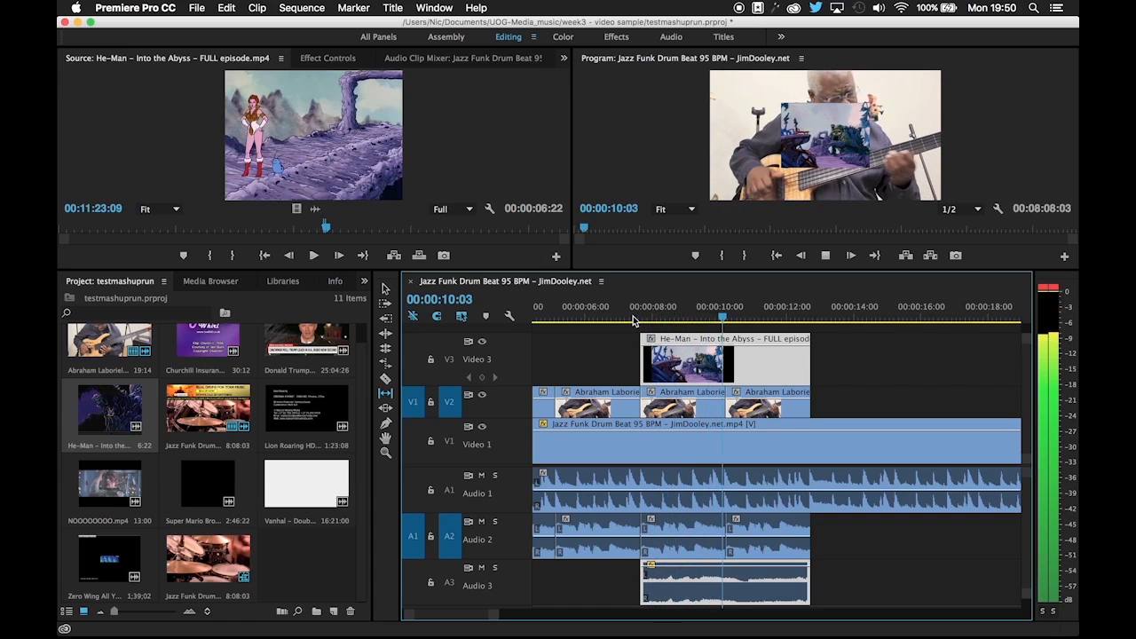
pyautogui.press('space')
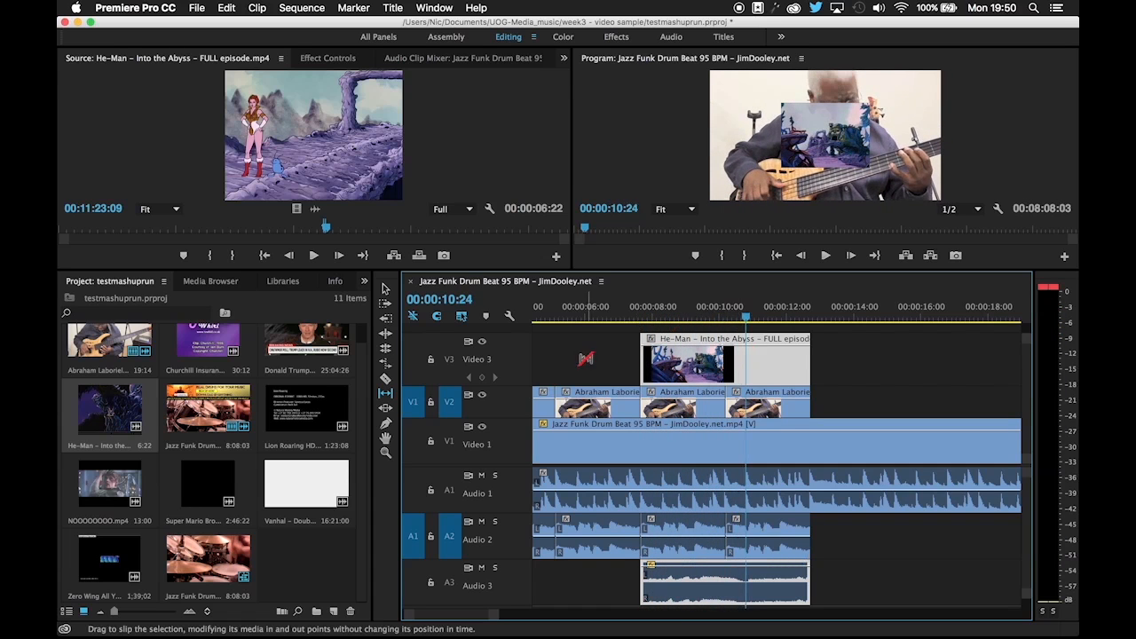
# Speed up the He-Man clip with the Rate Stretch tool so it ends with the first bass clip beneath it, and play it
pyautogui.click(413, 401)
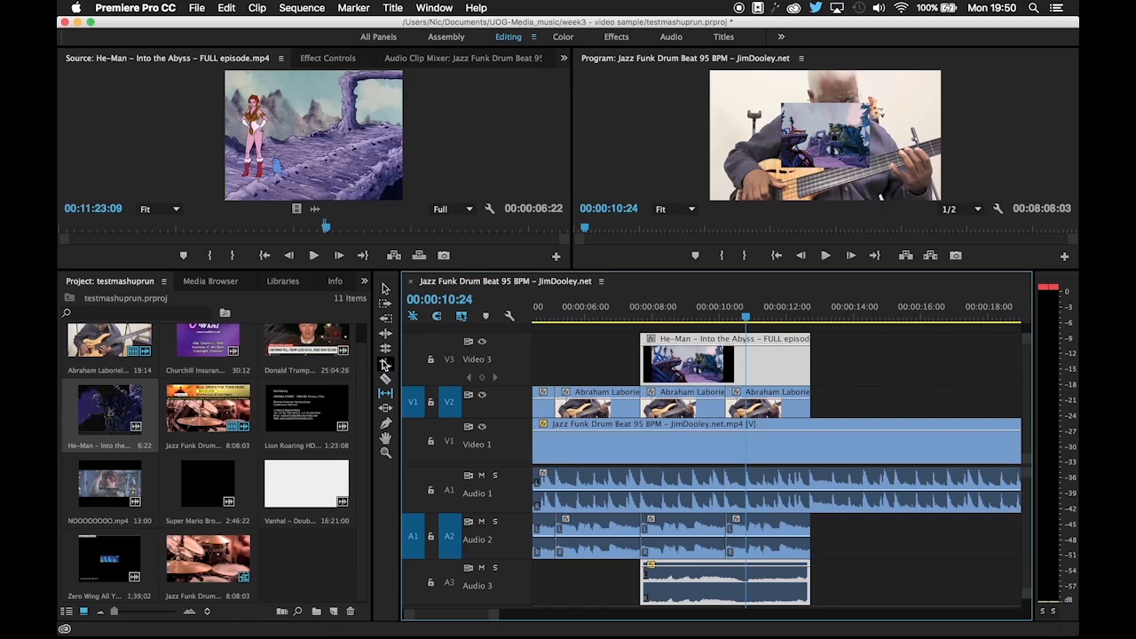
pyautogui.click(386, 364)
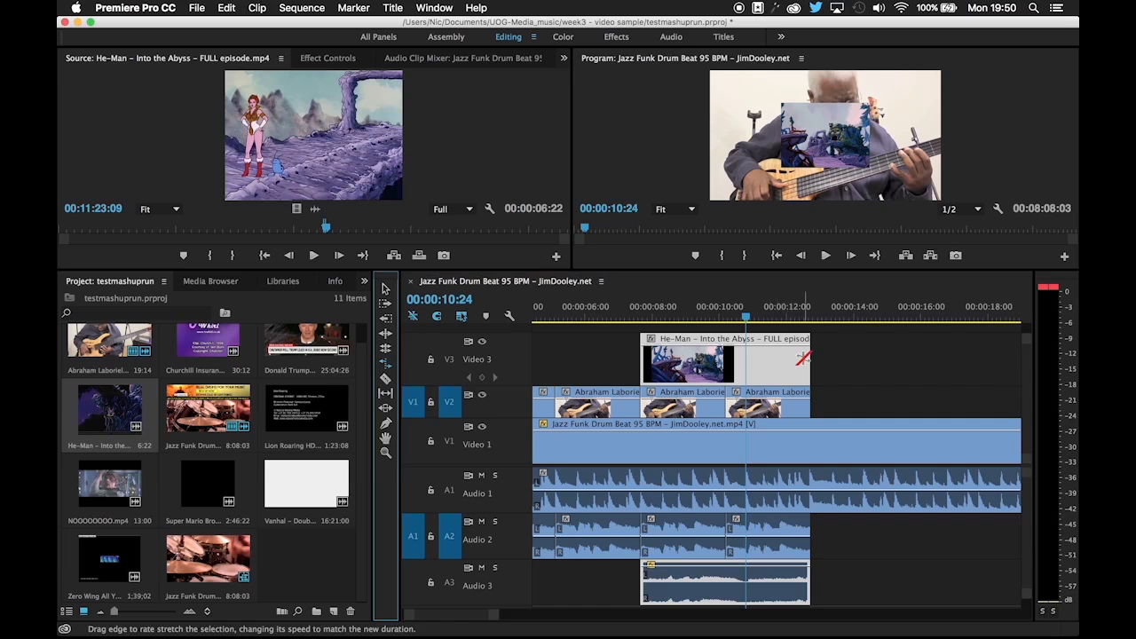
pyautogui.click(809, 356)
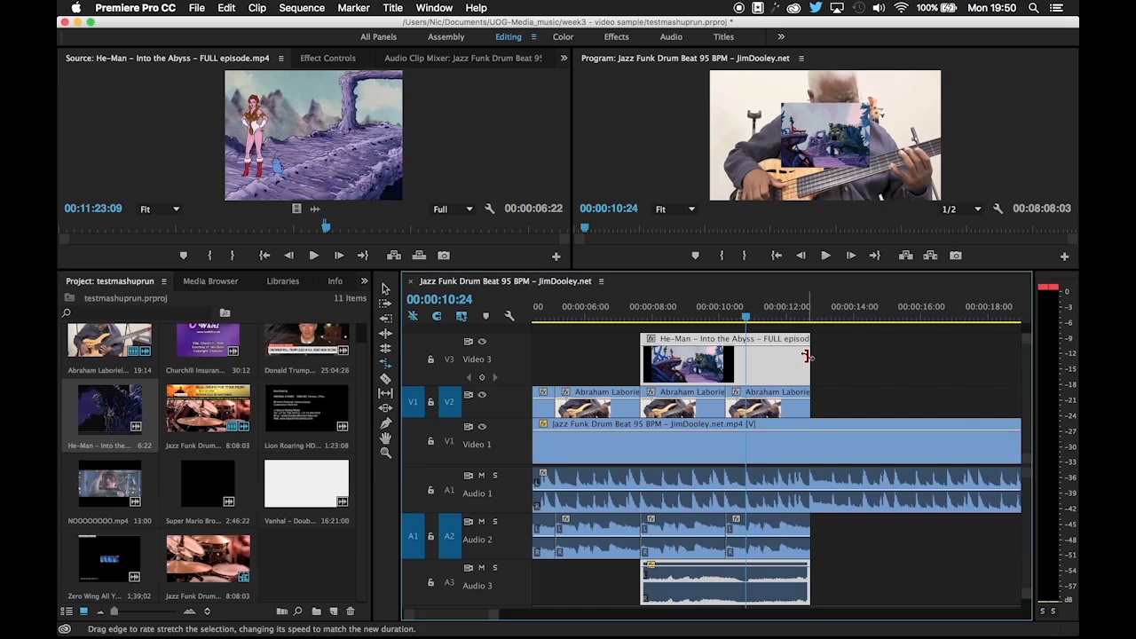
pyautogui.moveTo(809, 356); pyautogui.dragTo(725, 359)
pyautogui.moveTo(684, 318); pyautogui.dragTo(636, 322)
pyautogui.press('space')
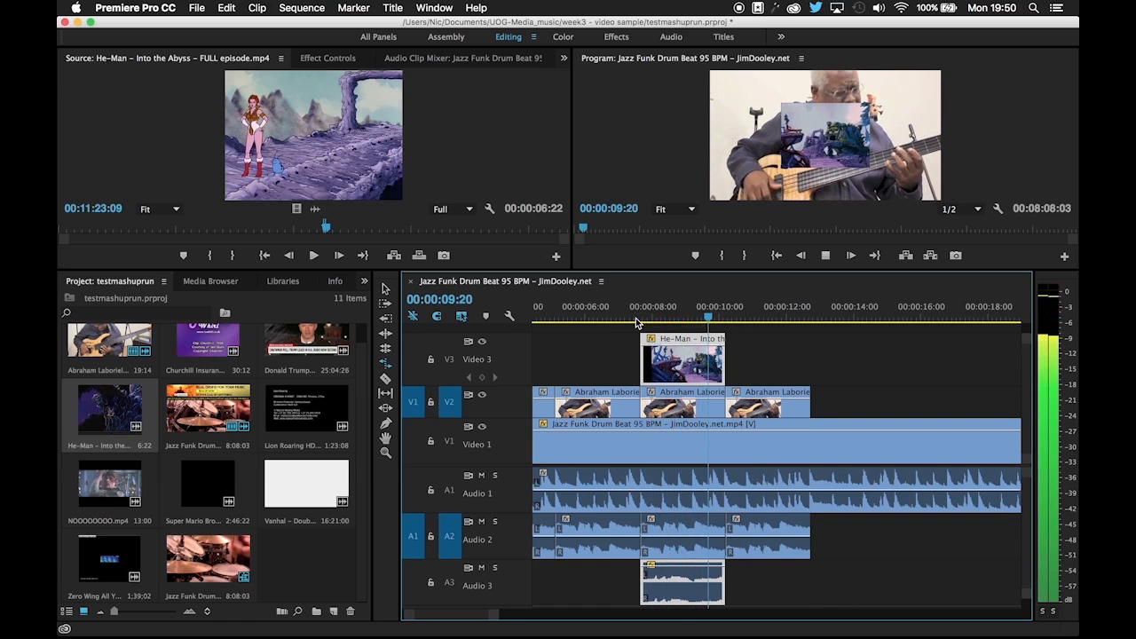
pyautogui.press('space')
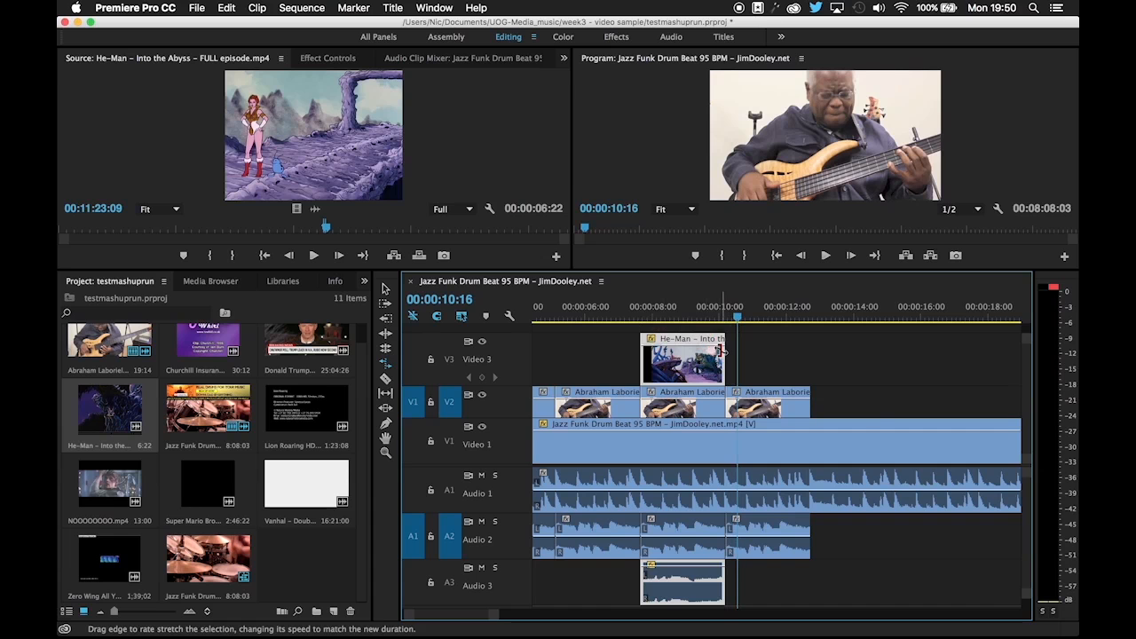
# Rate stretch the He-Man clip to a duration of 00:00:07:13, slowing it to 68.16%, and play its beginning
pyautogui.moveTo(721, 349); pyautogui.dragTo(889, 349)
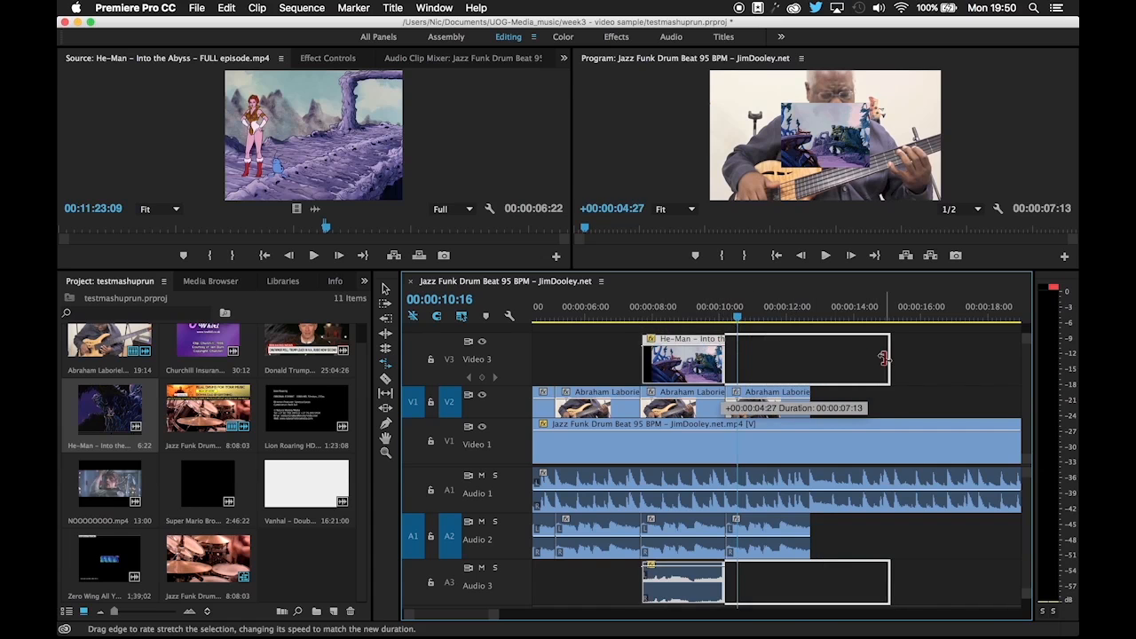
pyautogui.click(652, 318)
pyautogui.press('space')
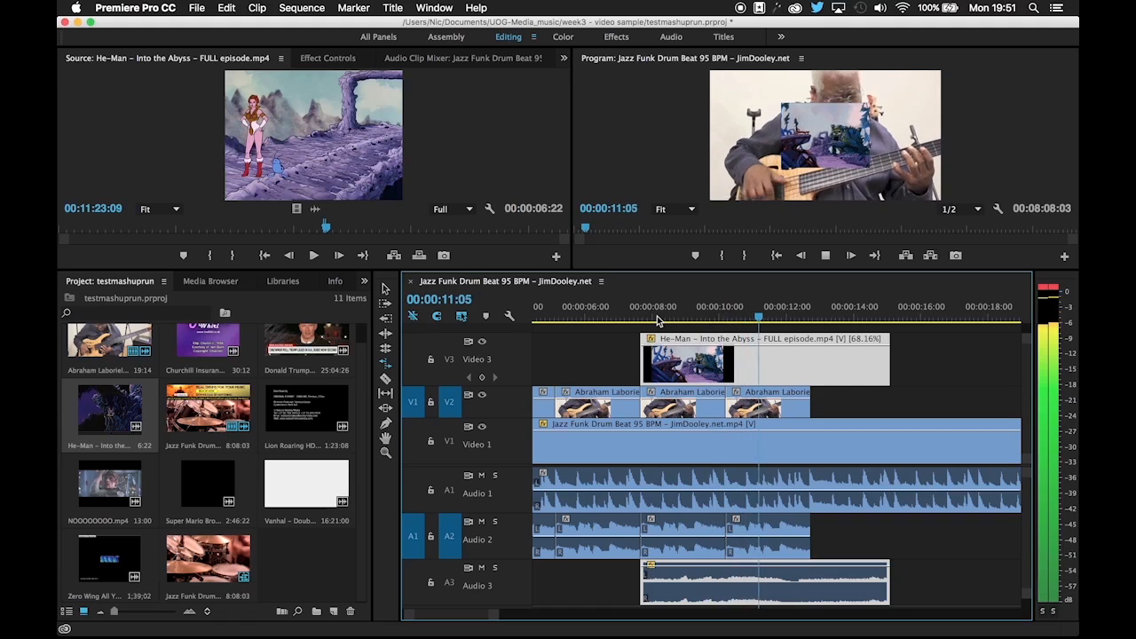
pyautogui.press('space')
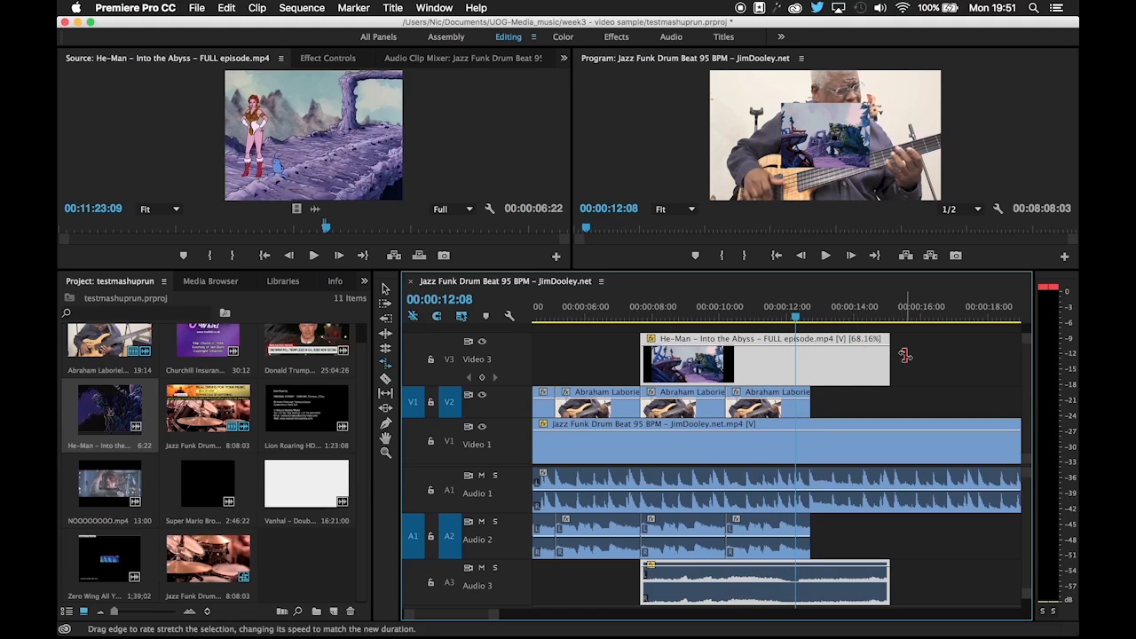
# Rate stretch the He-Man clip slightly longer to 64.14% speed and play from just before its start
pyautogui.moveTo(889, 355); pyautogui.dragTo(904, 355)
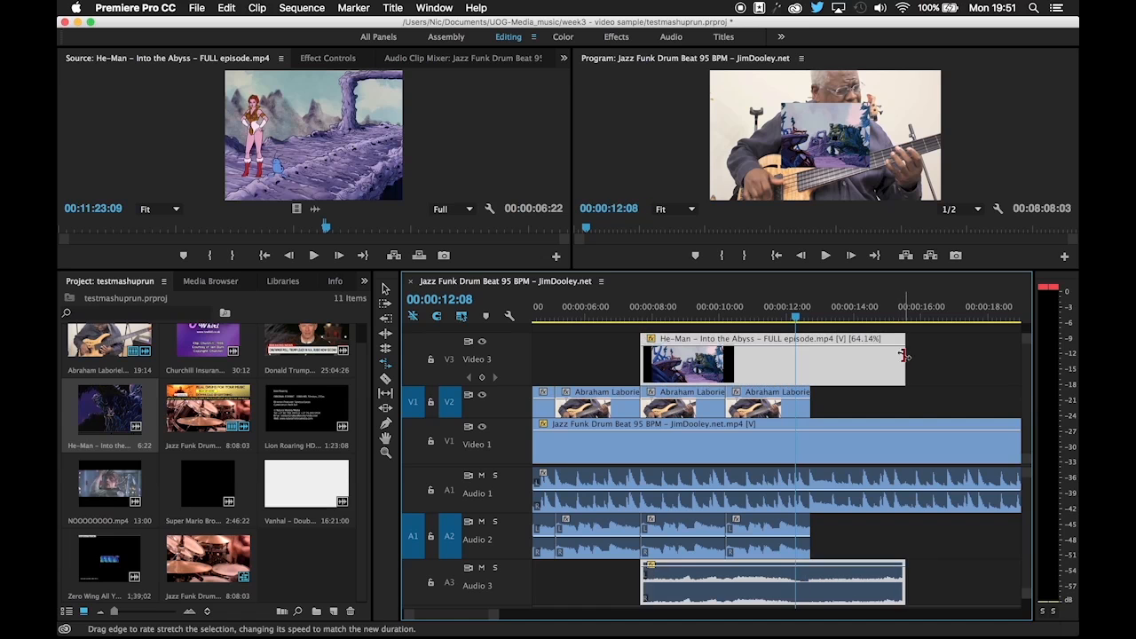
pyautogui.click(634, 318)
pyautogui.press('space')
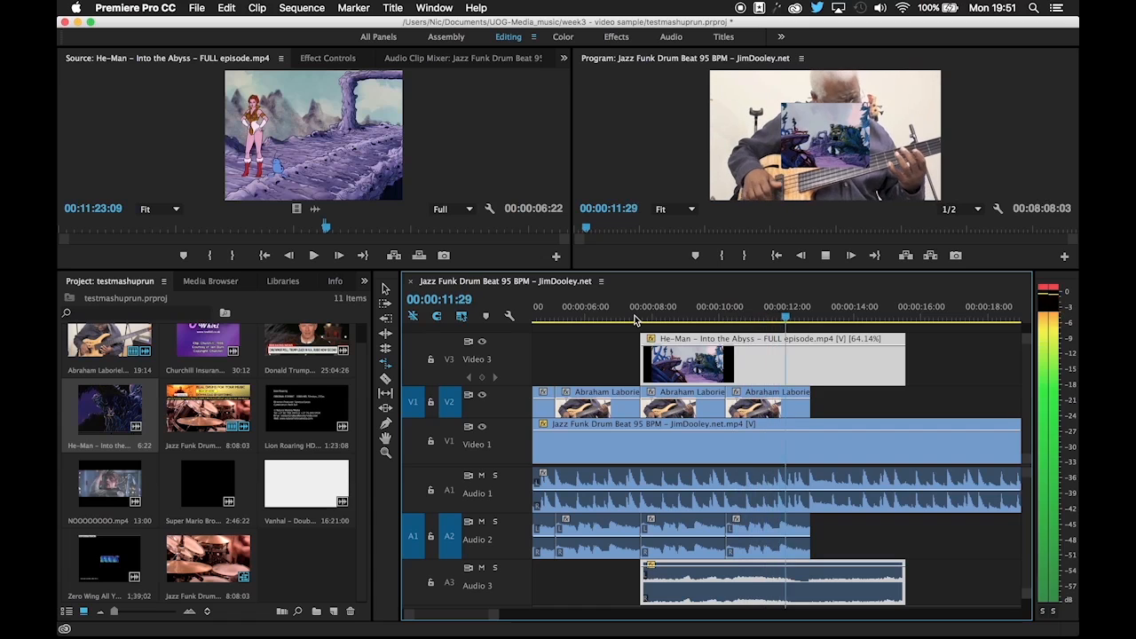
pyautogui.press('space')
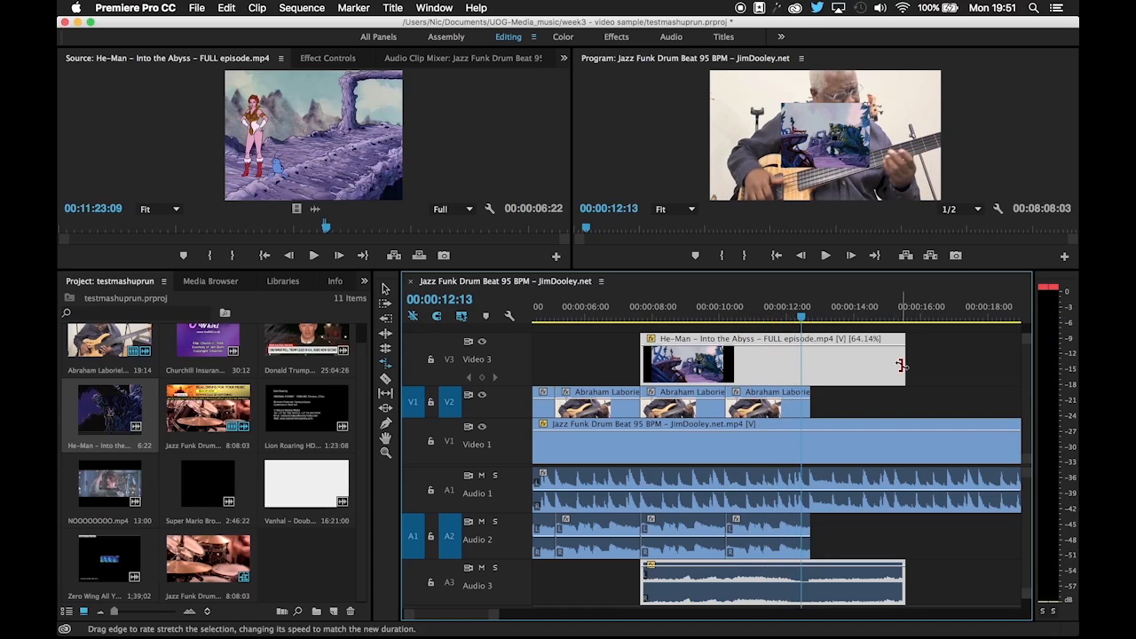
# Rate stretch the He-Man clip slightly shorter to 66.09% speed and play its beginning against the beat
pyautogui.moveTo(901, 365); pyautogui.dragTo(897, 365)
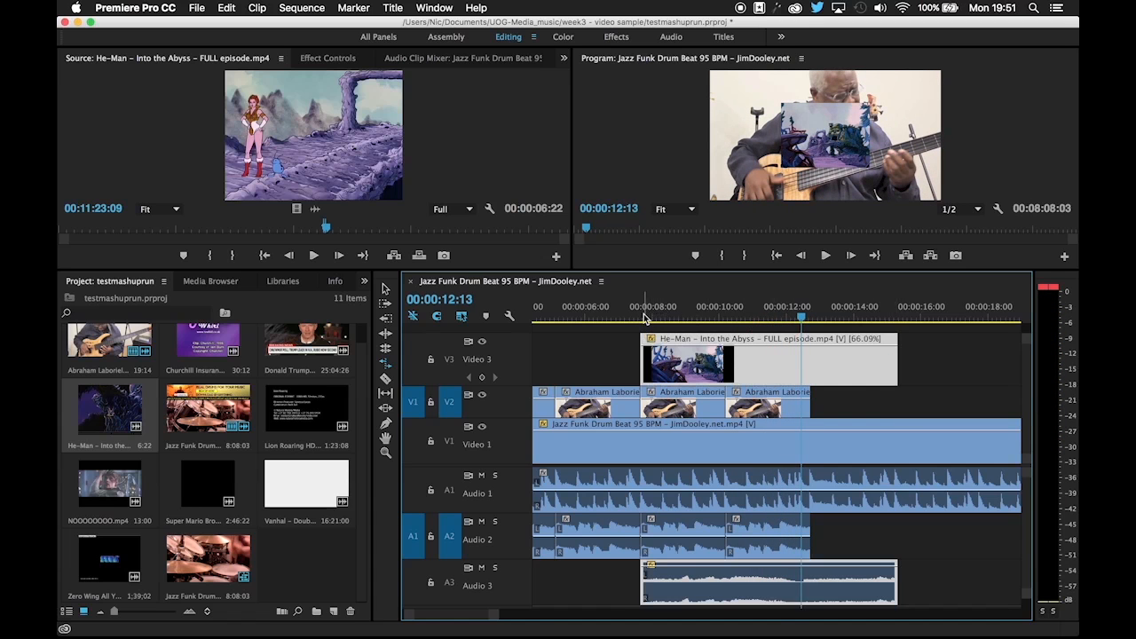
pyautogui.click(645, 318)
pyautogui.press('space')
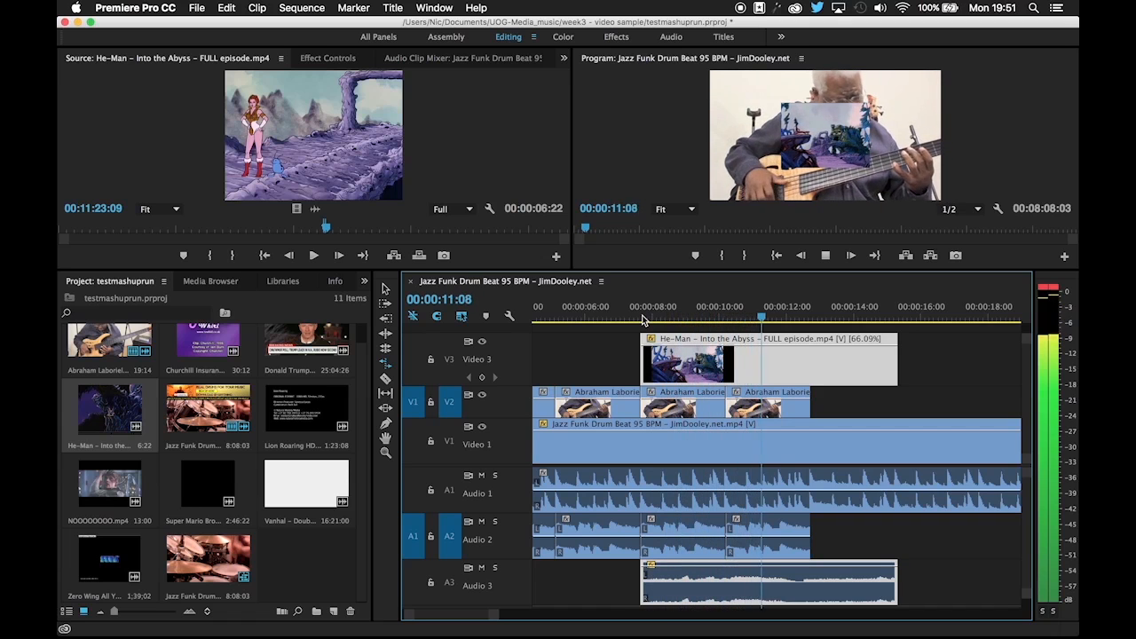
pyautogui.press('space')
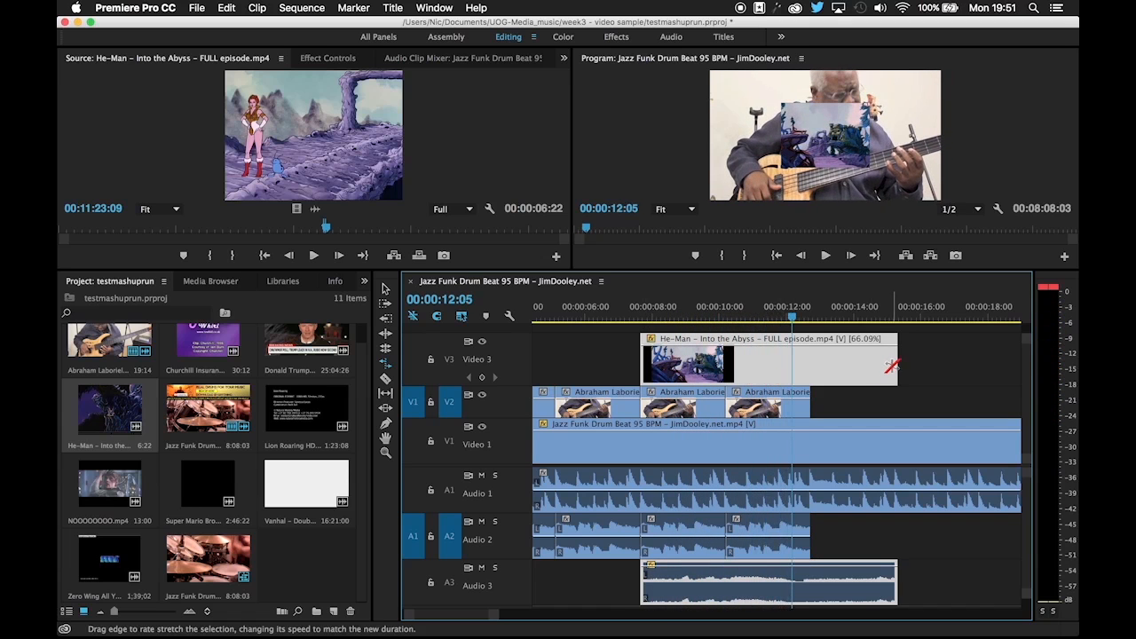
# Rate stretch the He-Man clip to 68.47% speed and play its beginning to check it against the beat
pyautogui.moveTo(893, 365); pyautogui.dragTo(887, 365)
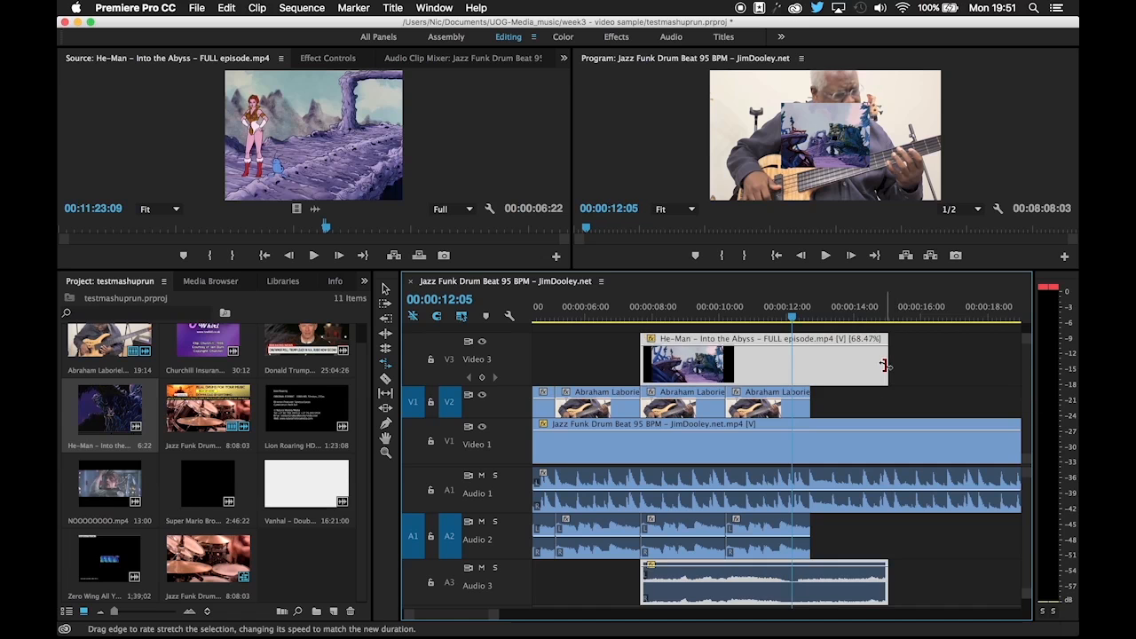
pyautogui.click(648, 313)
pyautogui.press('space')
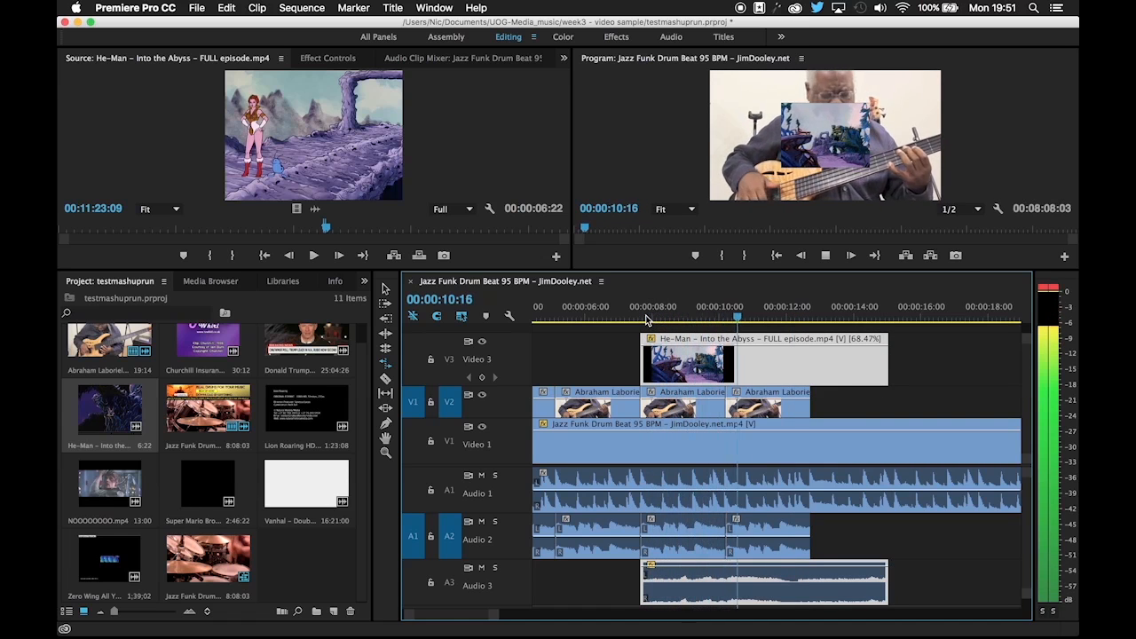
pyautogui.press('space')
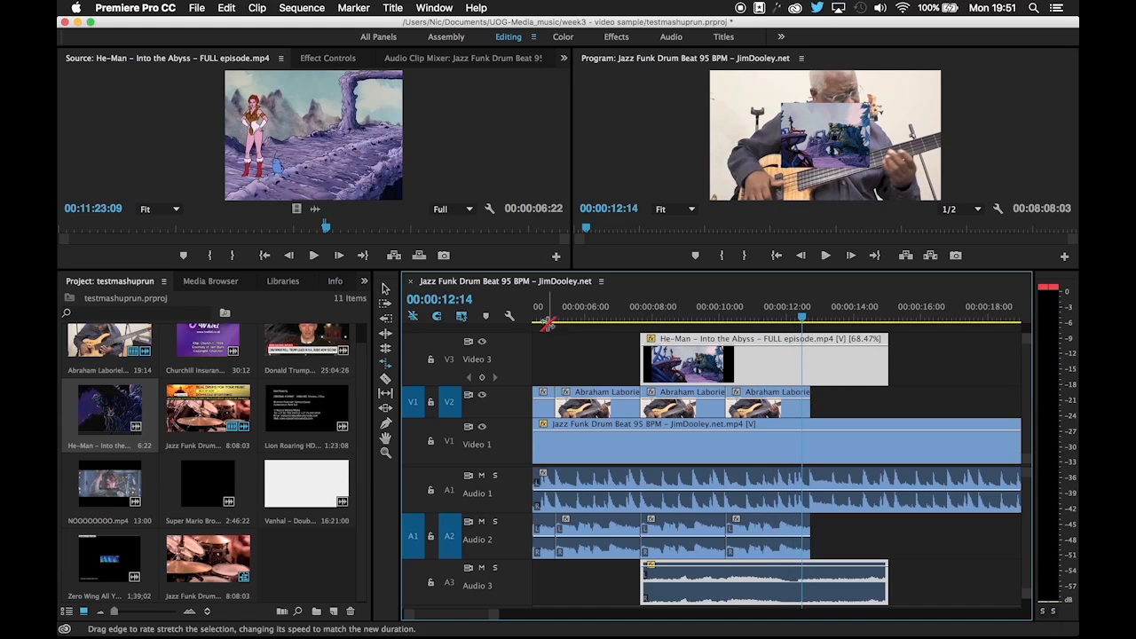
# Trim the He-Man clip's end to the end of the last bass clip with the Selection tool and play from 00:00:06:29
pyautogui.click(385, 289)
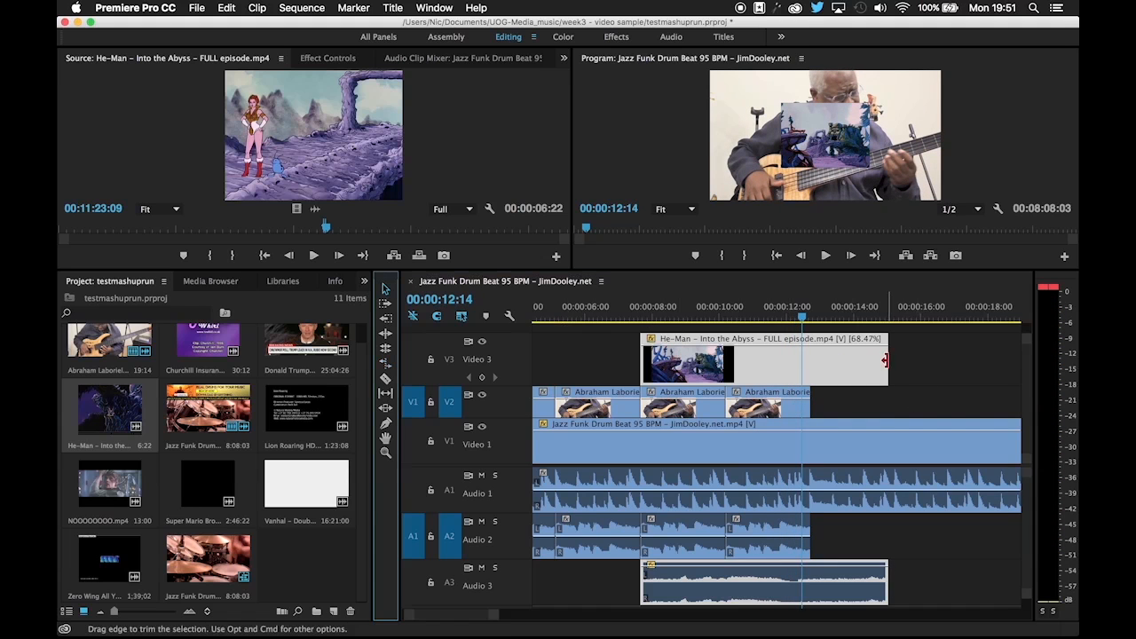
pyautogui.moveTo(888, 359); pyautogui.dragTo(815, 359)
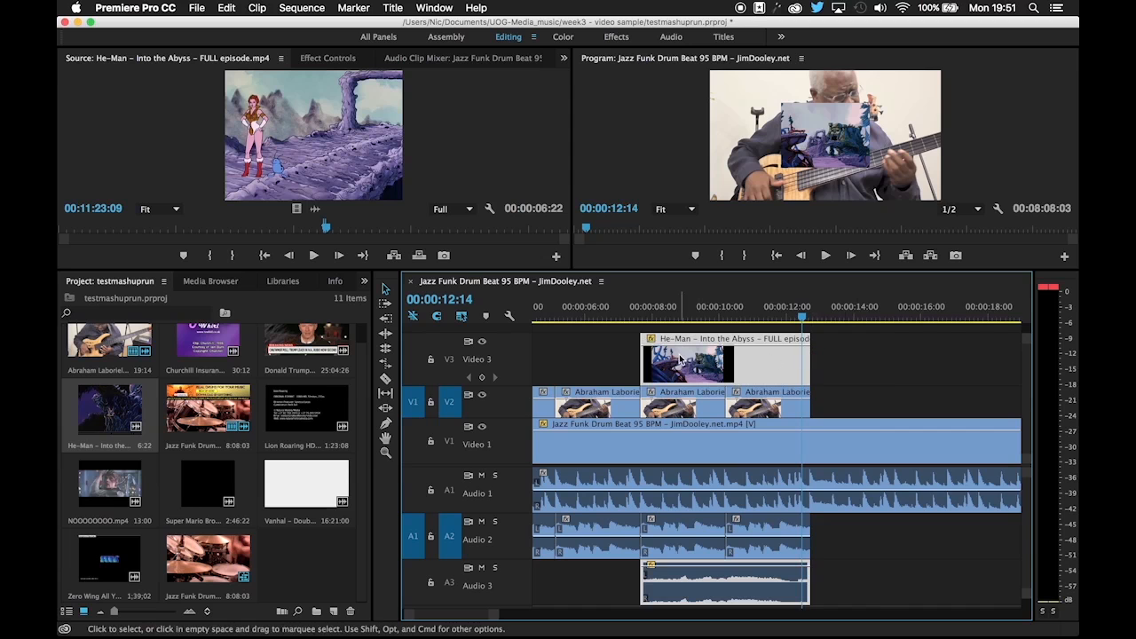
pyautogui.moveTo(669, 312); pyautogui.dragTo(619, 326)
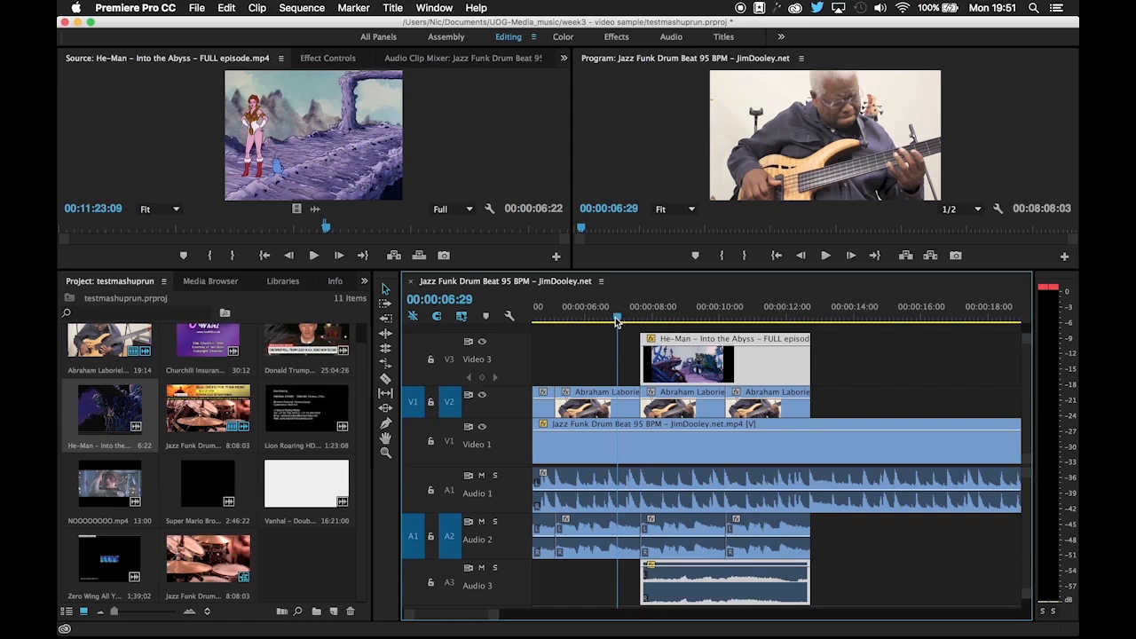
pyautogui.press('space')
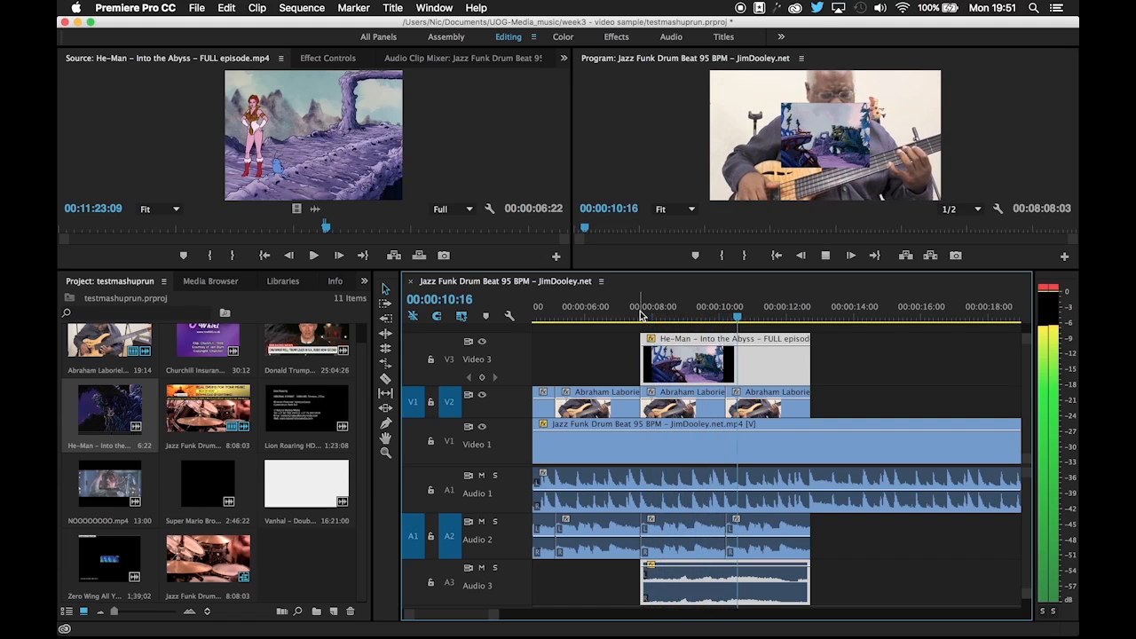
# Stop playback and apply the AUPitch audio effect to the He-Man clip in the sequence
pyautogui.press('space')
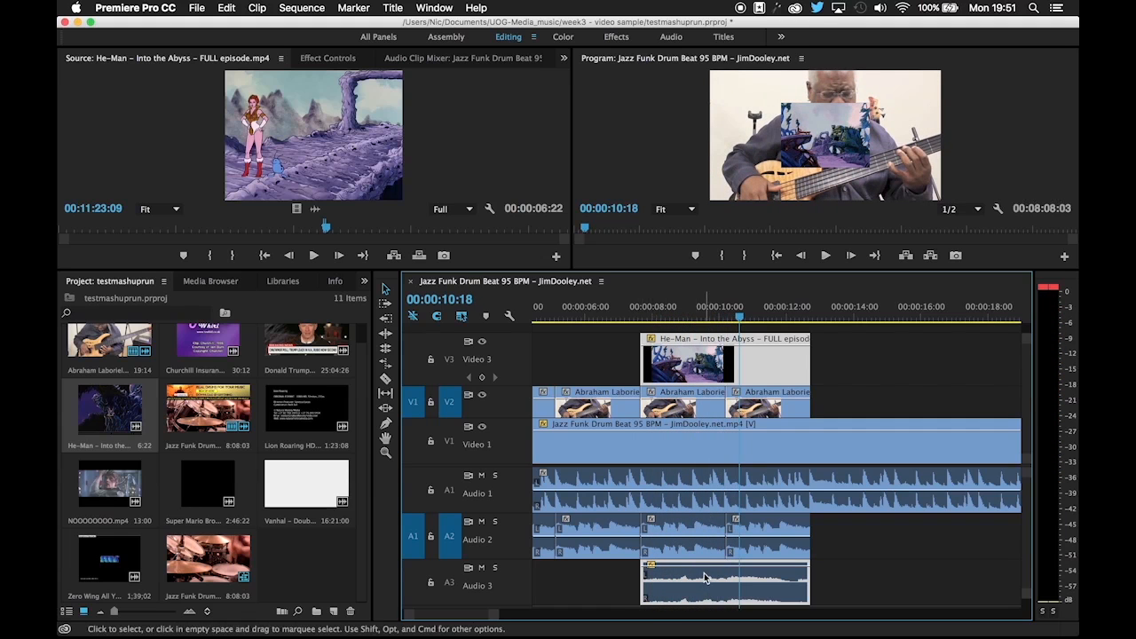
pyautogui.click(225, 276)
pyautogui.scroll(-6, 229, 282)
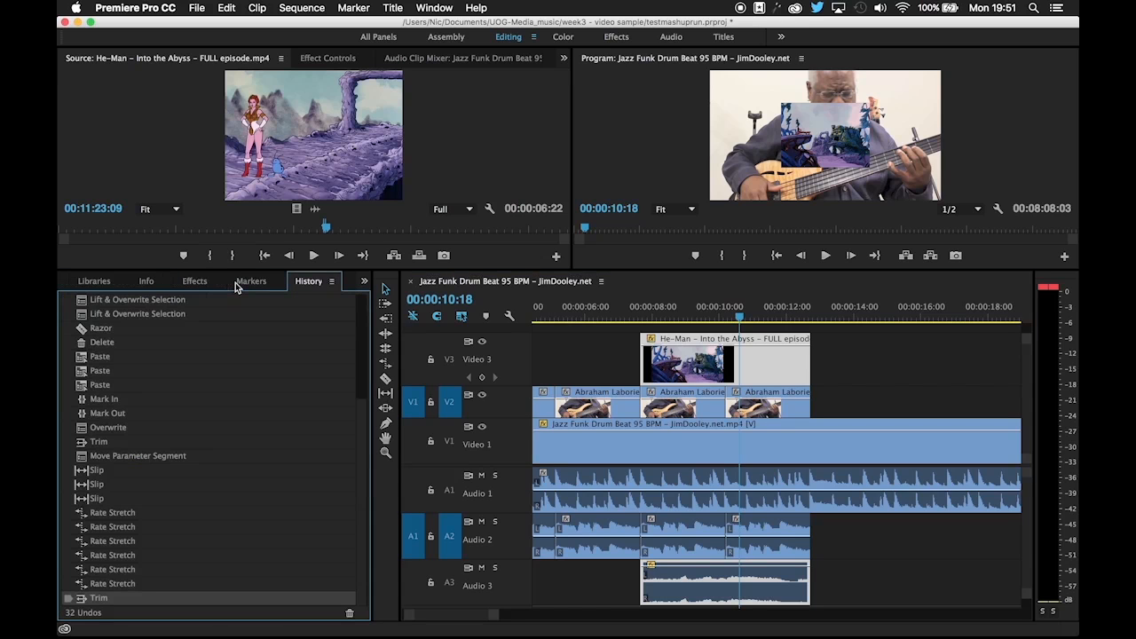
pyautogui.click(183, 281)
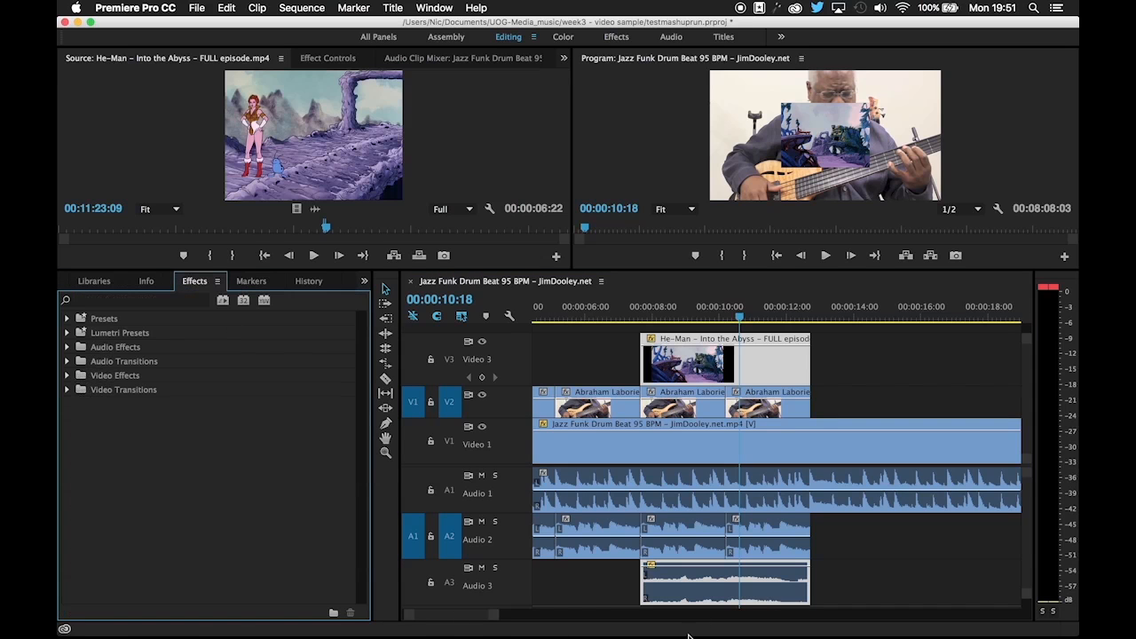
pyautogui.click(694, 598)
pyautogui.doubleClick(695, 598)
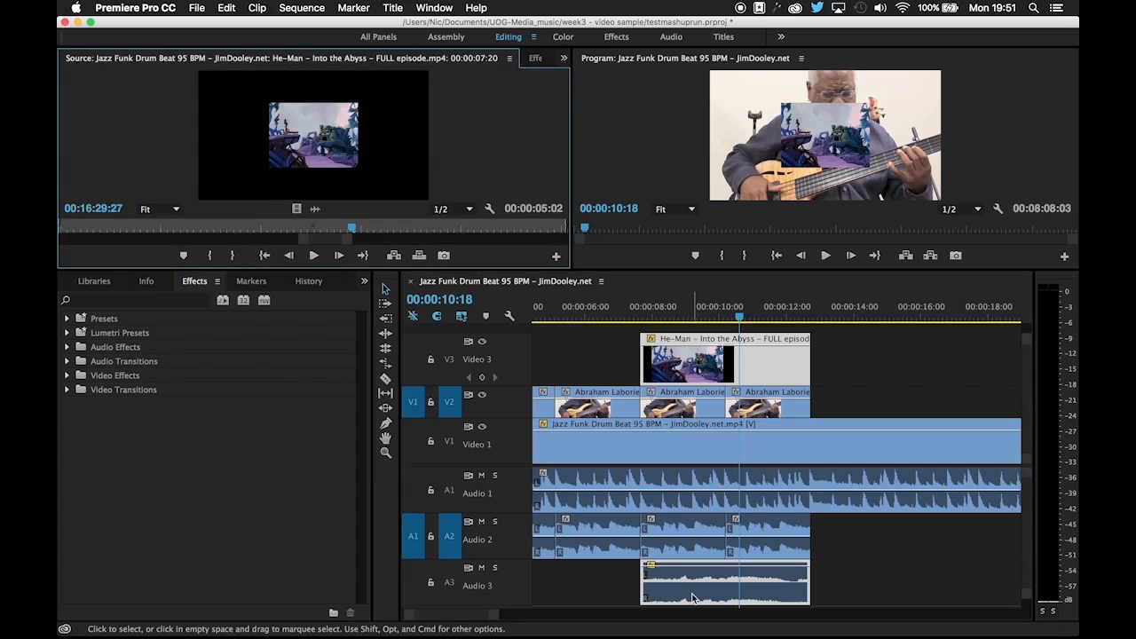
pyautogui.click(537, 59)
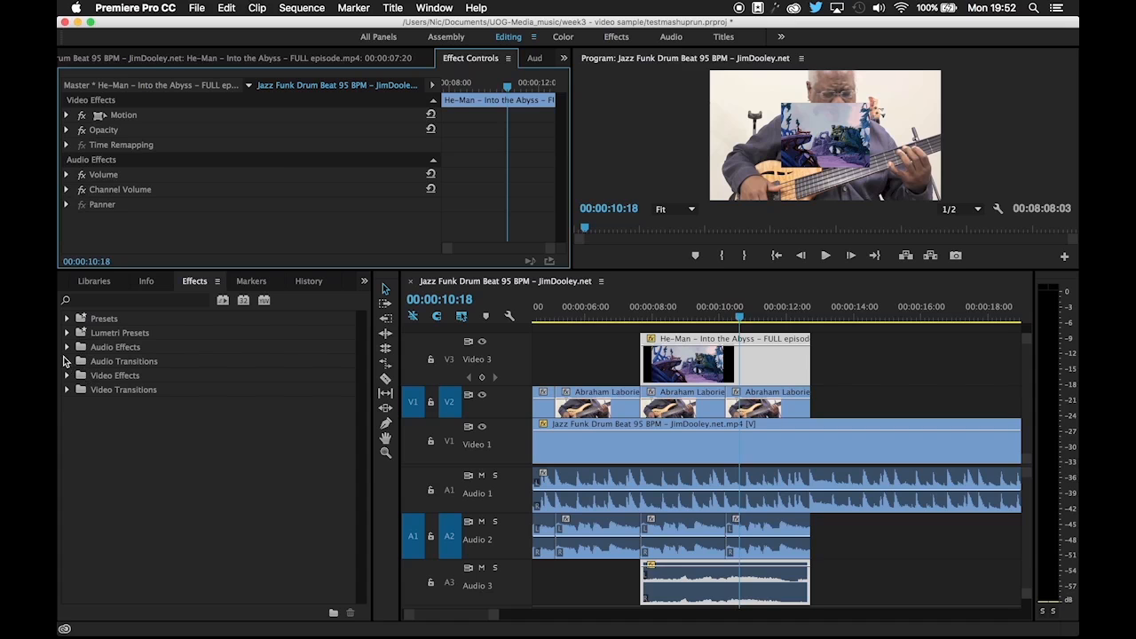
pyautogui.click(67, 349)
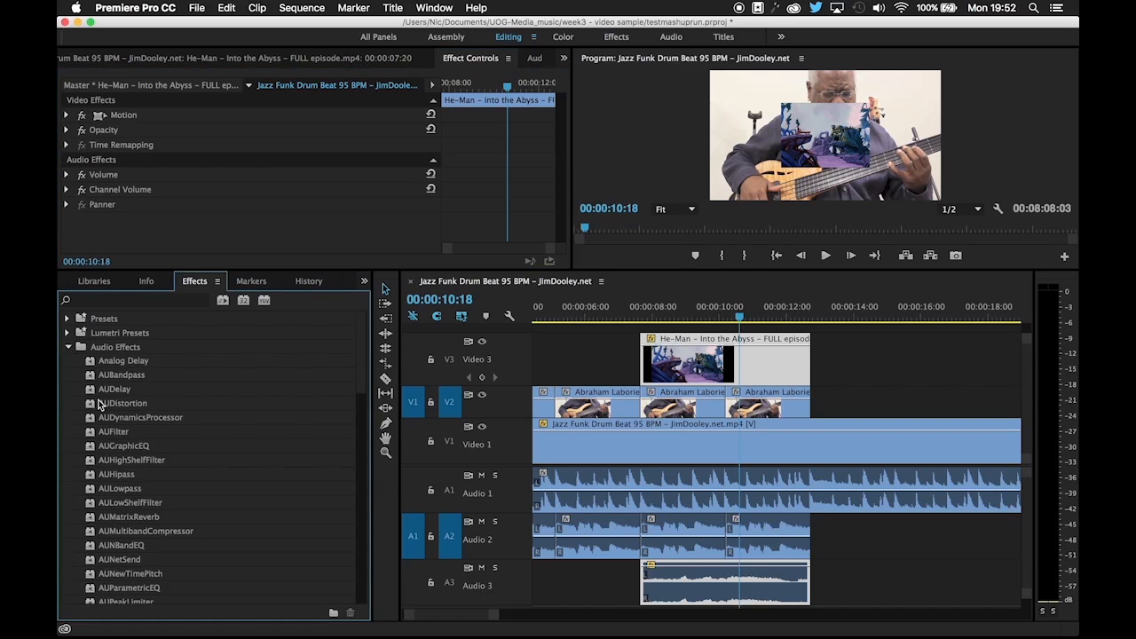
pyautogui.scroll(-4, 107, 496)
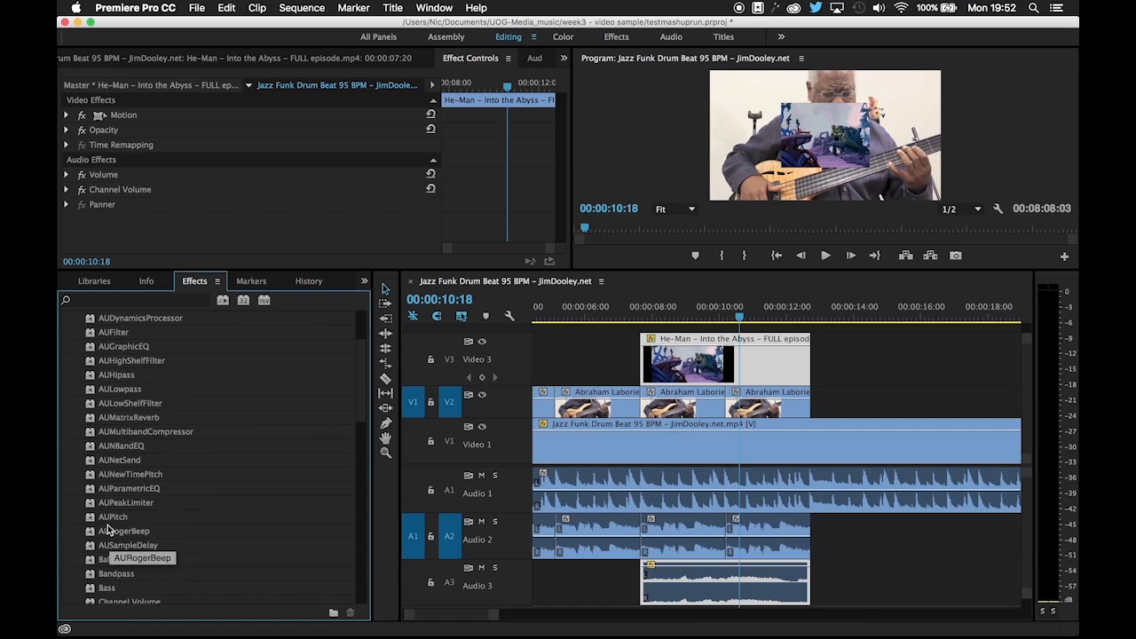
pyautogui.click(104, 516)
pyautogui.moveTo(110, 517); pyautogui.dragTo(149, 216)
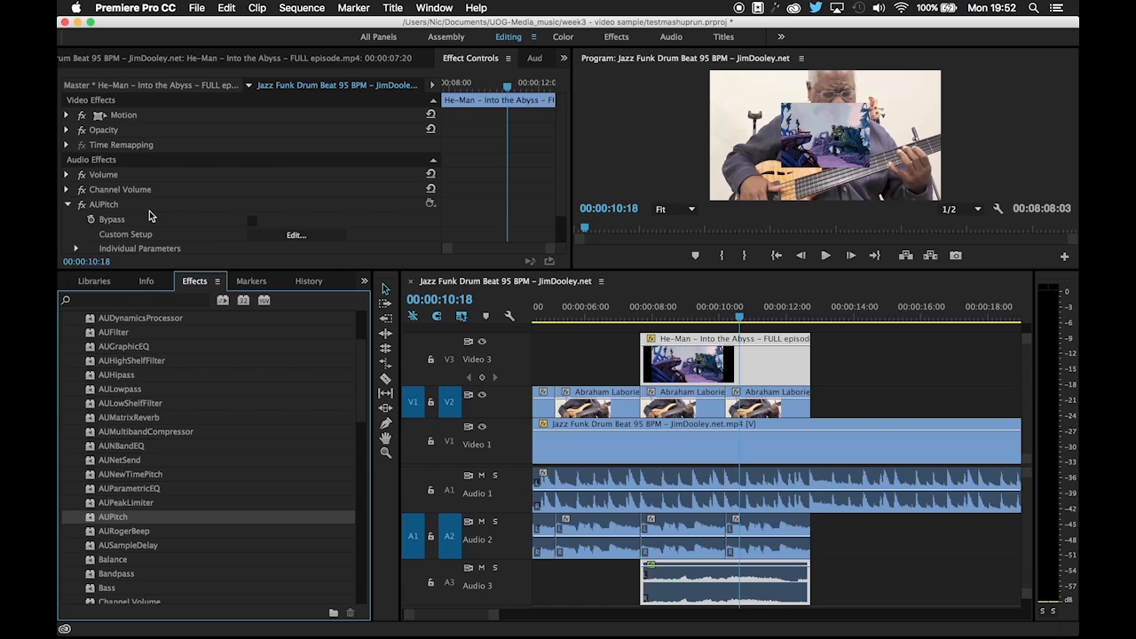
# Expand AUPitch's individual parameters and play the beginning of the He-Man clip with the effect at its defaults
pyautogui.scroll(-2, 89, 227)
pyautogui.click(77, 216)
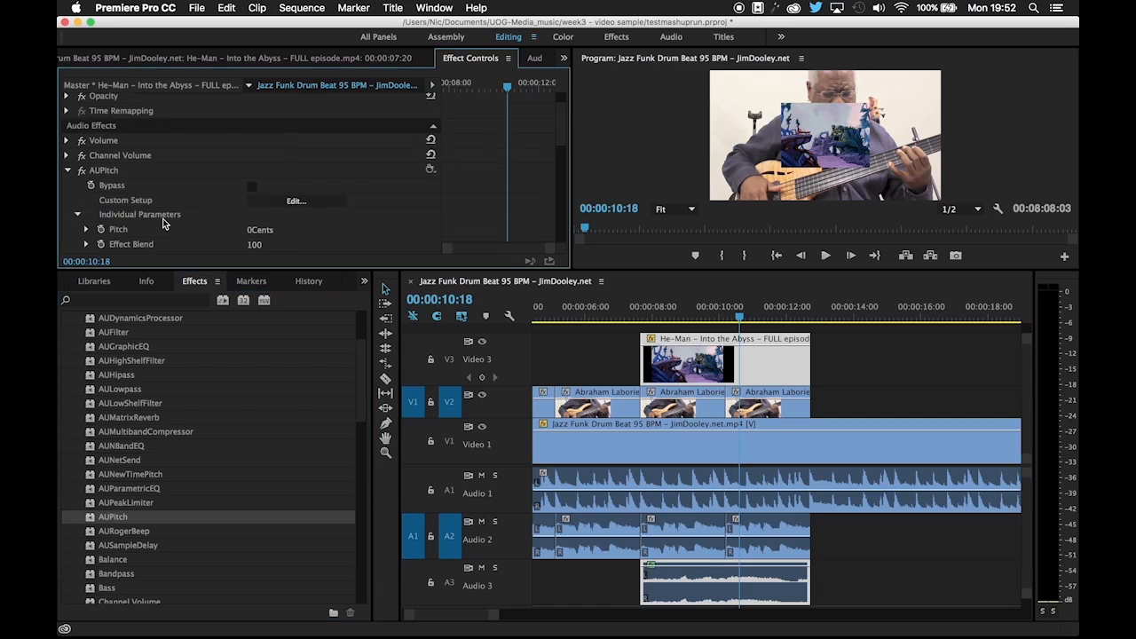
pyautogui.scroll(-2, 163, 224)
pyautogui.scroll(-2, 162, 222)
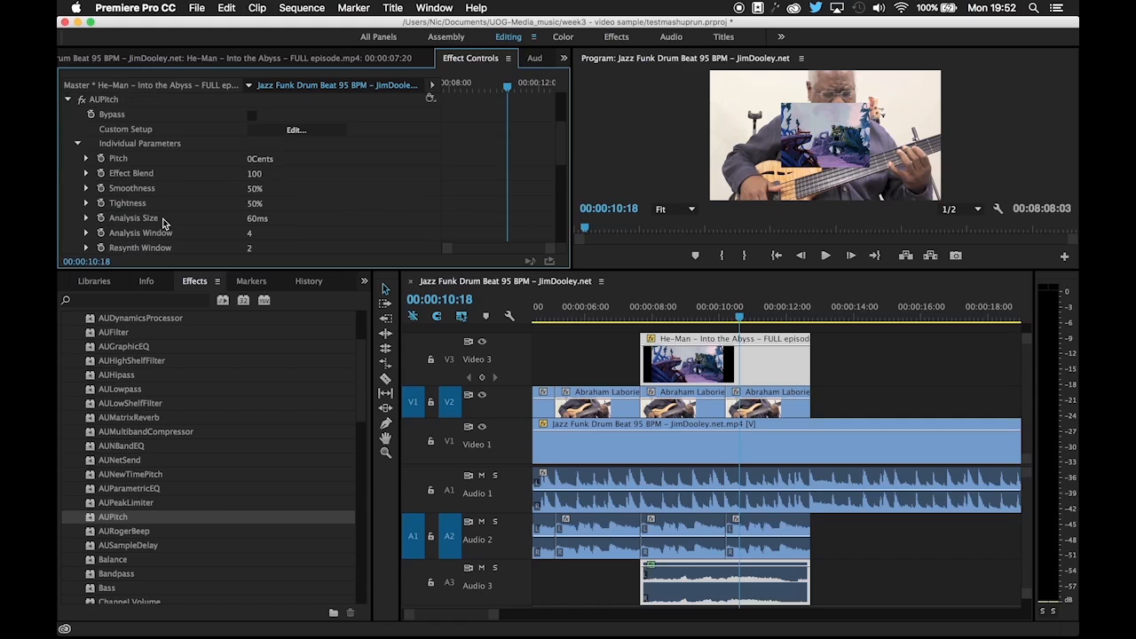
pyautogui.click(659, 311)
pyautogui.press('space')
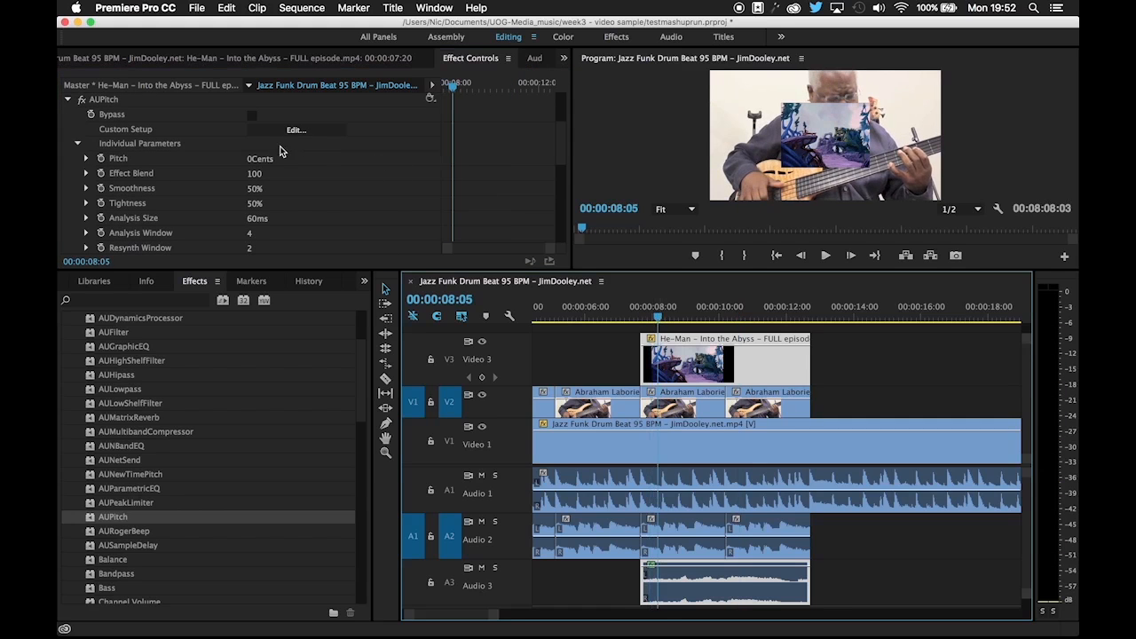
# Lower the He-Man clip's AUPitch pitch to -10.042 cents and play from 00:00:07:04
pyautogui.click(247, 166)
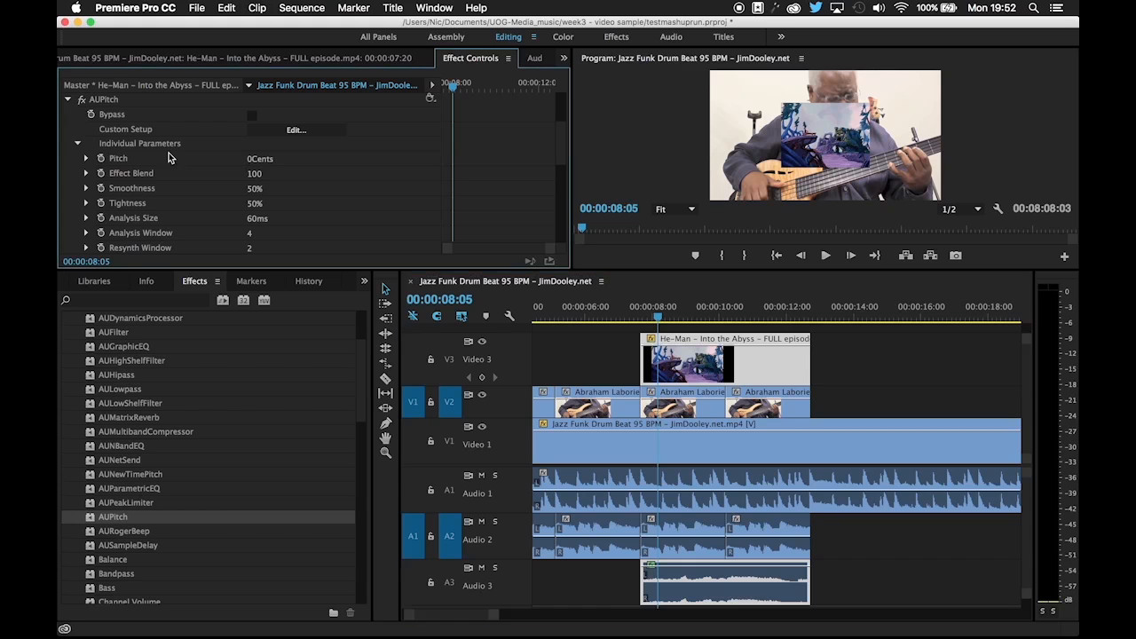
pyautogui.click(87, 159)
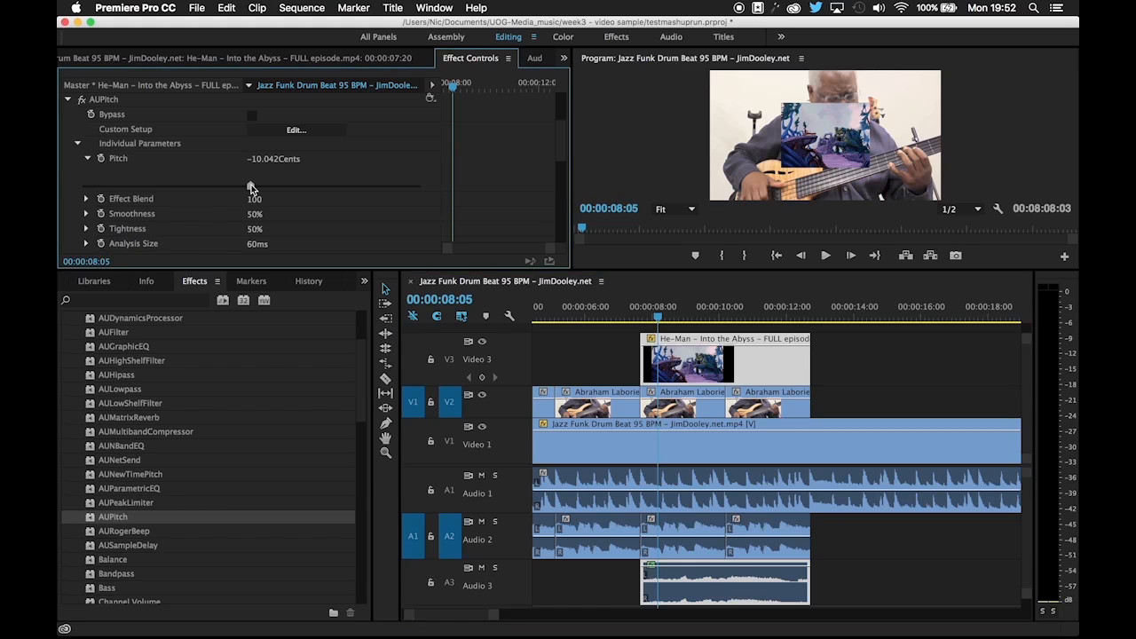
pyautogui.moveTo(263, 188); pyautogui.dragTo(250, 186)
pyautogui.click(624, 315)
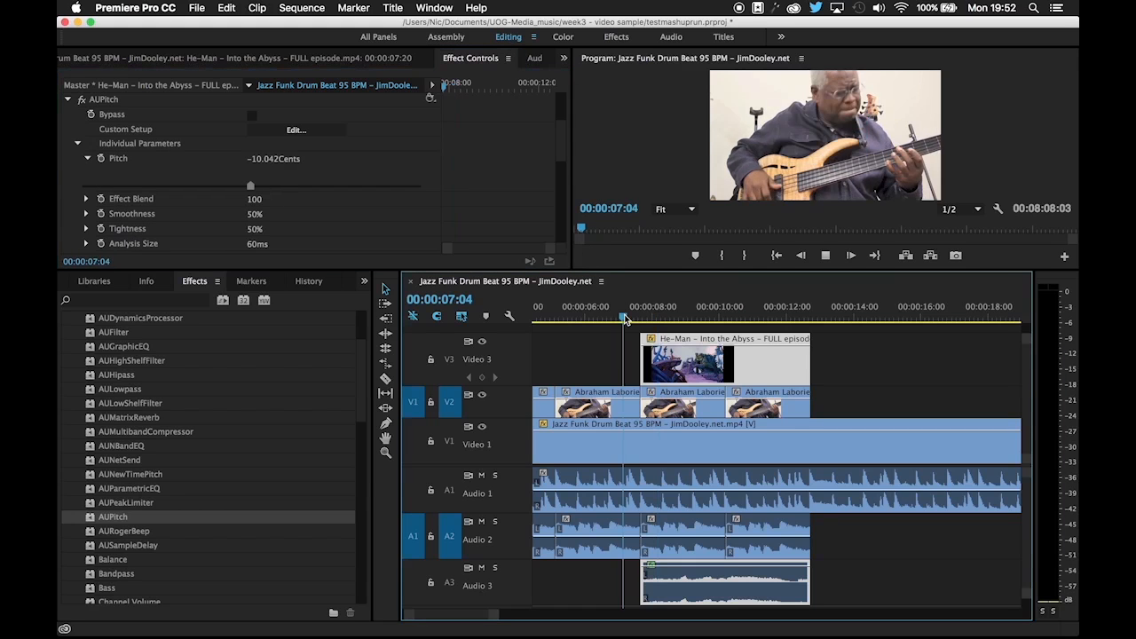
pyautogui.press('space')
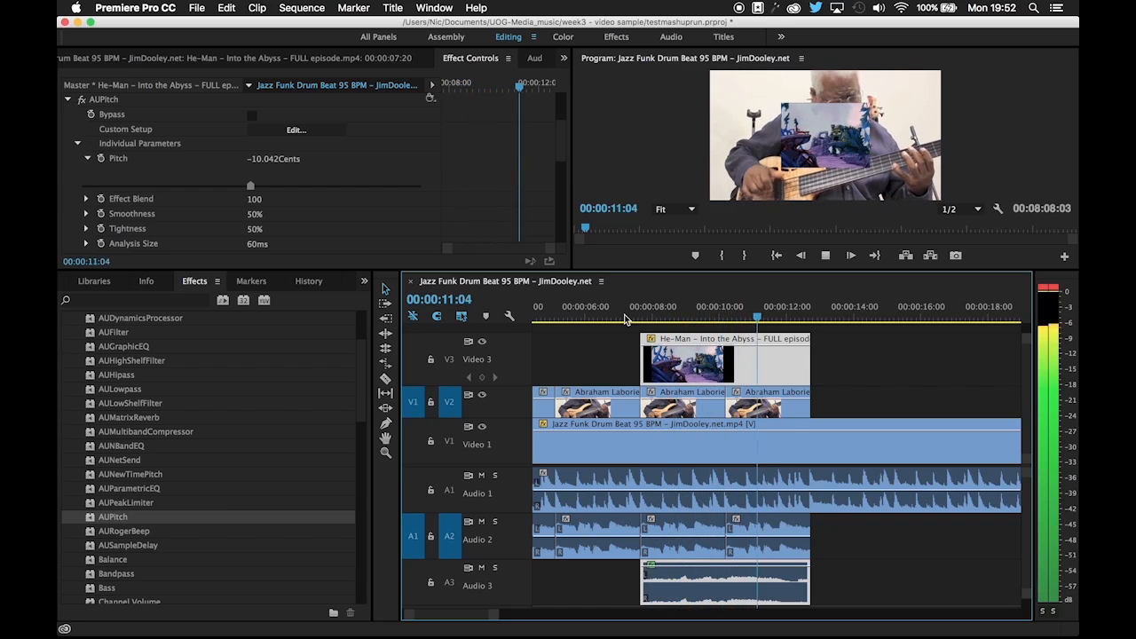
pyautogui.press('space')
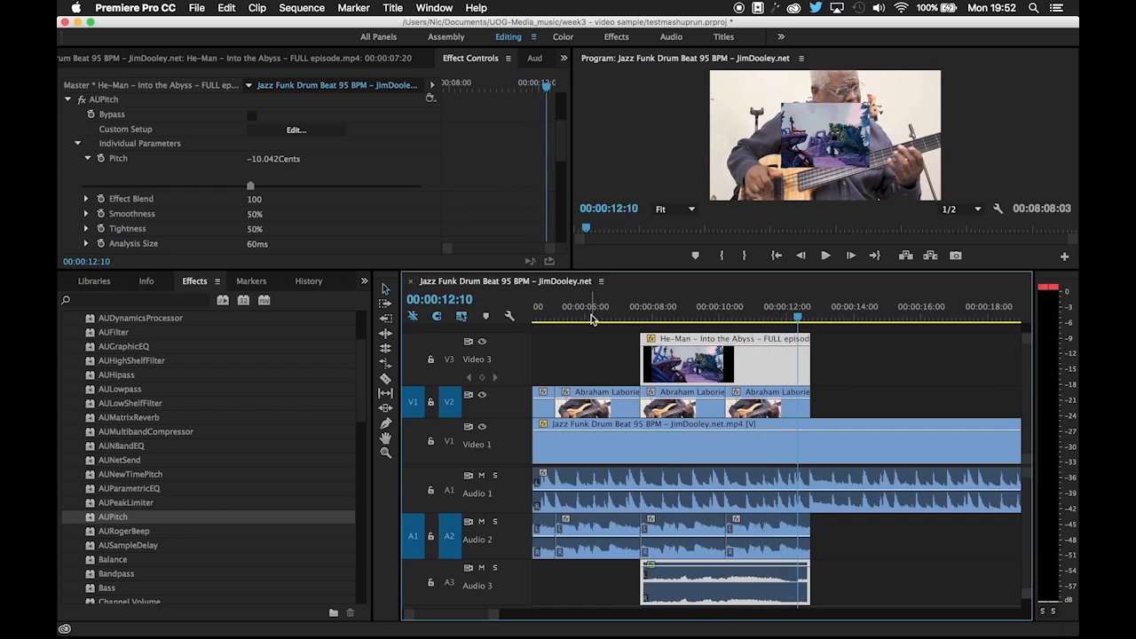
# Raise the He-Man clip's AUPitch pitch to 90.3765 cents and play from just before the clip's start
pyautogui.click(250, 187)
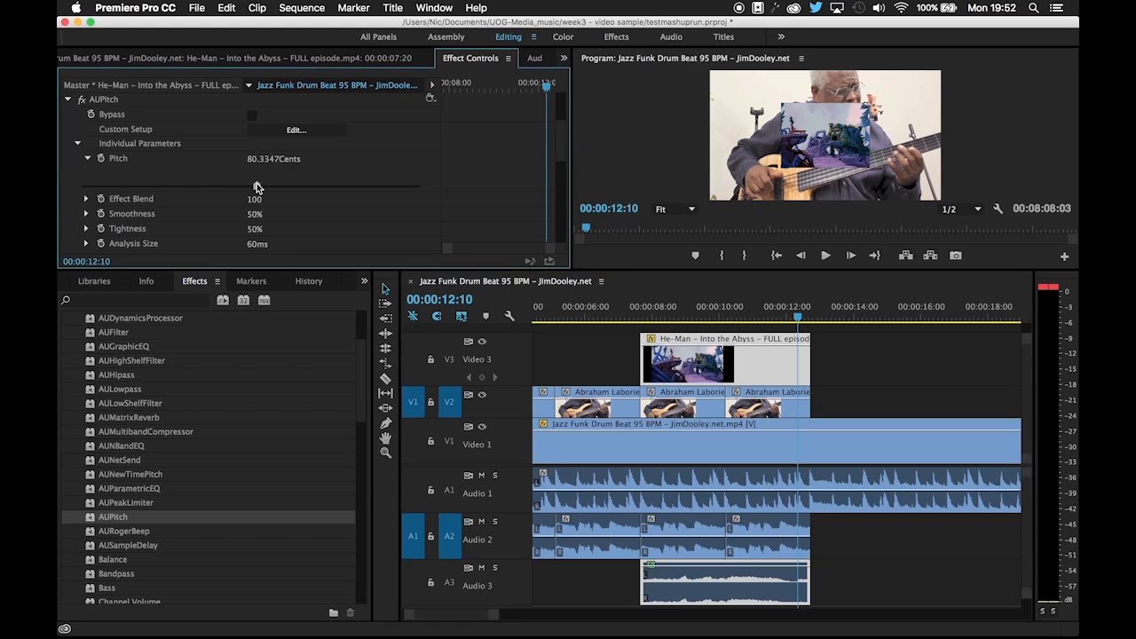
pyautogui.click(632, 318)
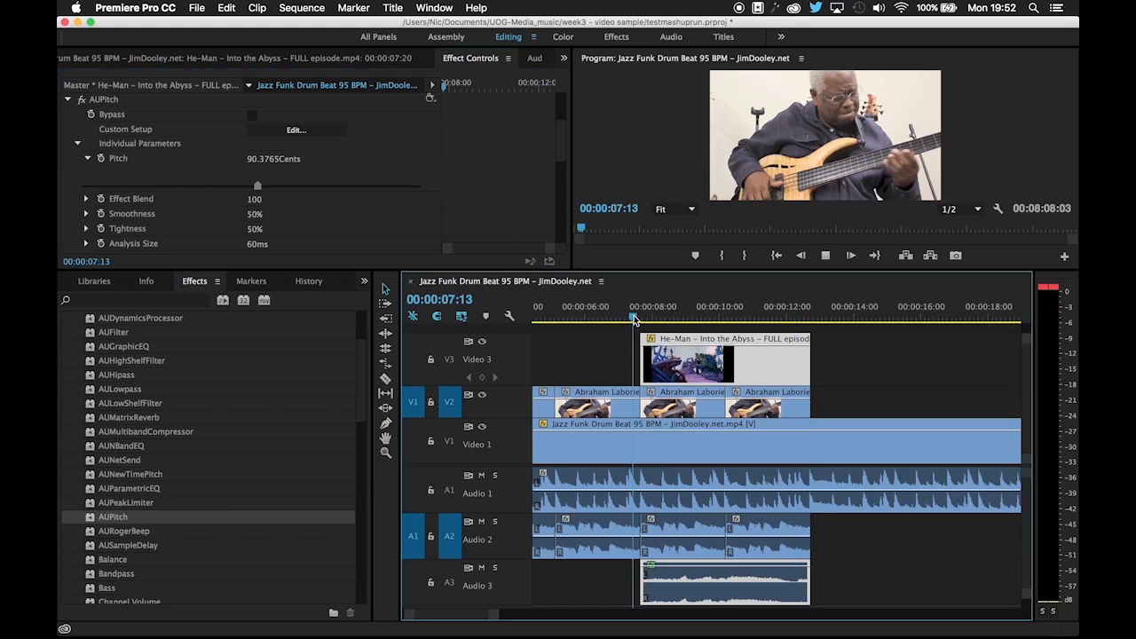
pyautogui.press('space')
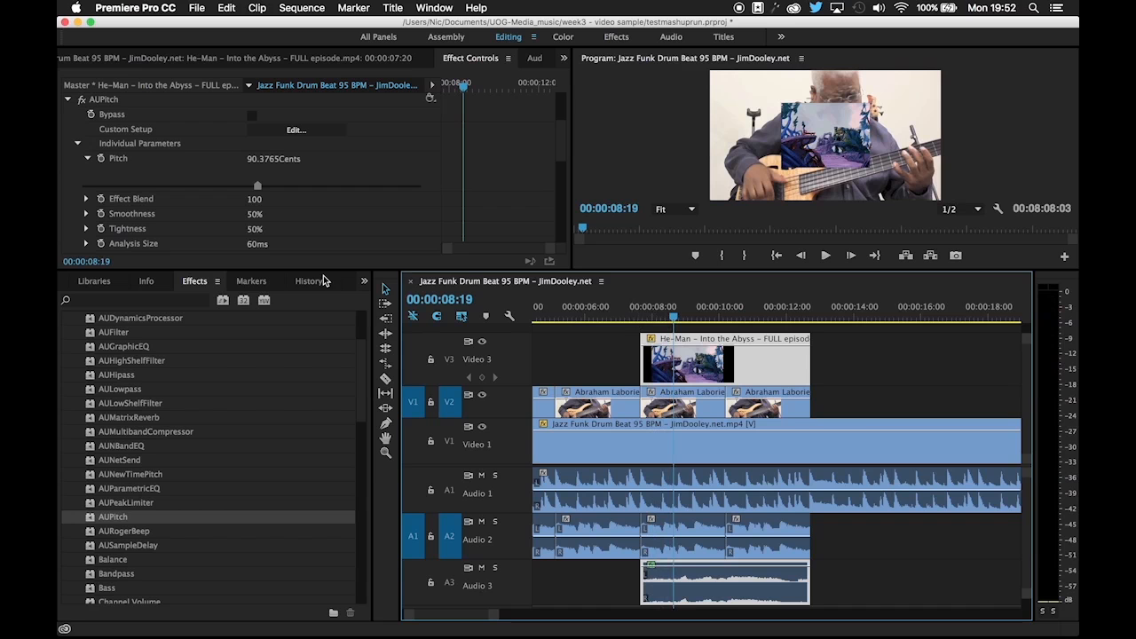
# Undo the last pitch change and play the He-Man clip from near its start
pyautogui.click(645, 318)
pyautogui.press('space')
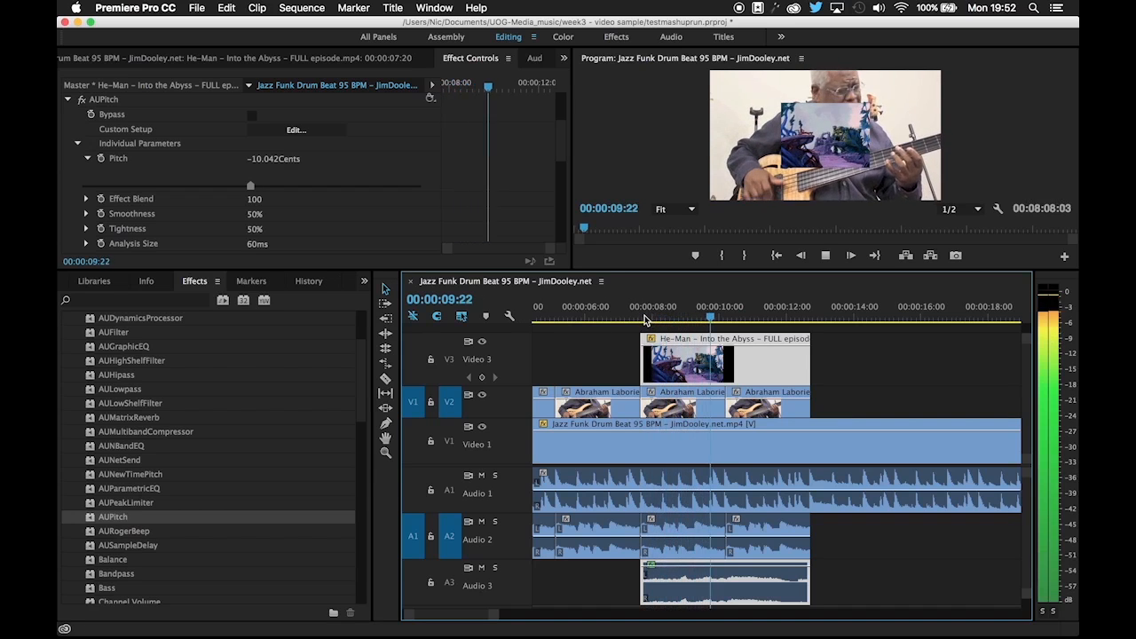
pyautogui.press('space')
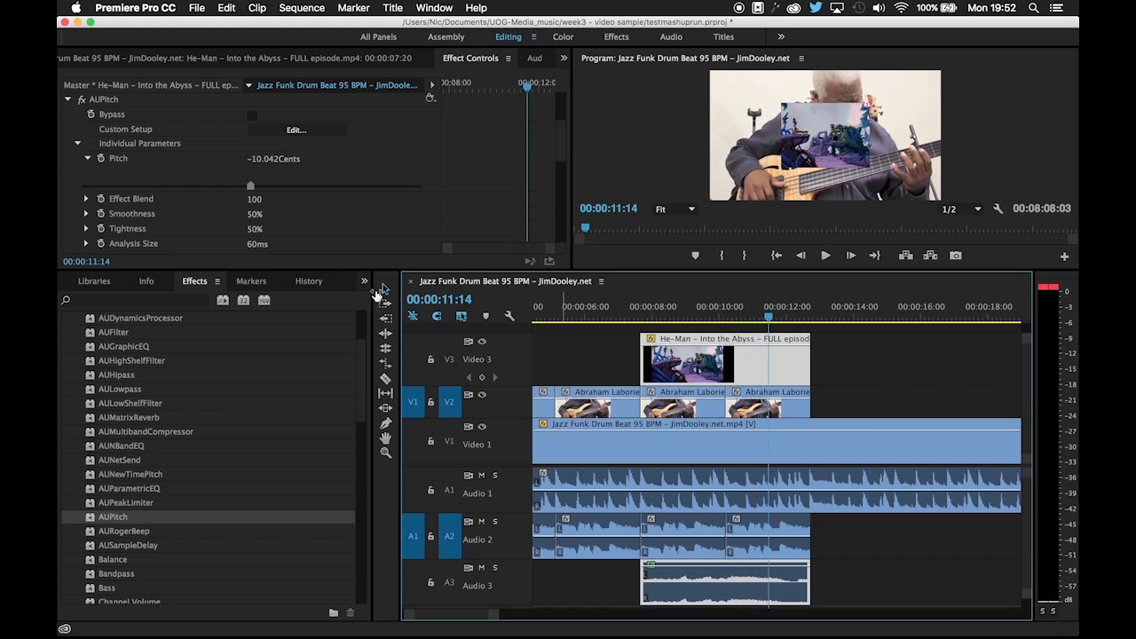
# Play the original He-Man clip in the Source monitor around its marked phrase, and compare it with the pitched clip in the sequence
pyautogui.scroll(-2, 106, 285)
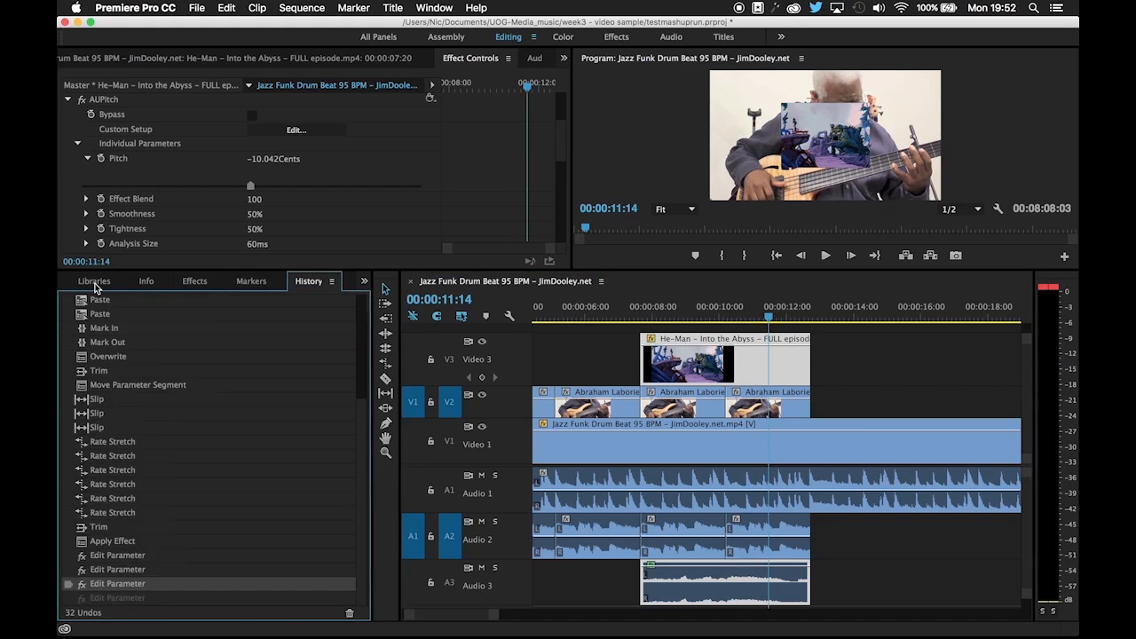
pyautogui.scroll(6, 94, 286)
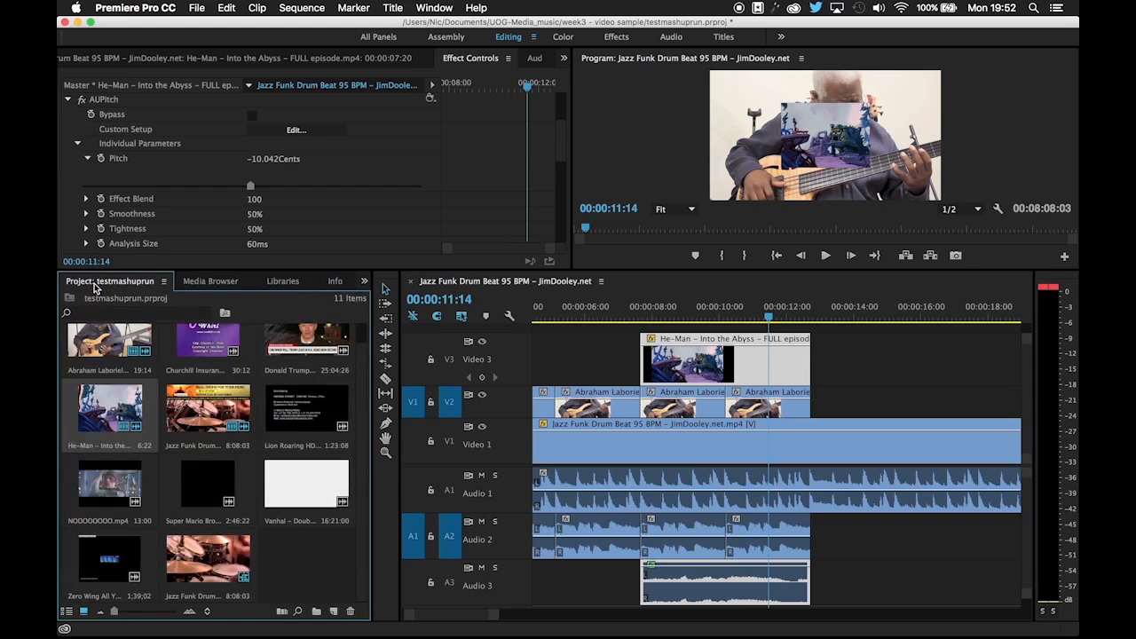
pyautogui.doubleClick(101, 428)
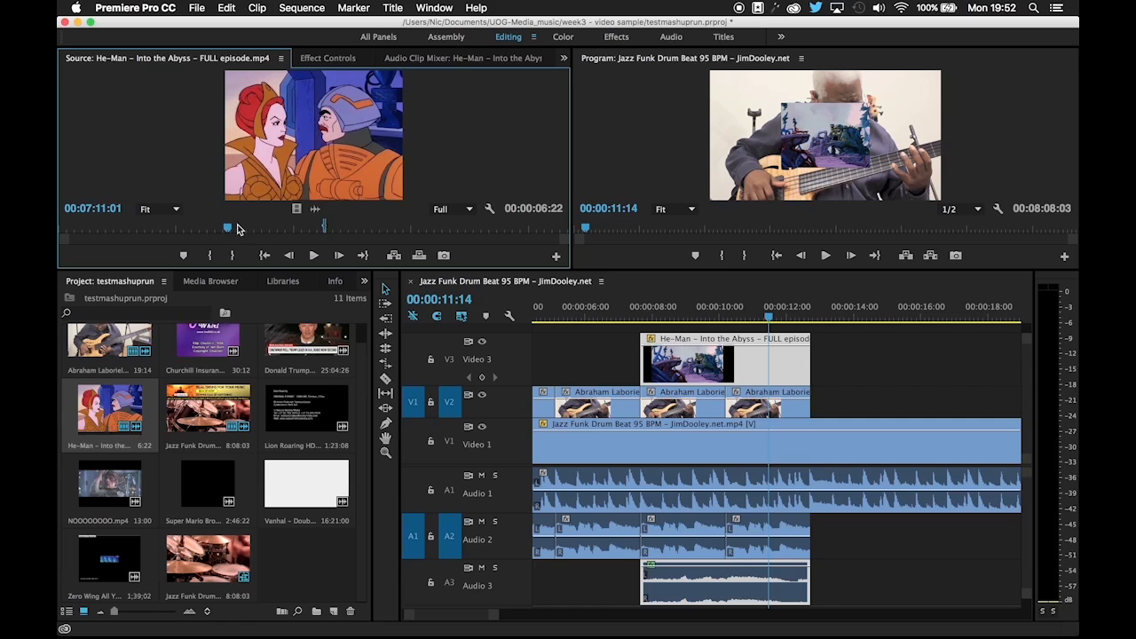
pyautogui.click(320, 229)
pyautogui.press('space')
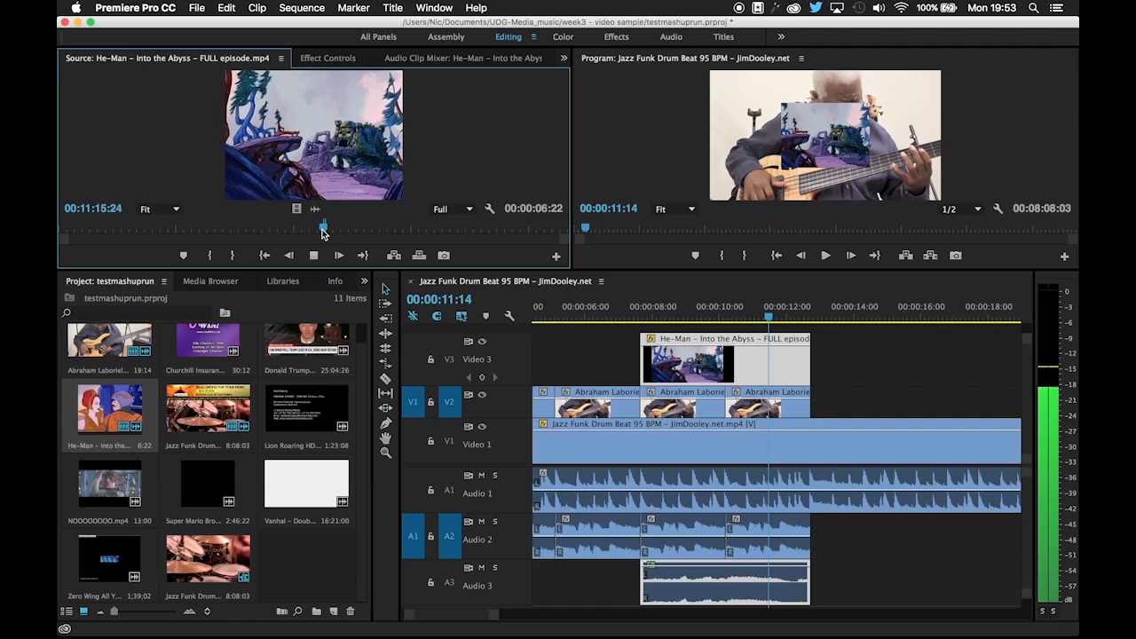
pyautogui.press('space')
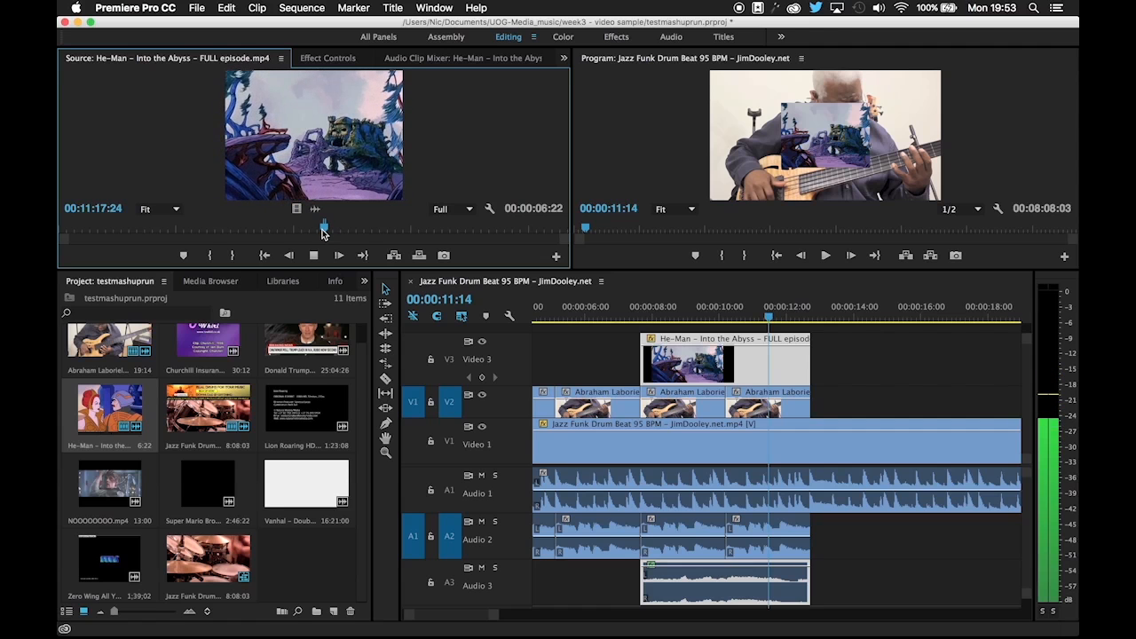
pyautogui.click(645, 323)
pyautogui.press('space')
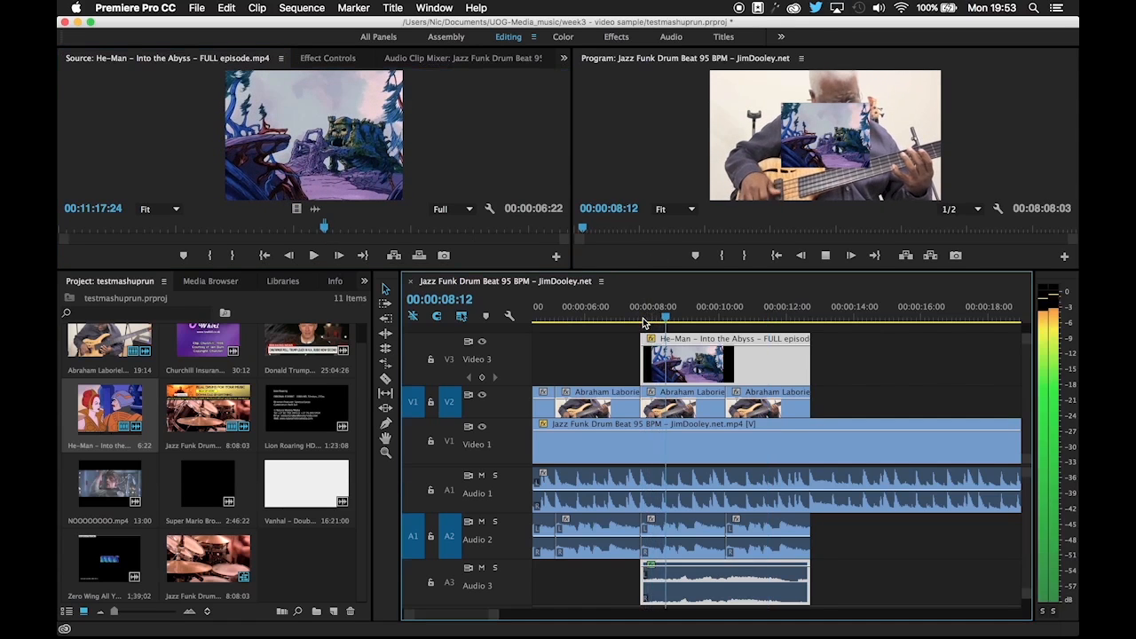
# Set the AUPitch pitch of the He-Man clip in the sequence to 70.2927 cents
pyautogui.doubleClick(706, 573)
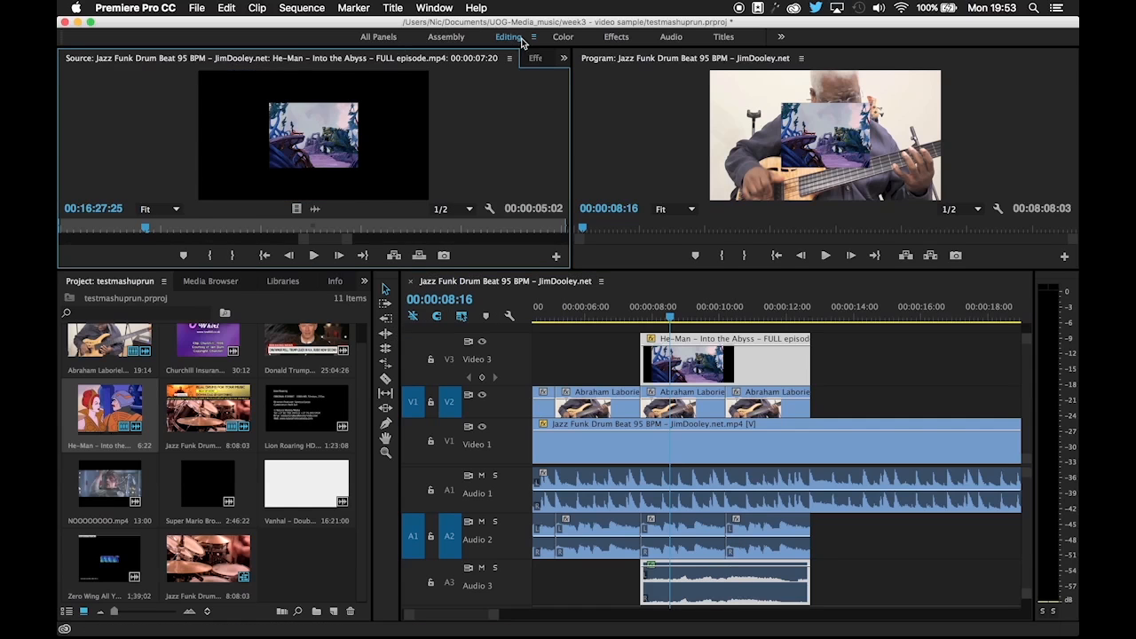
pyautogui.click(536, 57)
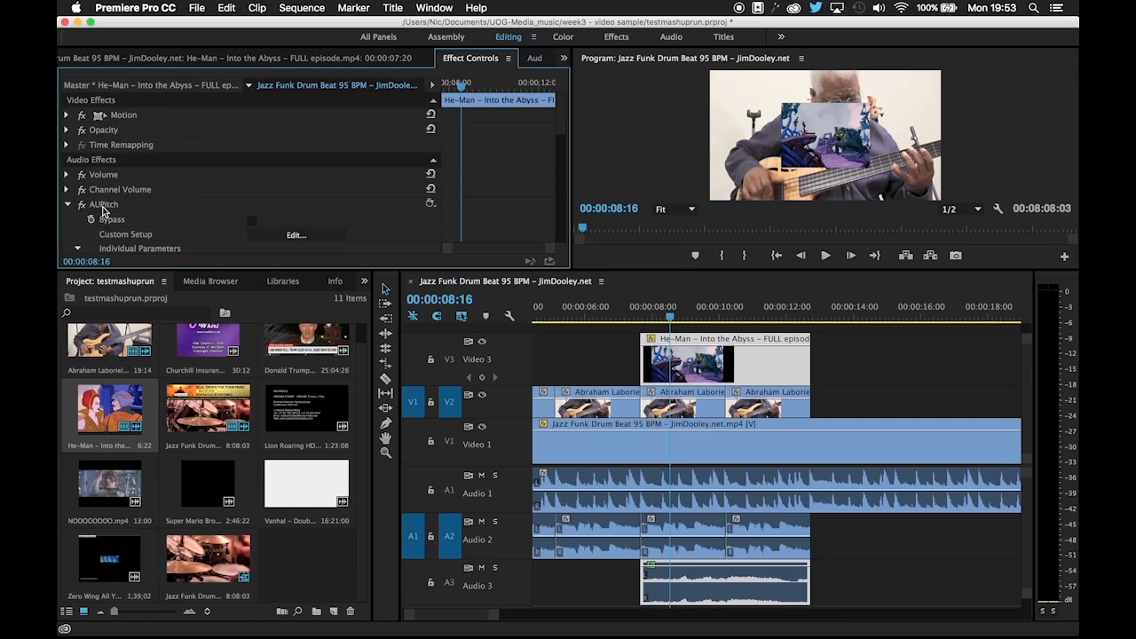
pyautogui.scroll(-2, 105, 229)
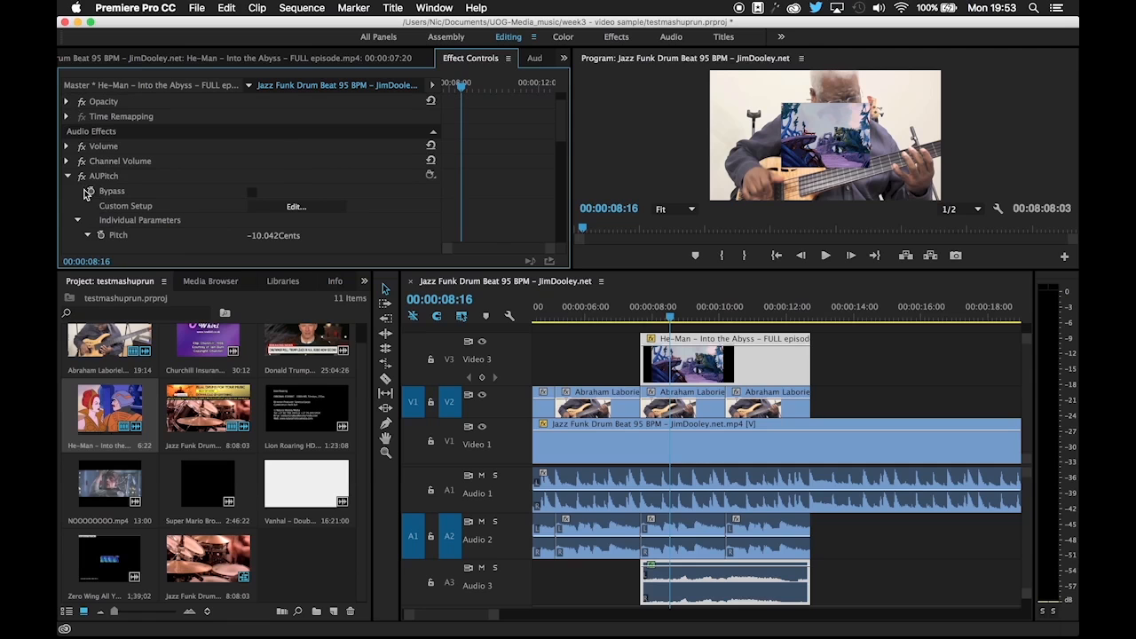
pyautogui.scroll(-5, 266, 242)
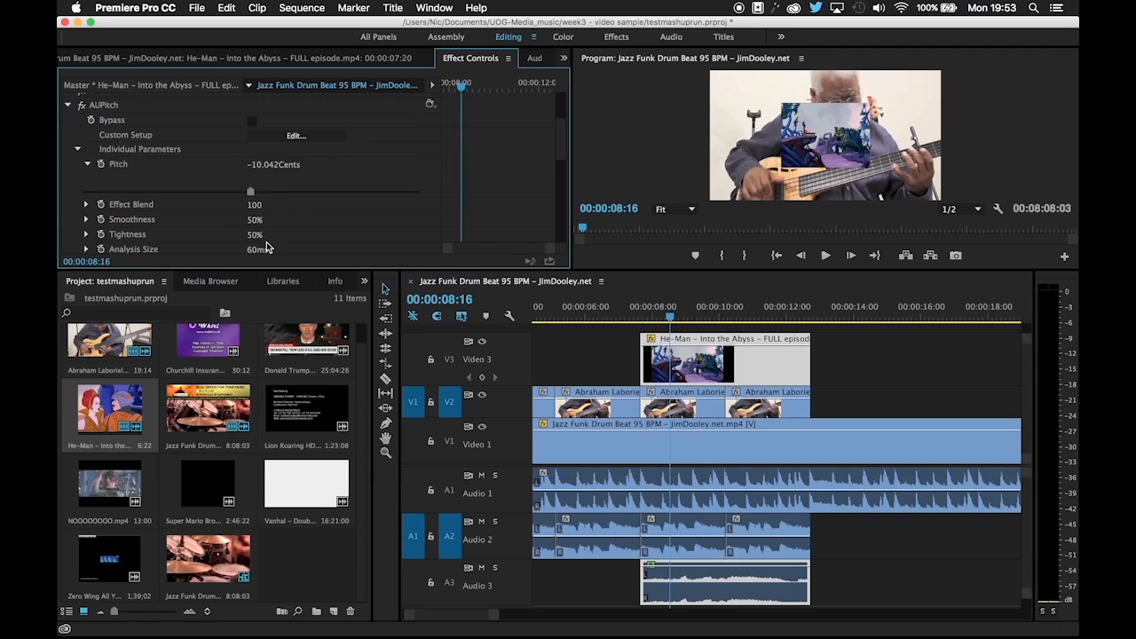
pyautogui.moveTo(251, 193); pyautogui.dragTo(252, 191)
# Play the pitched He-Man clip against the beat from 00:00:07:22, and return the playhead to 00:00:07:07
pyautogui.click(644, 309)
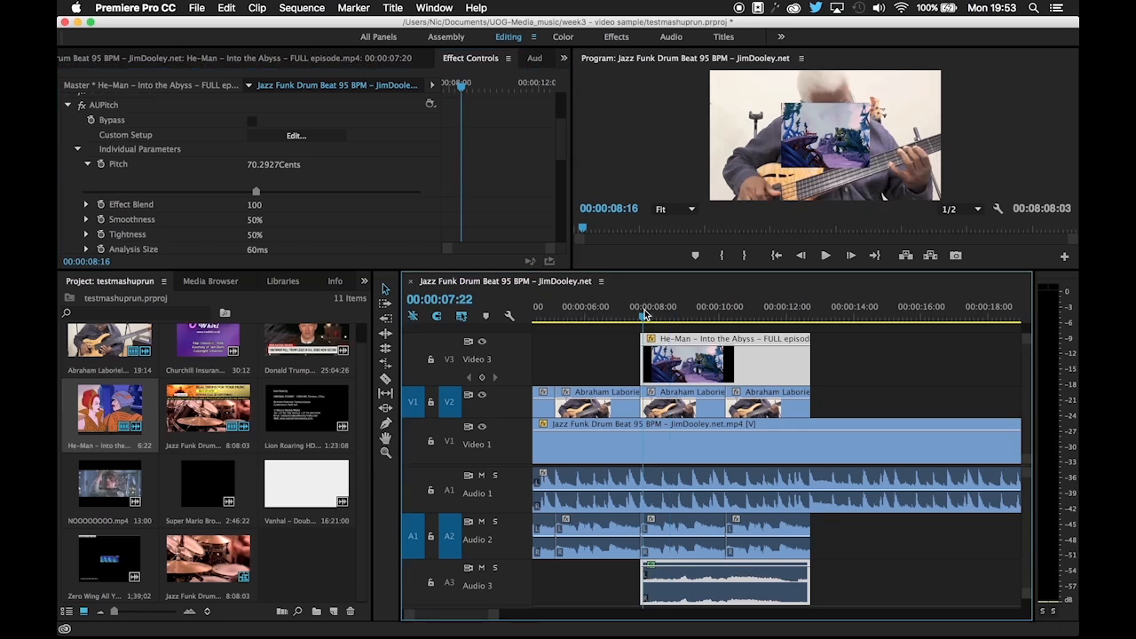
pyautogui.press('space')
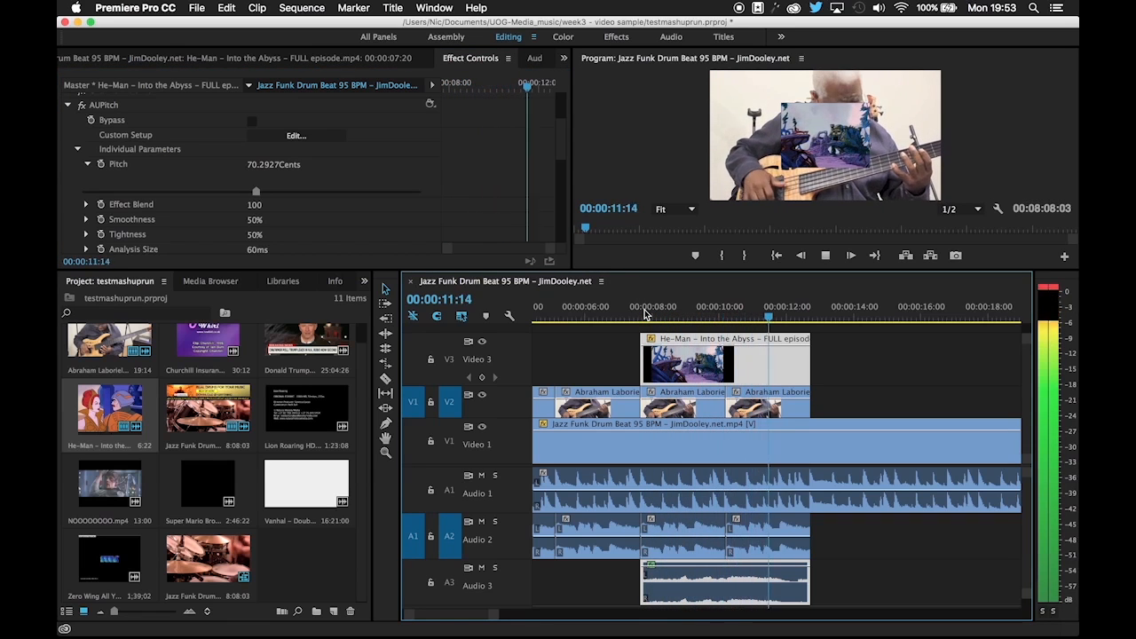
pyautogui.press('space')
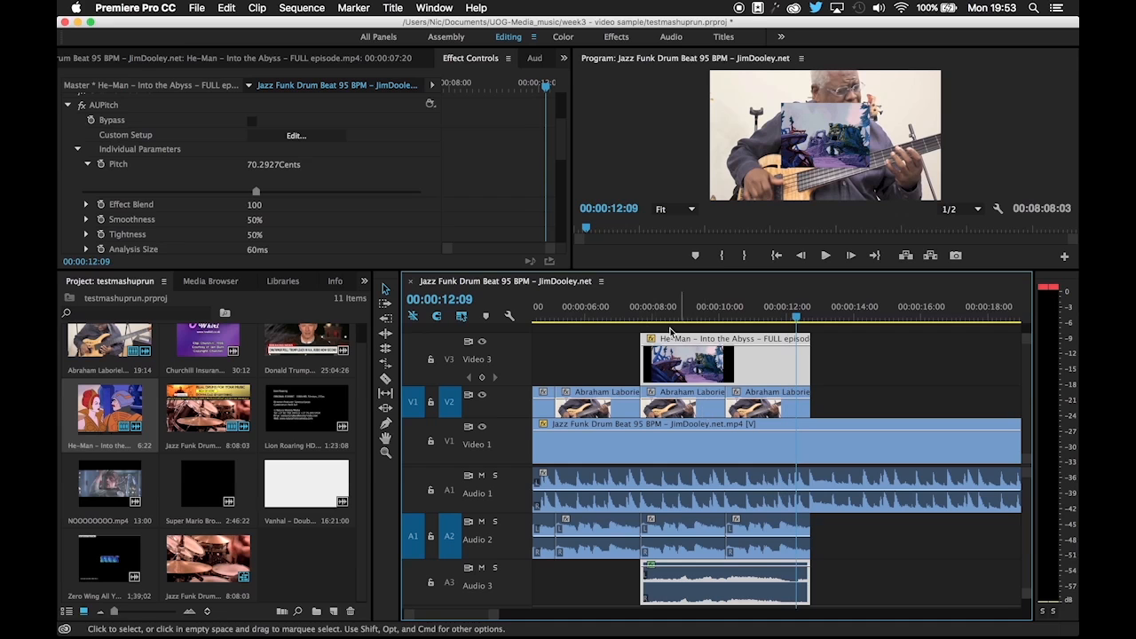
pyautogui.click(628, 318)
pyautogui.press('space')
pyautogui.click(628, 318)
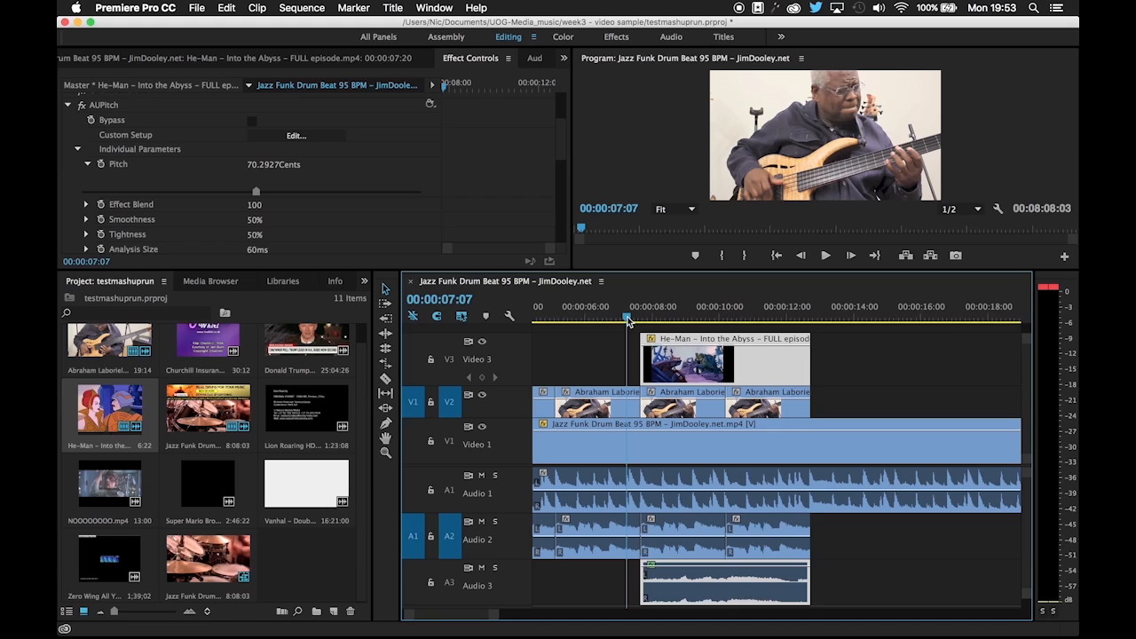
# Set the Motion scale of the He-Man clip in the sequence to 280
pyautogui.click(633, 318)
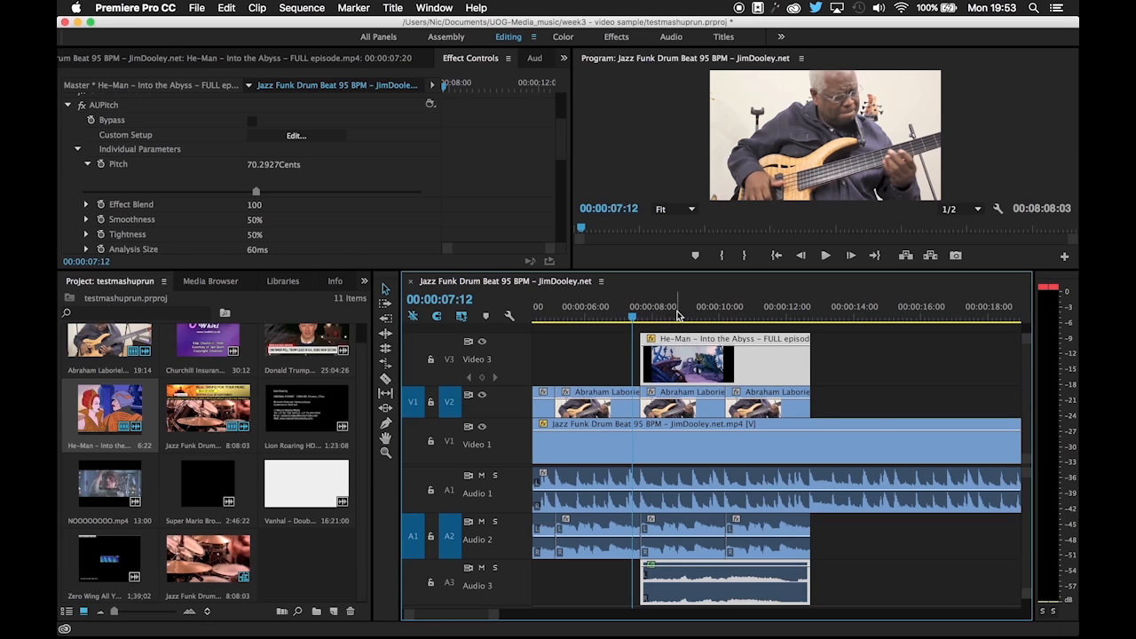
pyautogui.moveTo(678, 315); pyautogui.dragTo(693, 318)
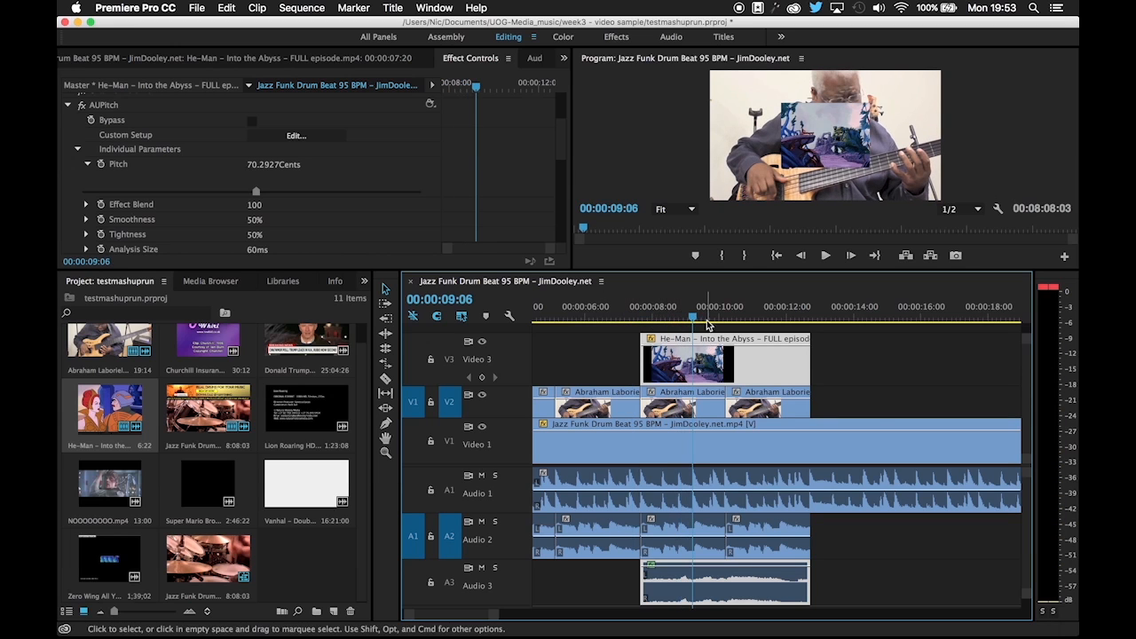
pyautogui.doubleClick(743, 344)
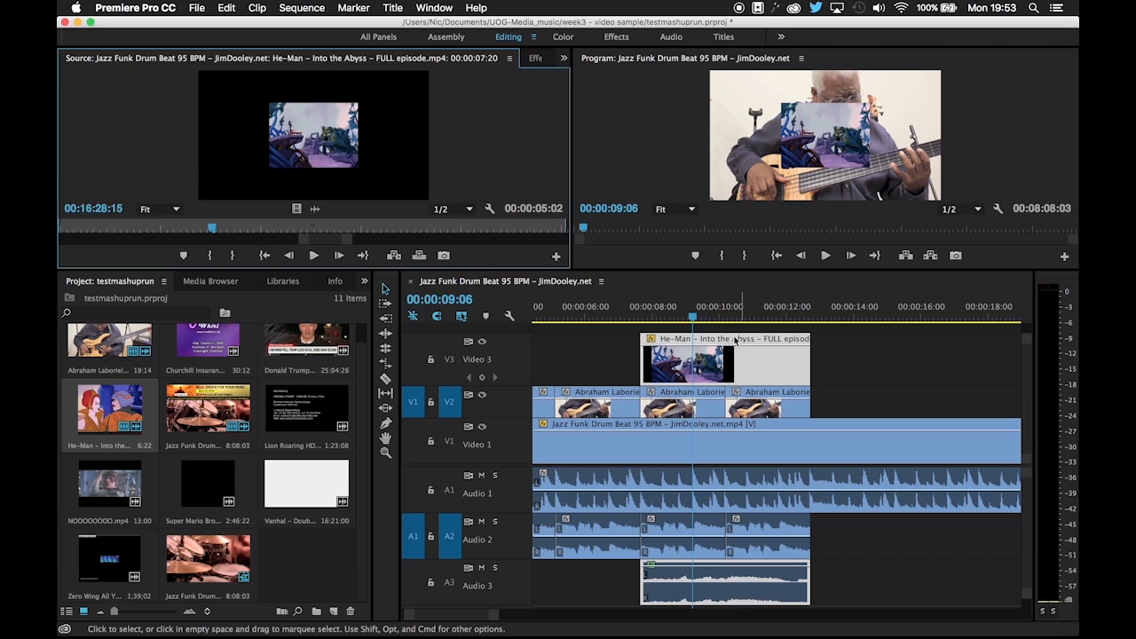
pyautogui.click(533, 58)
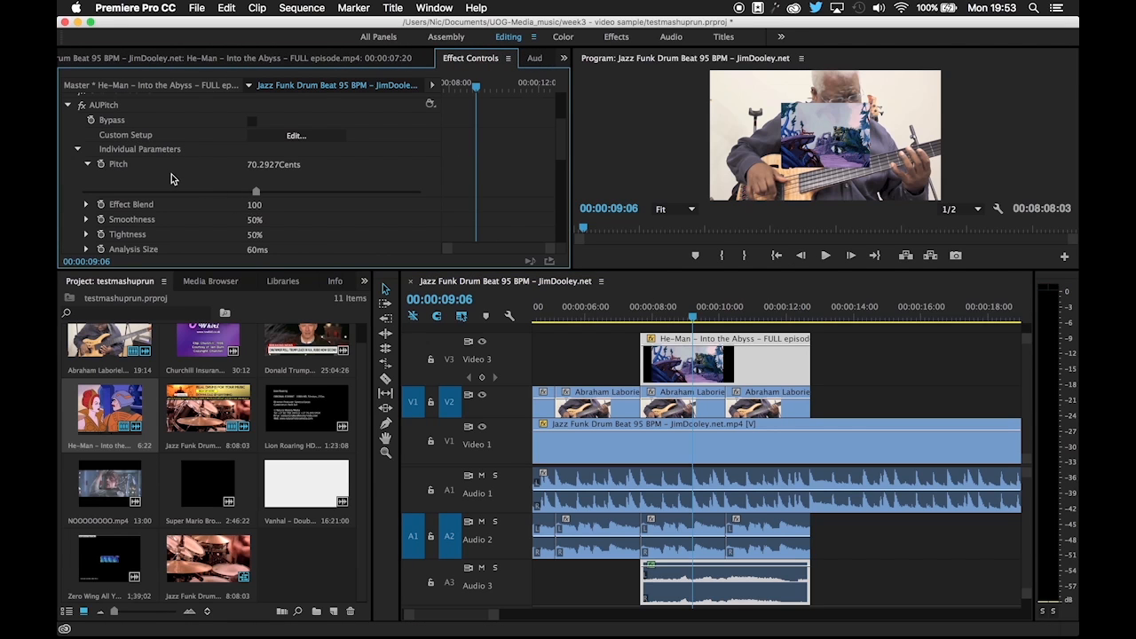
pyautogui.scroll(5, 92, 140)
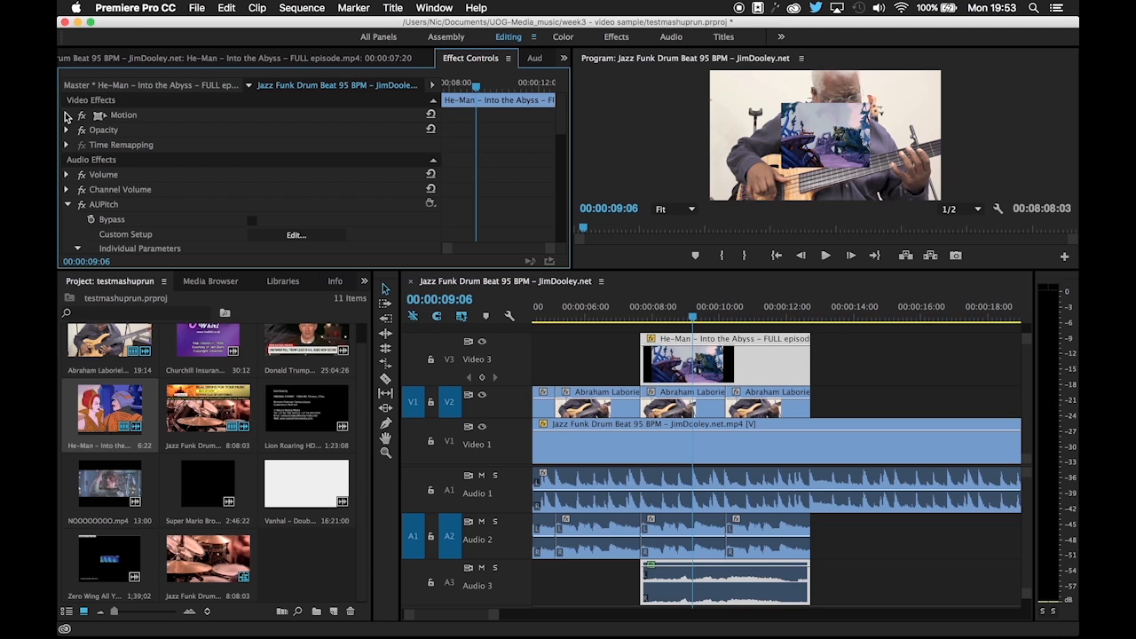
pyautogui.click(66, 116)
pyautogui.moveTo(251, 148); pyautogui.dragTo(412, 148)
# Return the sequence playhead to 00:00:00:00, and mark a 00:00:03:12 section around the roar in the Lion Roaring source clip
pyautogui.scroll(3, 572, 349)
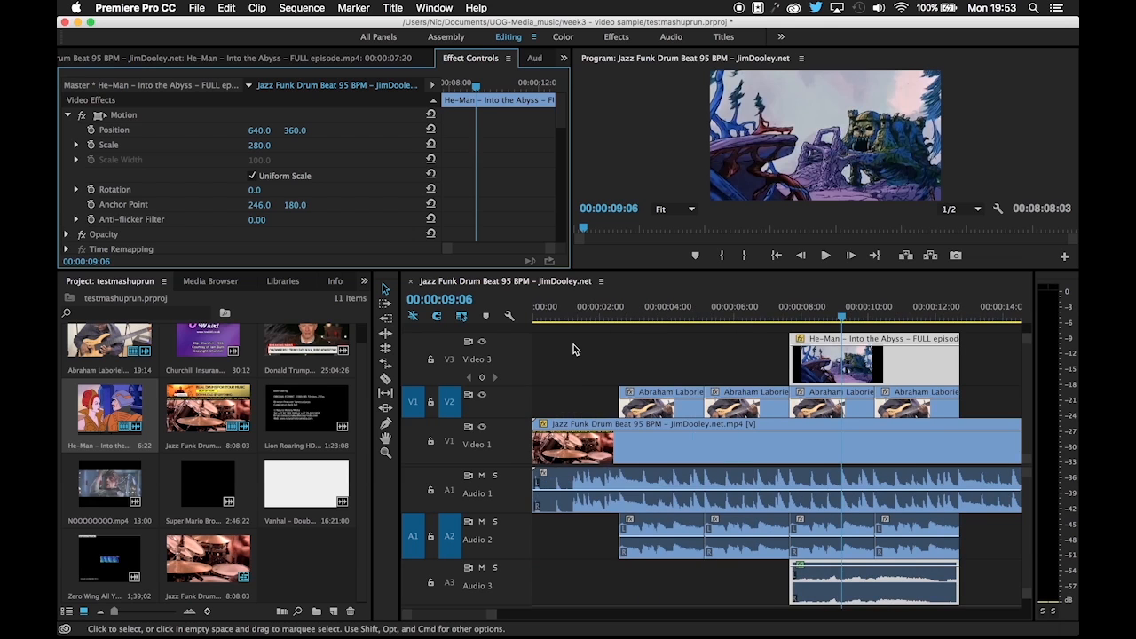
pyautogui.moveTo(544, 313); pyautogui.dragTo(519, 316)
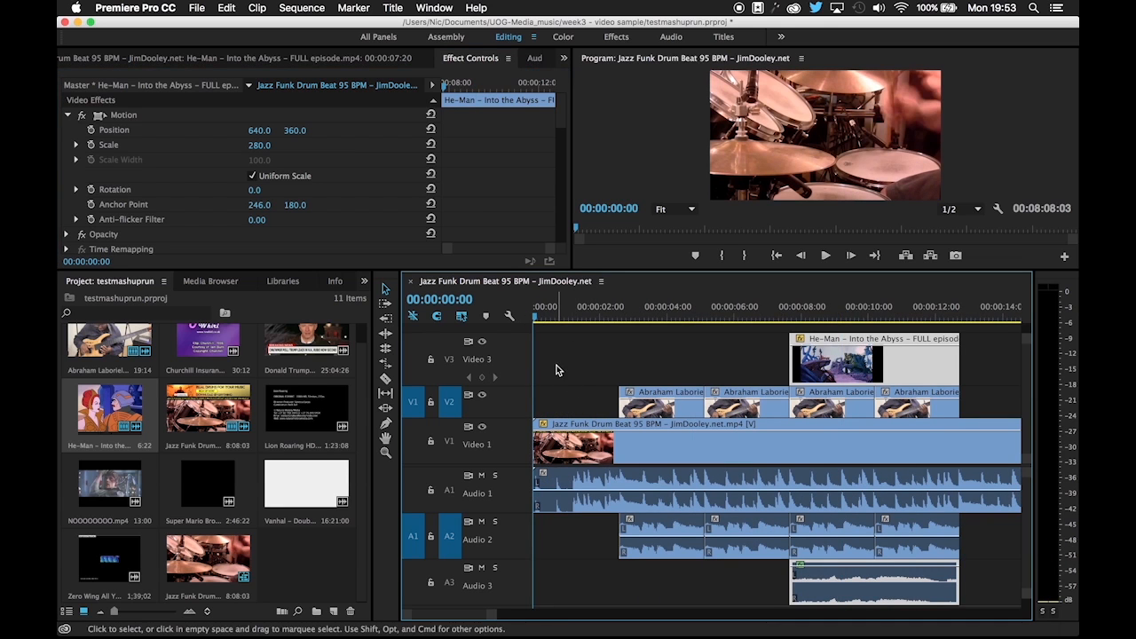
pyautogui.scroll(1, 196, 493)
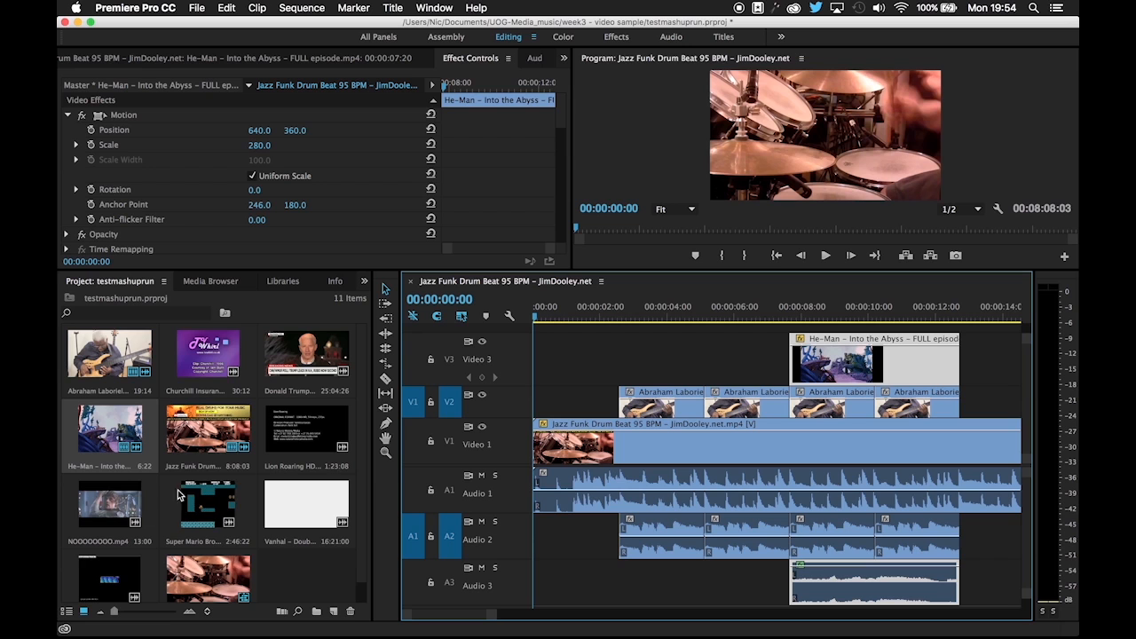
pyautogui.doubleClick(288, 435)
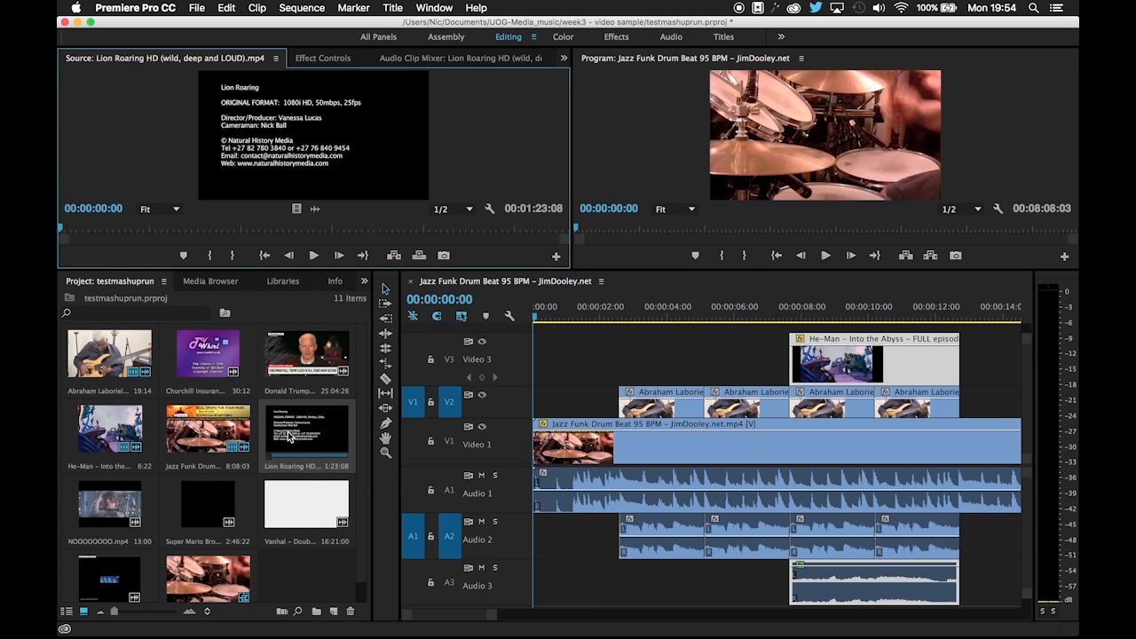
pyautogui.moveTo(186, 233)
pyautogui.mouseDown()
pyautogui.moveTo(134, 232)
pyautogui.moveTo(176, 233)
pyautogui.mouseUp()
pyautogui.press('i')
pyautogui.press('space')
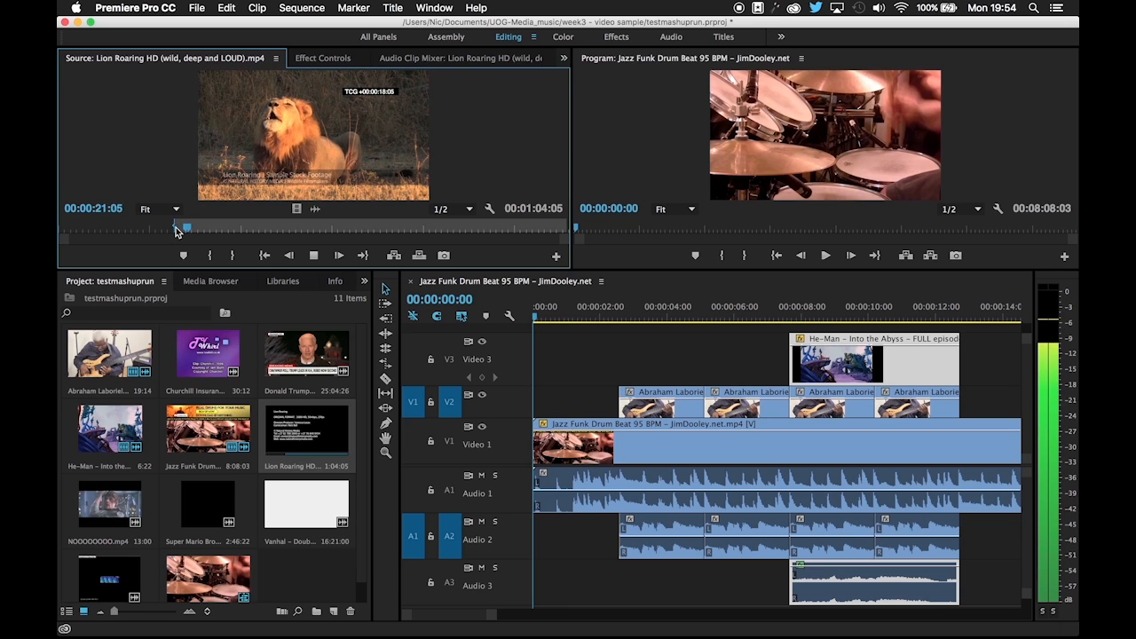
pyautogui.press('o')
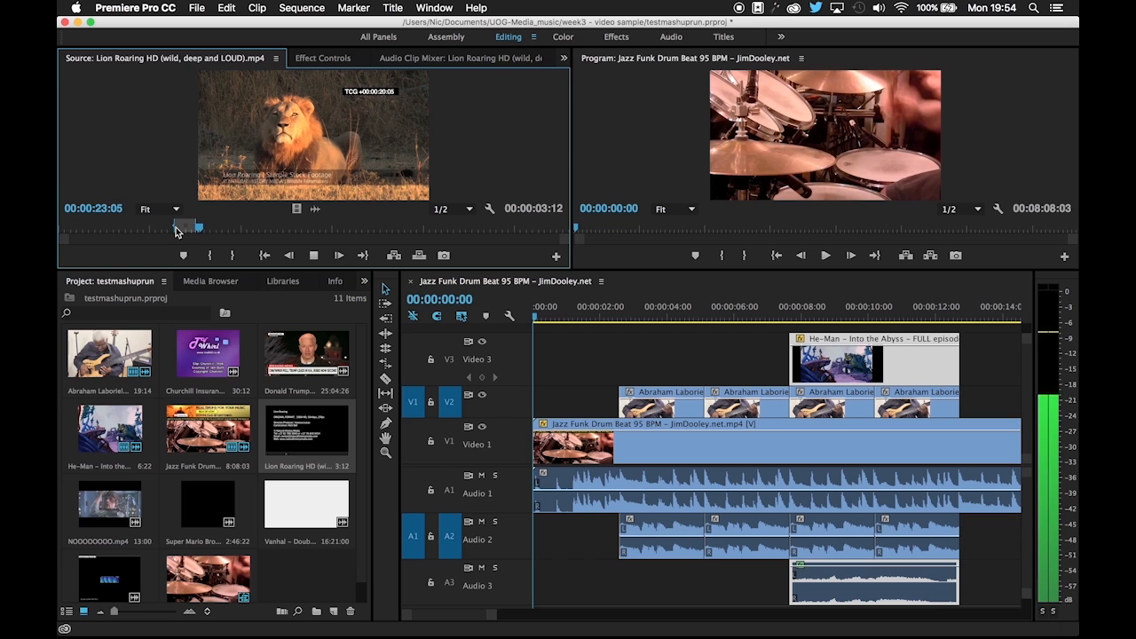
pyautogui.press('space')
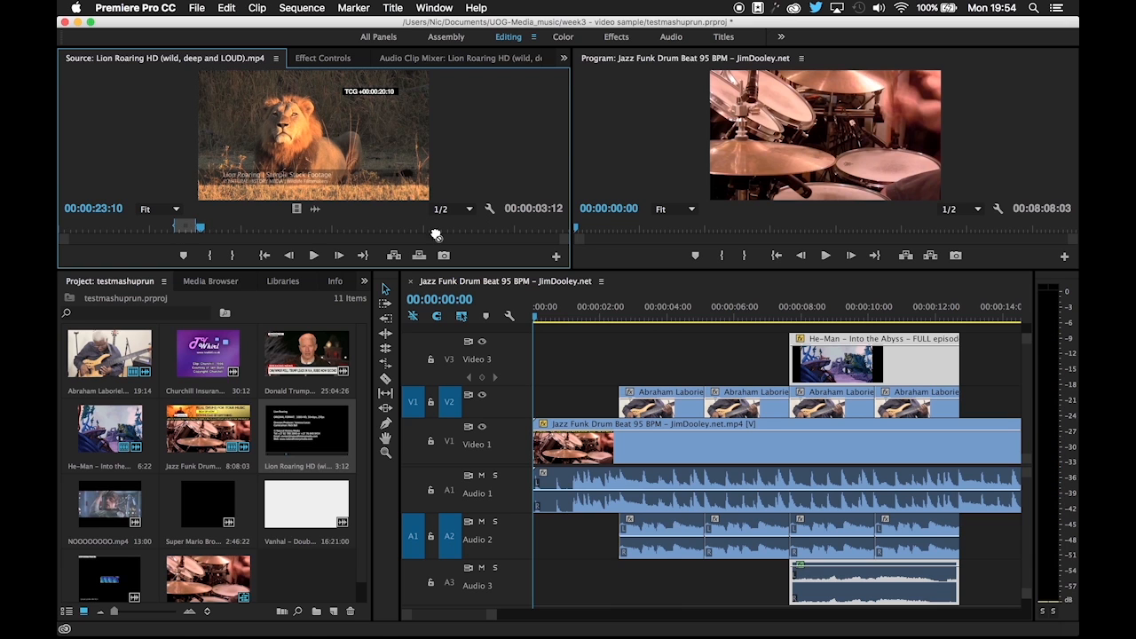
# Place the marked lion section at the start of the sequence on Video 3 and Audio 3, and play it against the beat
pyautogui.moveTo(436, 234); pyautogui.dragTo(580, 342)
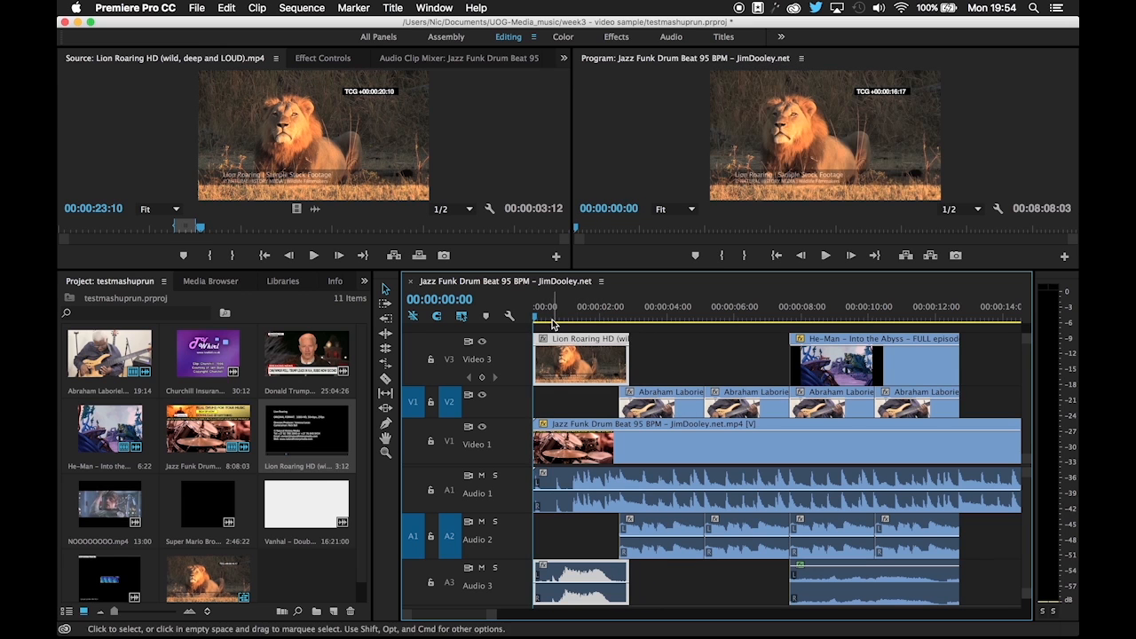
pyautogui.press('space')
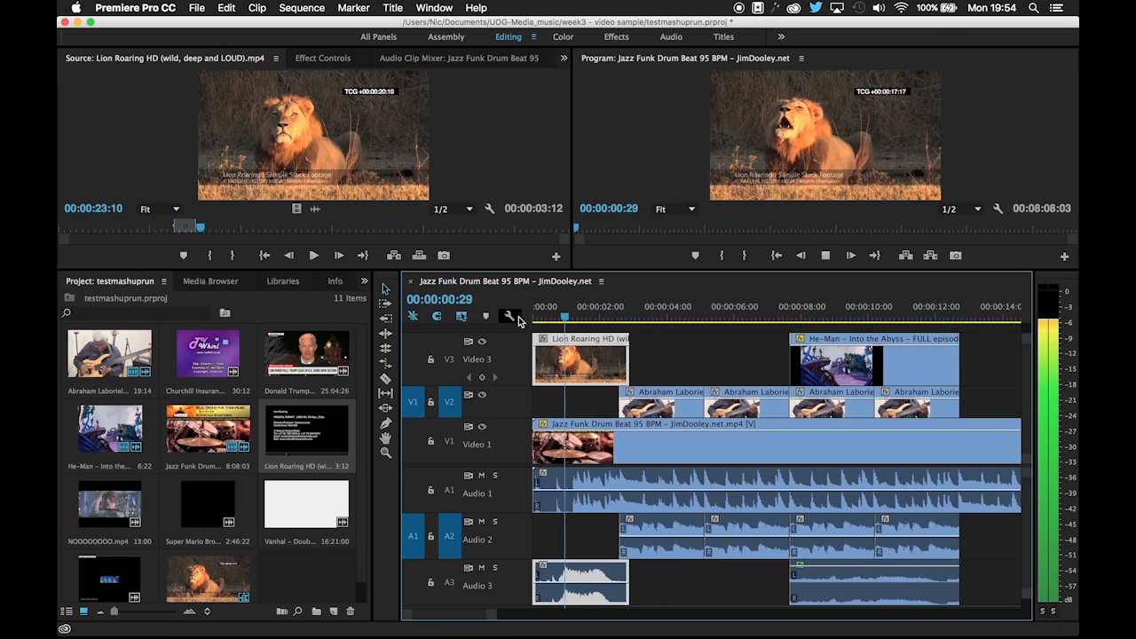
pyautogui.press('space')
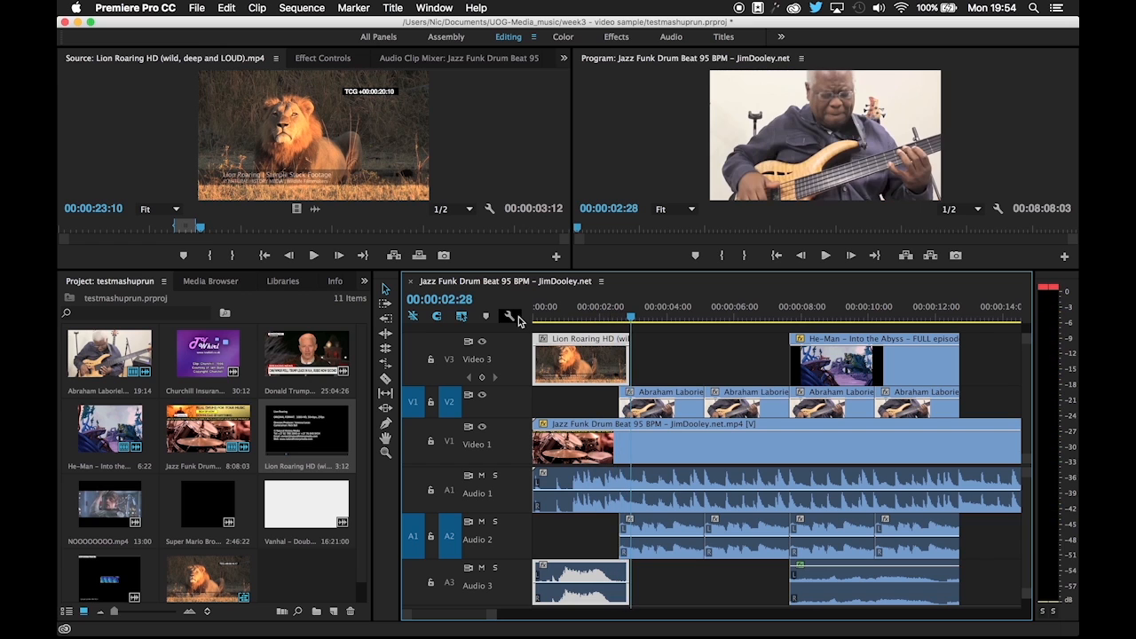
# Move the lion clip slightly later on Video 3 and play the sequence from its beginning
pyautogui.moveTo(561, 341); pyautogui.dragTo(586, 341)
pyautogui.click(535, 319)
pyautogui.press('space')
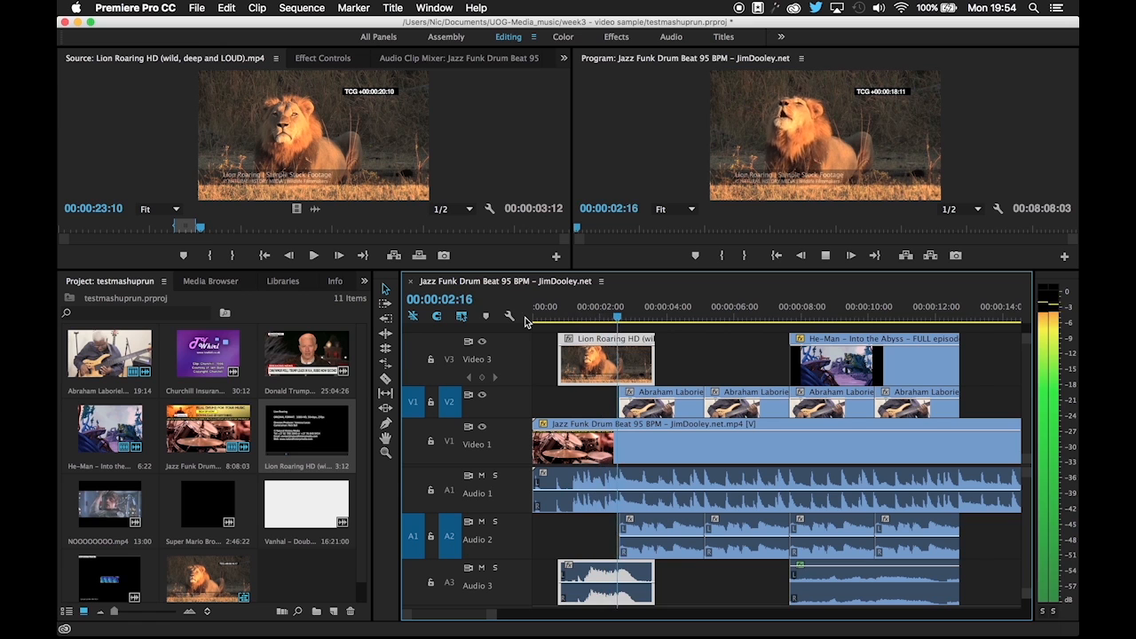
pyautogui.press('space')
# Trim both ends of the lion clip closer to the roar and play it against the drum entry
pyautogui.moveTo(653, 353); pyautogui.dragTo(640, 354)
pyautogui.moveTo(561, 358); pyautogui.dragTo(573, 358)
pyautogui.click(576, 320)
pyautogui.press('space')
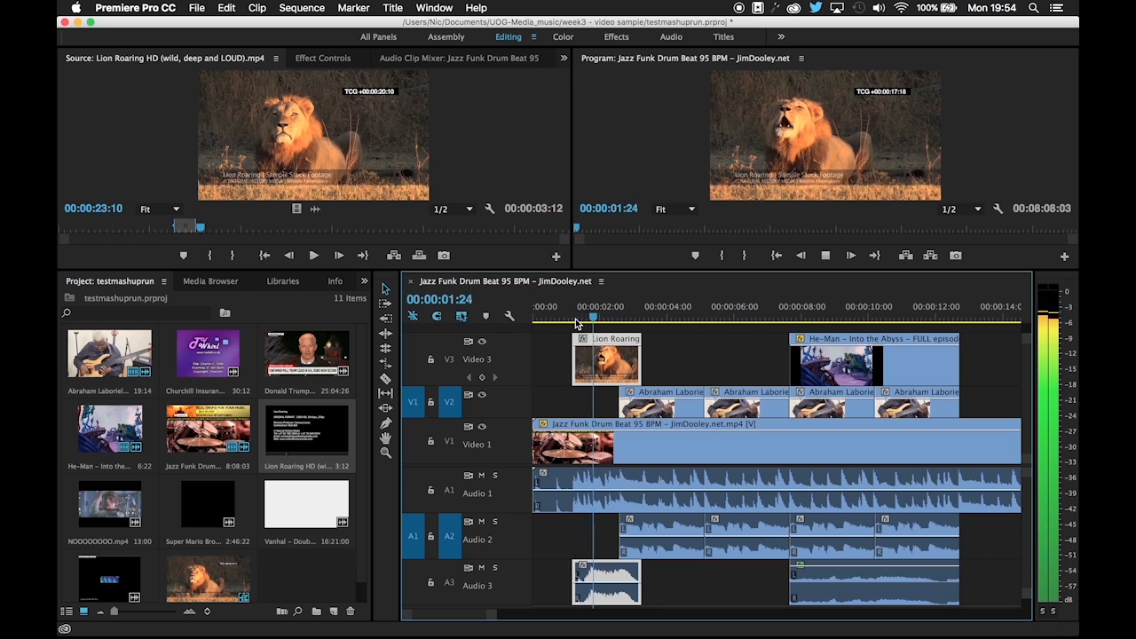
pyautogui.press('space')
pyautogui.click(569, 318)
pyautogui.press('space')
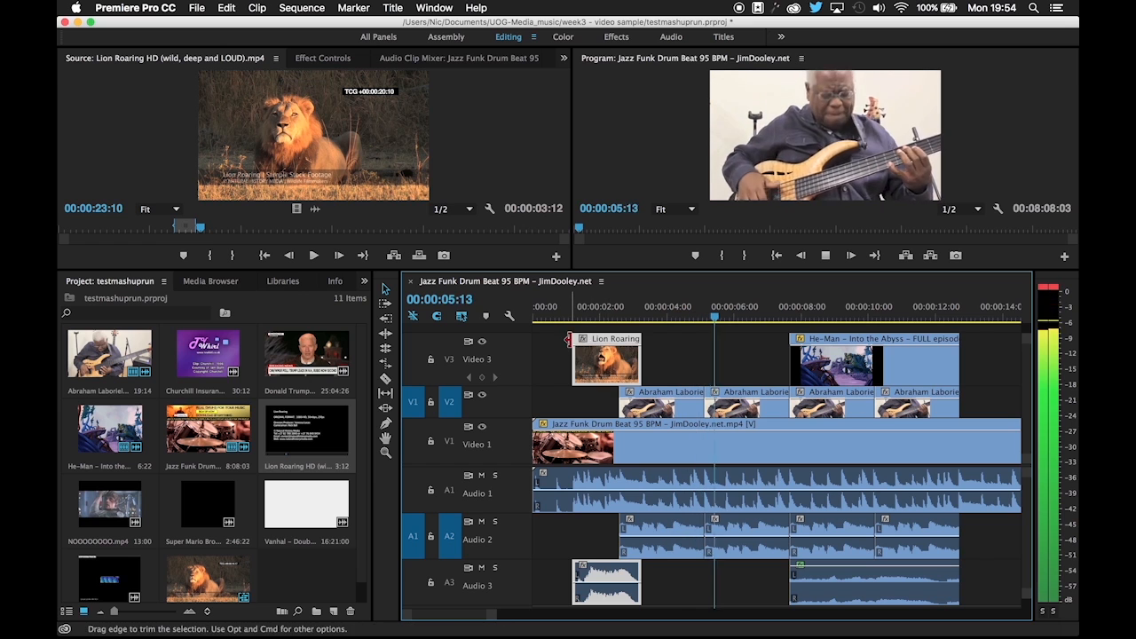
# Start the lion clip at 00:00:01:06 with a longer lead-in, and trim its end to a length of about 00:00:01:19
pyautogui.click(577, 317)
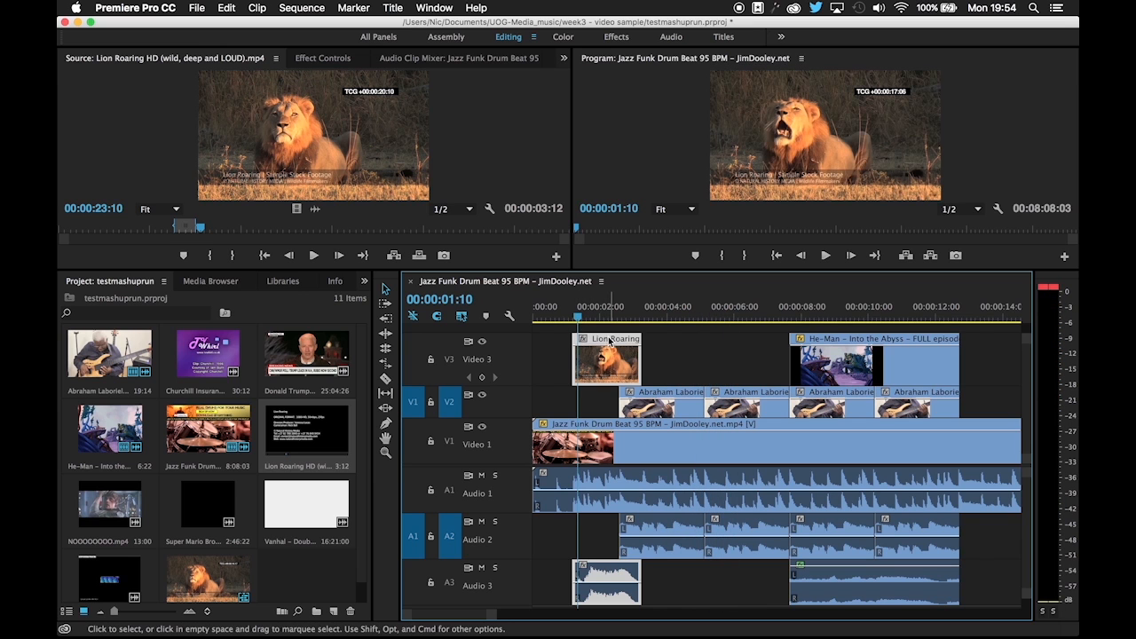
pyautogui.moveTo(604, 343); pyautogui.dragTo(590, 345)
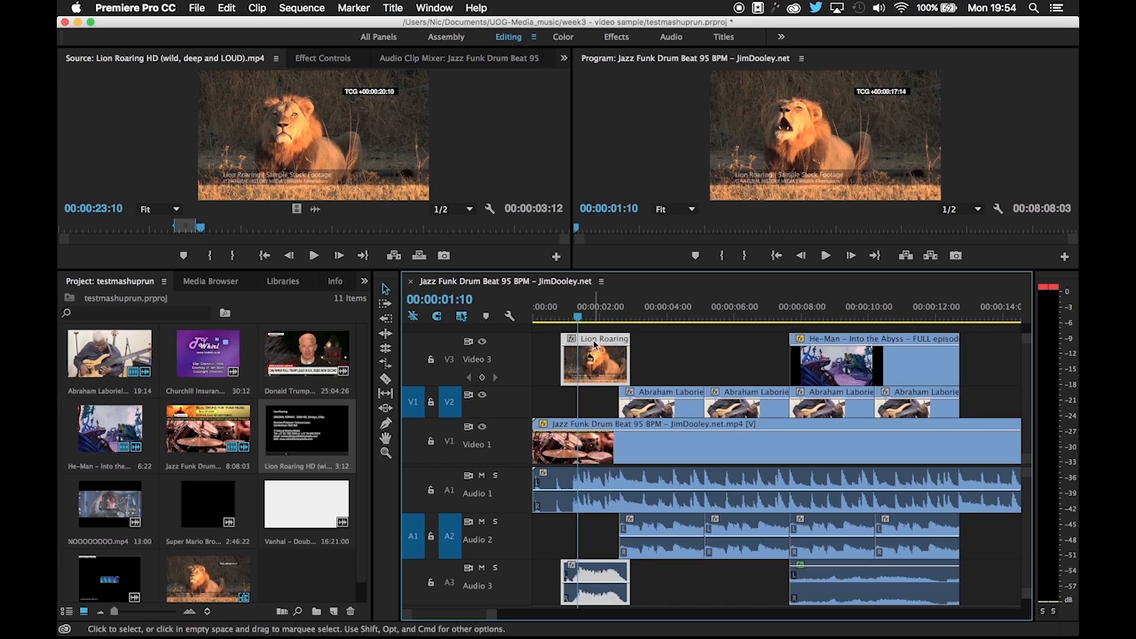
pyautogui.moveTo(595, 344); pyautogui.dragTo(612, 345)
pyautogui.moveTo(544, 317); pyautogui.dragTo(609, 345)
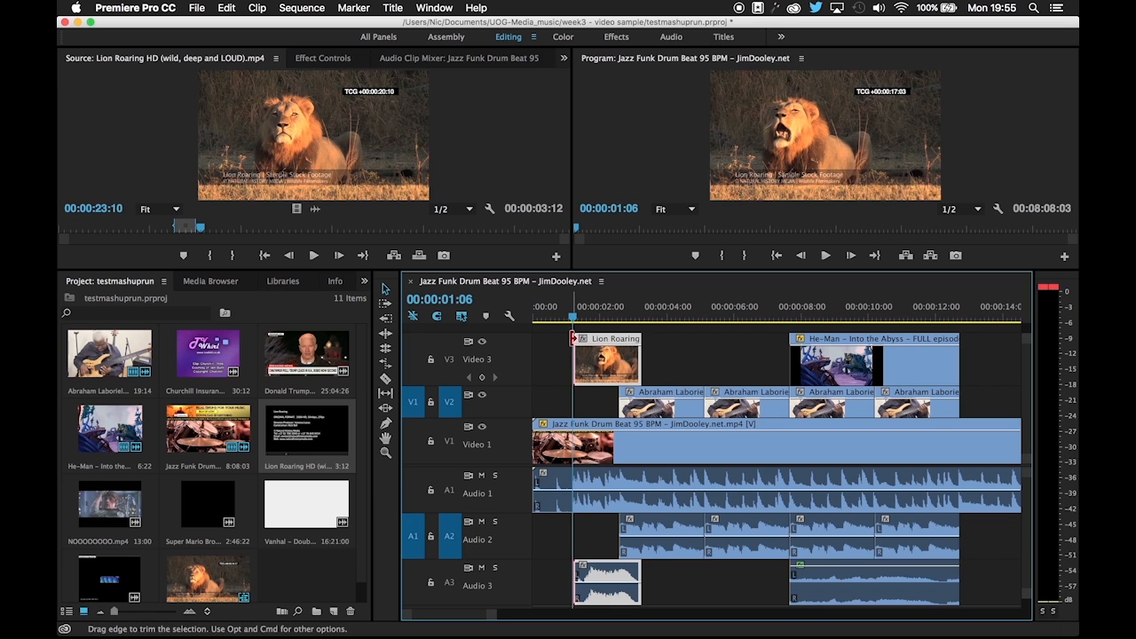
pyautogui.moveTo(572, 337); pyautogui.dragTo(620, 344)
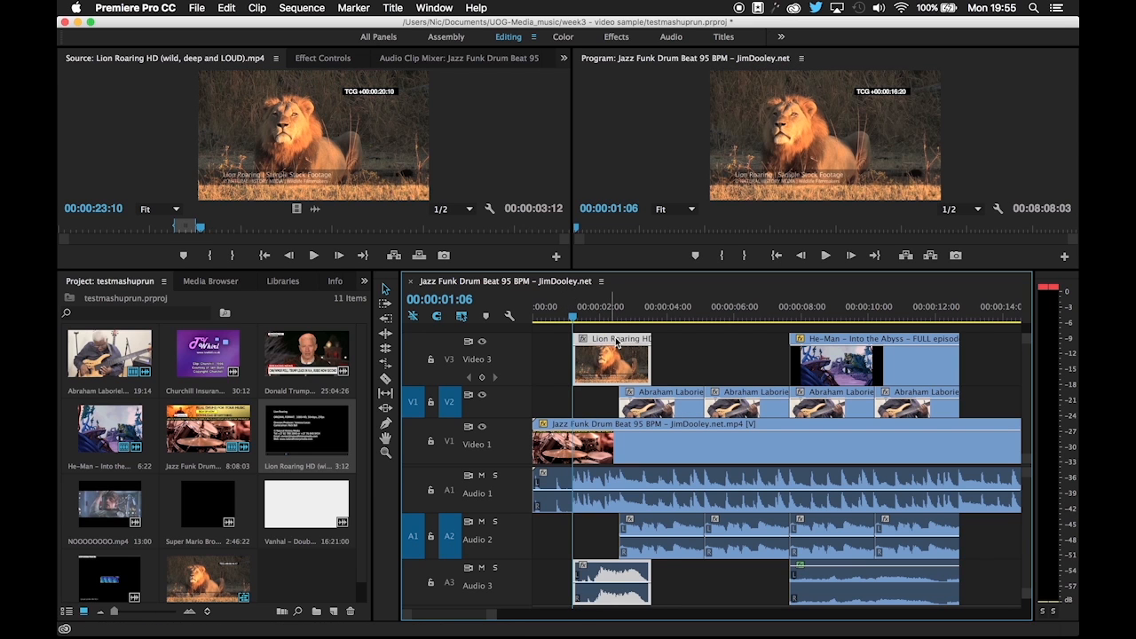
pyautogui.click(384, 355)
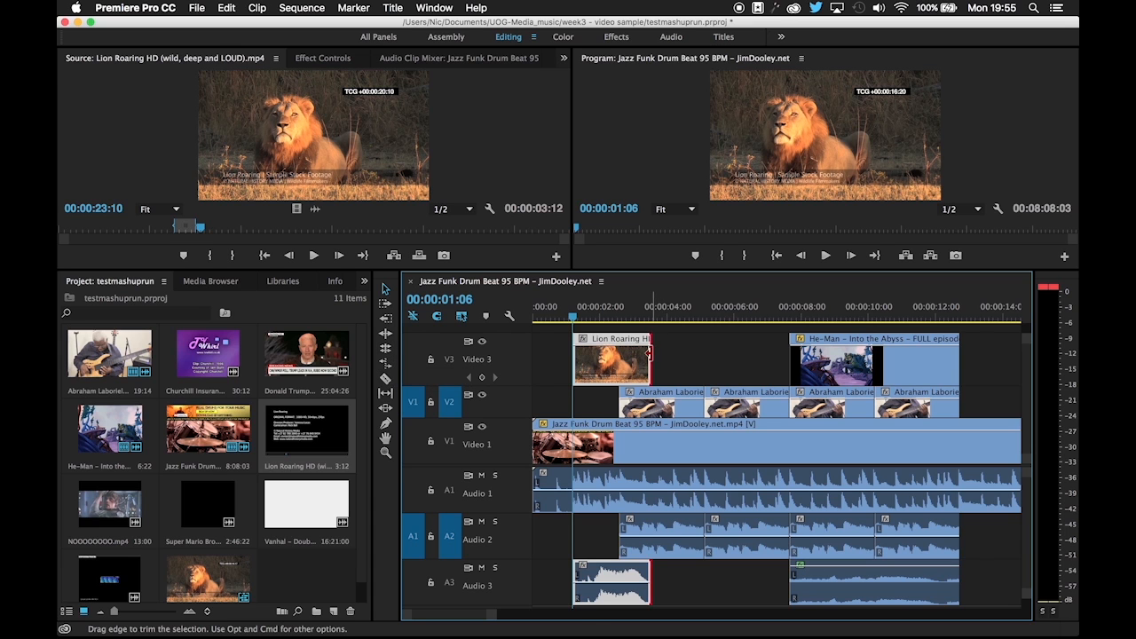
pyautogui.moveTo(649, 353); pyautogui.dragTo(626, 353)
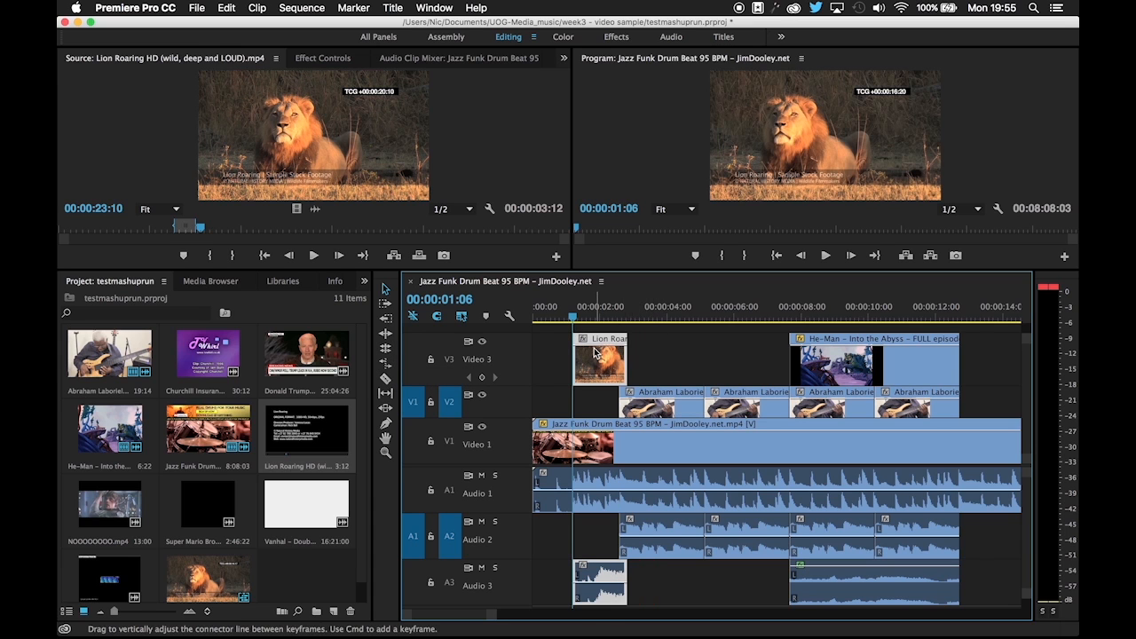
# Apply the AUPitch audio effect to the lion clip in the sequence
pyautogui.doubleClick(592, 568)
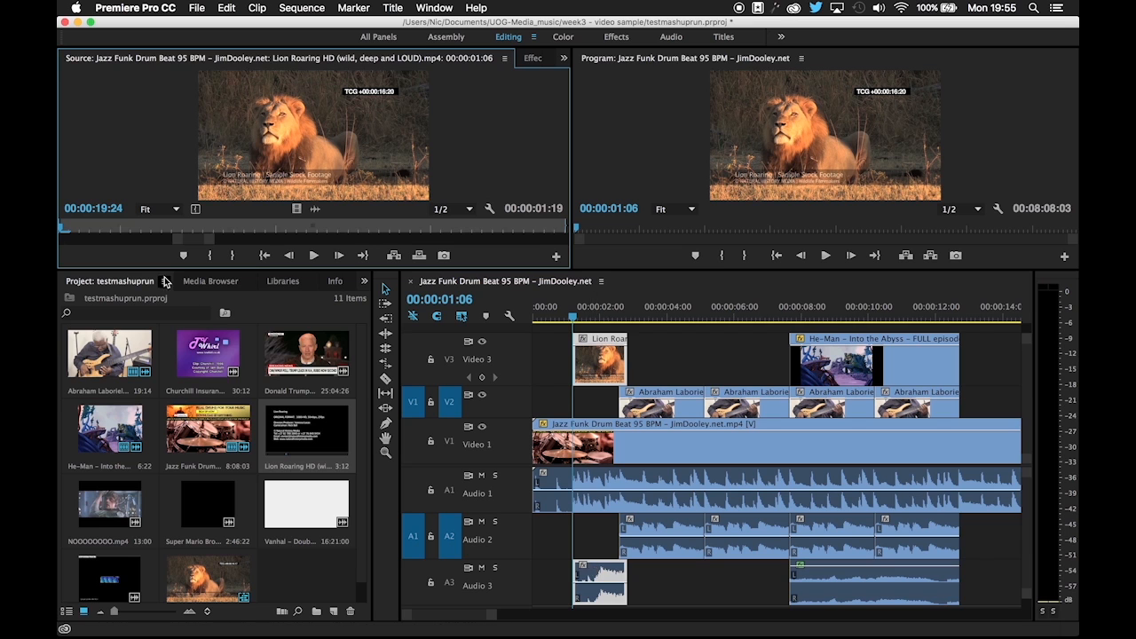
pyautogui.click(532, 55)
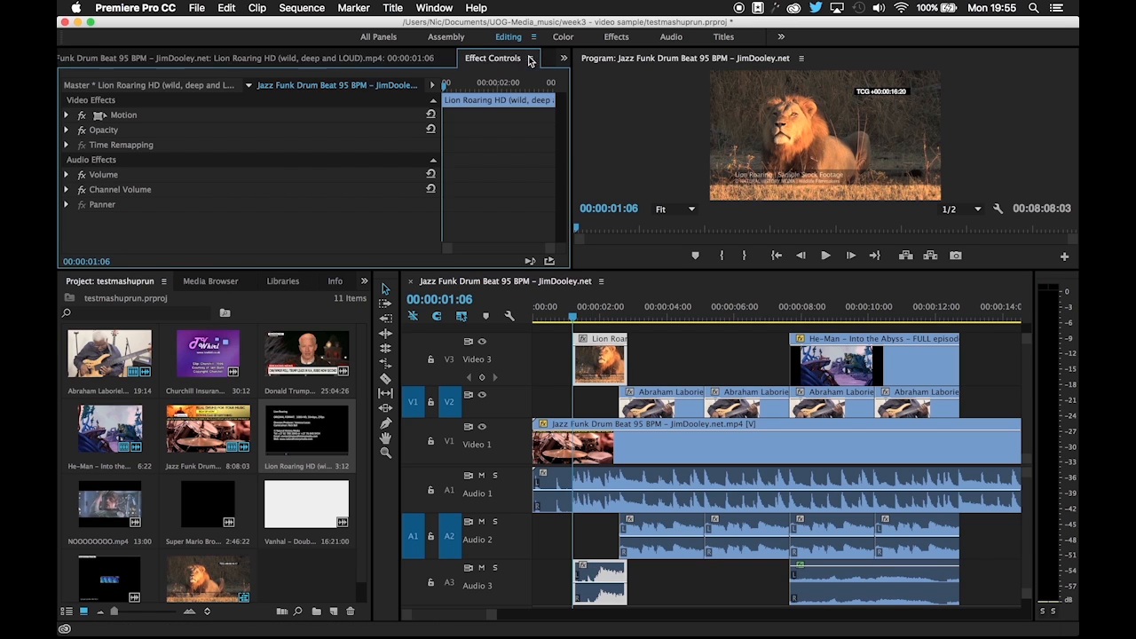
pyautogui.click(315, 286)
pyautogui.click(194, 281)
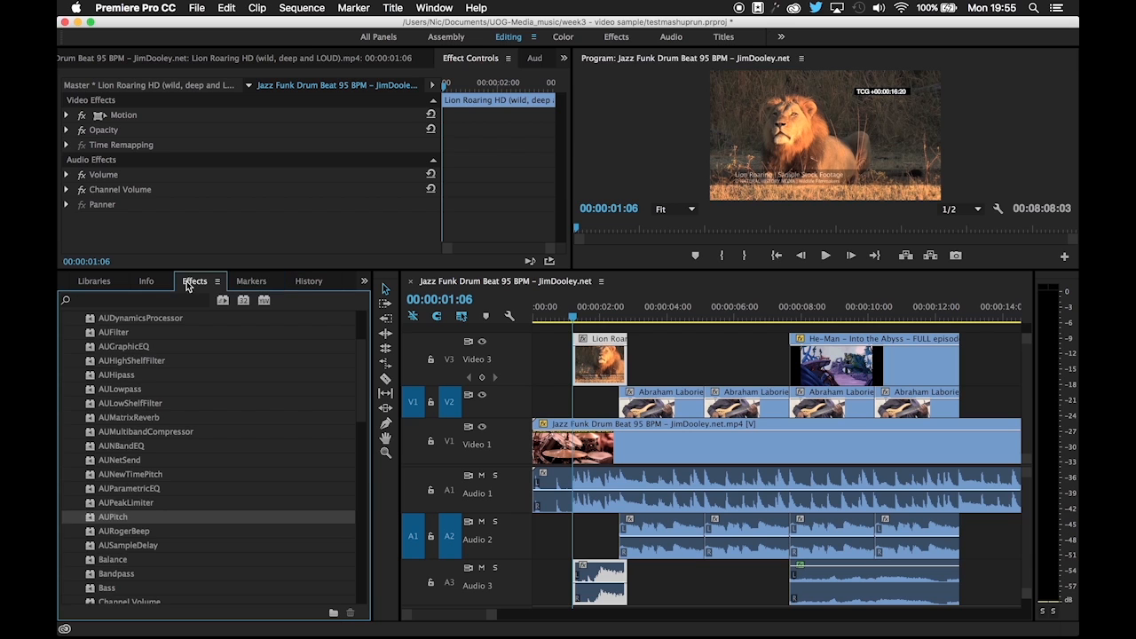
pyautogui.moveTo(96, 521); pyautogui.dragTo(106, 227)
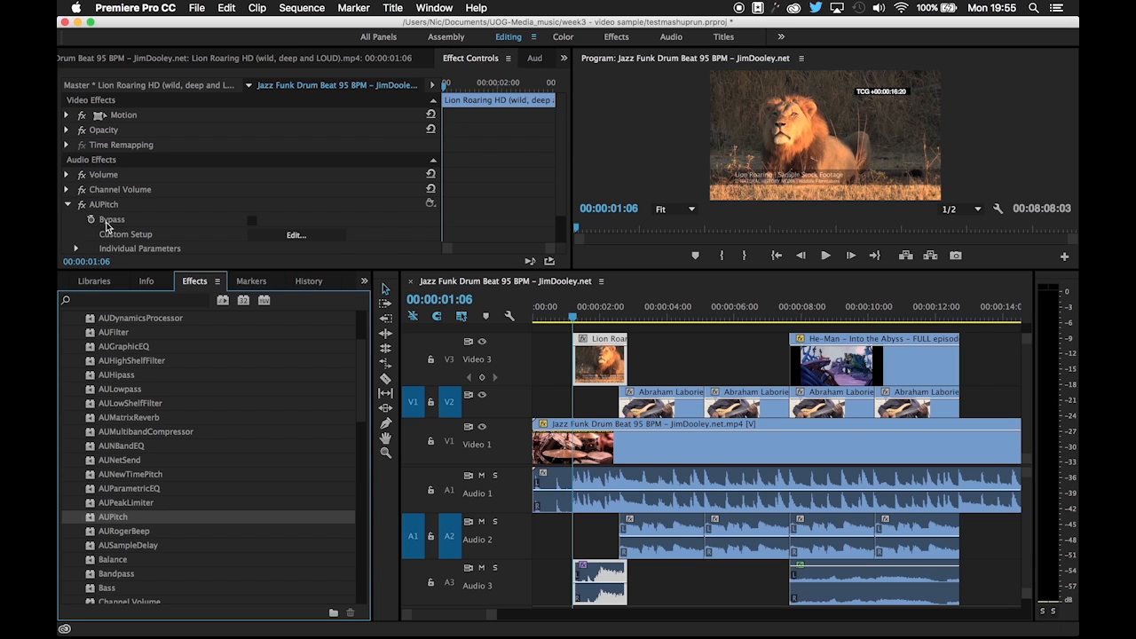
# Expand the Volume and AUPitch settings in the lion clip's audio effects
pyautogui.scroll(-2, 127, 240)
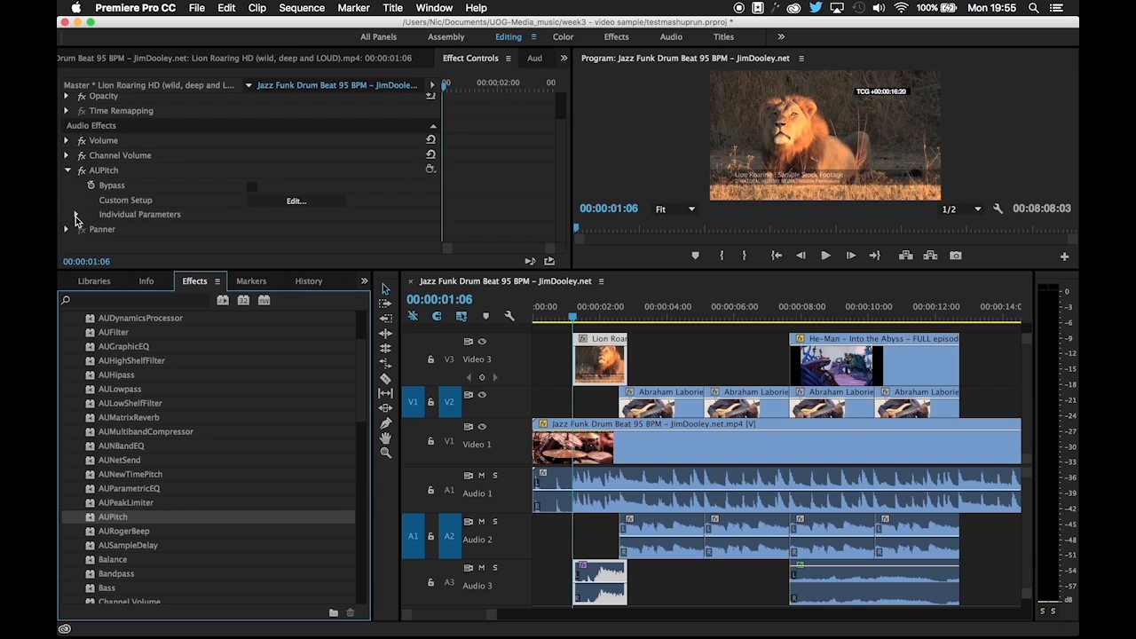
pyautogui.click(104, 170)
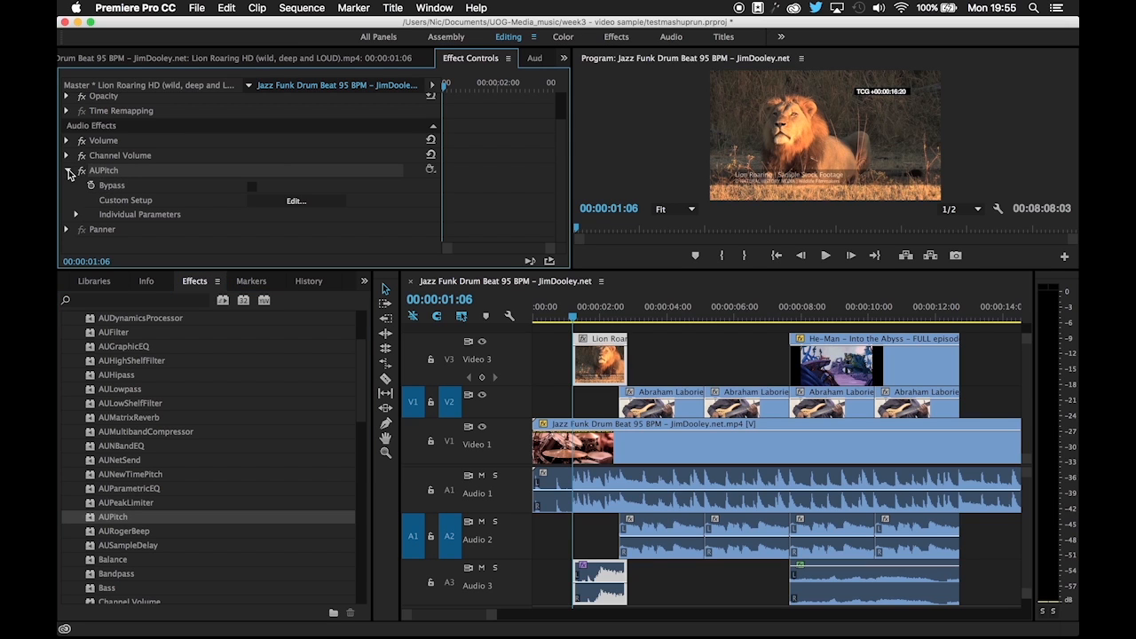
pyautogui.click(69, 173)
pyautogui.click(69, 174)
pyautogui.scroll(-1, 111, 206)
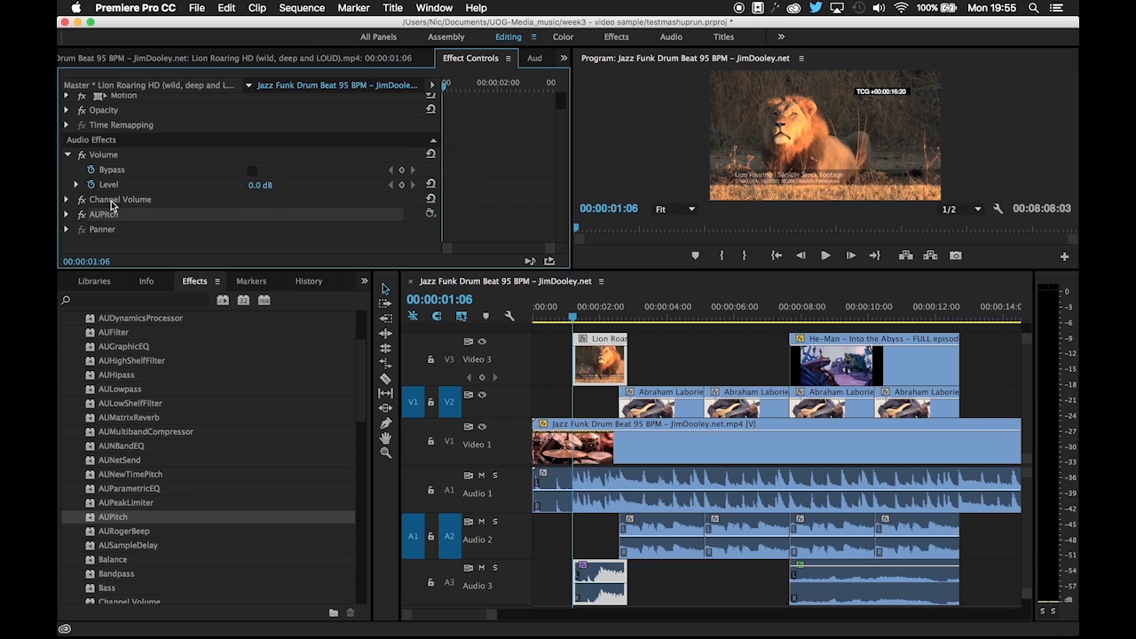
pyautogui.click(66, 214)
pyautogui.scroll(-2, 111, 217)
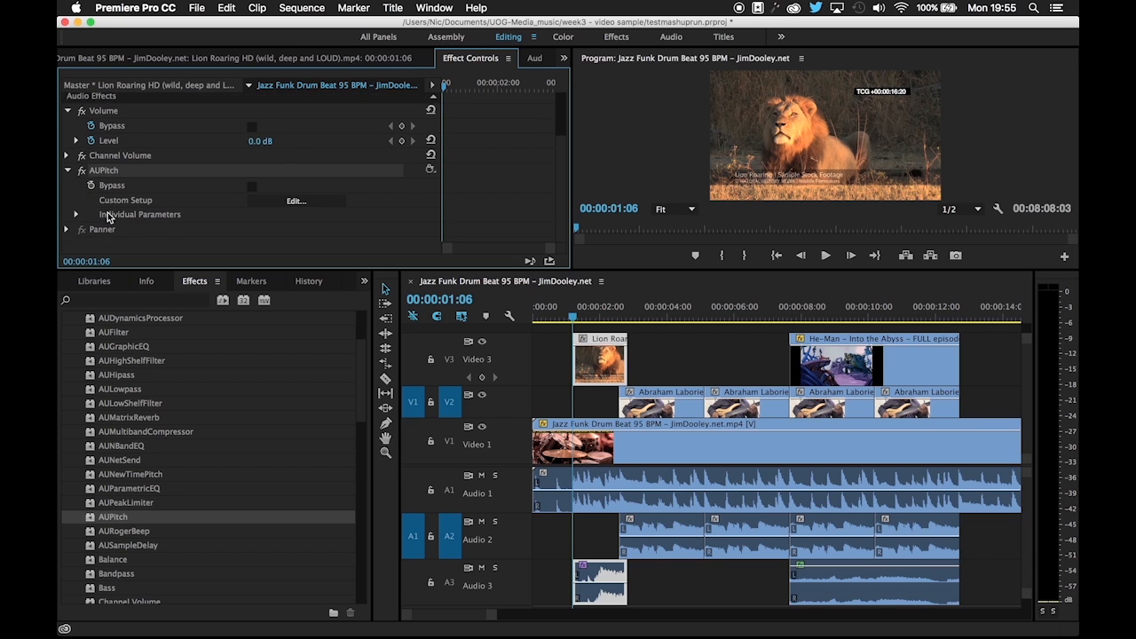
pyautogui.click(592, 348)
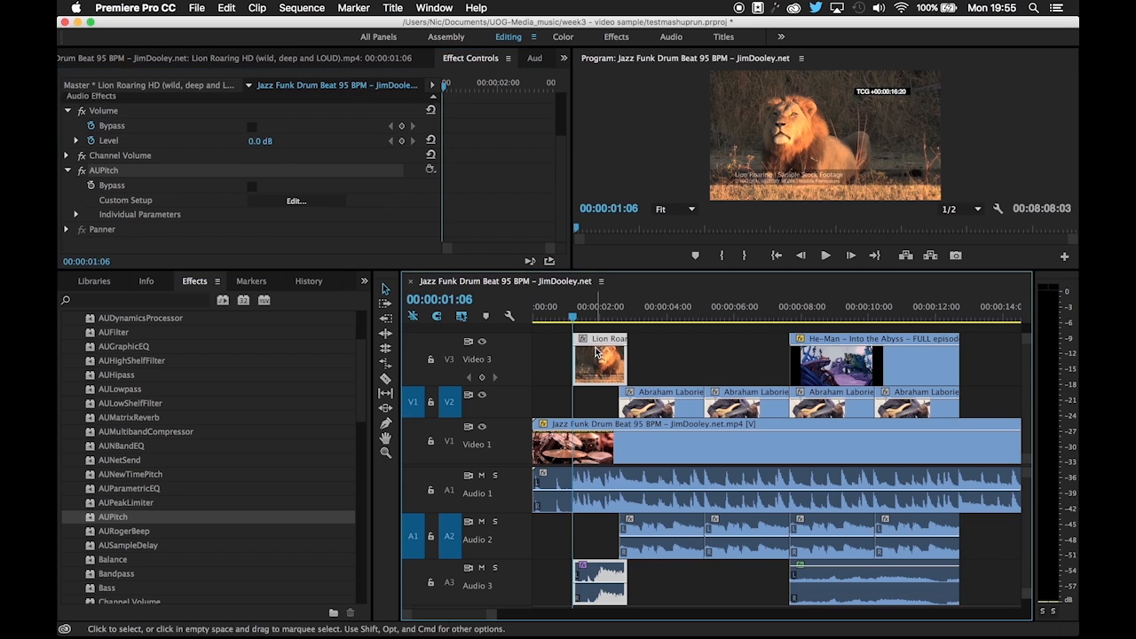
pyautogui.doubleClick(592, 601)
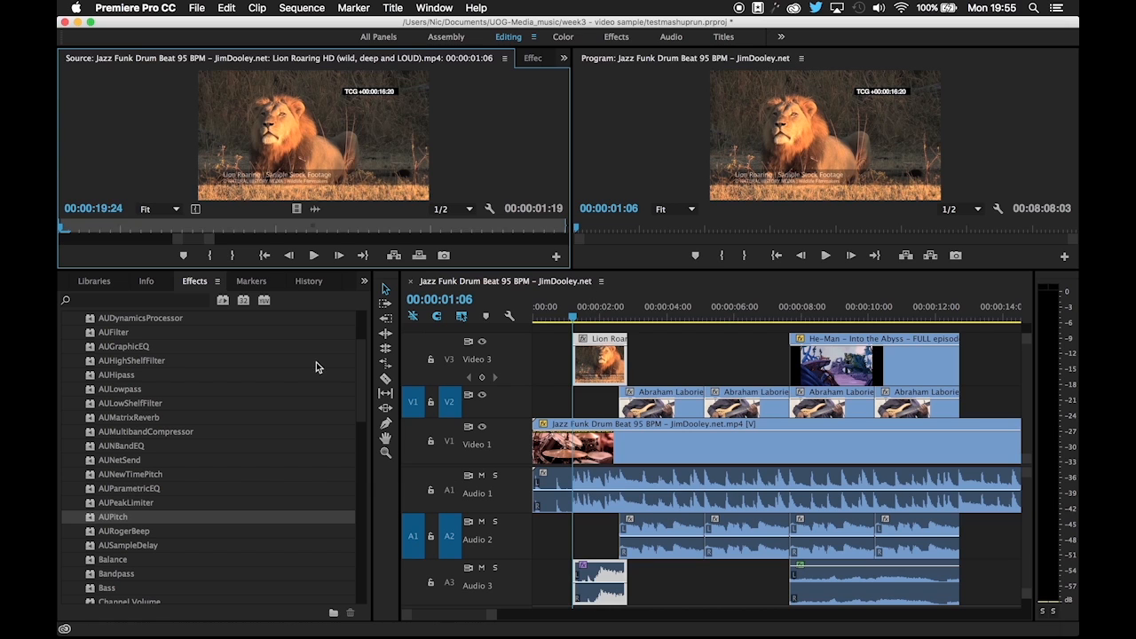
pyautogui.click(532, 59)
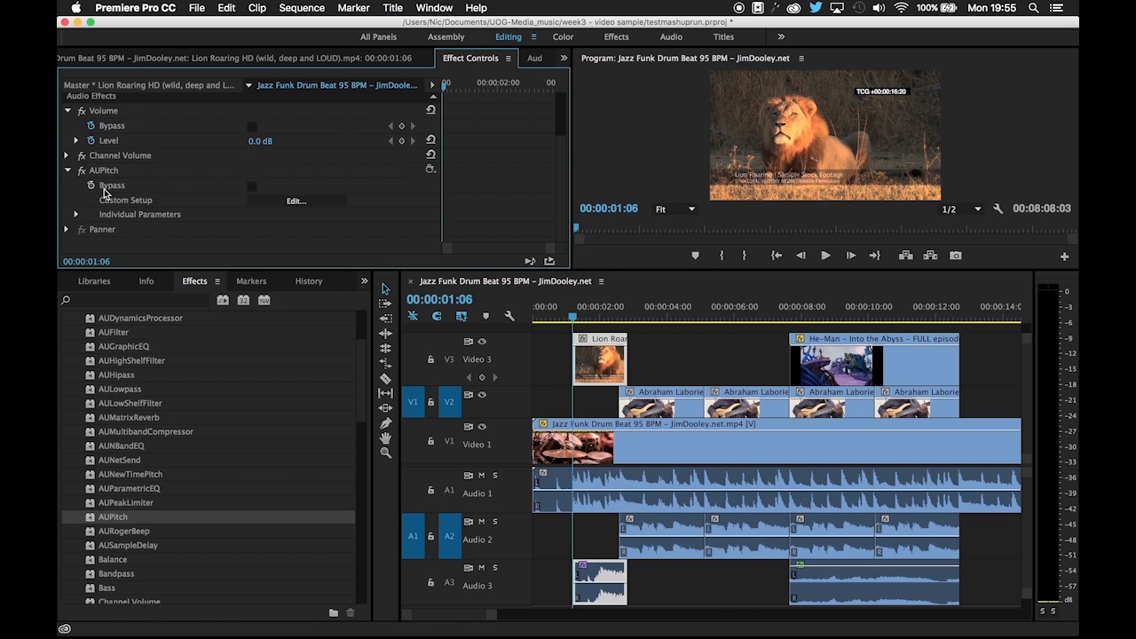
# Lower the lion clip's AUPitch pitch to about -301 cents and play the sequence around the roar
pyautogui.click(76, 215)
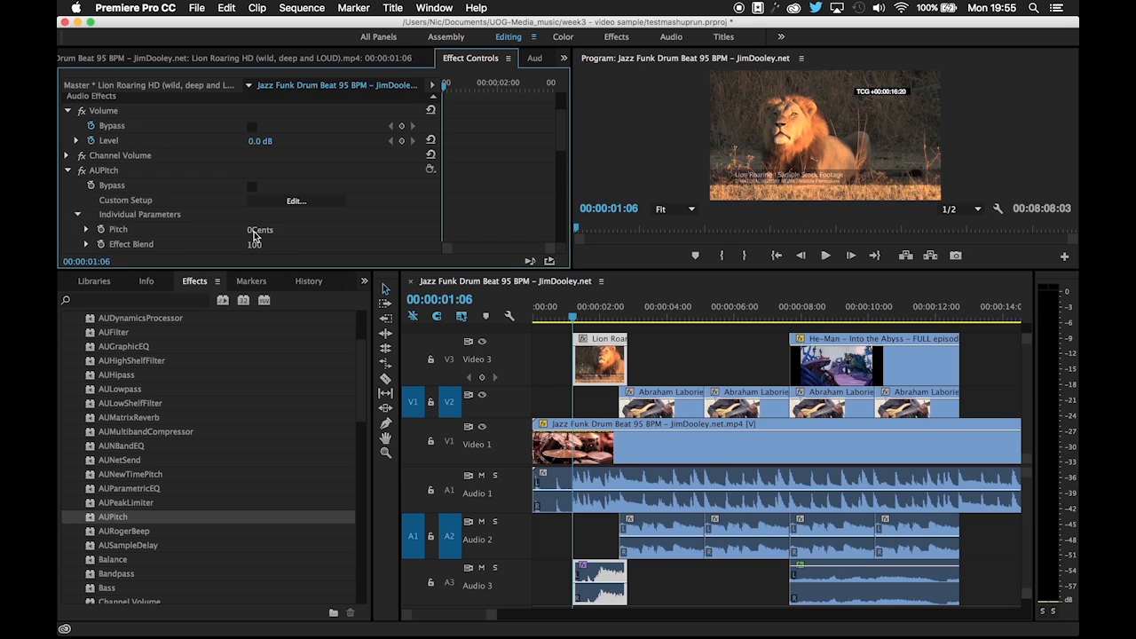
pyautogui.click(89, 230)
pyautogui.scroll(-2, 209, 228)
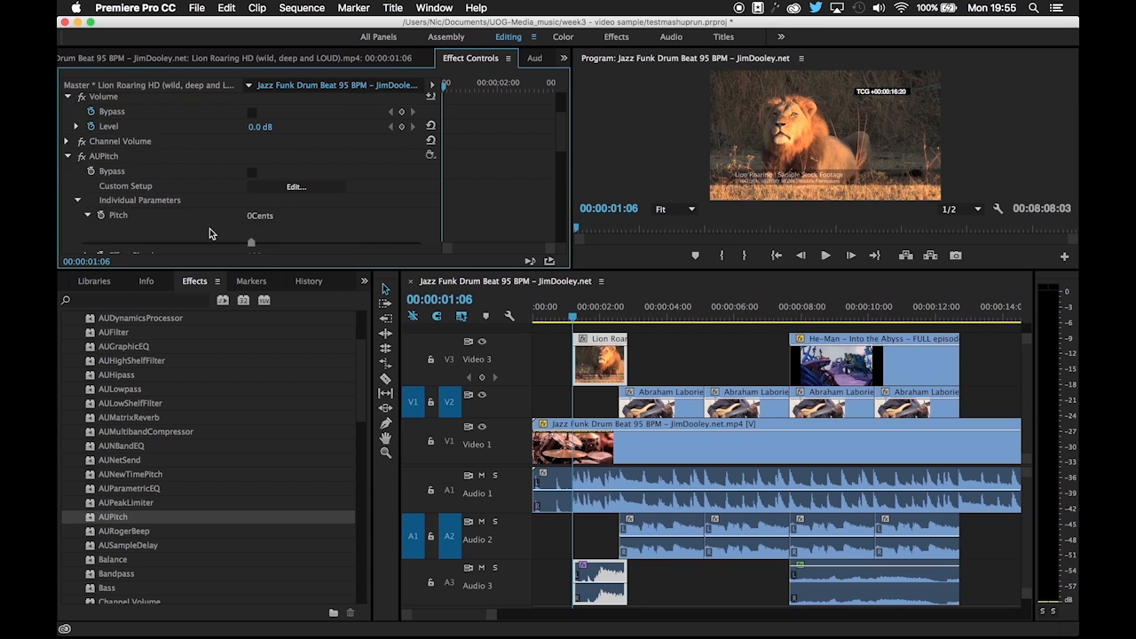
pyautogui.moveTo(248, 230); pyautogui.dragTo(230, 231)
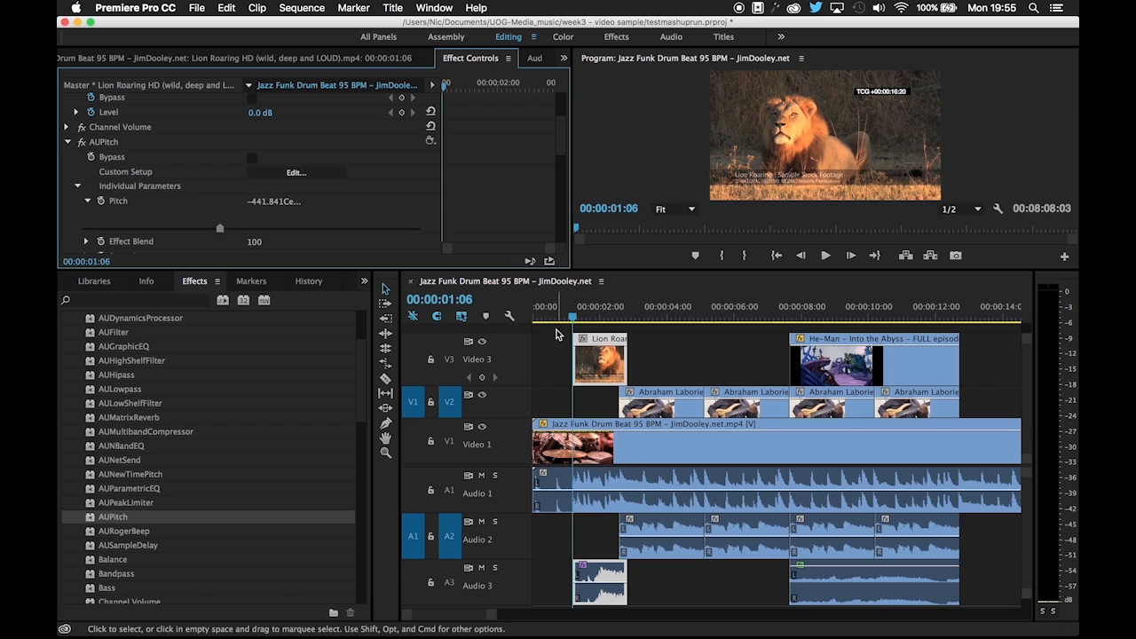
pyautogui.click(560, 316)
pyautogui.press('space')
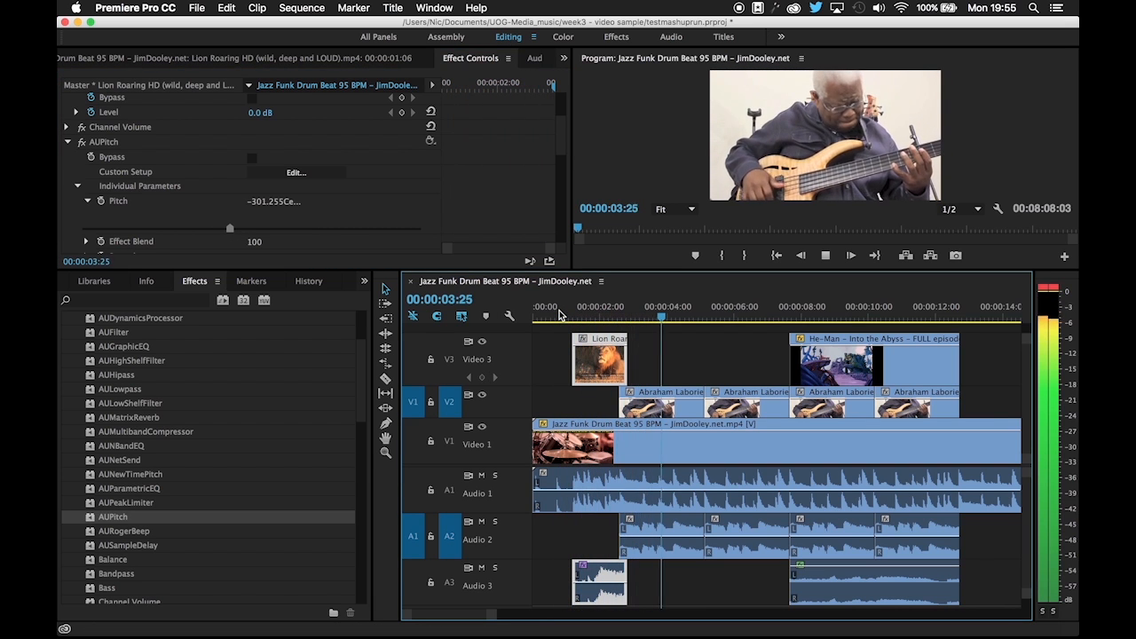
pyautogui.press('space')
# At 00:00:01:11, enlarge the lion clip to a scale of 188 and set its position to 980, 388
pyautogui.click(578, 317)
pyautogui.moveTo(578, 317); pyautogui.dragTo(580, 317)
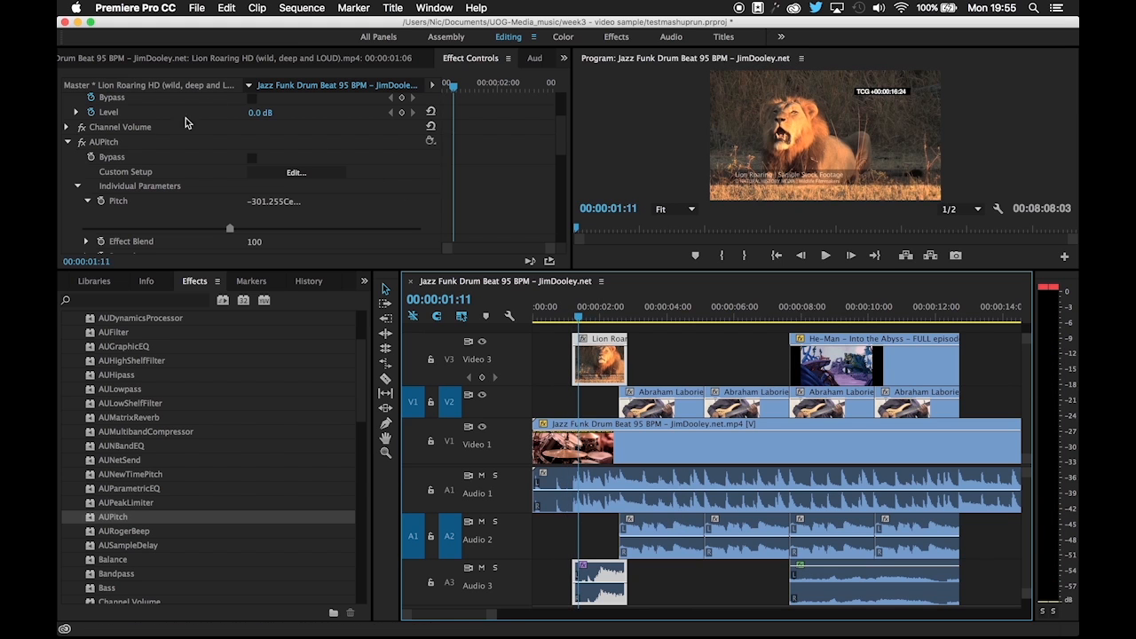
pyautogui.scroll(3, 171, 136)
pyautogui.click(66, 115)
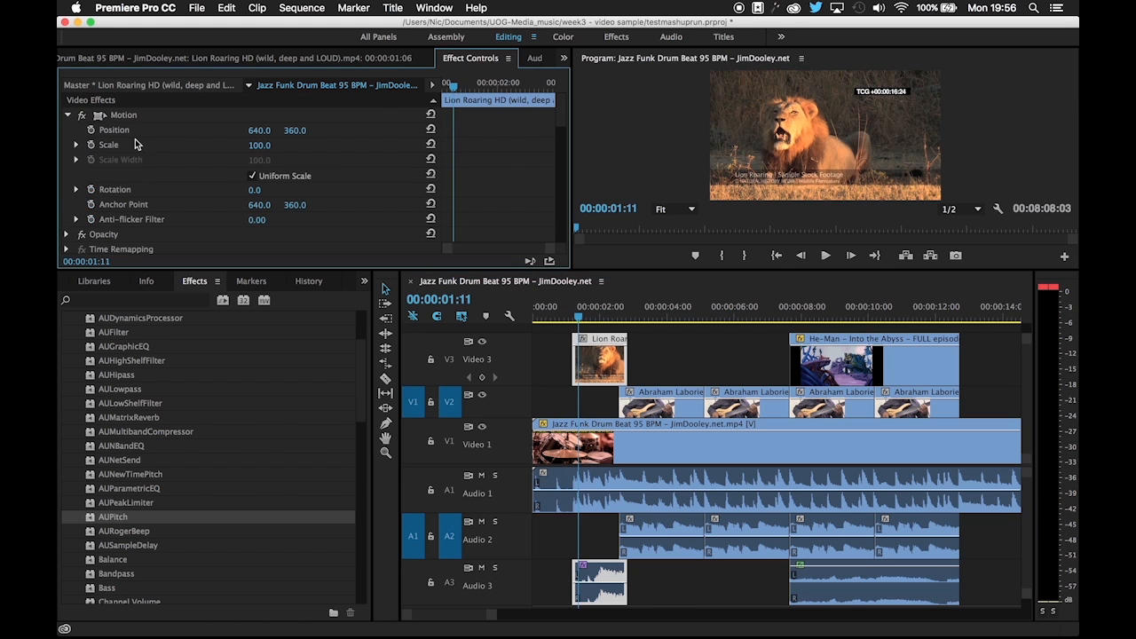
pyautogui.moveTo(259, 149); pyautogui.dragTo(311, 150)
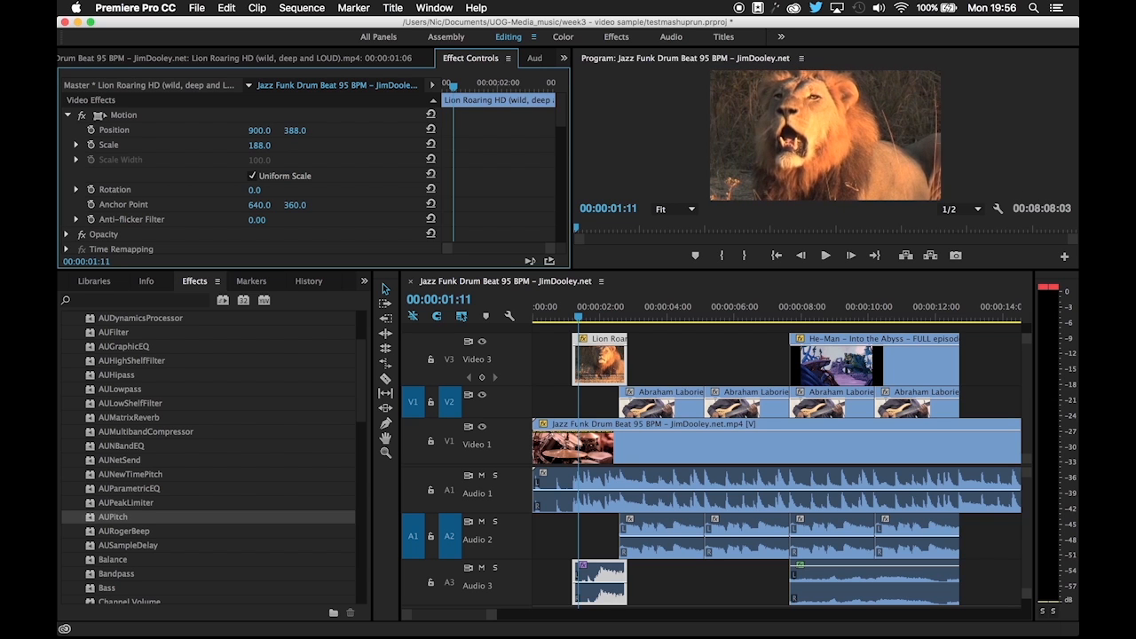
# Play the sequence from its beginning until past the end of the He-Man clip
pyautogui.moveTo(571, 314); pyautogui.dragTo(515, 312)
pyautogui.press('space')
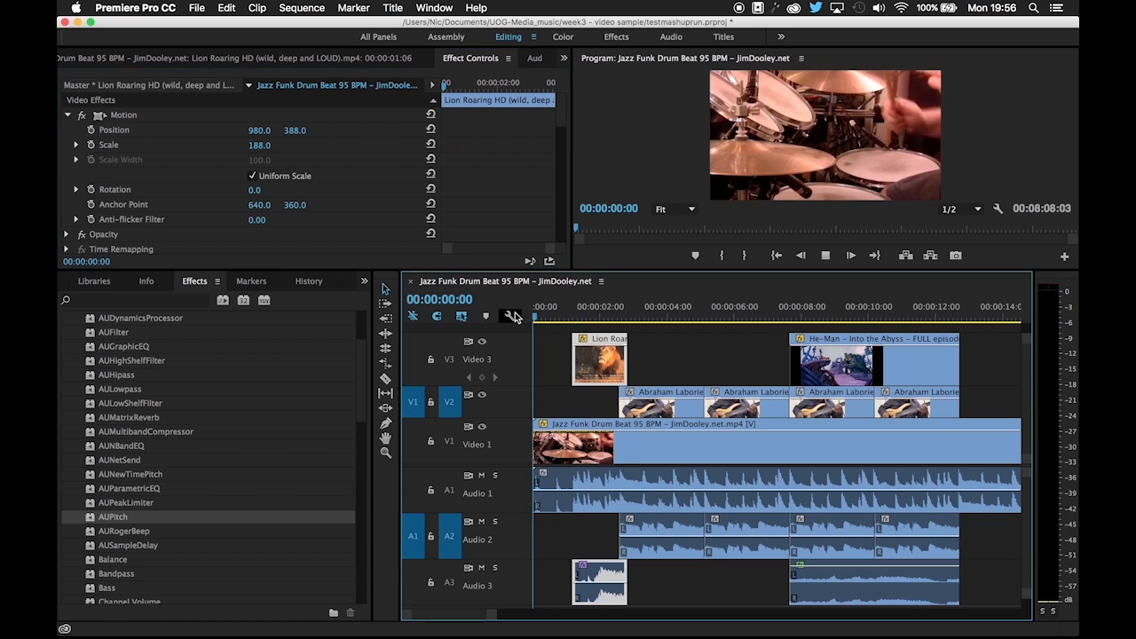
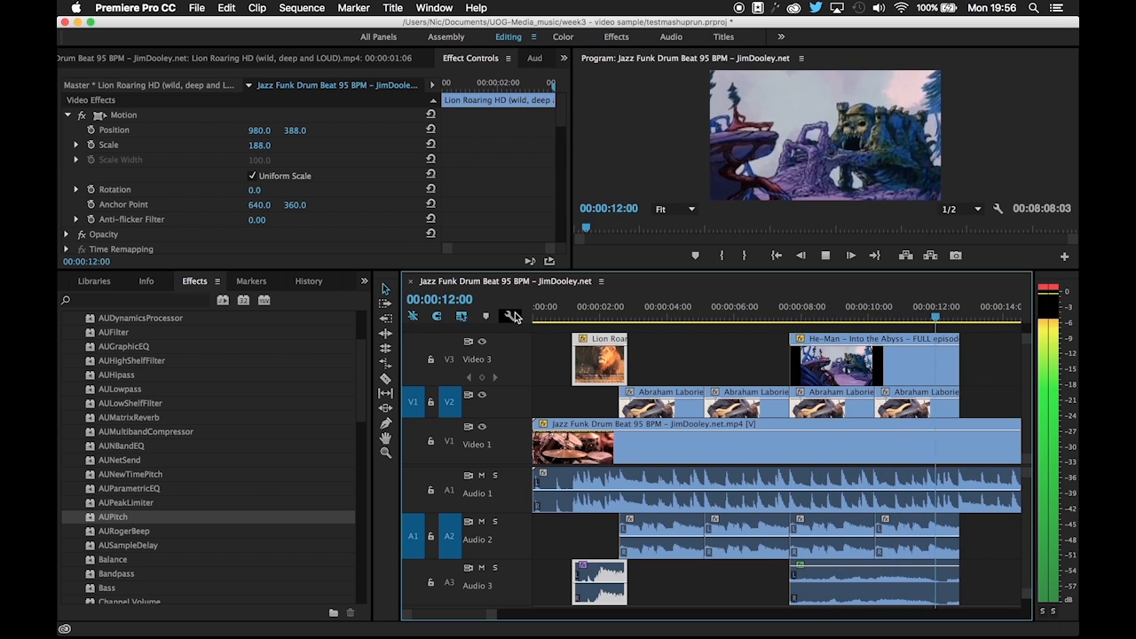
pyautogui.press('space')
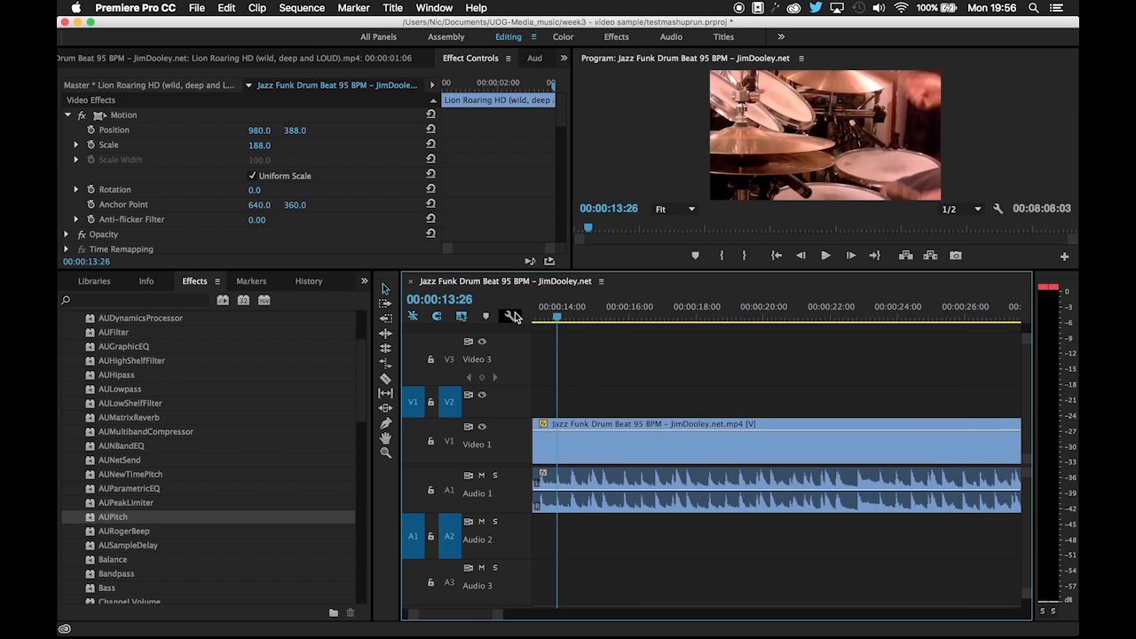
# Cut the drum beat clip at 00:00:13:10, delete the part after the cut, and fit the whole sequence in view
pyautogui.hscroll(-5, 510, 356)
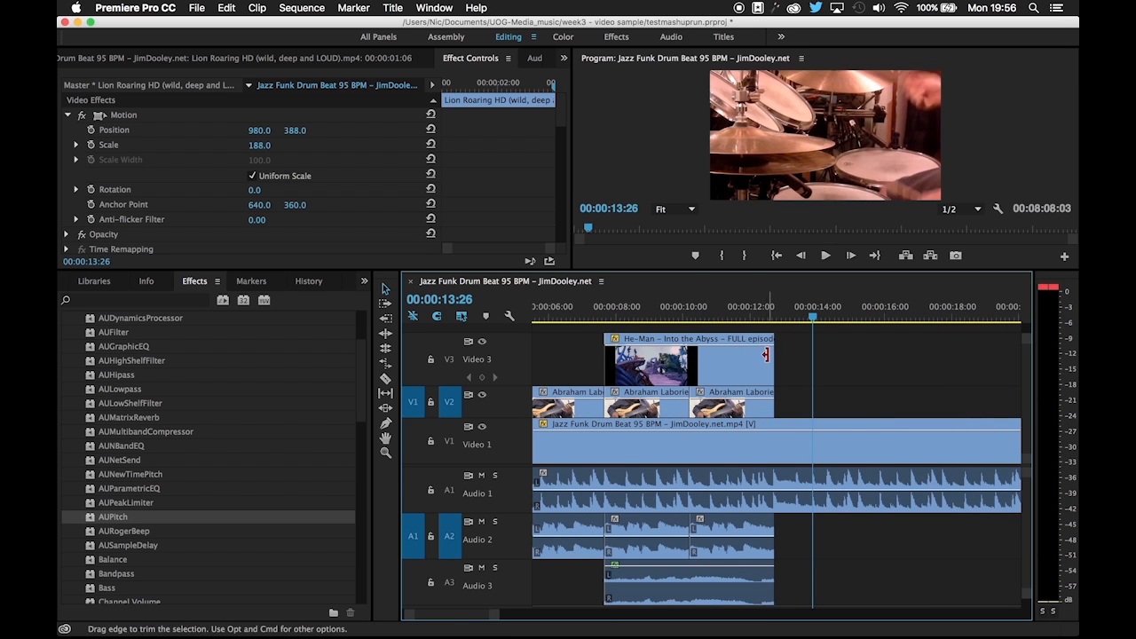
pyautogui.moveTo(769, 355); pyautogui.dragTo(769, 356)
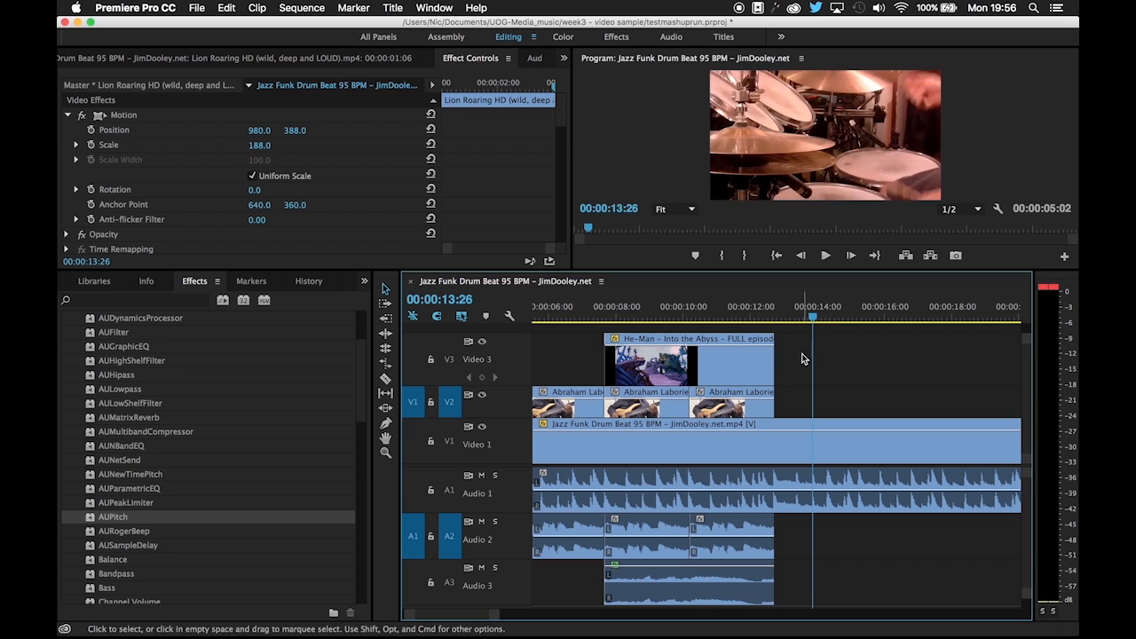
pyautogui.moveTo(794, 318)
pyautogui.mouseDown()
pyautogui.moveTo(776, 317)
pyautogui.moveTo(796, 318)
pyautogui.mouseUp()
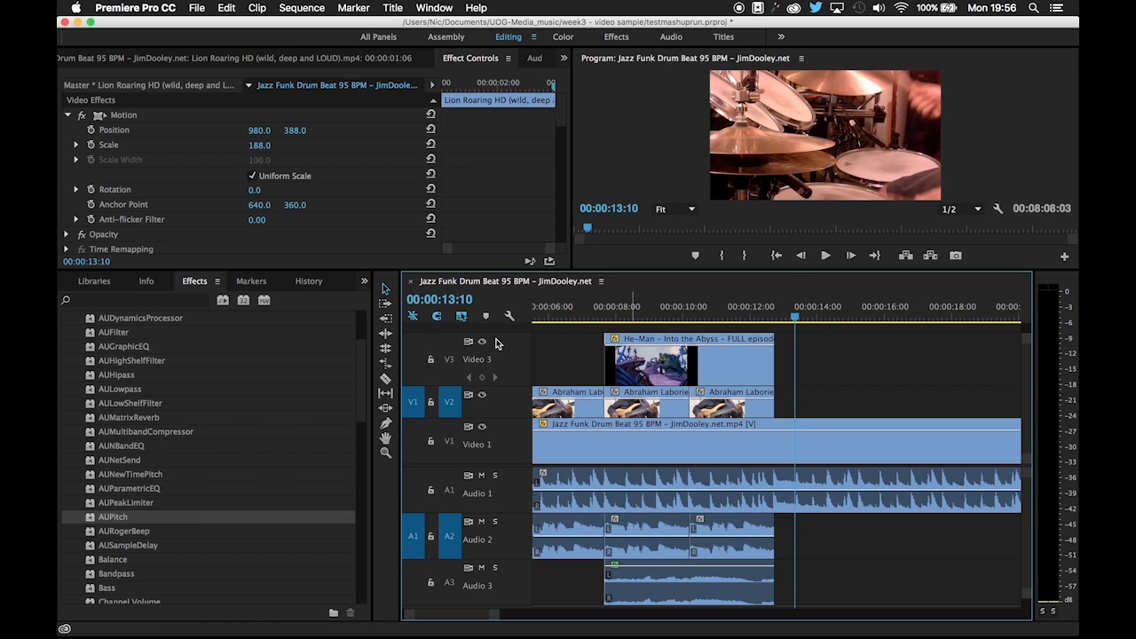
pyautogui.click(386, 378)
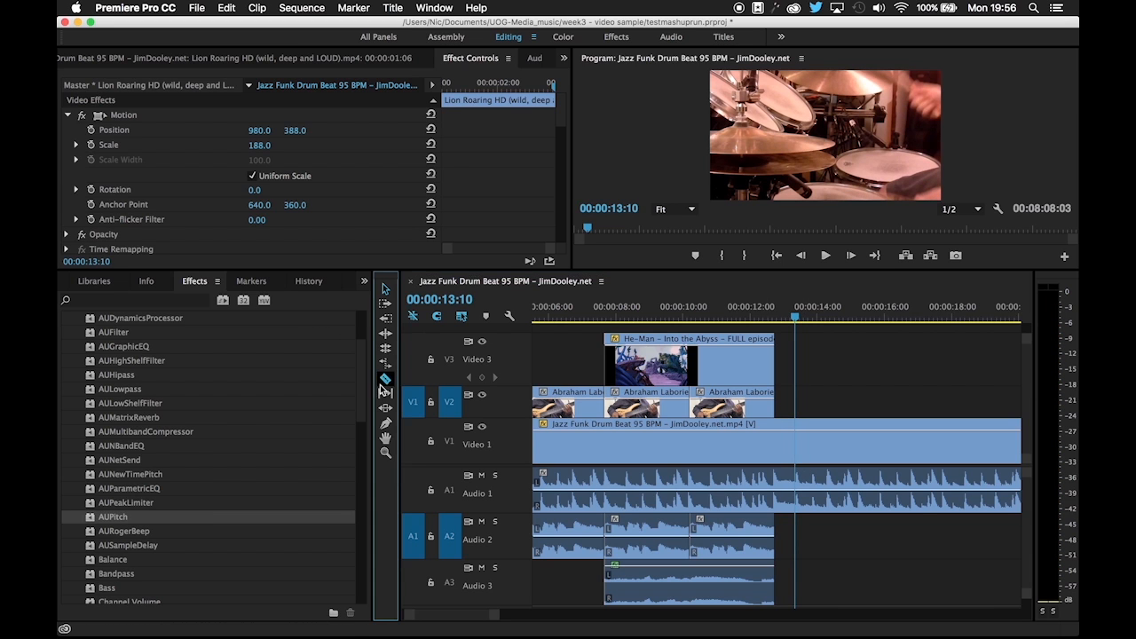
pyautogui.click(796, 439)
pyautogui.press('v')
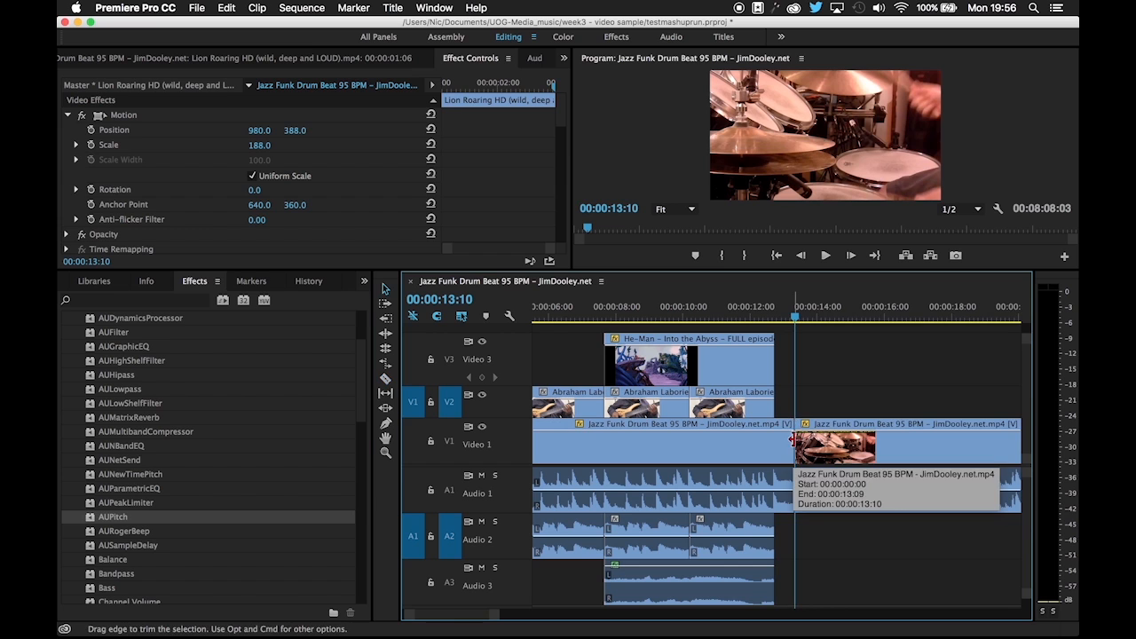
pyautogui.click(842, 444)
pyautogui.press('Delete')
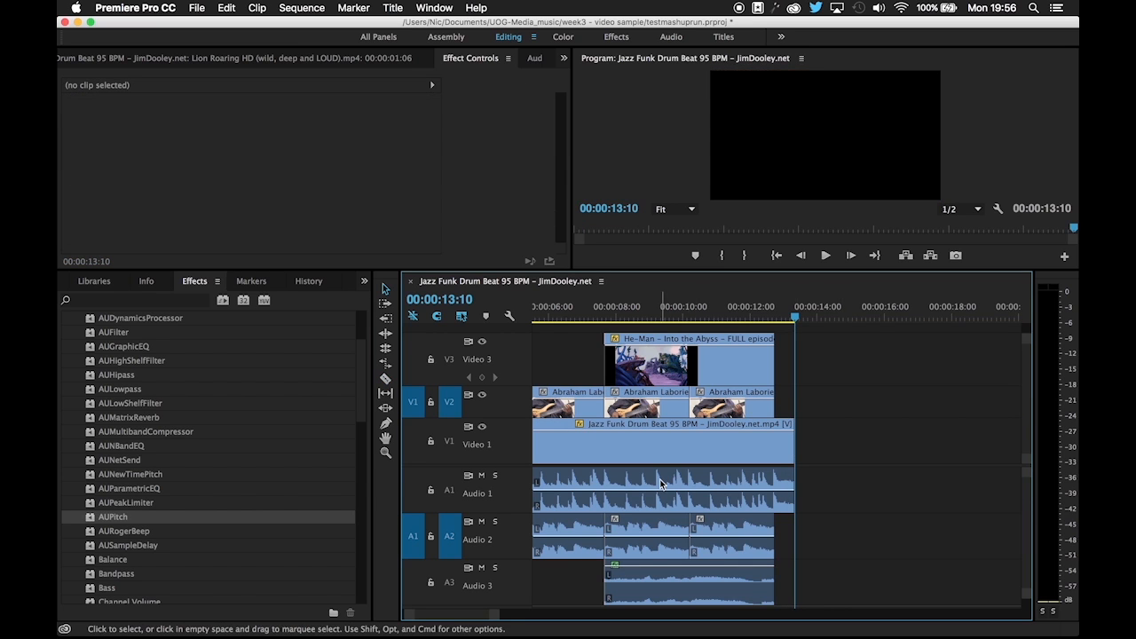
pyautogui.press('\\')
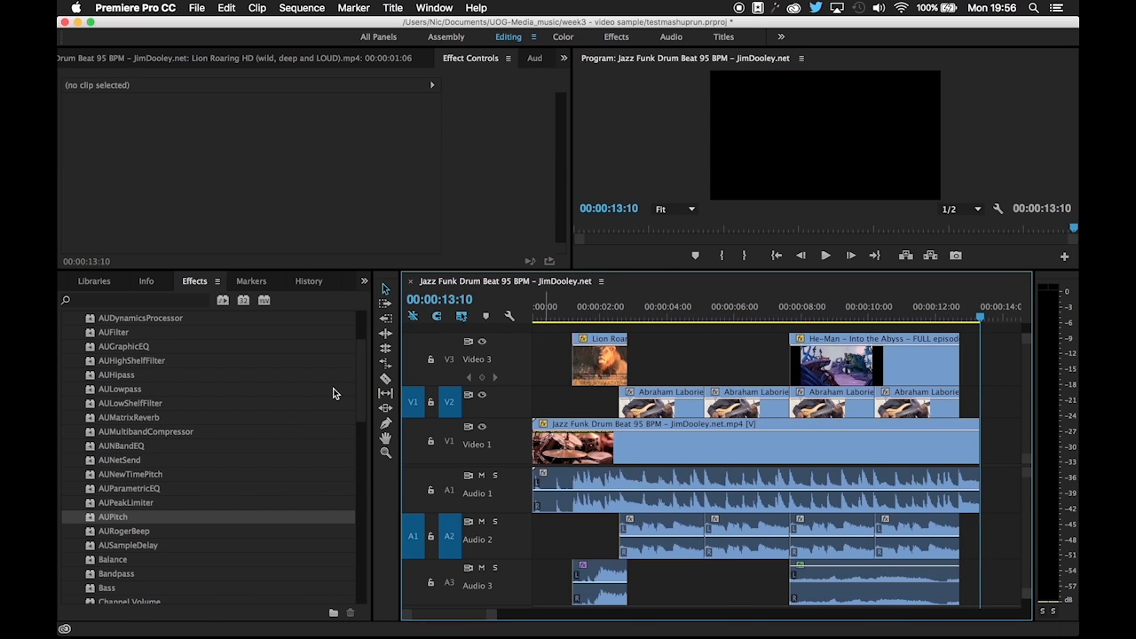
# Open the Donald Trump Anderson Cooper interview clip from the project in the Source Monitor
pyautogui.scroll(5, 100, 298)
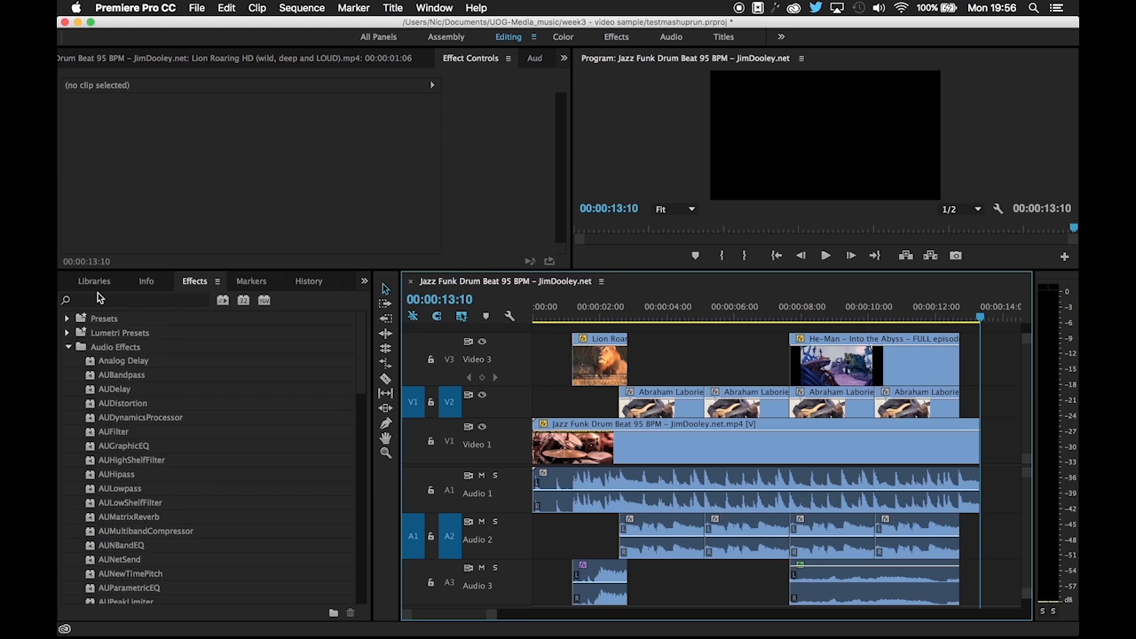
pyautogui.scroll(4, 107, 288)
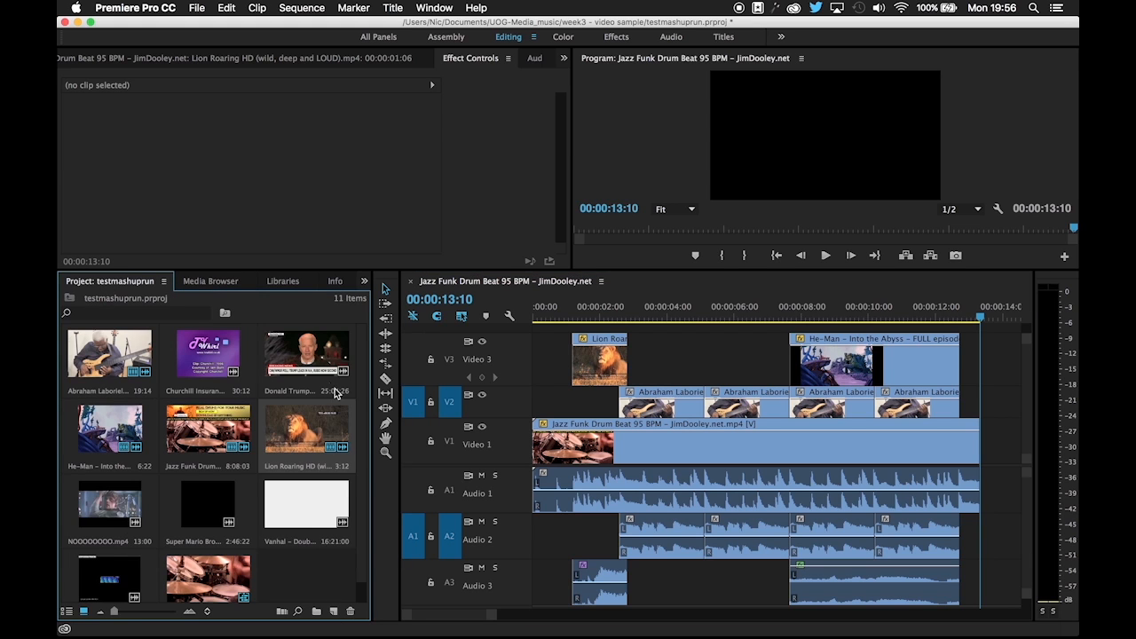
pyautogui.click(303, 357)
pyautogui.doubleClick(304, 358)
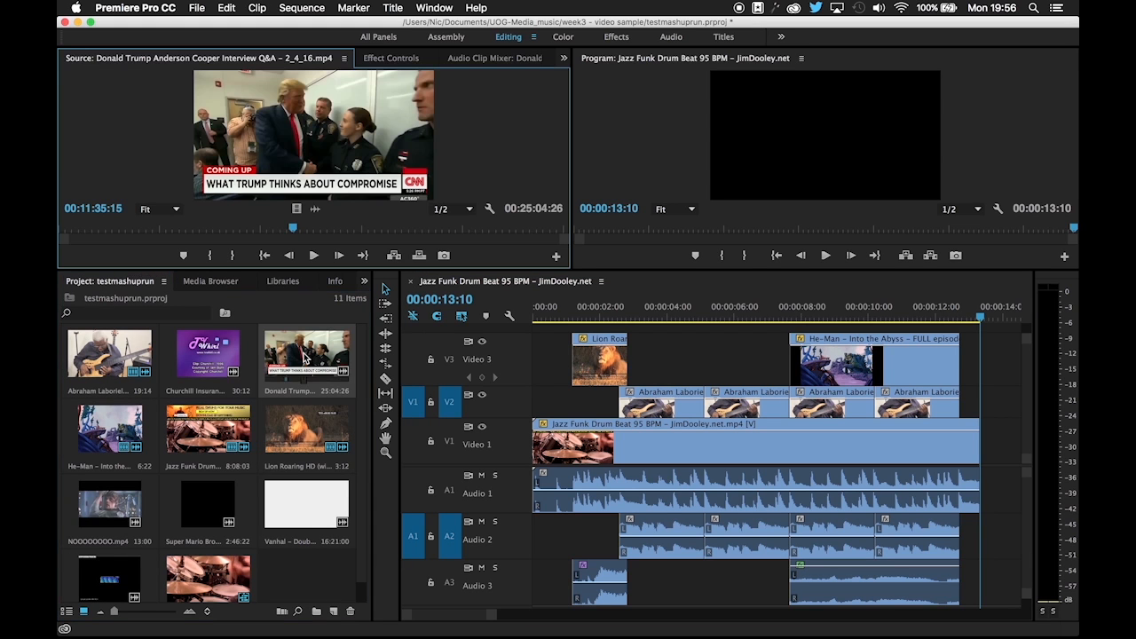
# Listen to passages of the Trump interview between about 00:07:28 and 00:02:32 in search of a usable phrase
pyautogui.moveTo(284, 231); pyautogui.dragTo(211, 224)
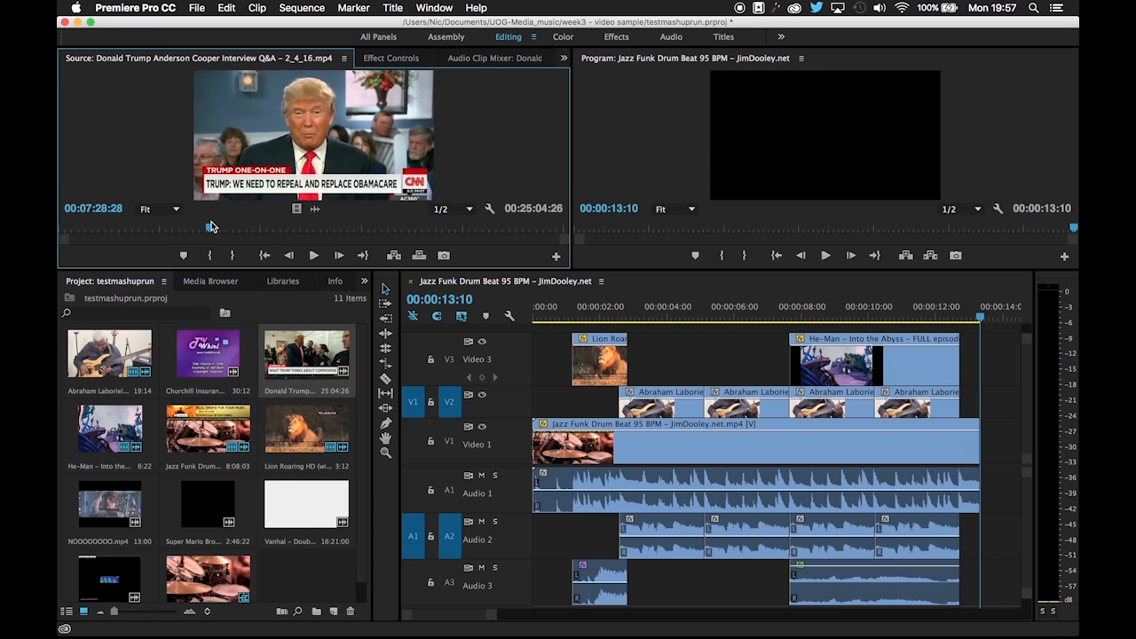
pyautogui.press('space')
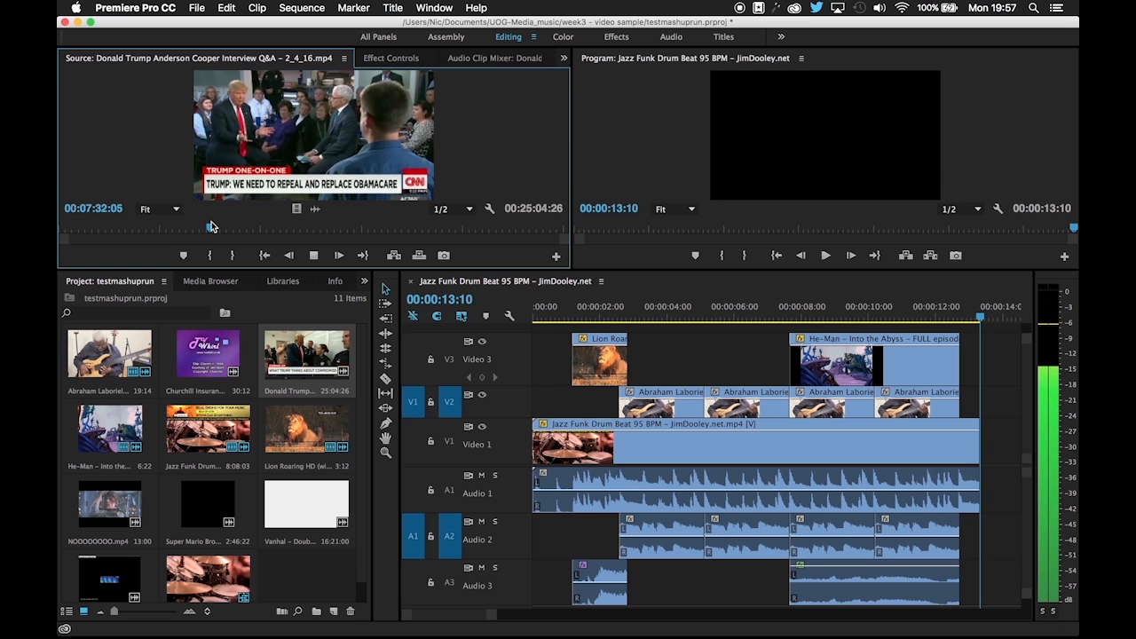
pyautogui.press('space')
pyautogui.moveTo(212, 228); pyautogui.dragTo(168, 226)
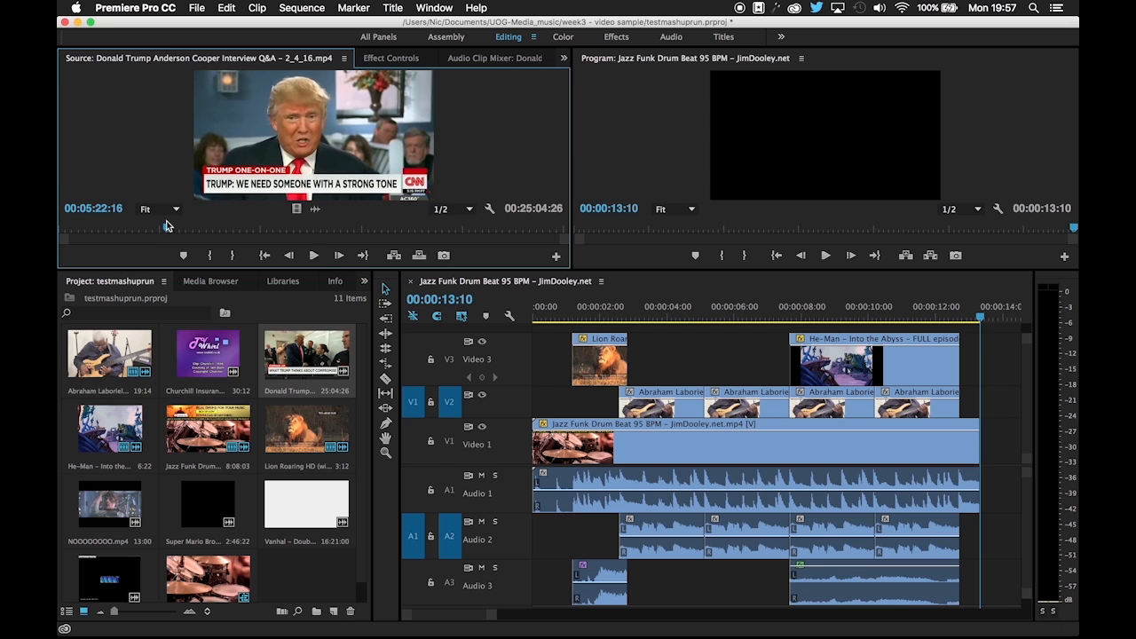
pyautogui.moveTo(166, 225); pyautogui.dragTo(147, 228)
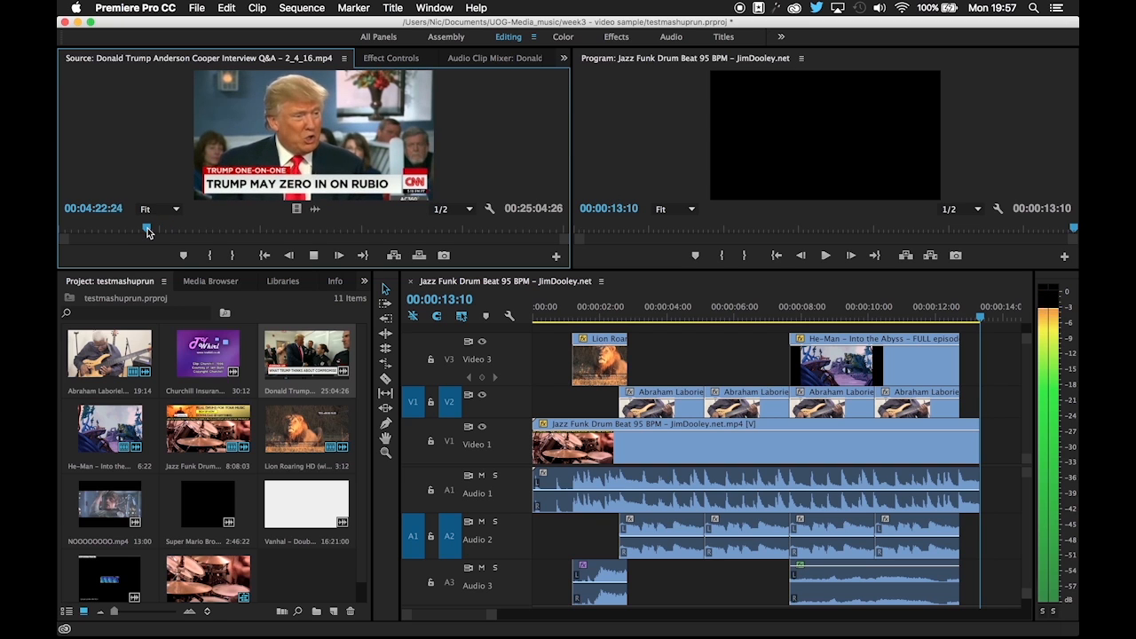
pyautogui.press('space')
pyautogui.moveTo(148, 228); pyautogui.dragTo(146, 228)
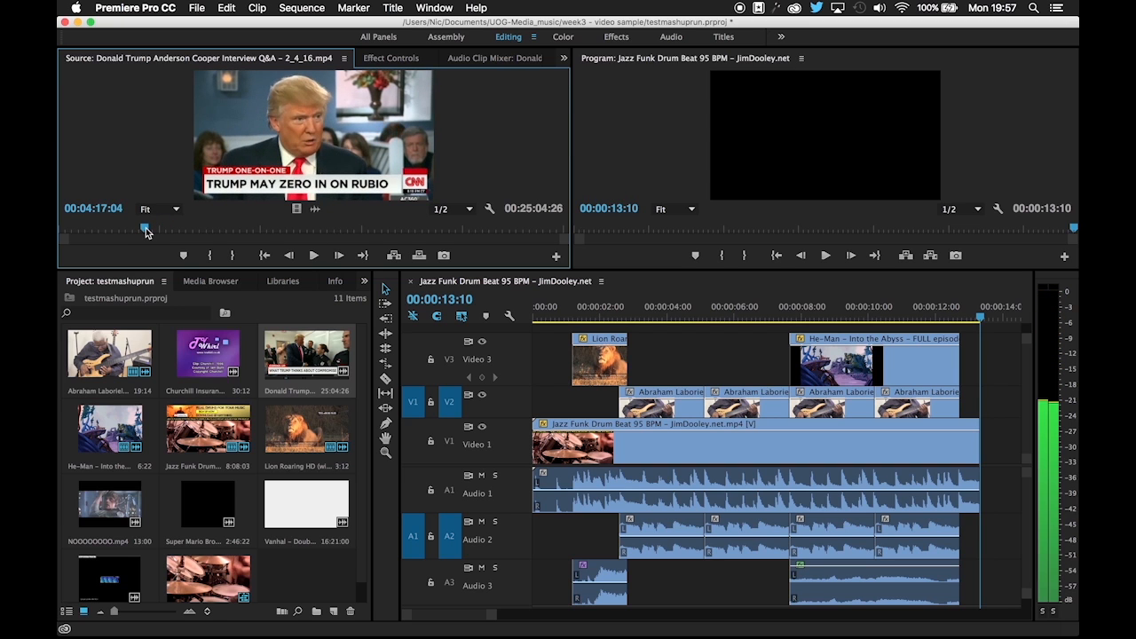
pyautogui.press('space')
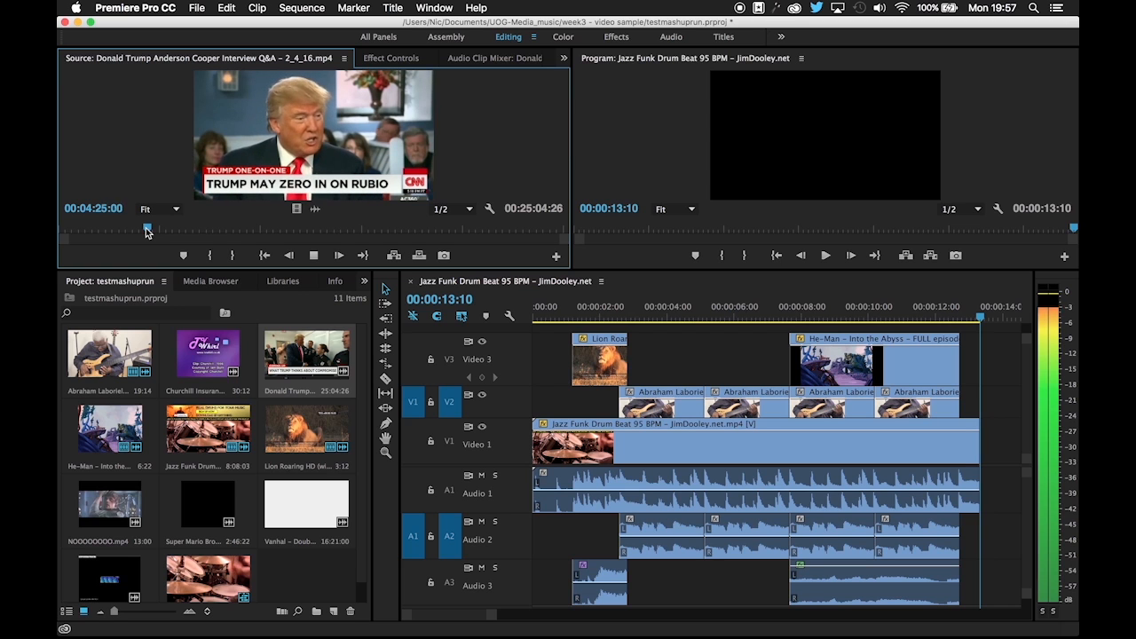
pyautogui.moveTo(147, 230); pyautogui.dragTo(112, 229)
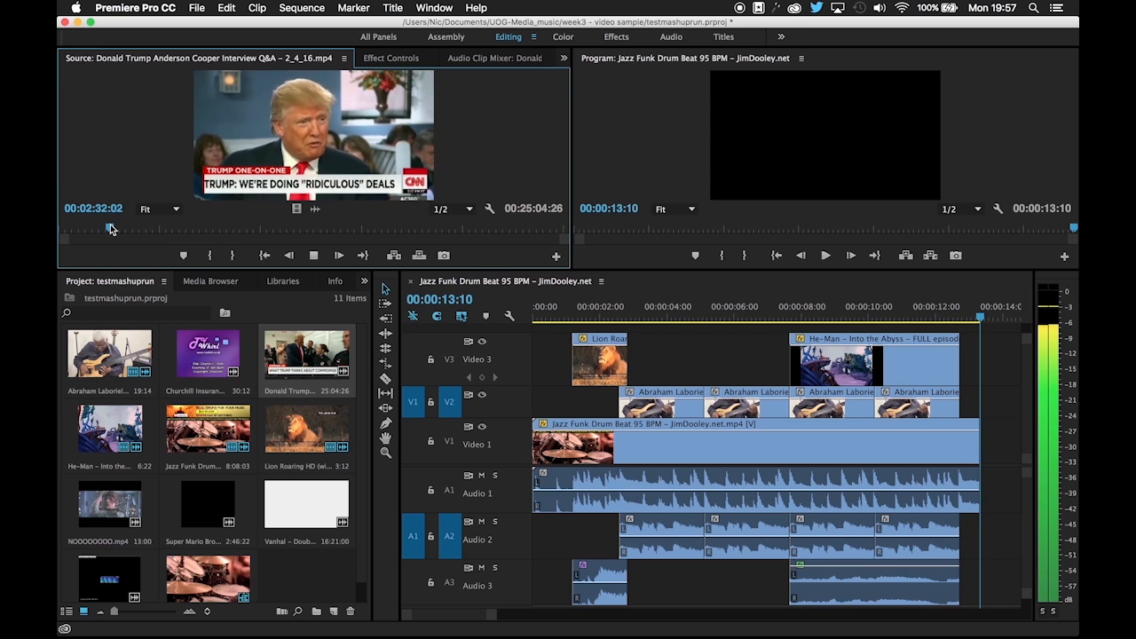
pyautogui.press('space')
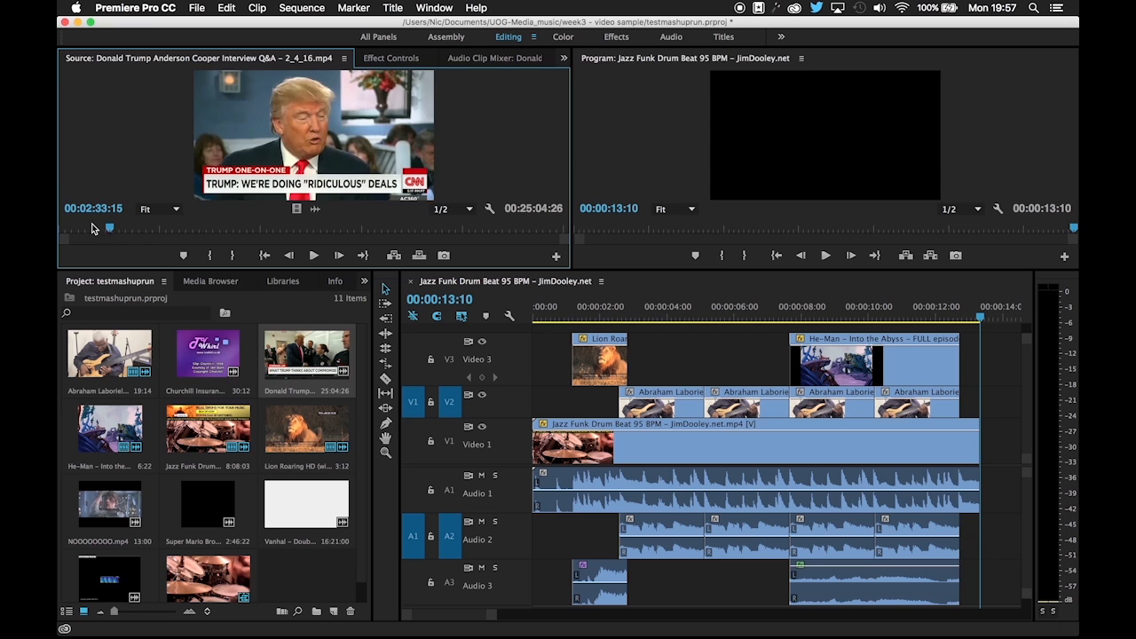
# Sample the early part of the interview, from about 00:00:42 to 00:04:09, for a phrase to use
pyautogui.click(92, 229)
pyautogui.press('space')
pyautogui.click(75, 229)
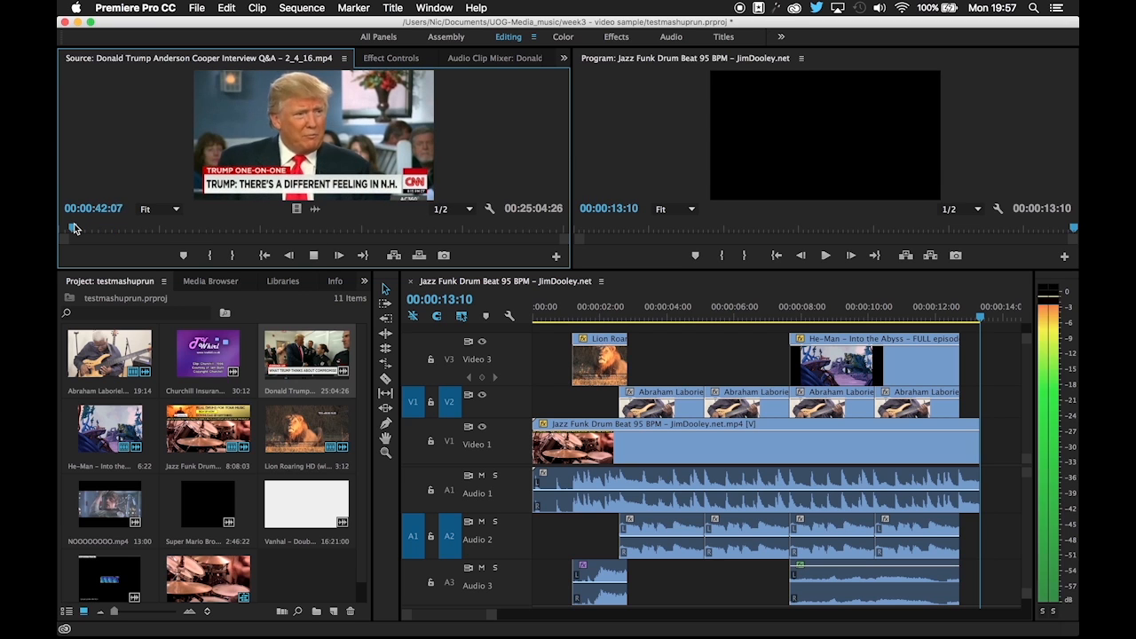
pyautogui.click(100, 229)
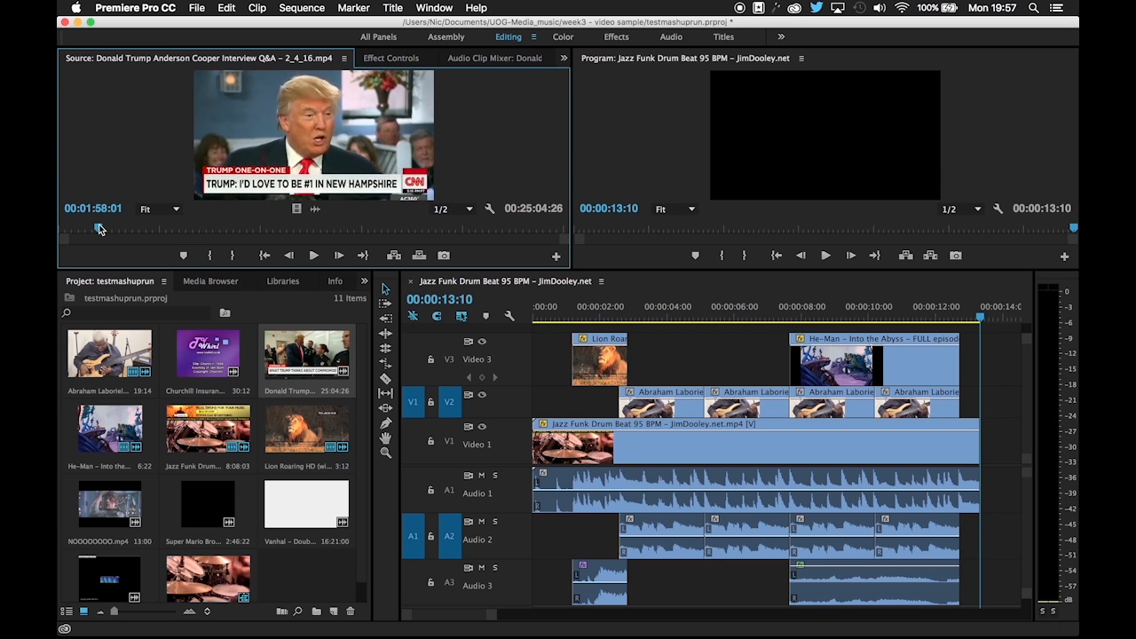
pyautogui.click(126, 229)
pyautogui.press('space')
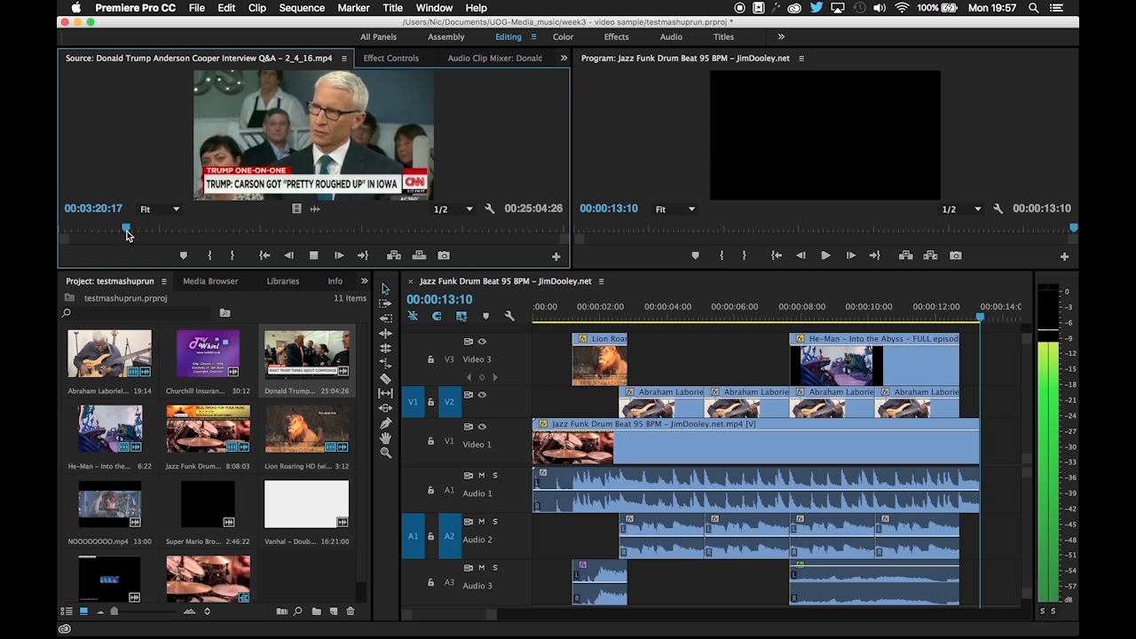
pyautogui.click(142, 229)
pyautogui.press('space')
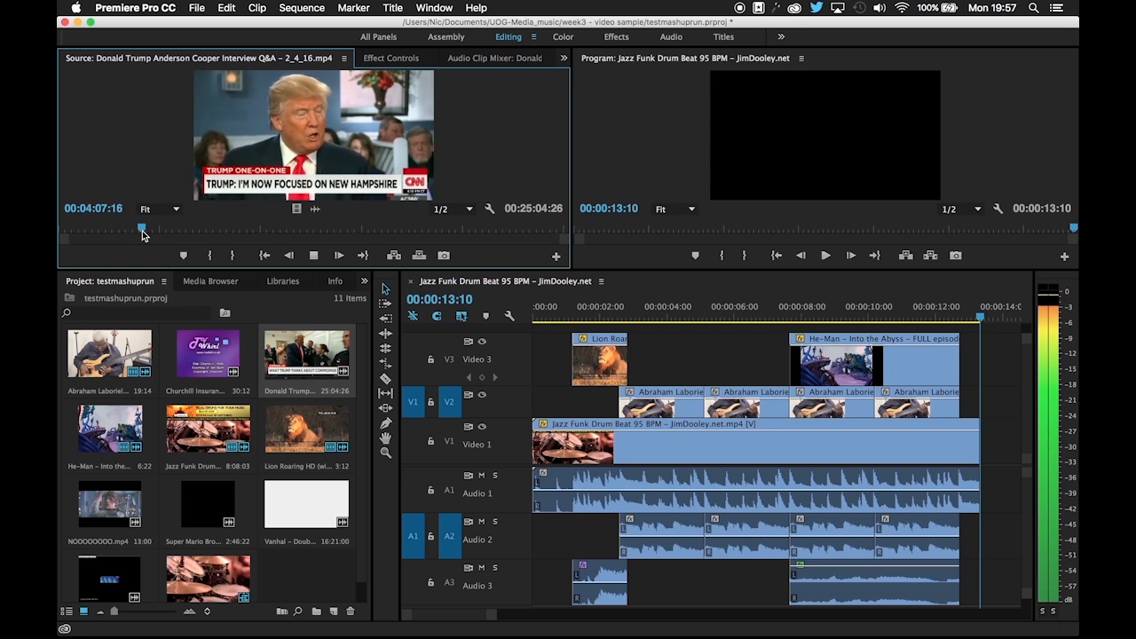
pyautogui.press('space')
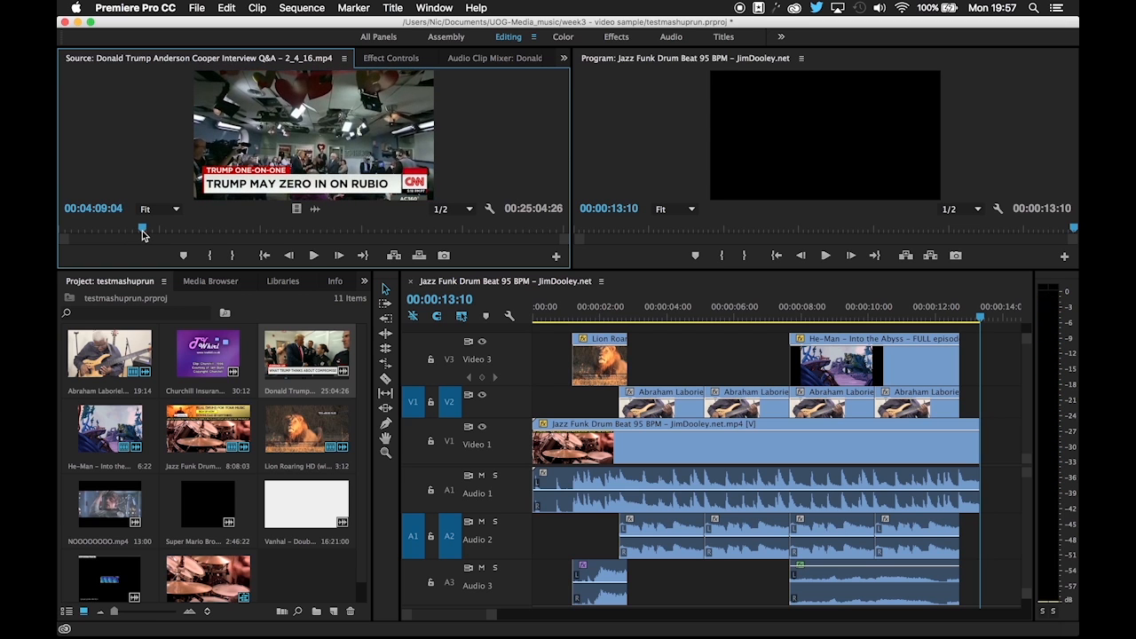
# Mark in and out points around the interview phrase near 00:04:07, selecting a section of 00:00:02:04
pyautogui.click(138, 229)
pyautogui.press('space')
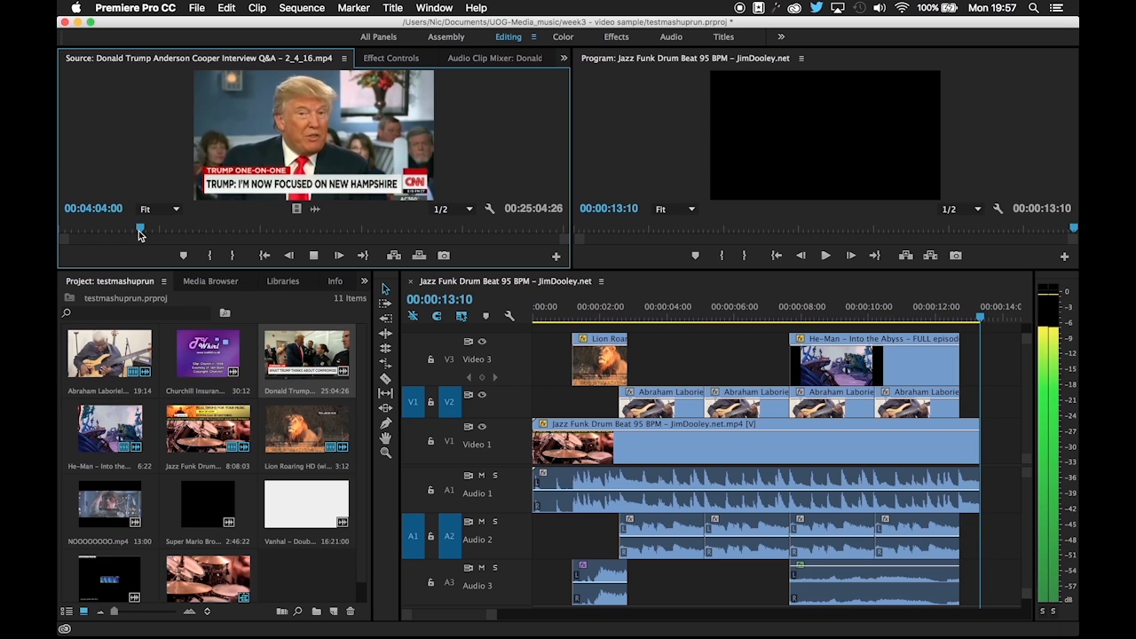
pyautogui.press('space')
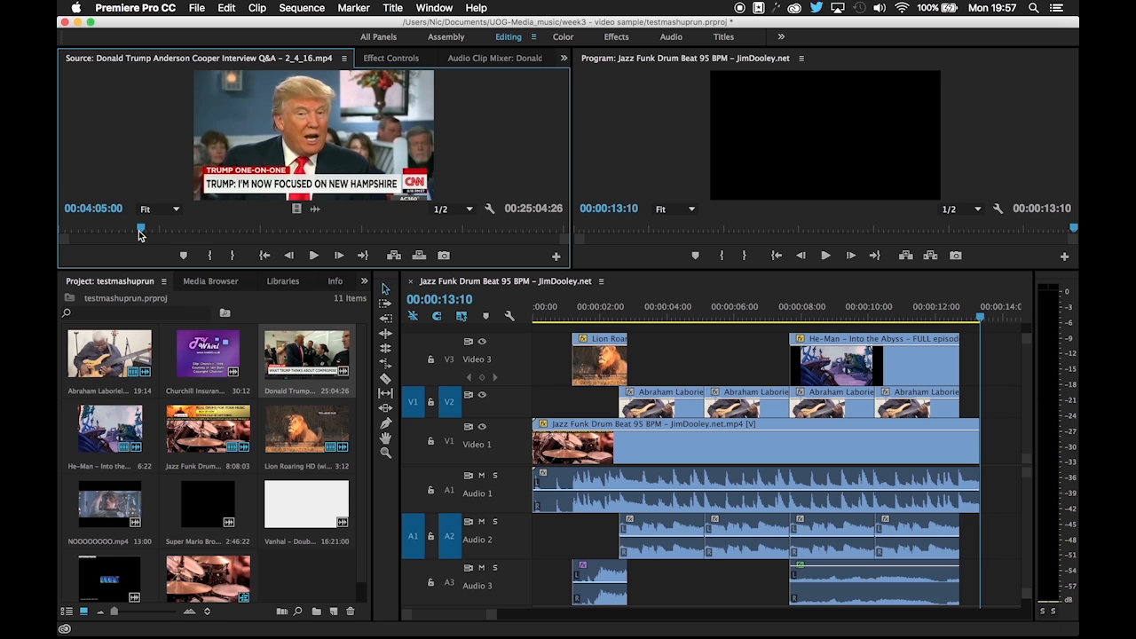
pyautogui.click(140, 231)
pyautogui.press('i')
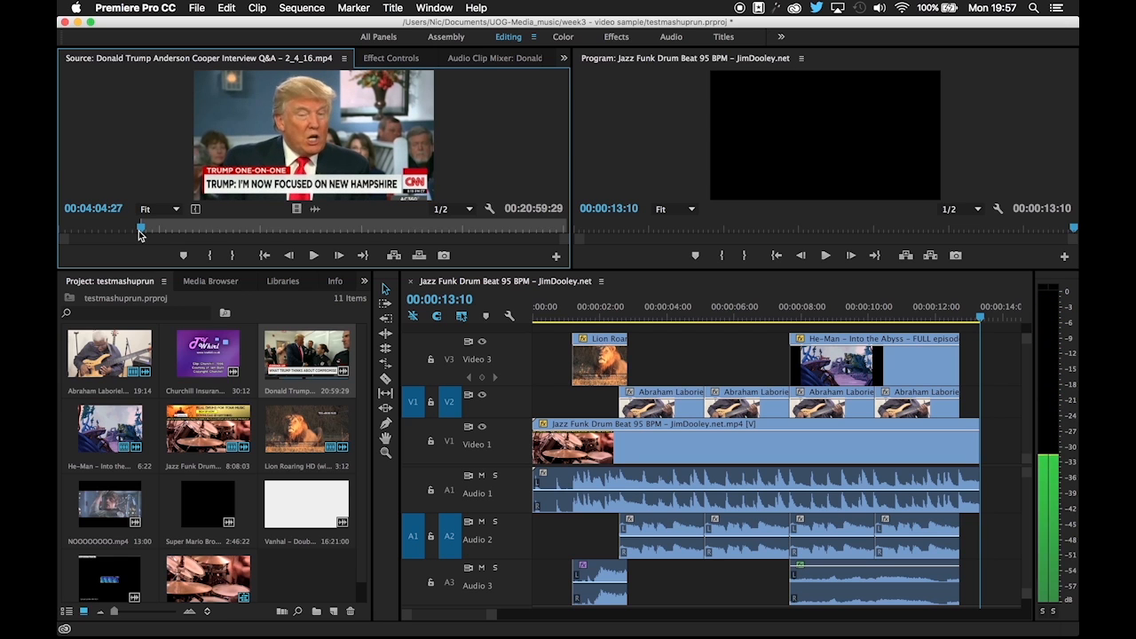
pyautogui.press('space')
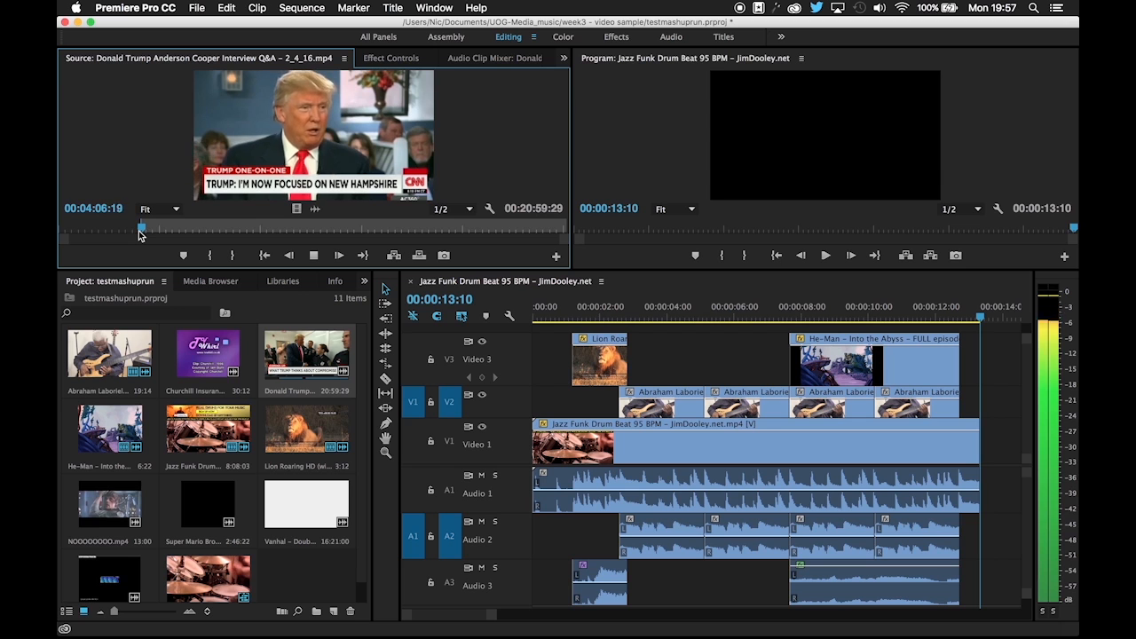
pyautogui.press('i')
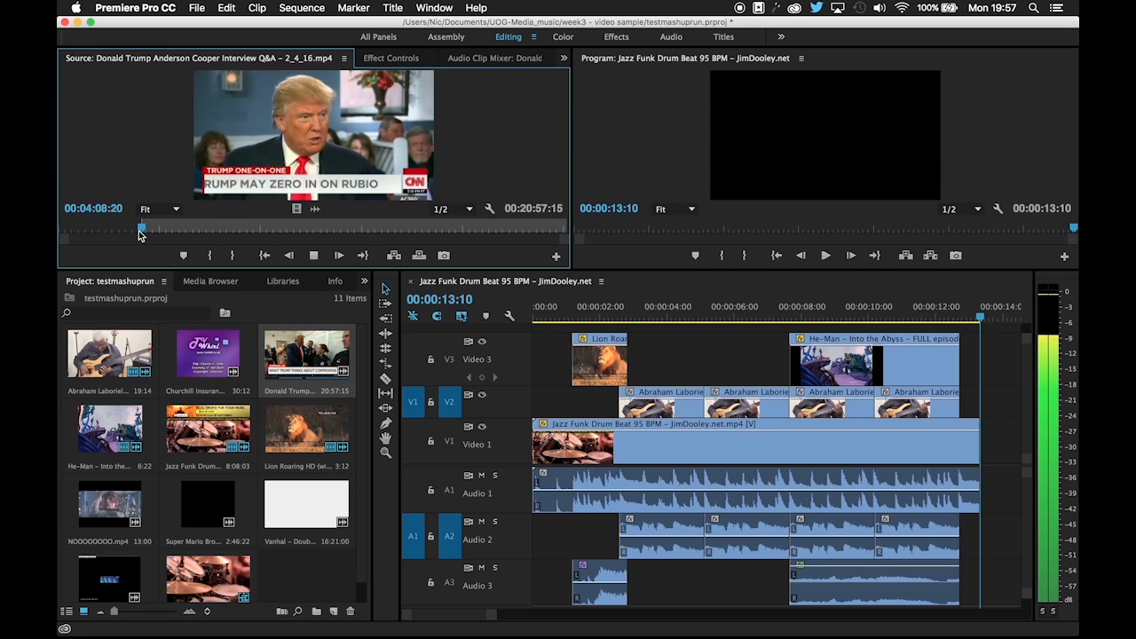
pyautogui.press('o')
pyautogui.press('space')
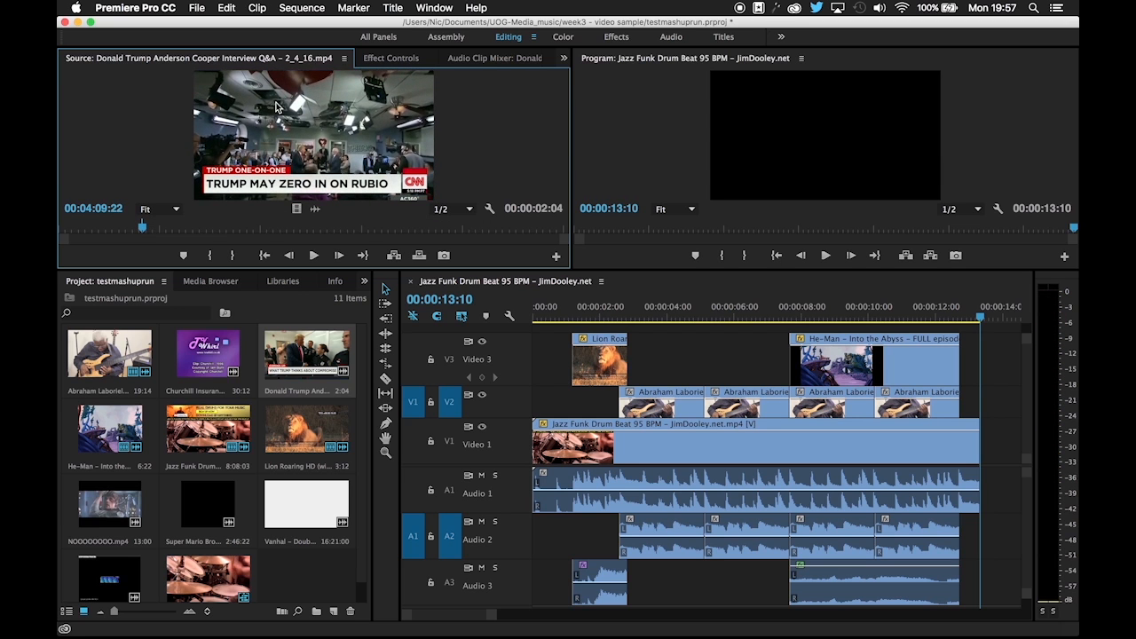
pyautogui.moveTo(703, 309); pyautogui.dragTo(740, 326)
pyautogui.scroll(1, 699, 360)
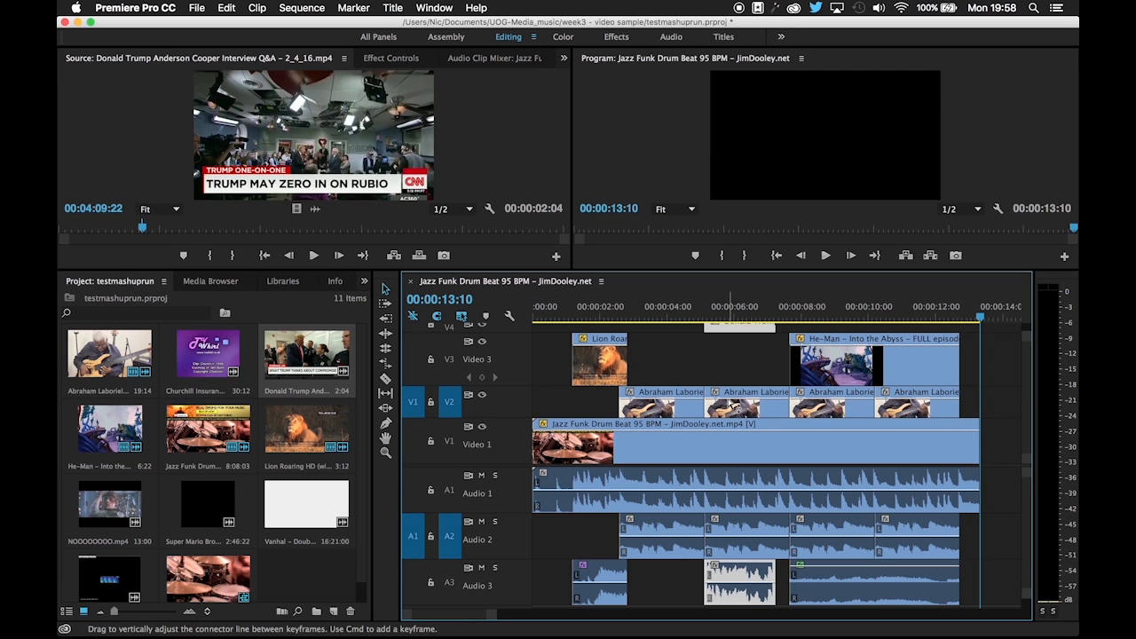
pyautogui.scroll(3, 719, 460)
pyautogui.scroll(-3, 720, 459)
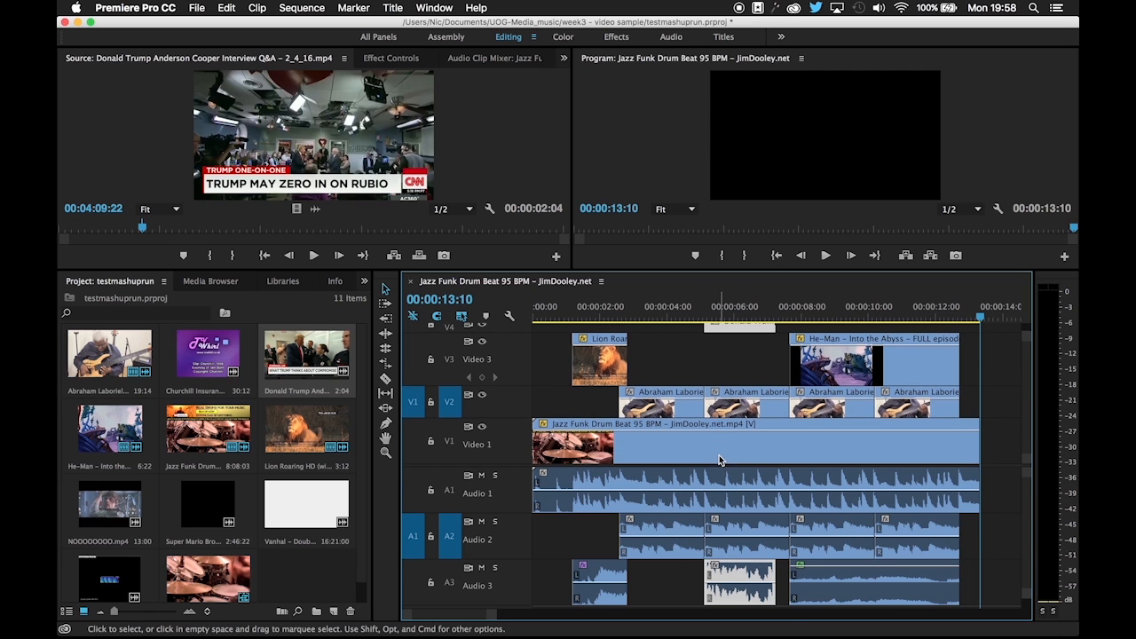
pyautogui.moveTo(736, 572); pyautogui.dragTo(735, 594)
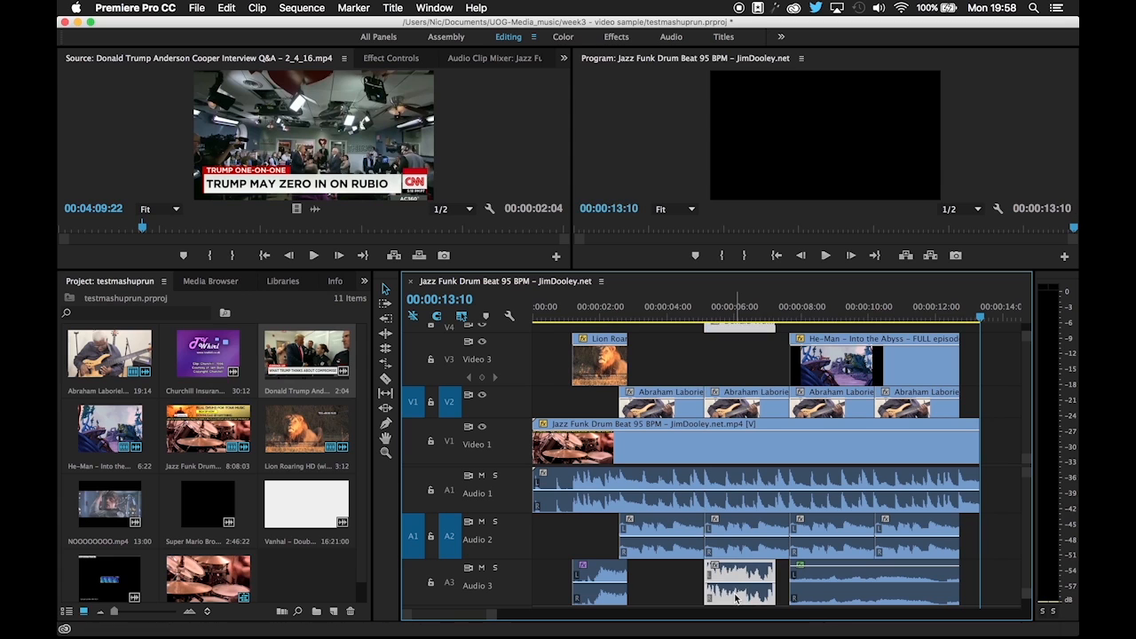
pyautogui.doubleClick(468, 600)
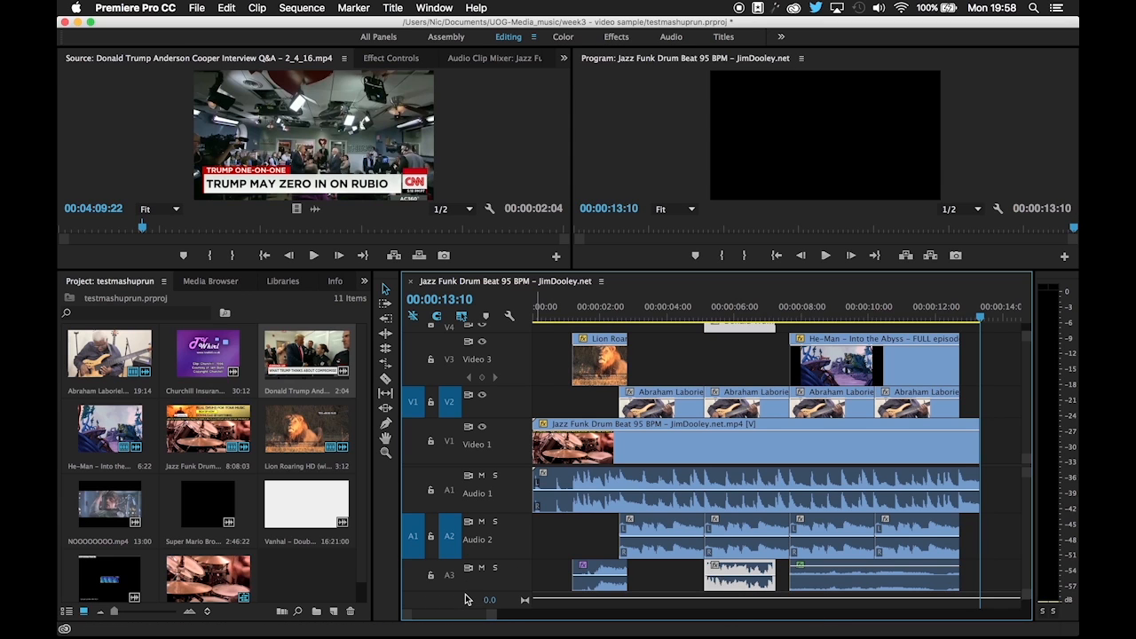
pyautogui.press('super+z')
pyautogui.press('super+z')
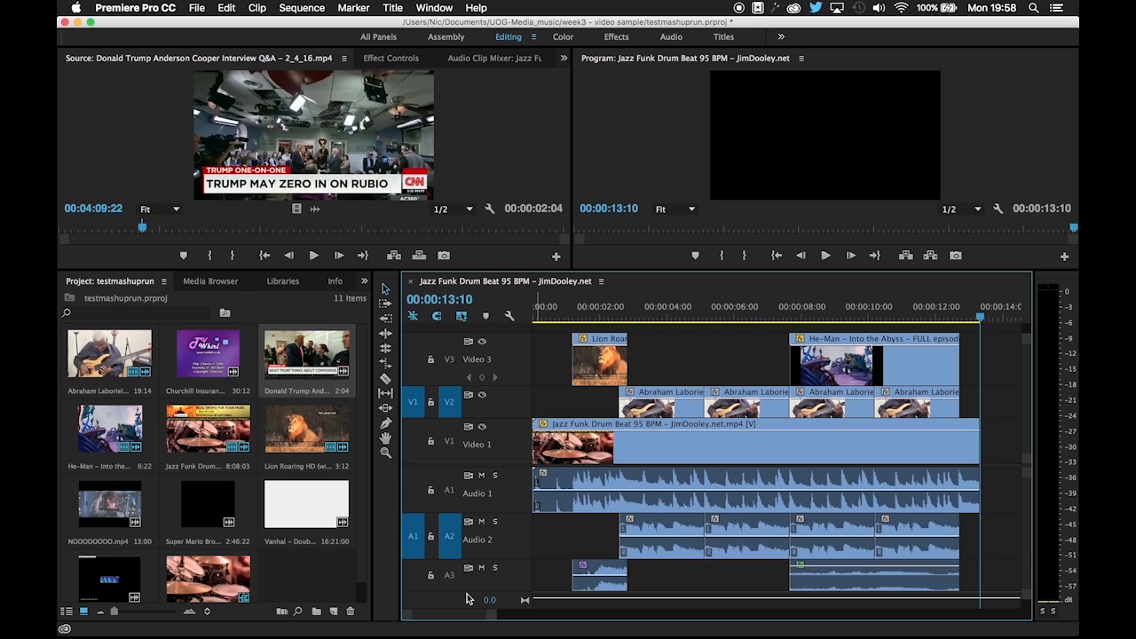
# Place the marked interview section on new Video 4 and Audio 4 tracks, with its end aligned to the He-Man clip's end
pyautogui.click(278, 177)
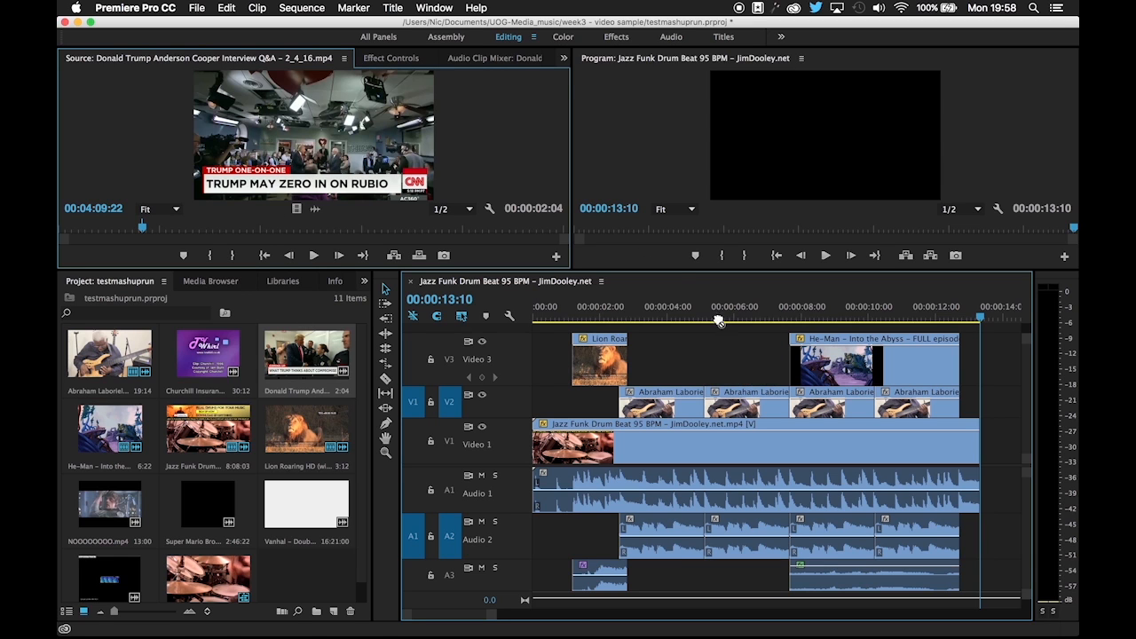
pyautogui.moveTo(720, 322)
pyautogui.mouseDown()
pyautogui.moveTo(730, 342)
pyautogui.moveTo(731, 322)
pyautogui.moveTo(722, 329)
pyautogui.mouseUp()
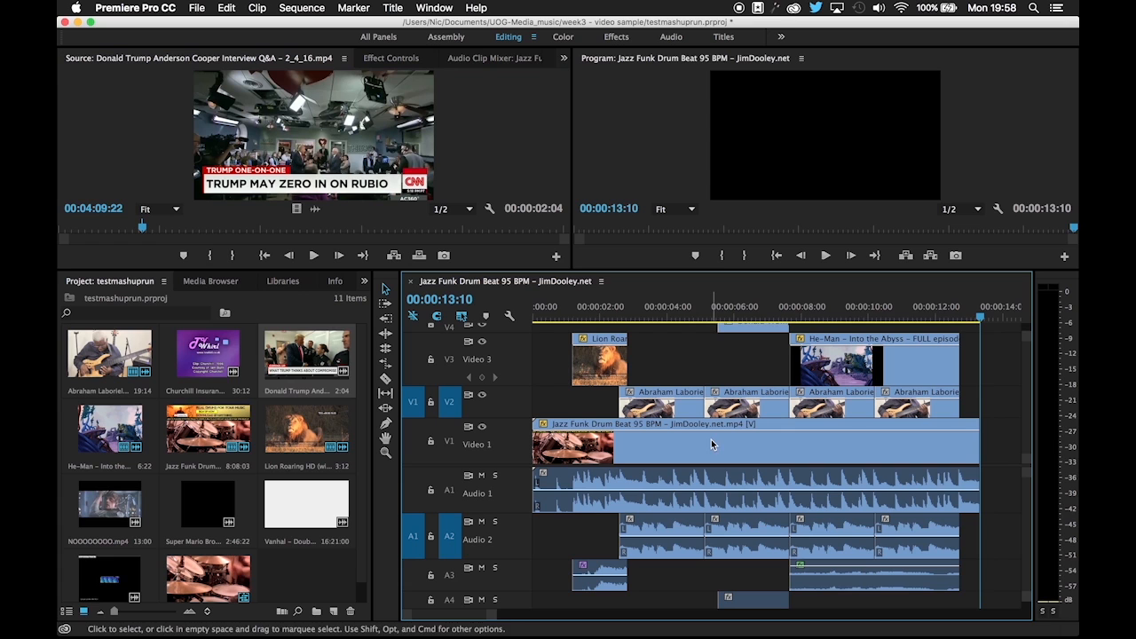
pyautogui.click(722, 307)
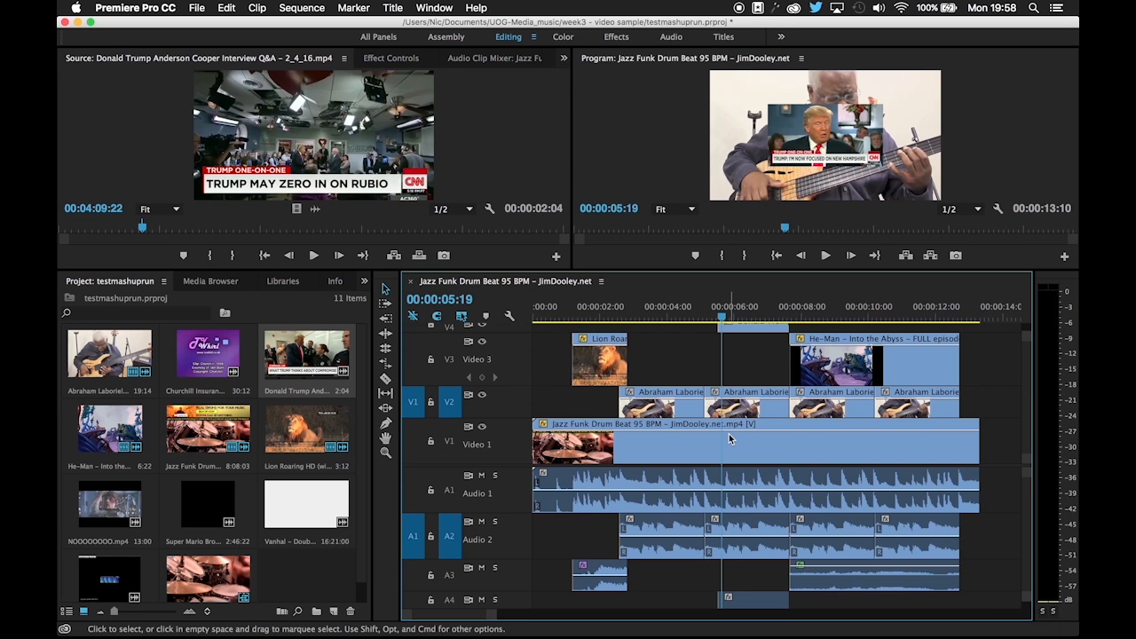
pyautogui.scroll(1, 731, 439)
pyautogui.scroll(-1, 729, 438)
pyautogui.scroll(1, 730, 439)
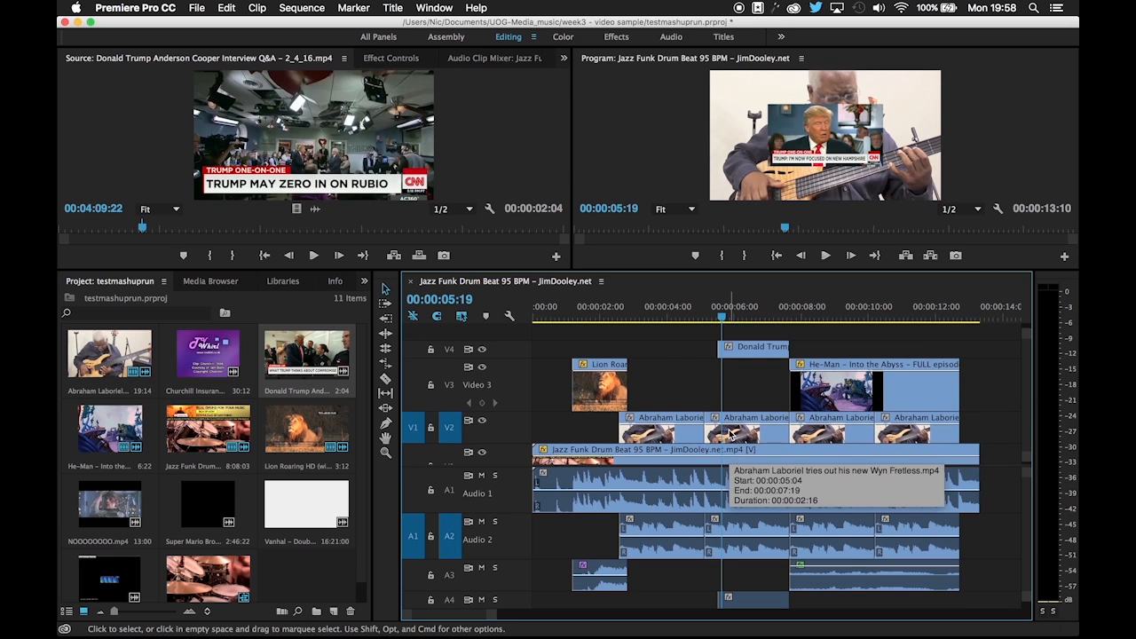
pyautogui.moveTo(744, 348); pyautogui.dragTo(915, 348)
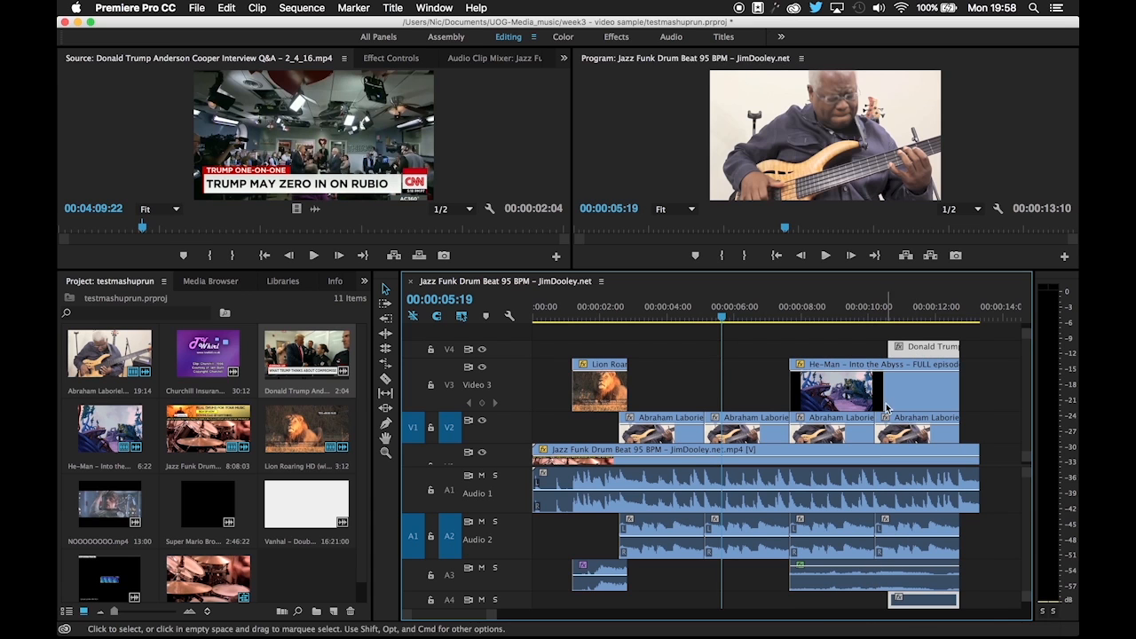
# Play the end section and extend the interview clip's start back to the beginning of the last bass clip
pyautogui.click(844, 312)
pyautogui.press('space')
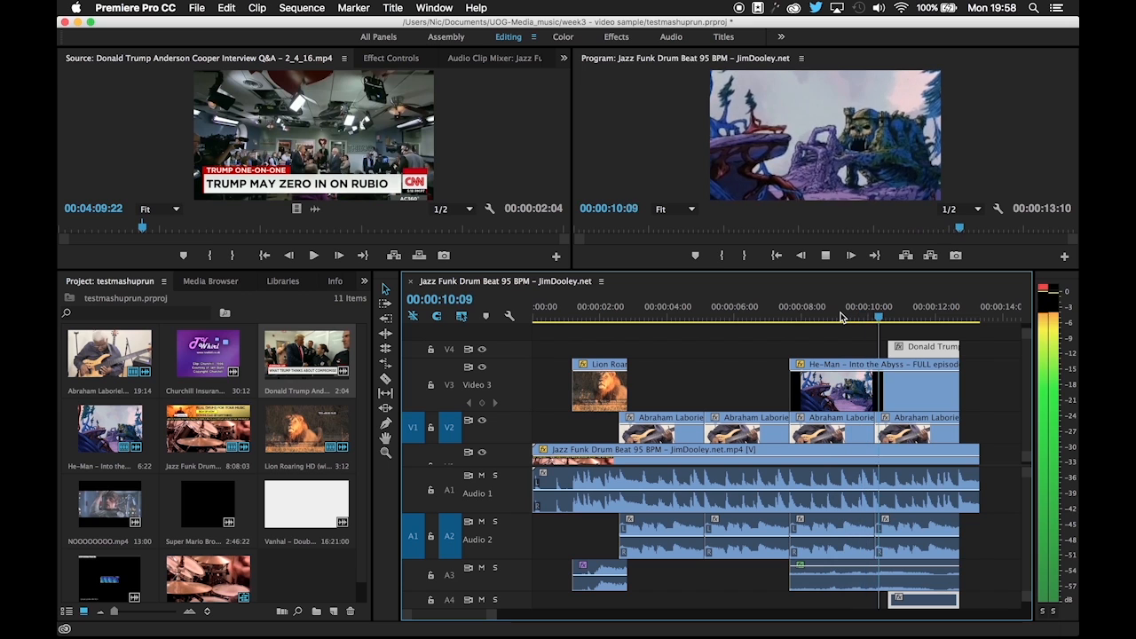
pyautogui.press('space')
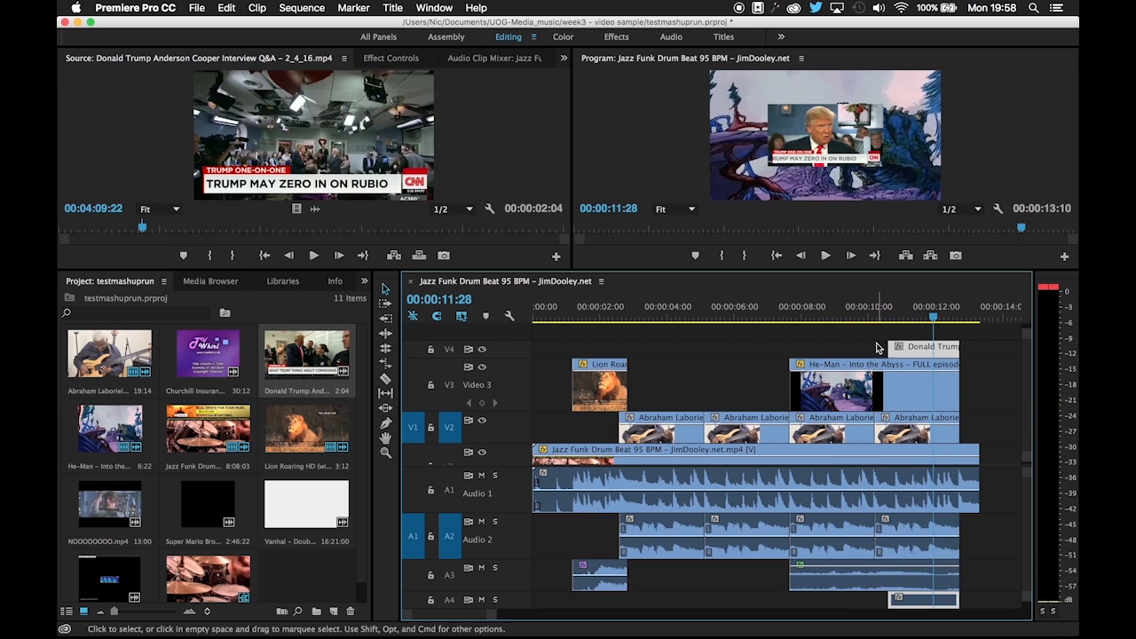
pyautogui.moveTo(888, 348); pyautogui.dragTo(876, 349)
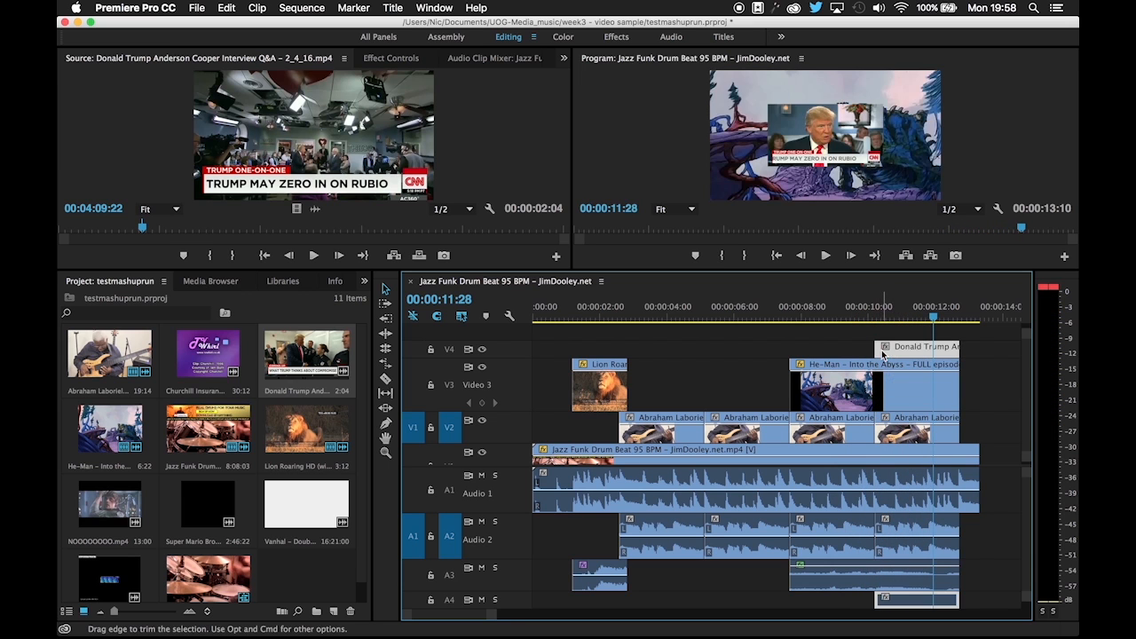
# Play the interview section, trim the clip's start to slightly after the last bass clip begins, and replay the result
pyautogui.click(857, 312)
pyautogui.press('space')
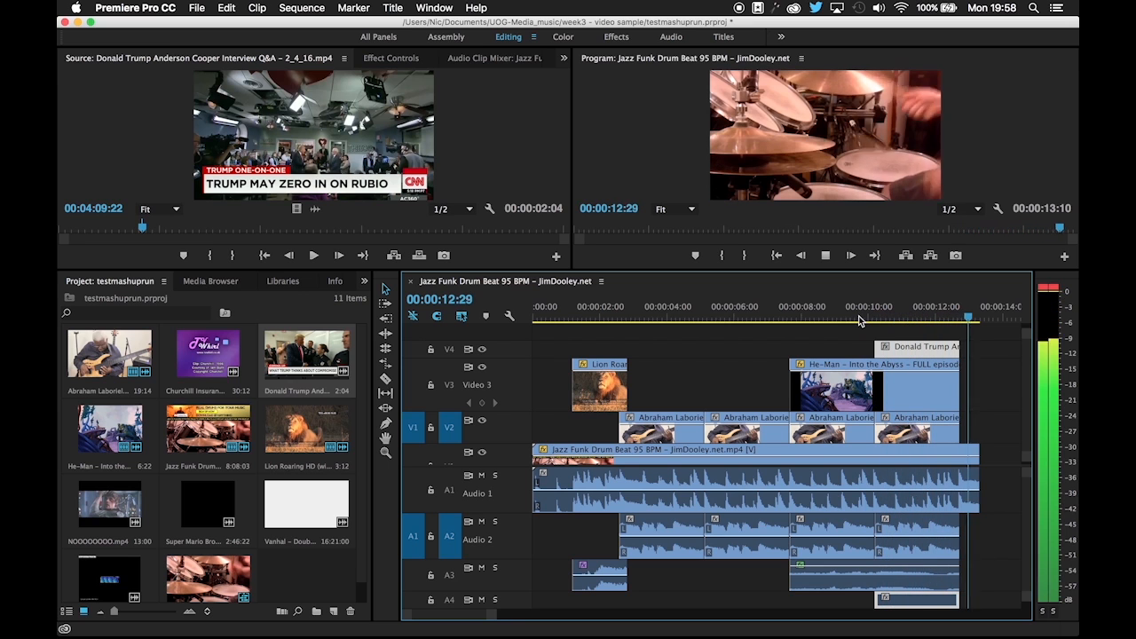
pyautogui.press('space')
pyautogui.moveTo(951, 345); pyautogui.dragTo(945, 354)
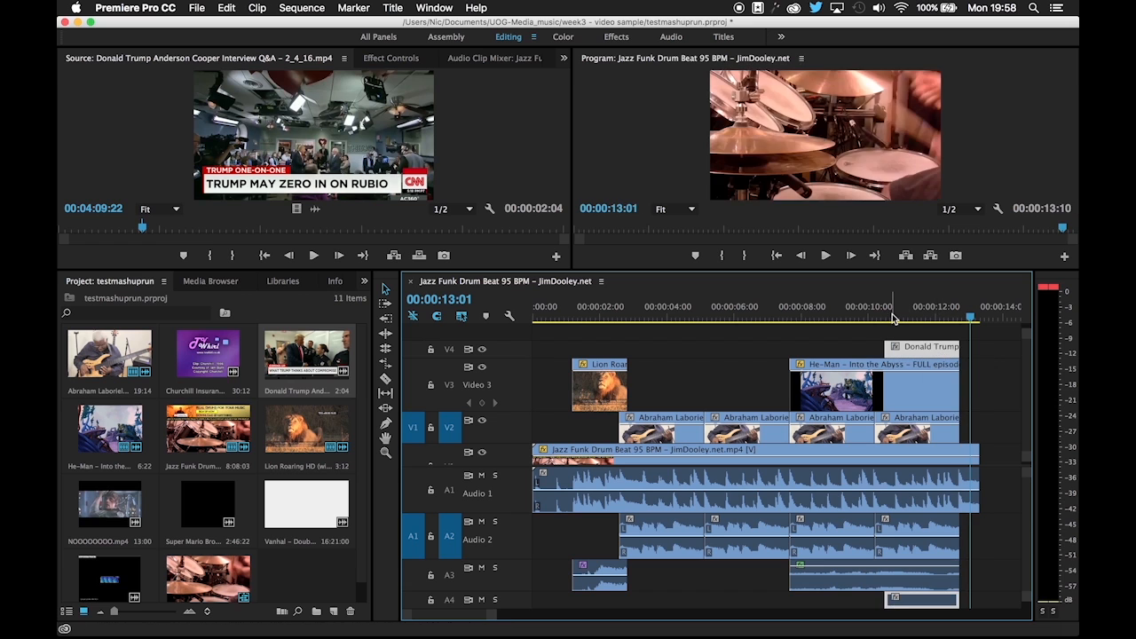
pyautogui.click(894, 320)
pyautogui.press('space')
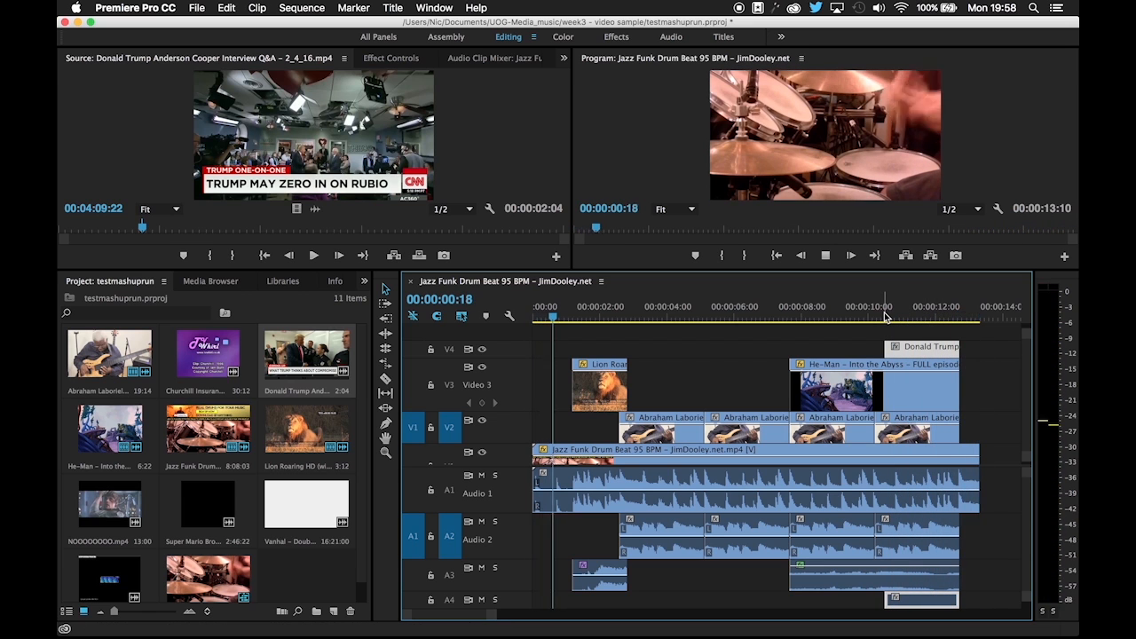
# Scale the Trump interview clip on Video 4 to 220 while viewing its frame at 00:00:10:29
pyautogui.press('space')
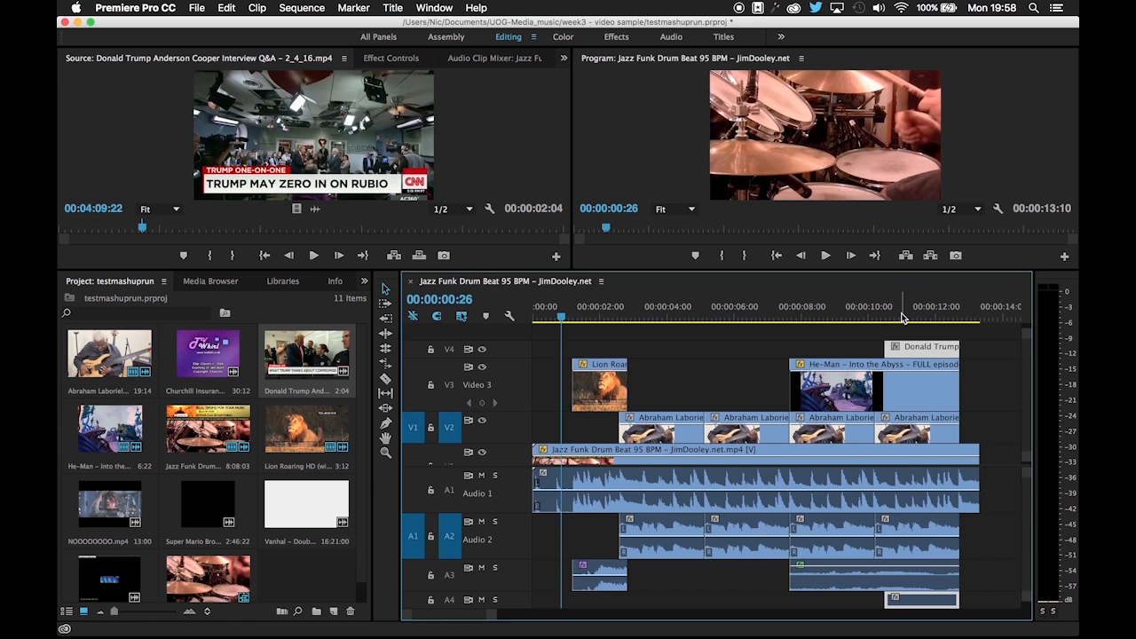
pyautogui.click(902, 311)
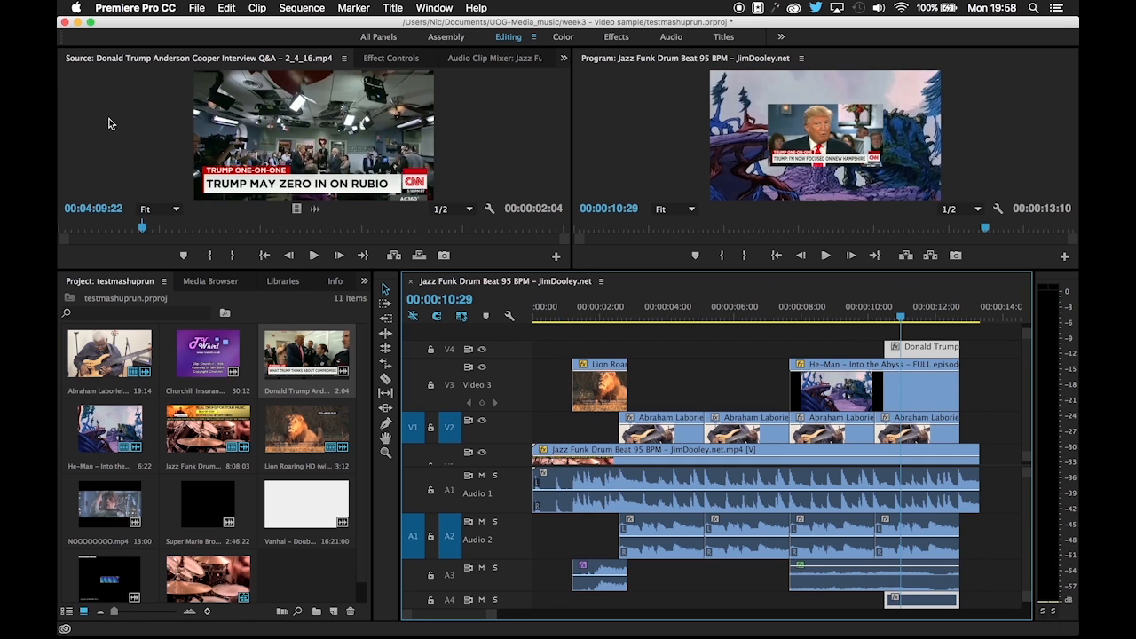
pyautogui.click(393, 59)
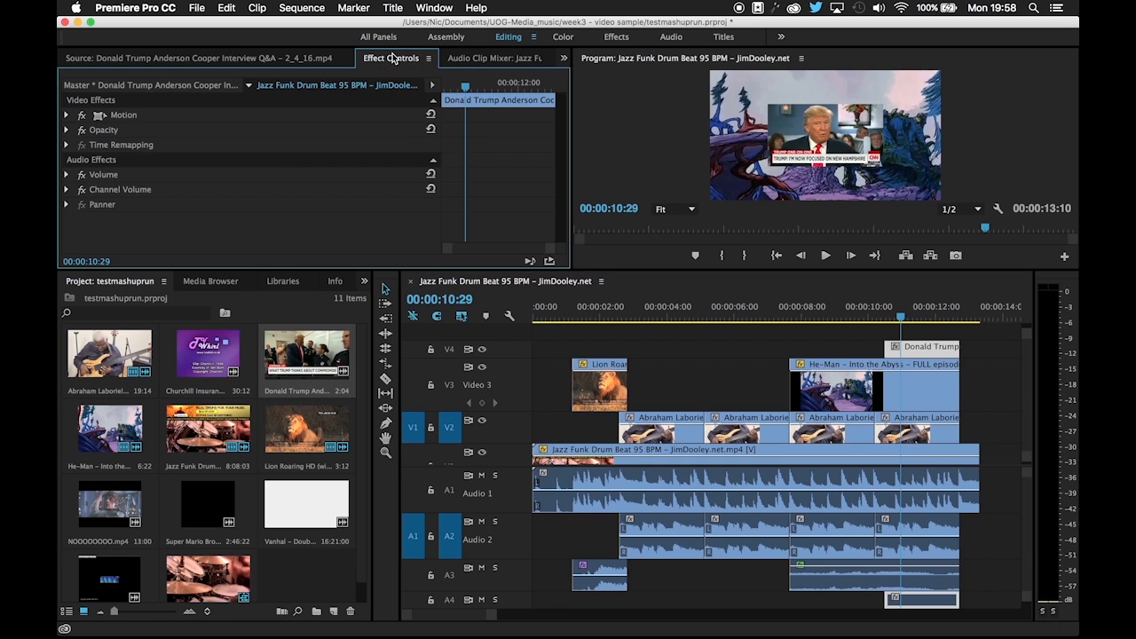
pyautogui.click(66, 115)
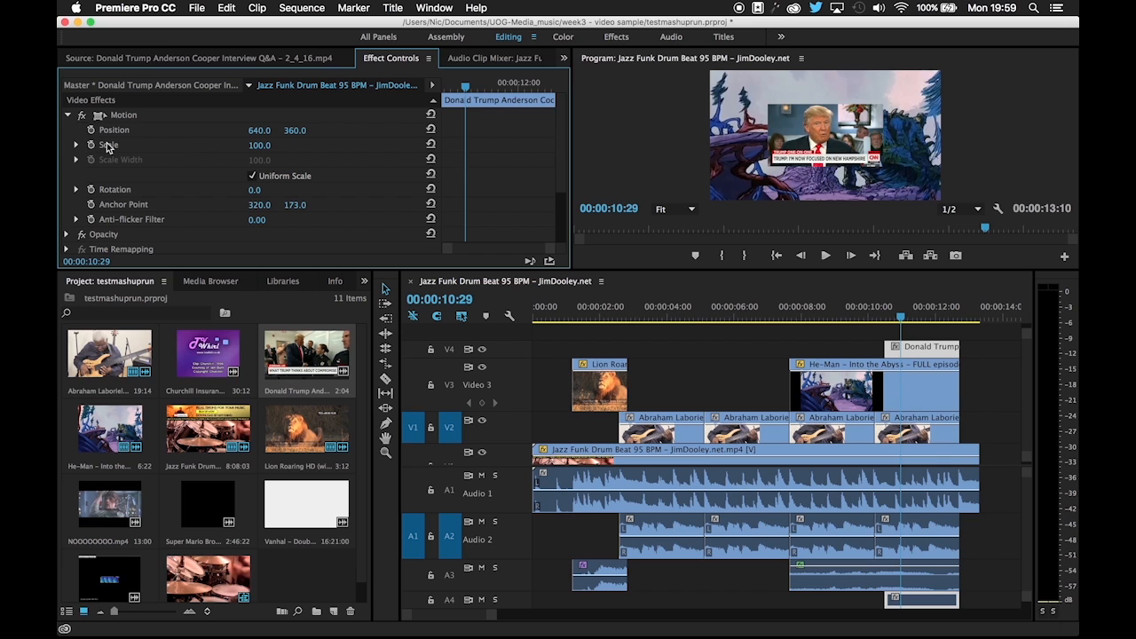
pyautogui.moveTo(259, 145); pyautogui.dragTo(312, 144)
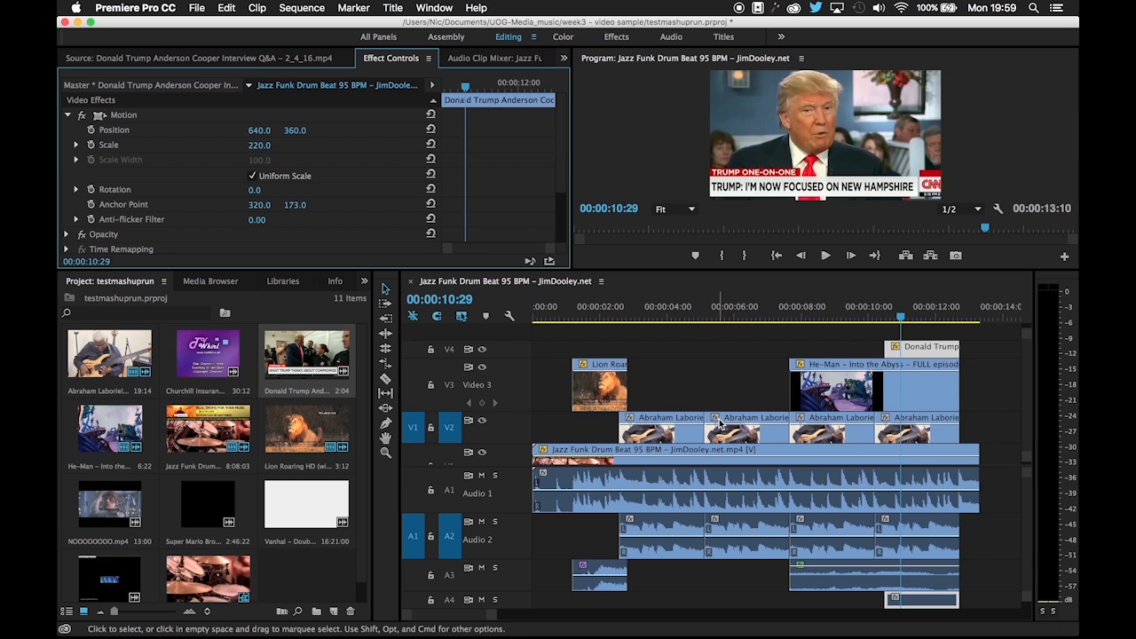
# Set the first bass clip's position to 1264, 361 to reveal the drummer beside it, and play the sequence from near the start
pyautogui.click(677, 420)
pyautogui.click(655, 317)
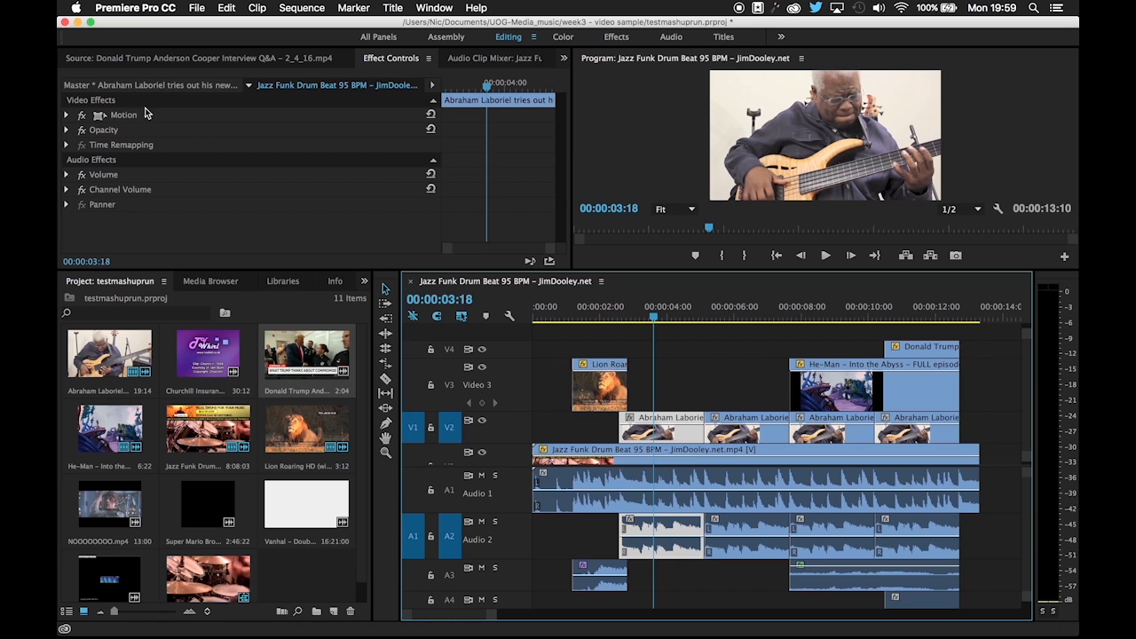
pyautogui.click(67, 116)
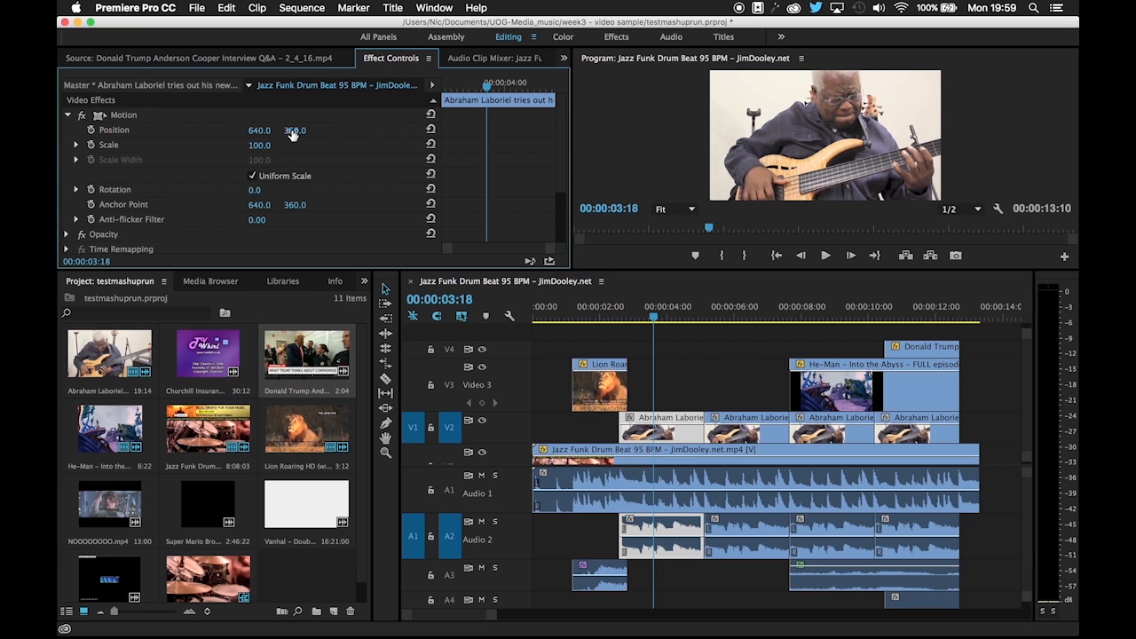
pyautogui.moveTo(293, 133); pyautogui.dragTo(333, 132)
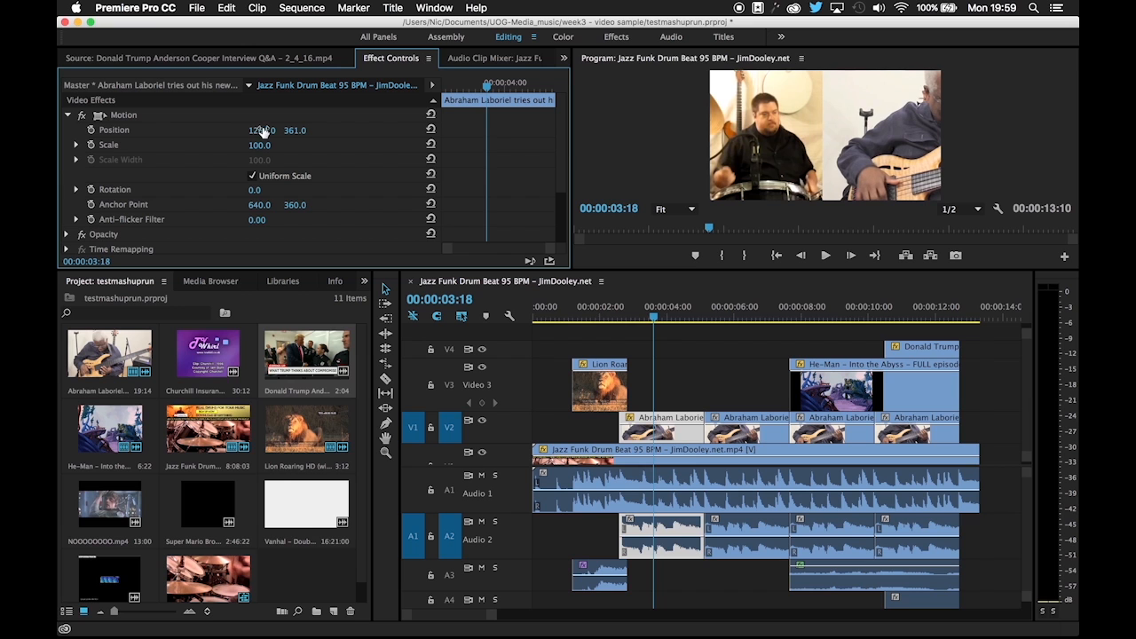
pyautogui.click(558, 318)
pyautogui.press('space')
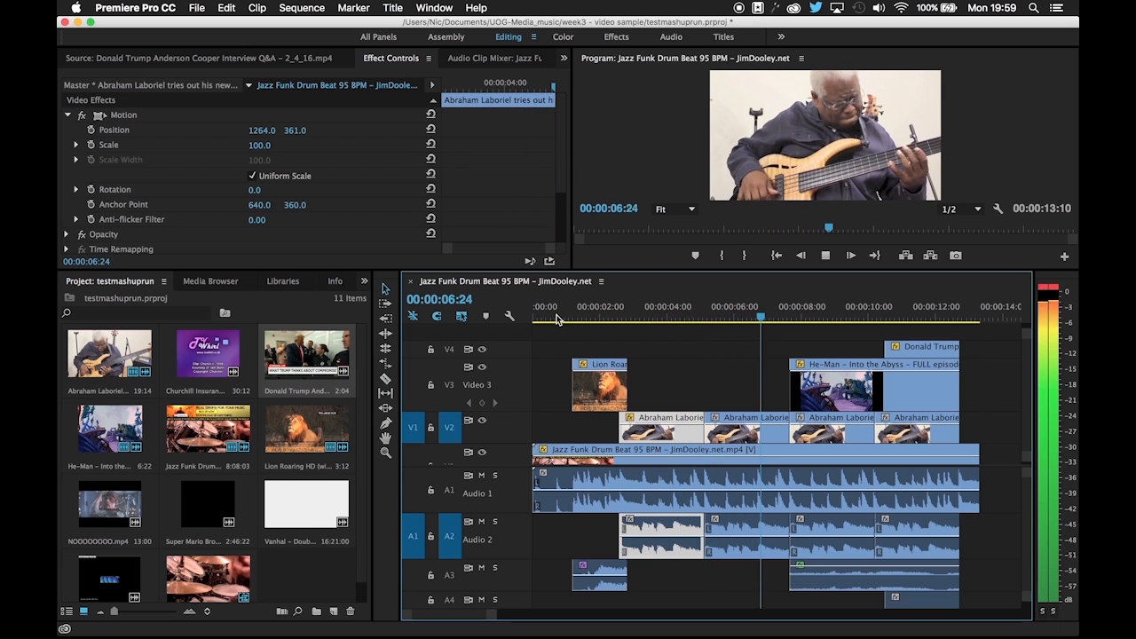
pyautogui.press('space')
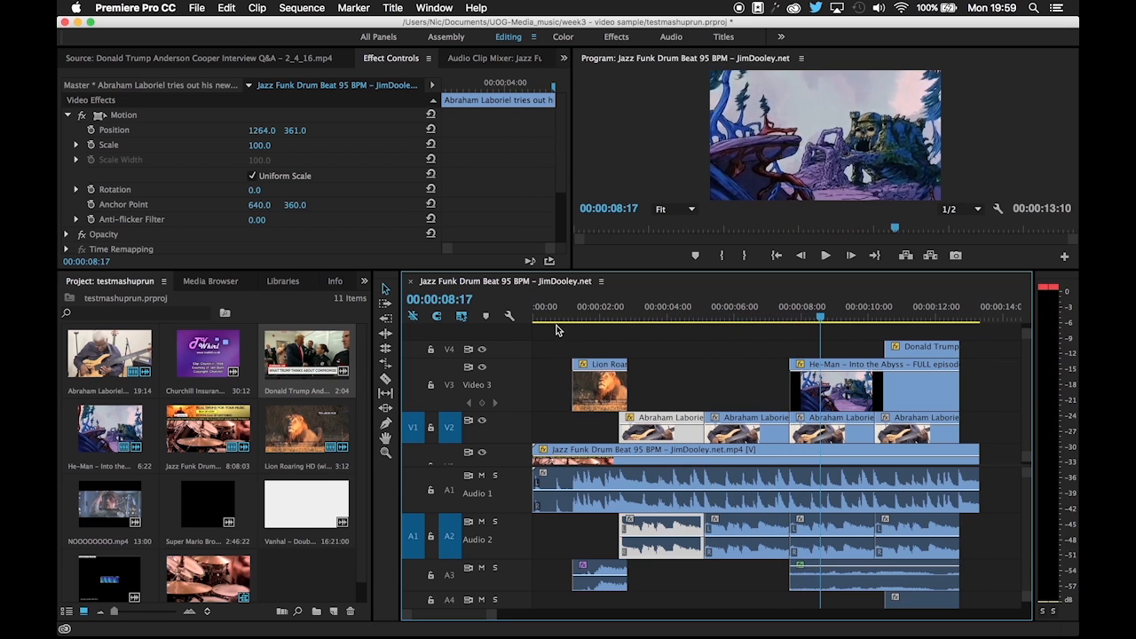
# Set the second bass clip's horizontal position to 1223, and play the start of the sequence
pyautogui.moveTo(680, 329); pyautogui.dragTo(736, 314)
pyautogui.click(746, 417)
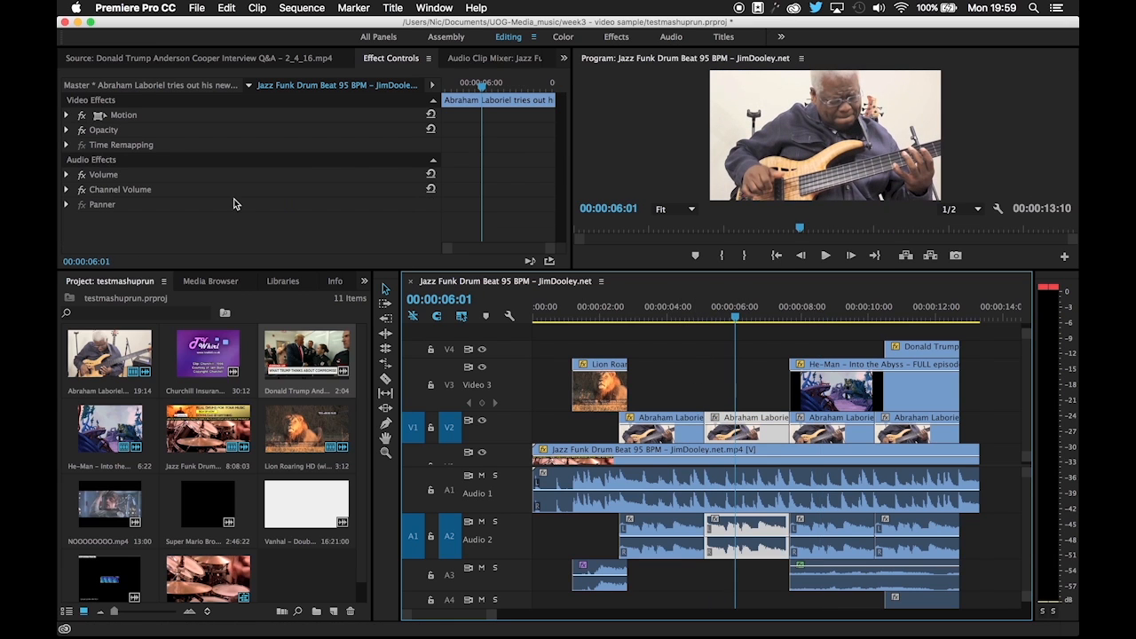
pyautogui.click(67, 115)
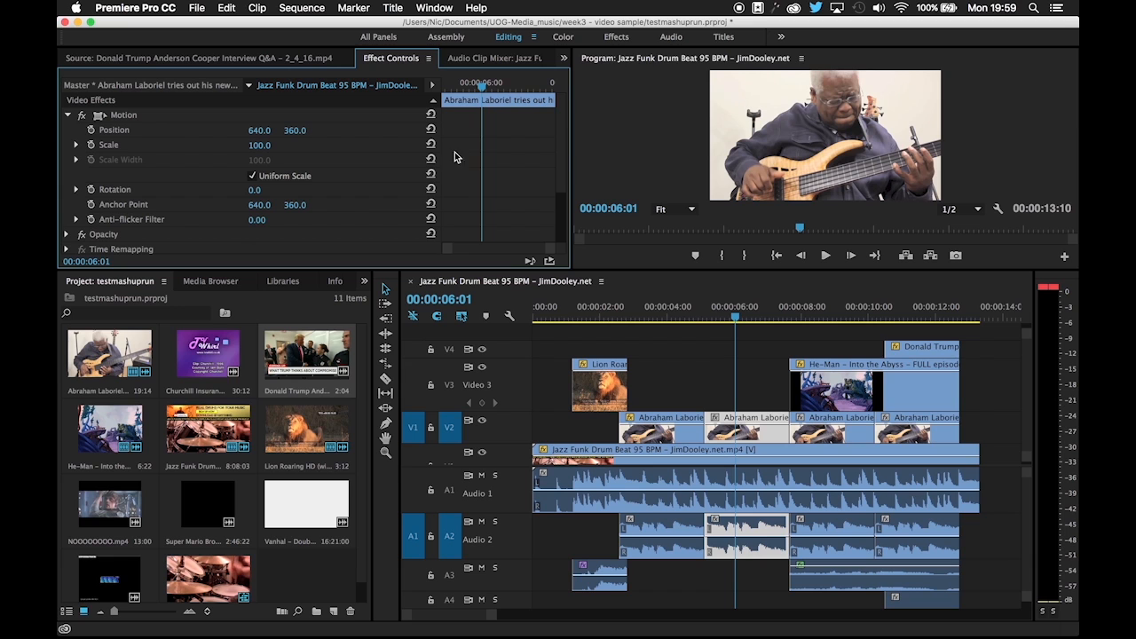
pyautogui.moveTo(260, 130); pyautogui.dragTo(779, 129)
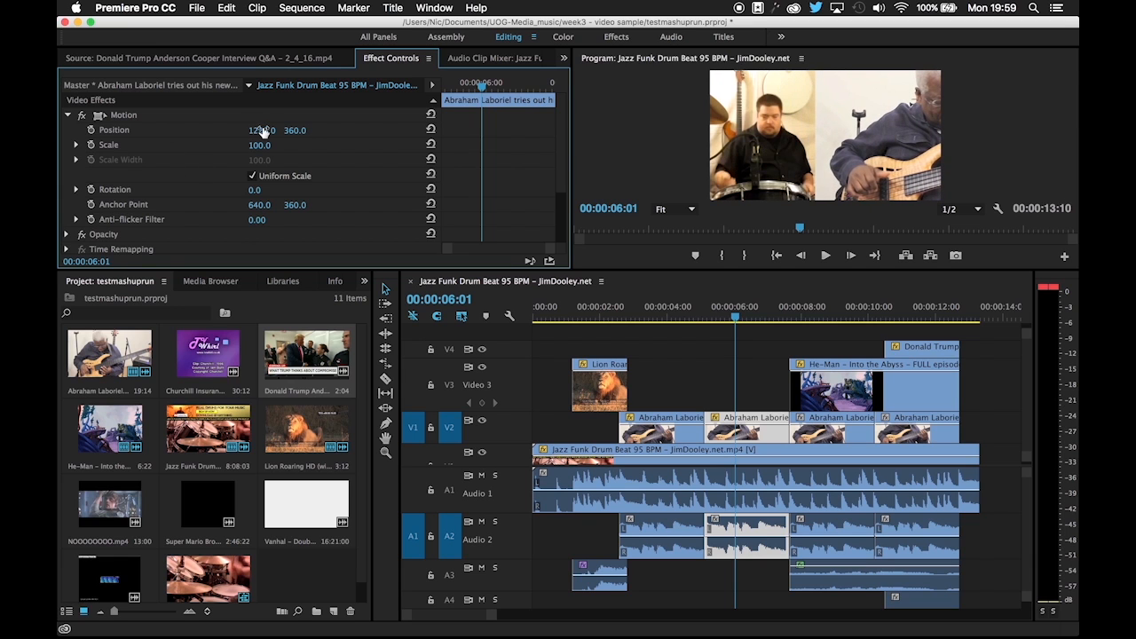
pyautogui.click(558, 317)
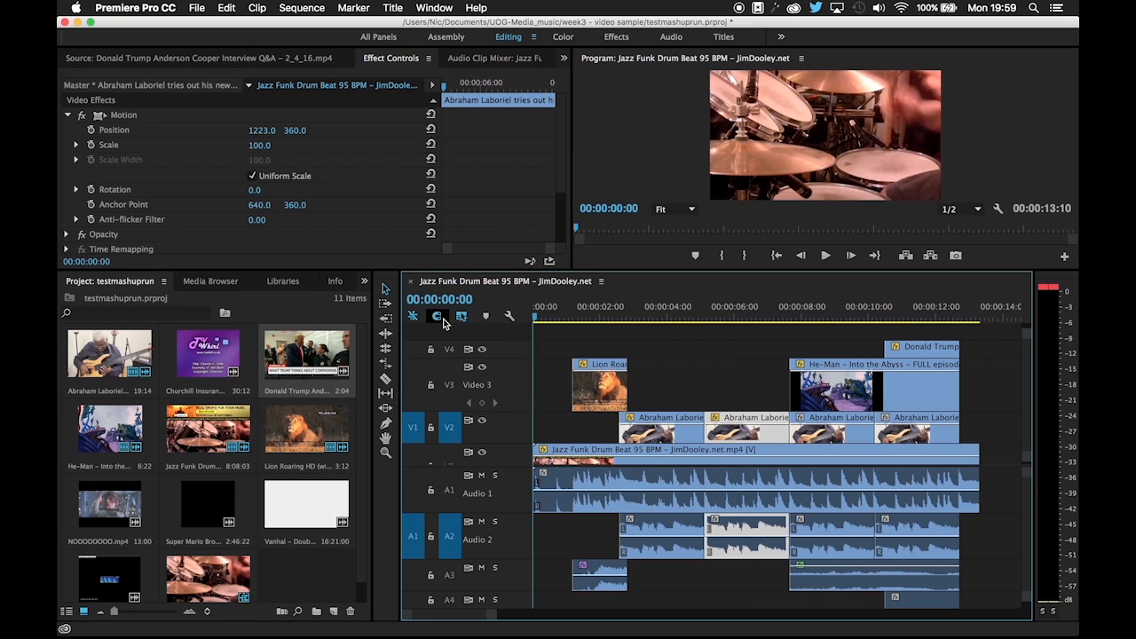
pyautogui.press('space')
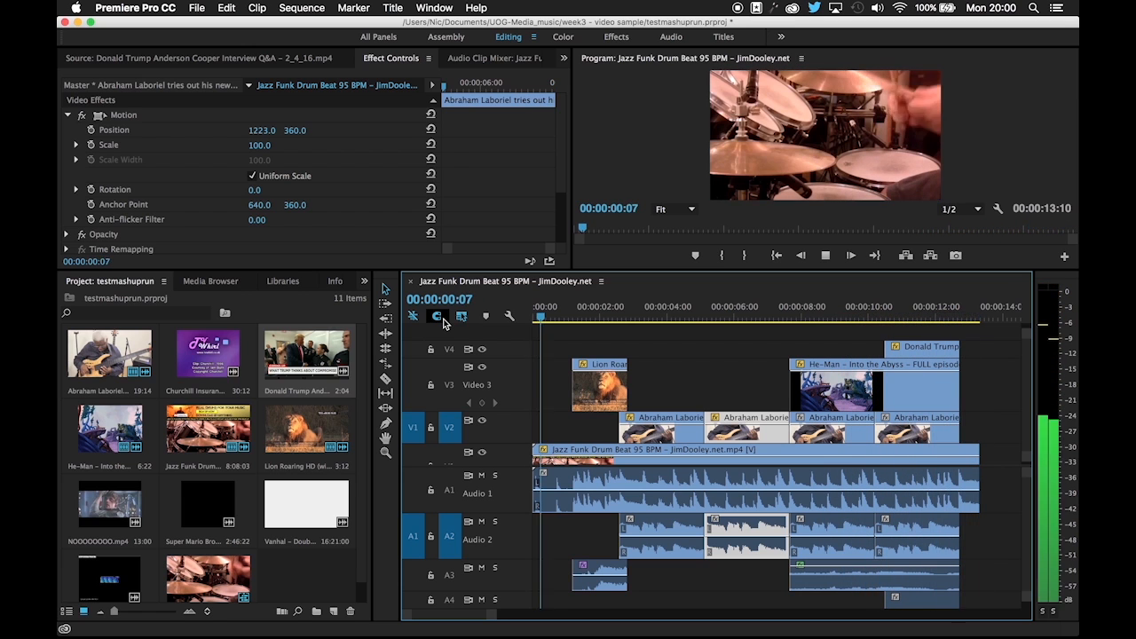
pyautogui.press('space')
# Park the playhead just after the last bass clip, load NOOOOOOOO.mp4 as the source clip and play its scream
pyautogui.hscroll(3, 897, 412)
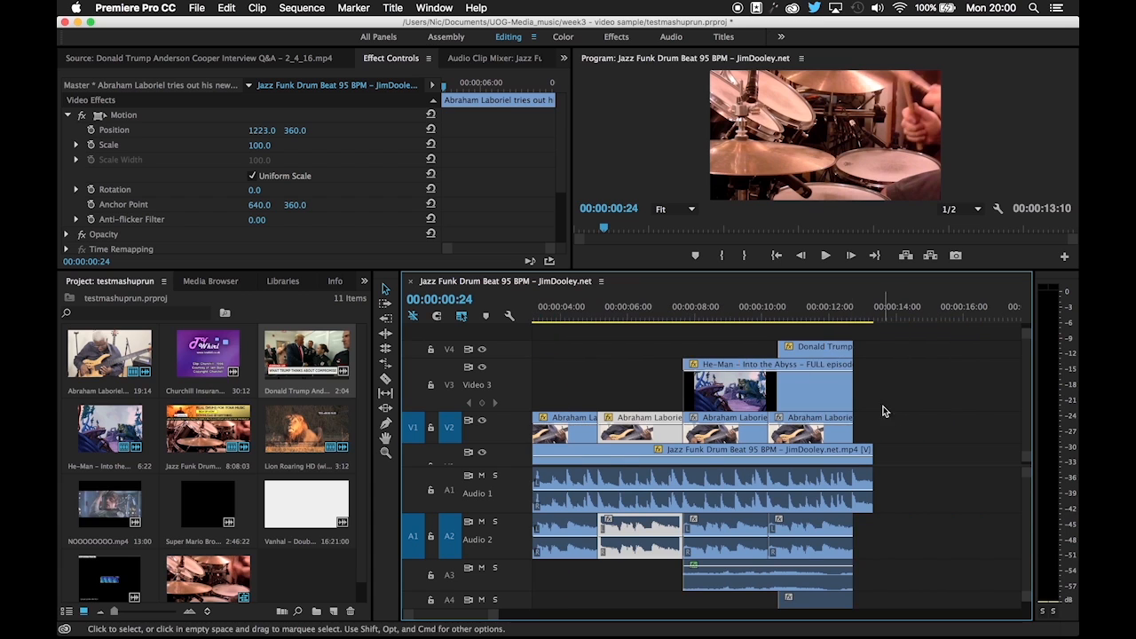
pyautogui.click(858, 313)
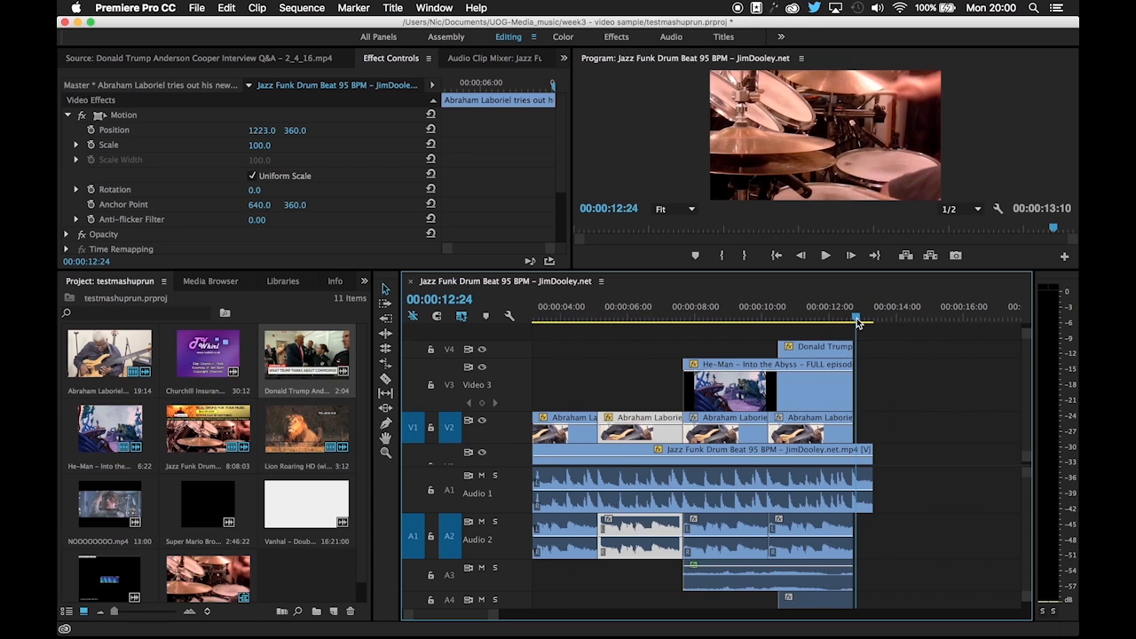
pyautogui.click(107, 512)
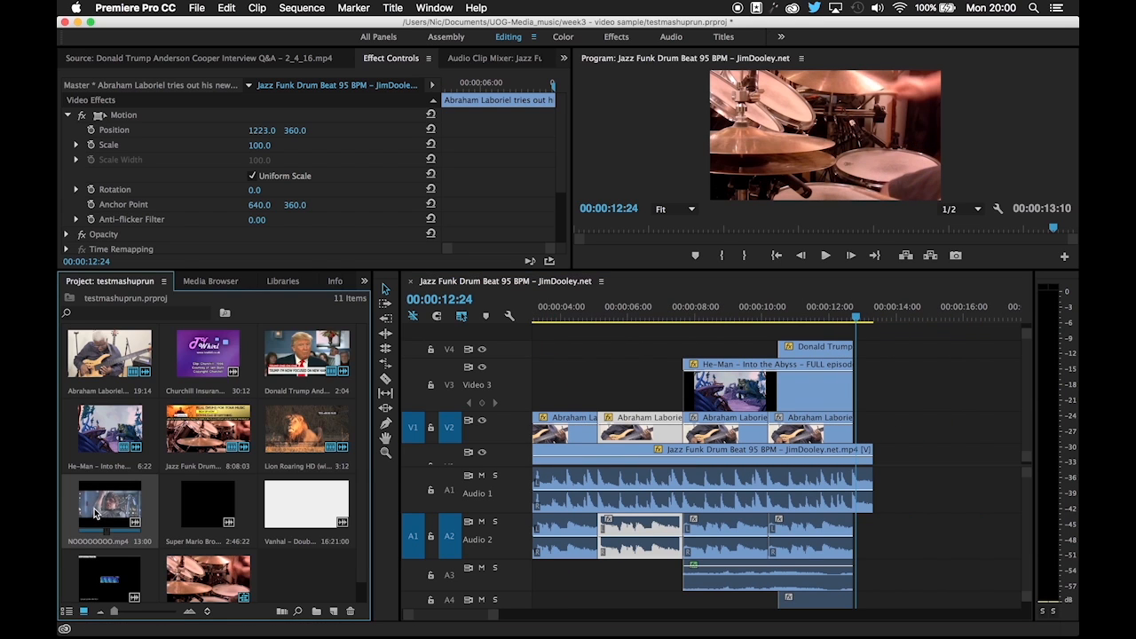
pyautogui.doubleClick(94, 510)
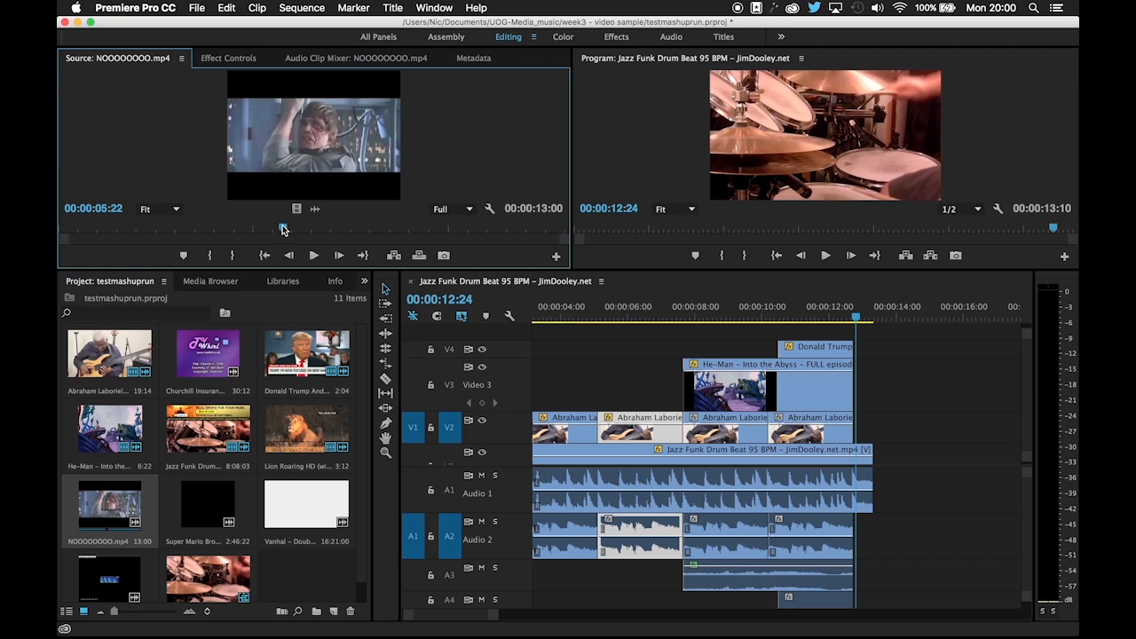
pyautogui.moveTo(282, 229); pyautogui.dragTo(116, 231)
pyautogui.press('space')
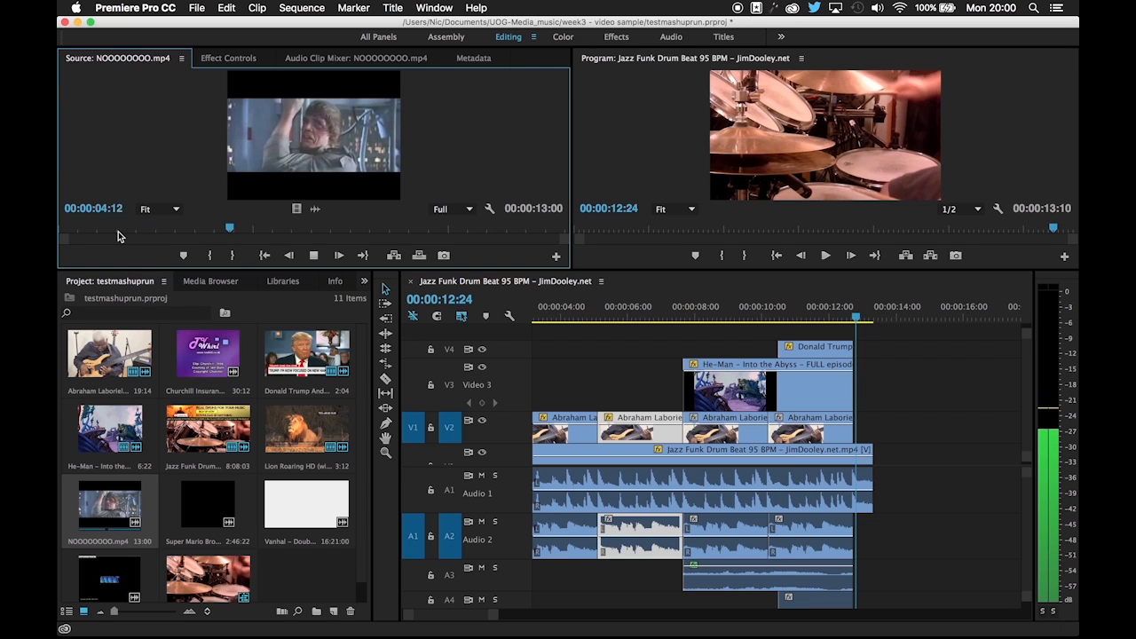
pyautogui.press('space')
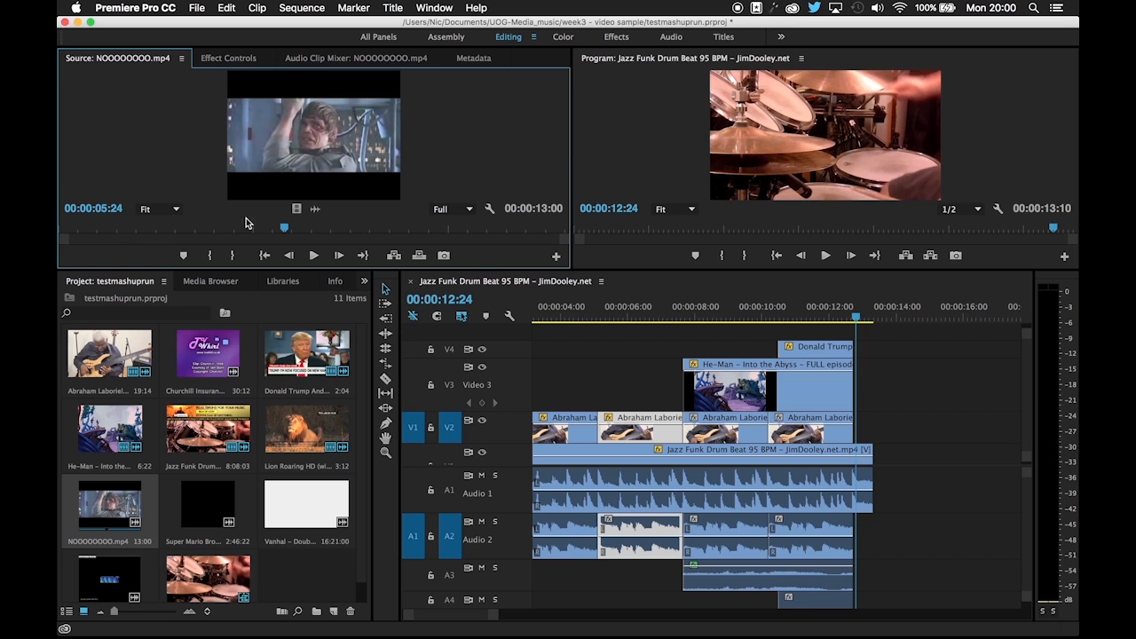
# Mark in and out points around the scream in NOOOOOOOO.mp4, selecting a section of 00:00:04:24
pyautogui.moveTo(284, 228); pyautogui.dragTo(183, 229)
pyautogui.press('space')
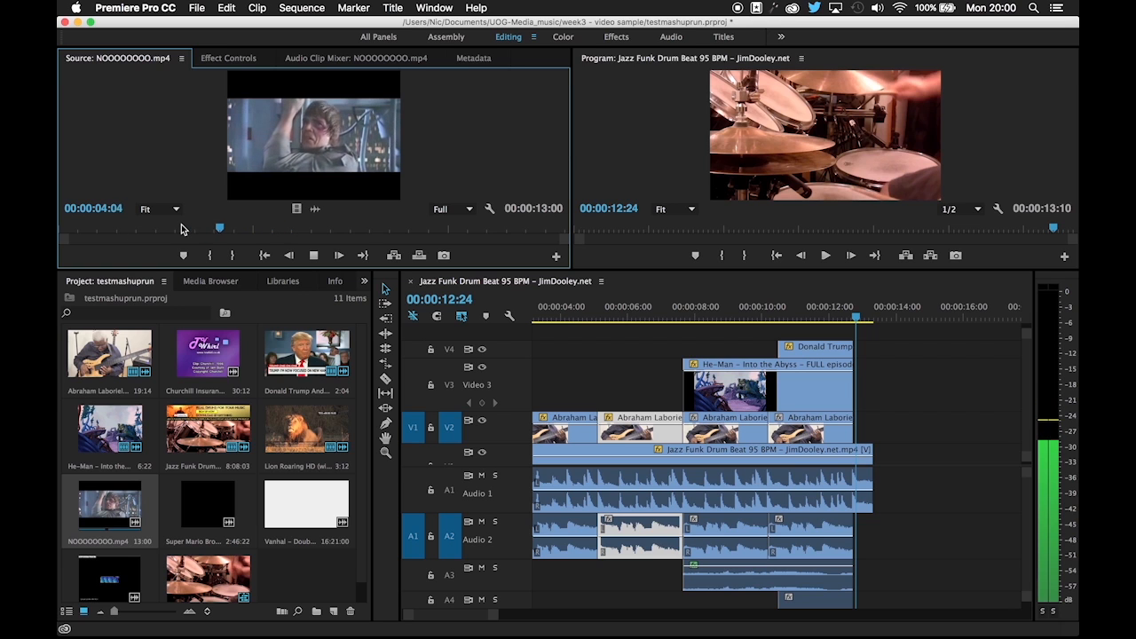
pyautogui.moveTo(181, 229); pyautogui.dragTo(121, 229)
pyautogui.press('i')
pyautogui.press('space')
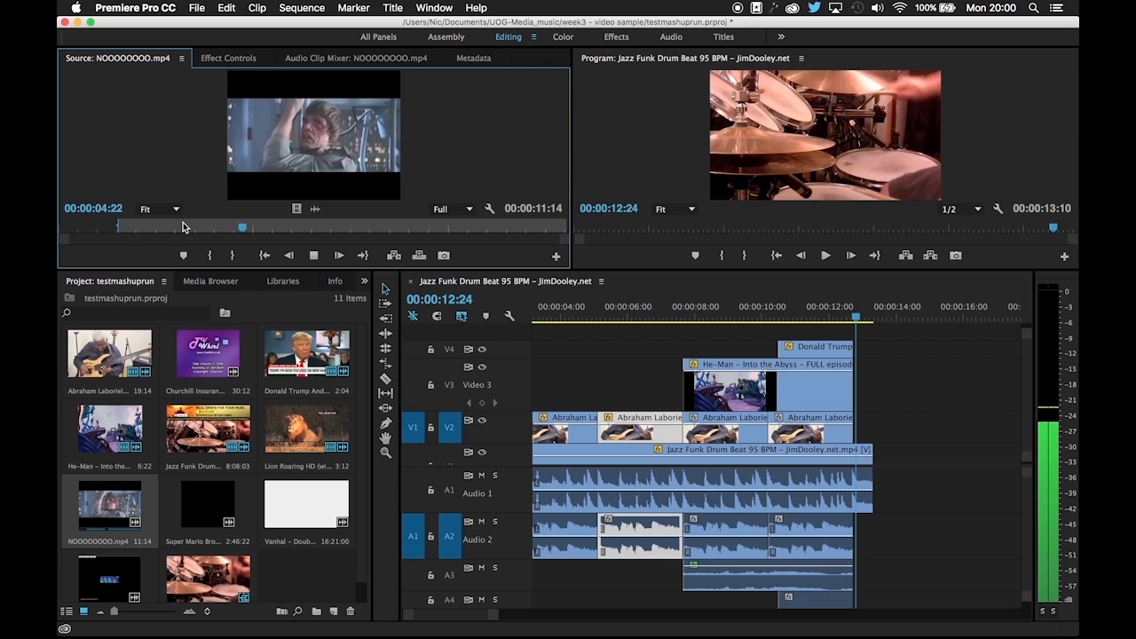
pyautogui.press('o')
pyautogui.press('space')
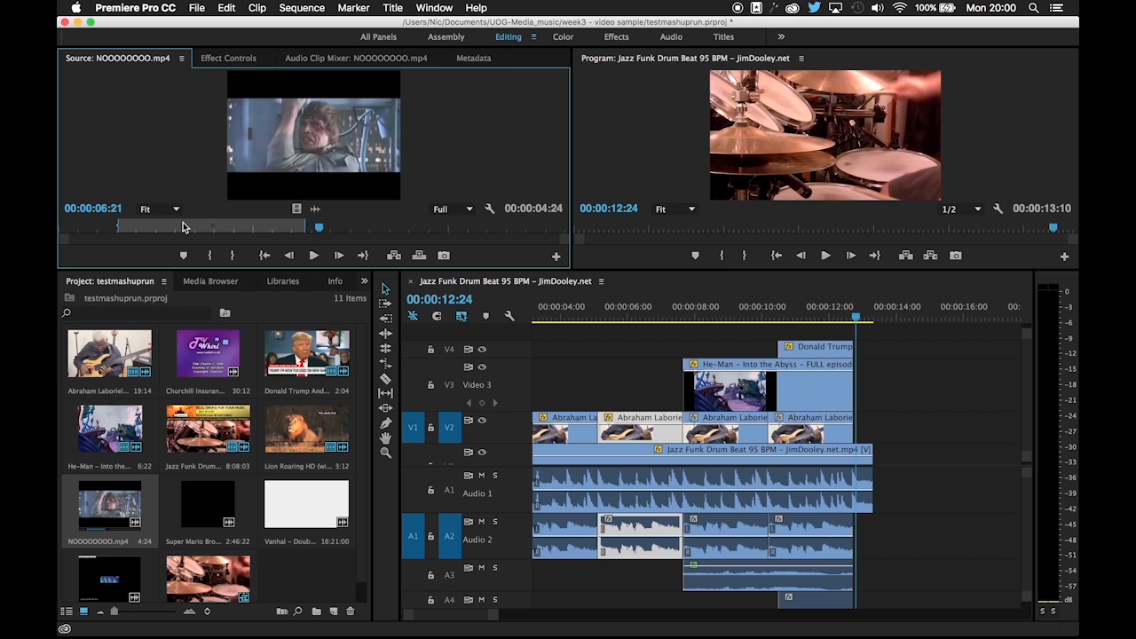
# Place the marked NOOOOOOOO.mp4 section on Video 2 and Audio 2 right after the last bass clip, and play the transition
pyautogui.moveTo(314, 135); pyautogui.dragTo(870, 421)
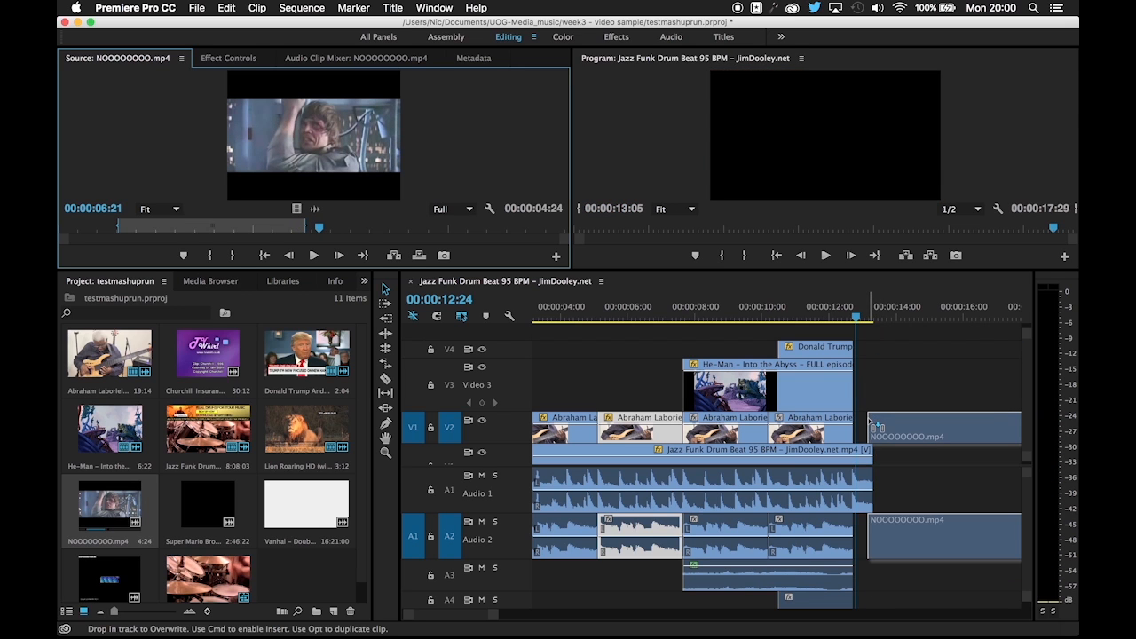
pyautogui.moveTo(871, 421)
pyautogui.mouseDown()
pyautogui.moveTo(855, 401)
pyautogui.moveTo(856, 427)
pyautogui.mouseUp()
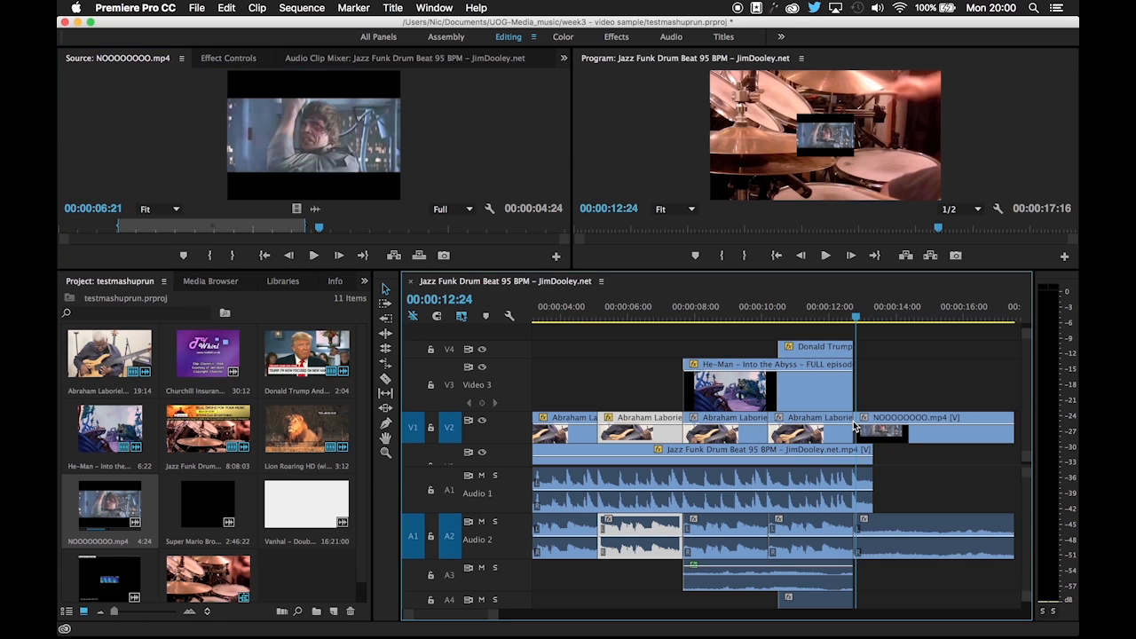
pyautogui.click(830, 319)
pyautogui.press('space')
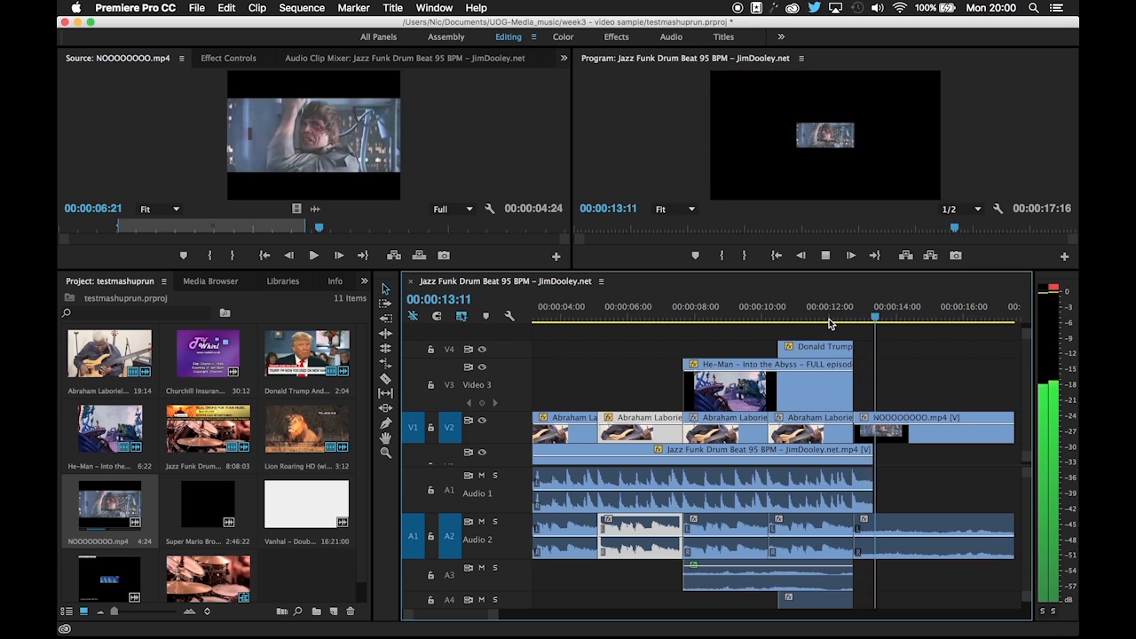
pyautogui.press('space')
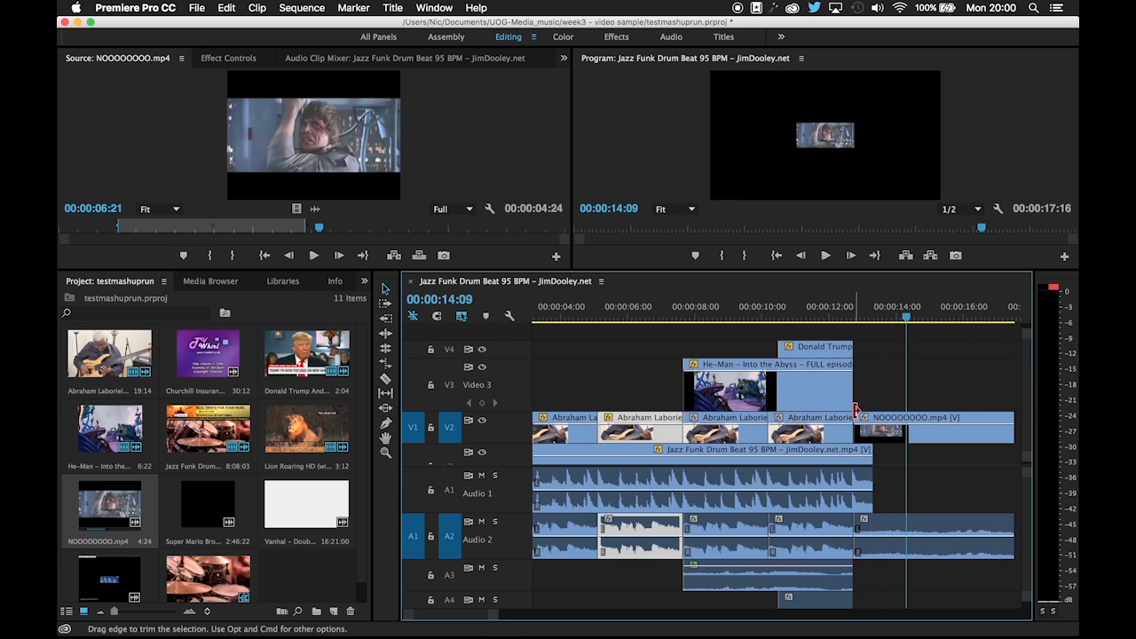
# Trim the start of the NOOOOOOOO.mp4 clip slightly, keep it directly against the last bass clip, and replay the transition
pyautogui.moveTo(858, 418); pyautogui.dragTo(879, 425)
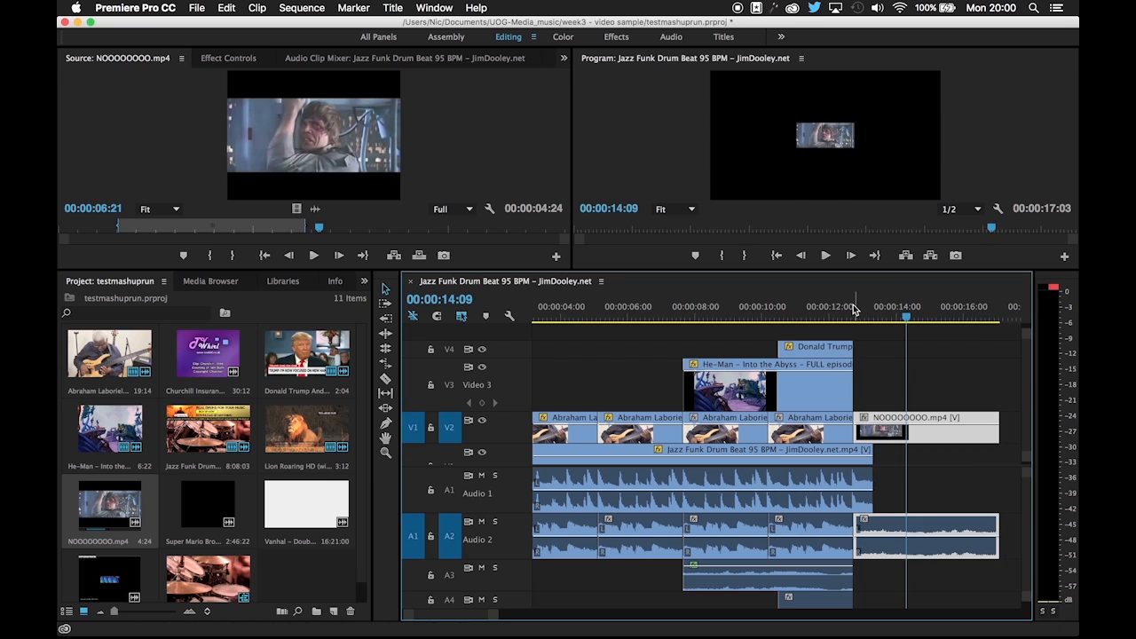
pyautogui.click(843, 312)
pyautogui.press('space')
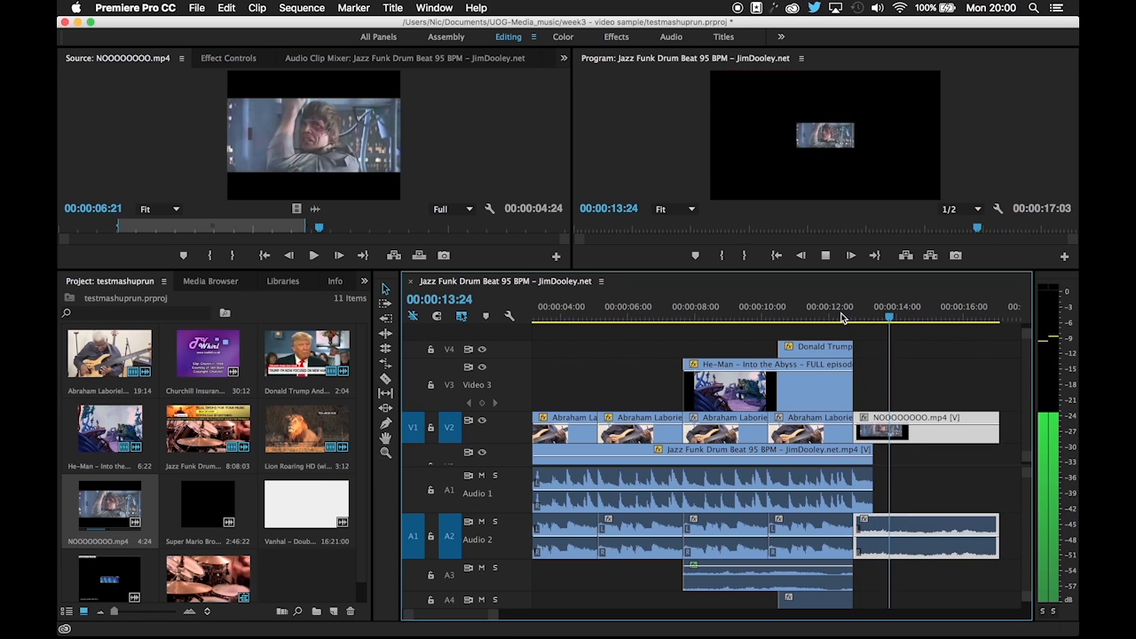
pyautogui.press('space')
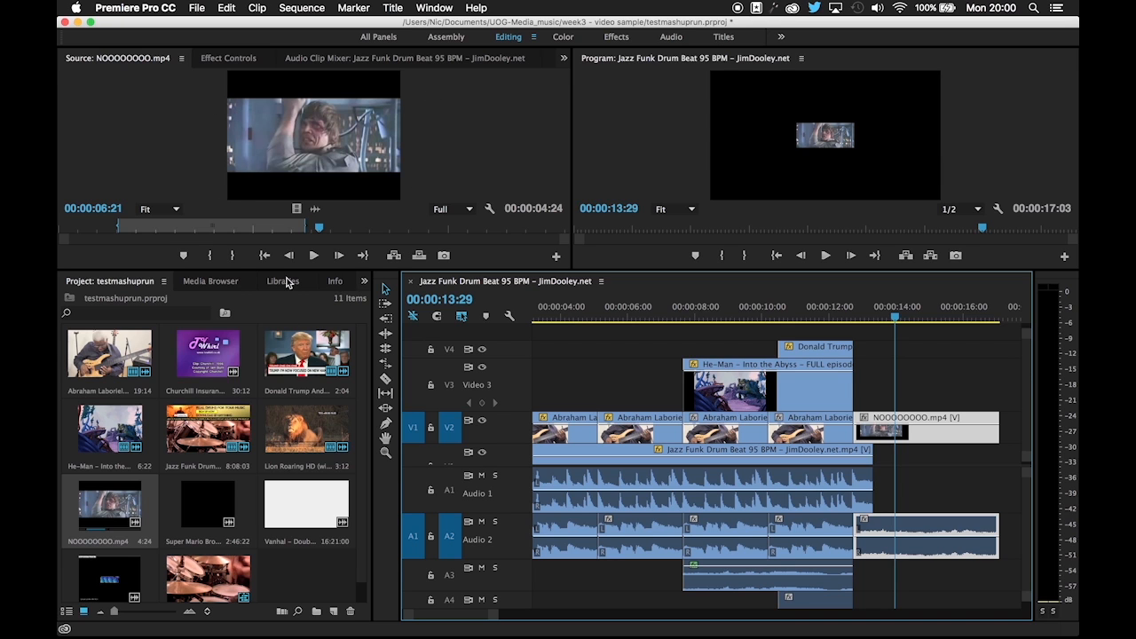
# Save the project and enlarge the NOOOOOOOO.mp4 clip to a scale of 406, checking it by playing the ending
pyautogui.hotkey('shift', '7')
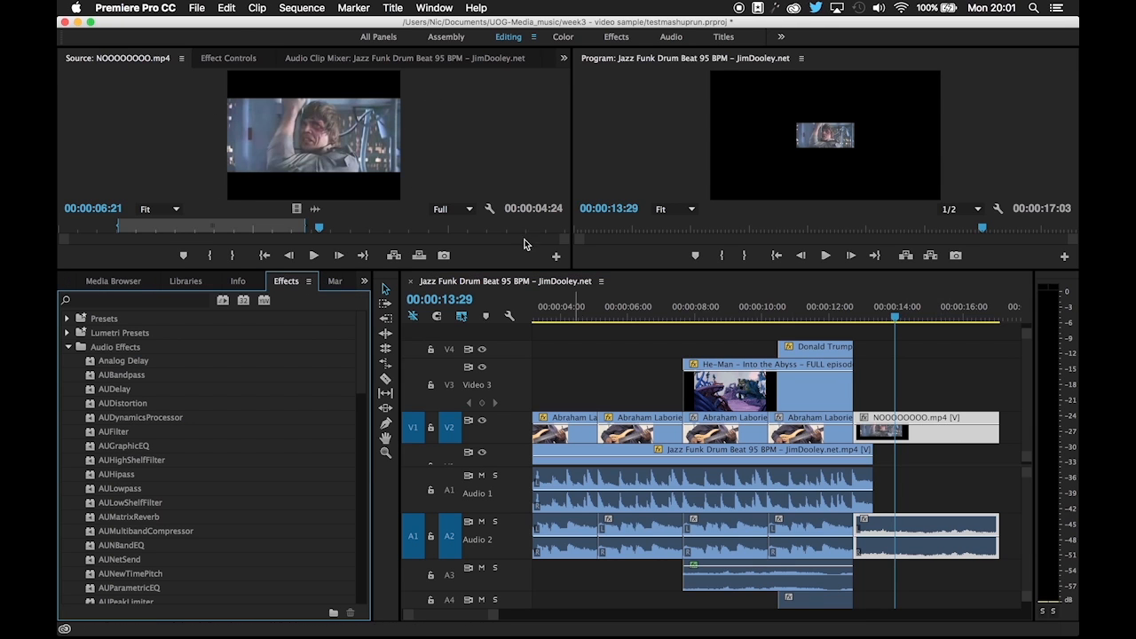
pyautogui.click(236, 57)
pyautogui.press('super+s')
pyautogui.click(67, 116)
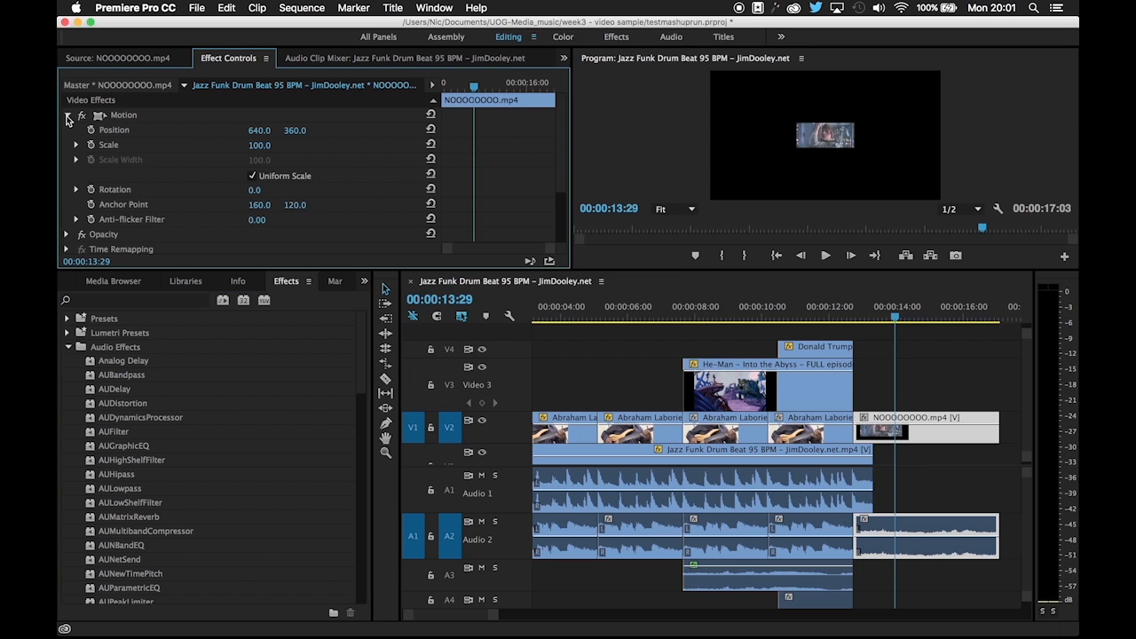
pyautogui.moveTo(259, 145); pyautogui.dragTo(497, 144)
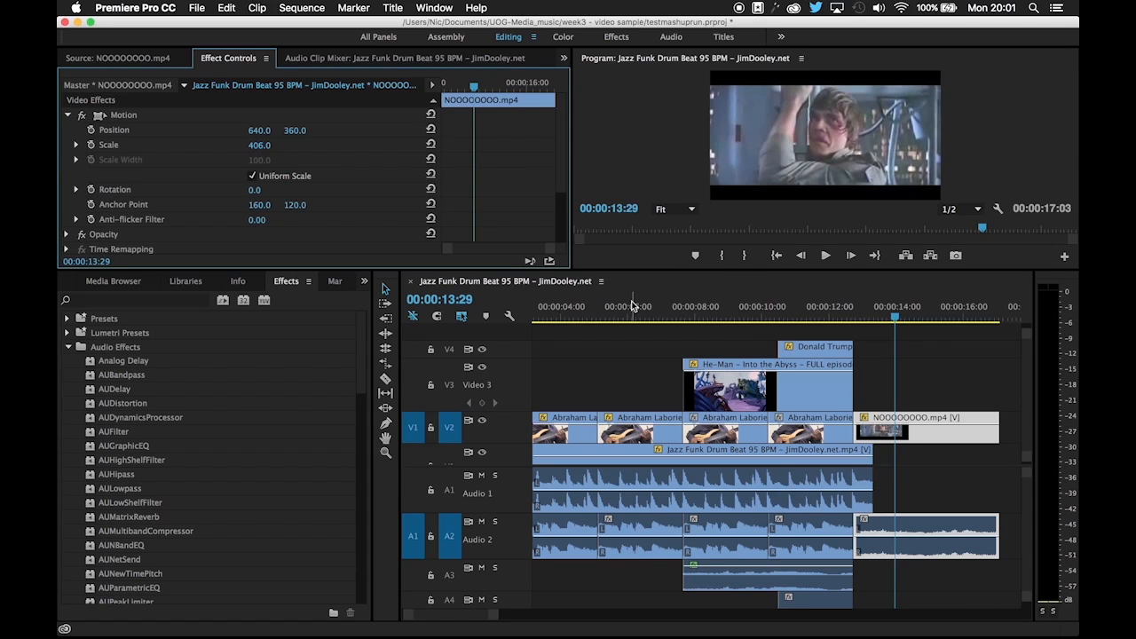
pyautogui.click(809, 316)
pyautogui.press('space')
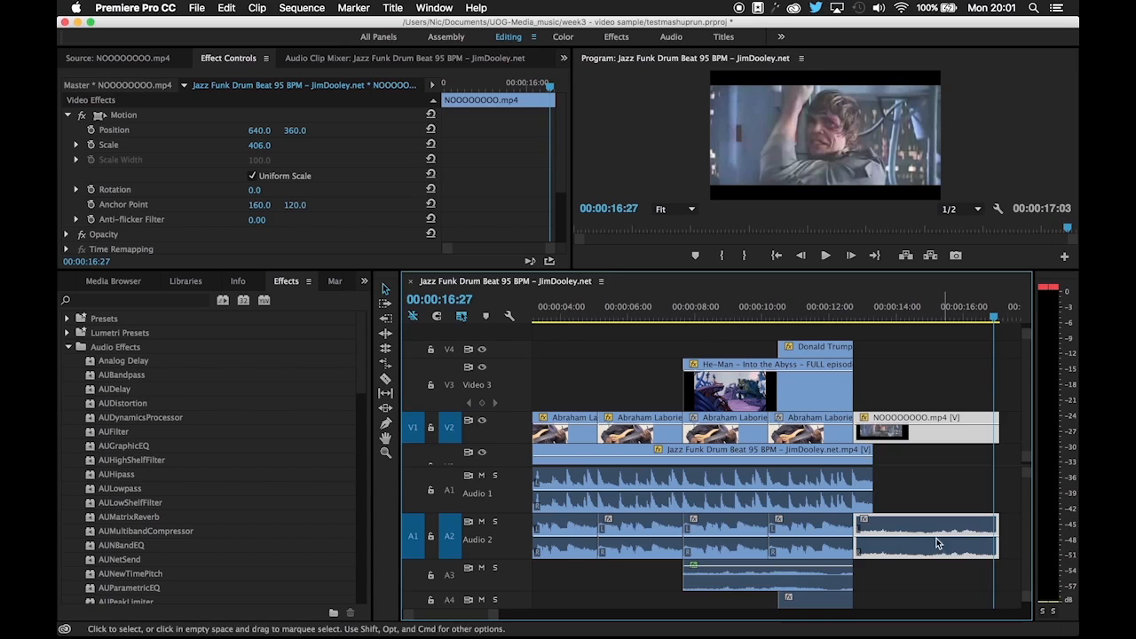
# Raise the NOOOOOOOO.mp4 clip's audio level on Audio 2 to 6.02 dB and play the lead-in to the ending
pyautogui.moveTo(926, 543); pyautogui.dragTo(926, 520)
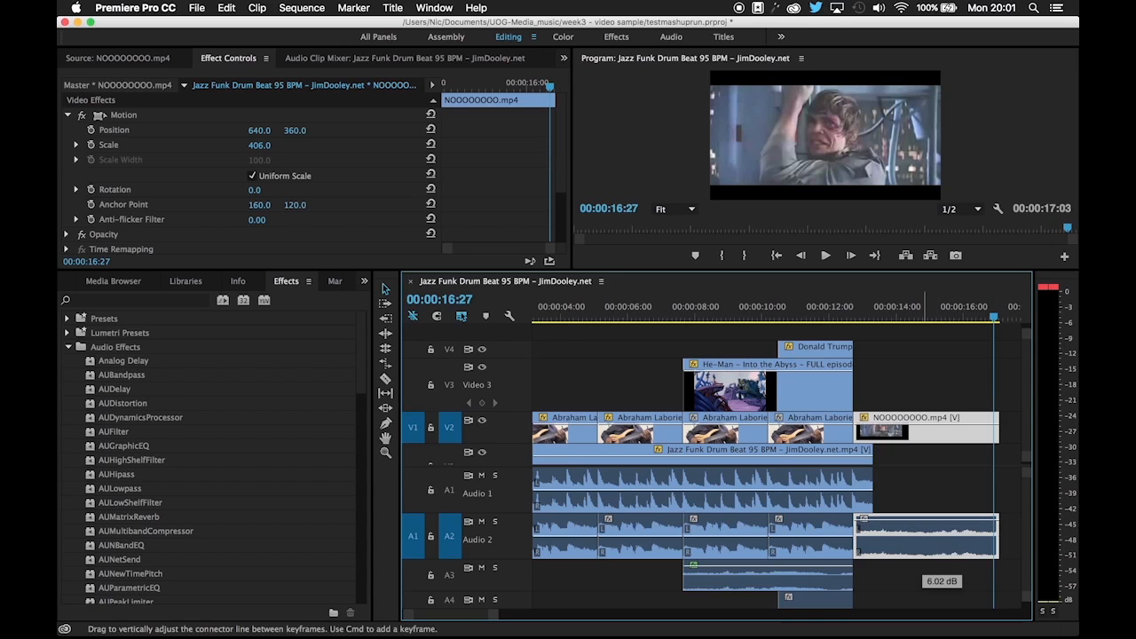
pyautogui.click(807, 315)
pyautogui.press('space')
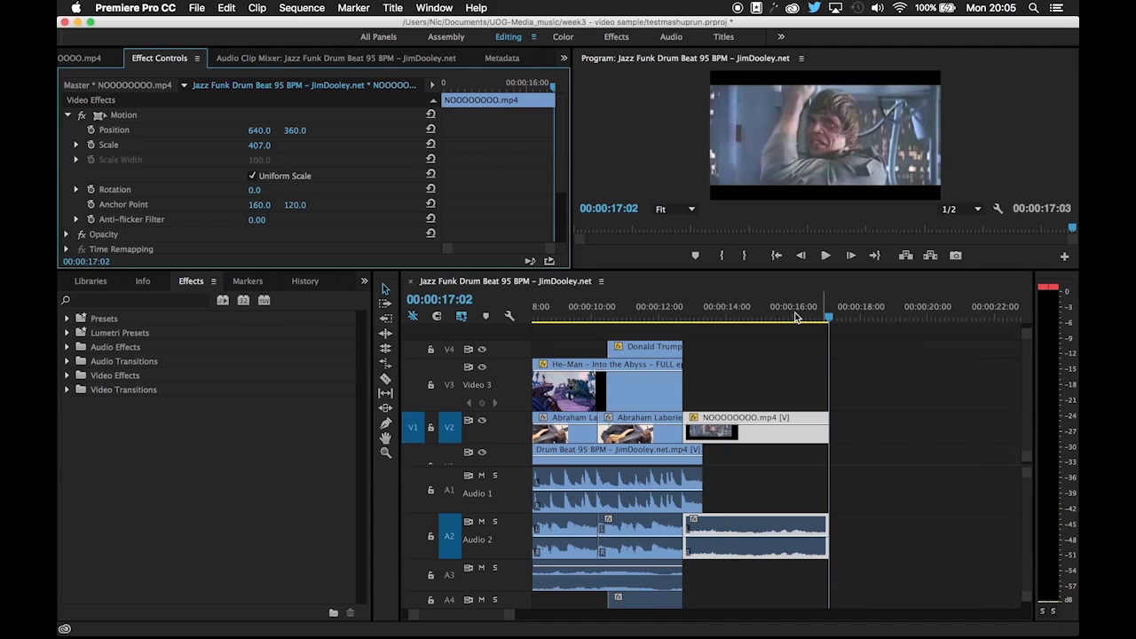
# Move back through the sequence to 00:00:10:03 and examine the clip arrangement across all tracks from the start to the scream ending
pyautogui.click(830, 320)
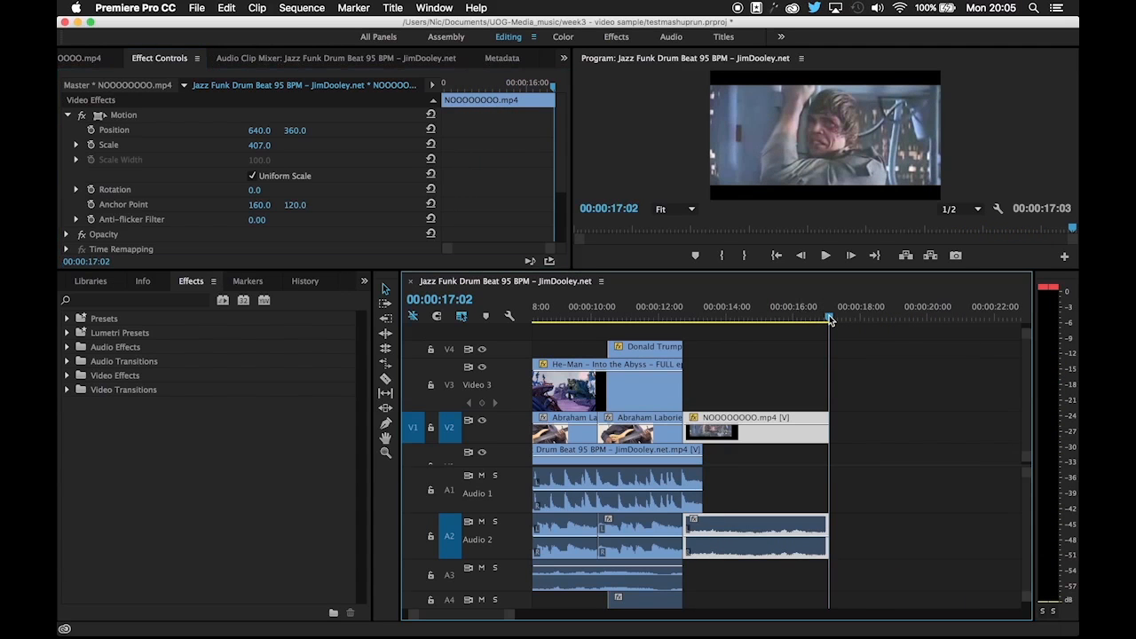
pyautogui.moveTo(827, 318); pyautogui.dragTo(594, 317)
pyautogui.scroll(-5, 623, 469)
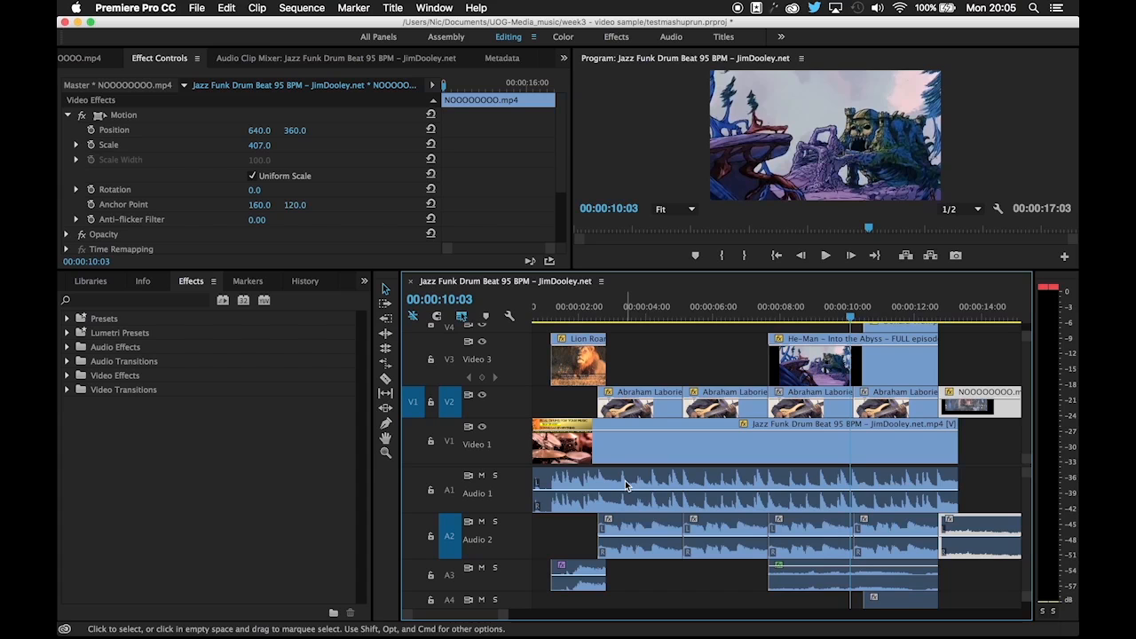
pyautogui.hscroll(-2, 630, 476)
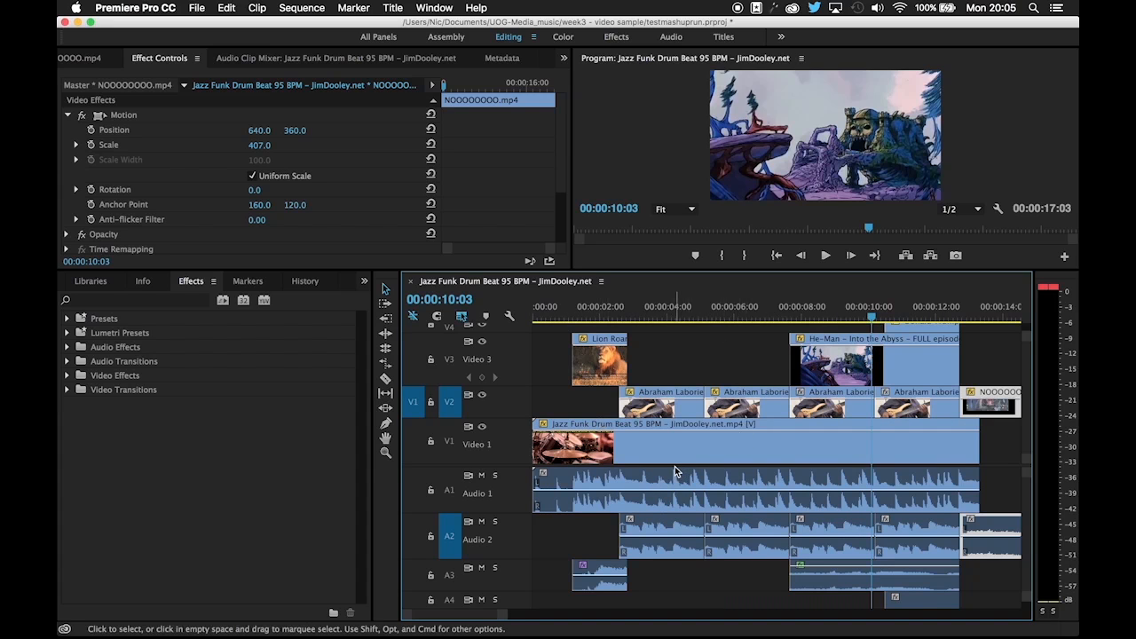
pyautogui.hscroll(5, 675, 471)
pyautogui.hscroll(-6, 675, 470)
pyautogui.hscroll(5, 675, 466)
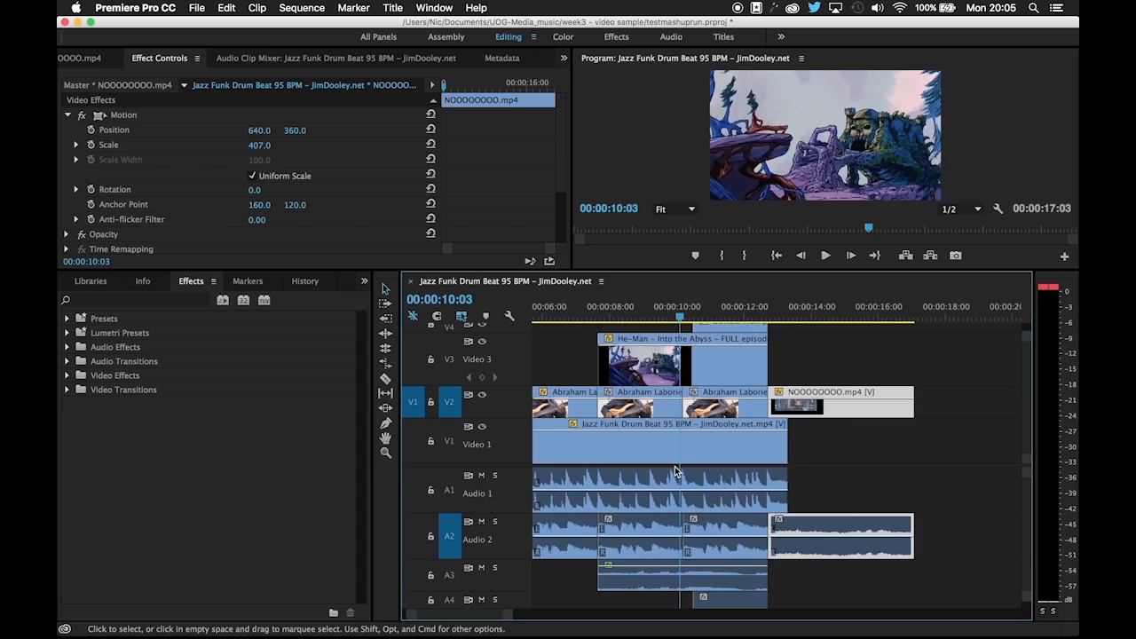
# Save the project as testmashuprun.prproj in the week3 - video sample folder, replacing the existing file
pyautogui.click(196, 9)
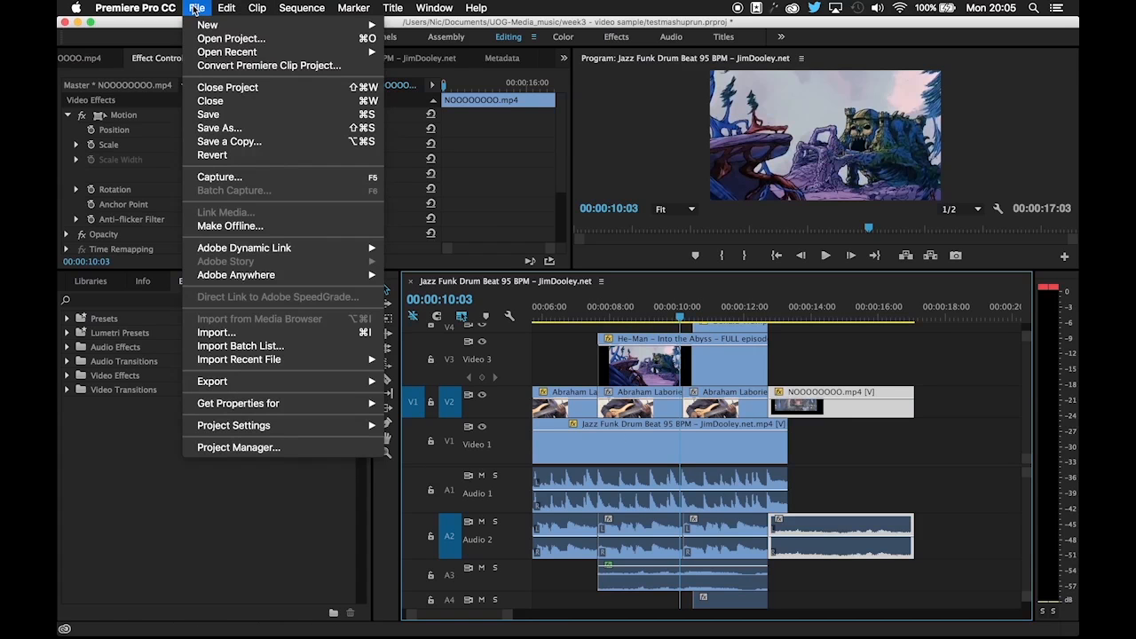
pyautogui.click(210, 128)
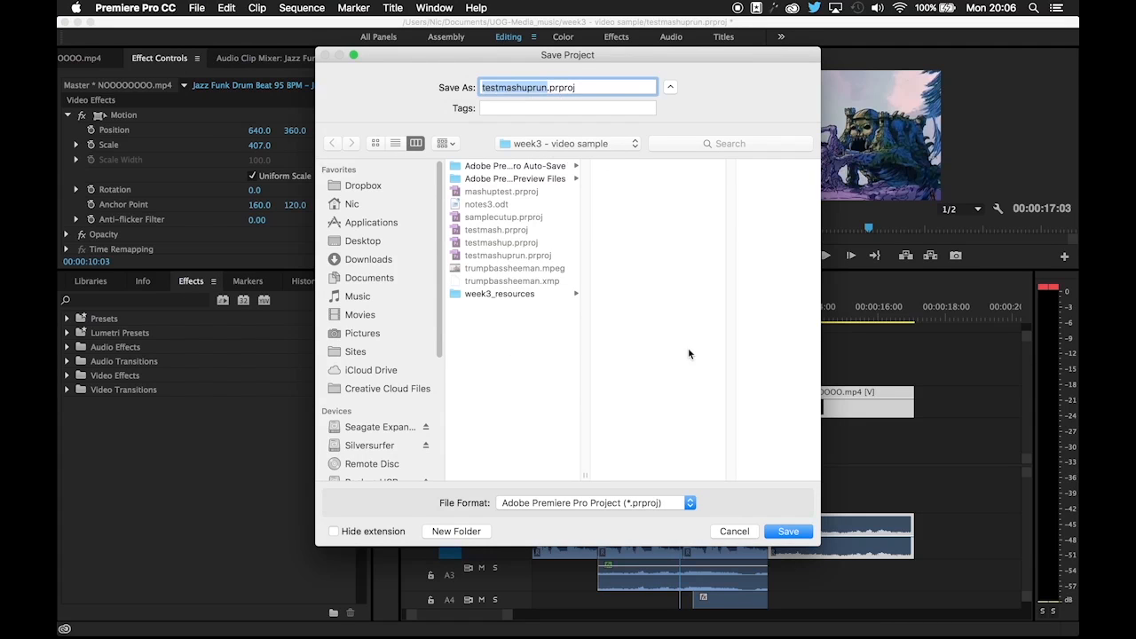
pyautogui.click(789, 531)
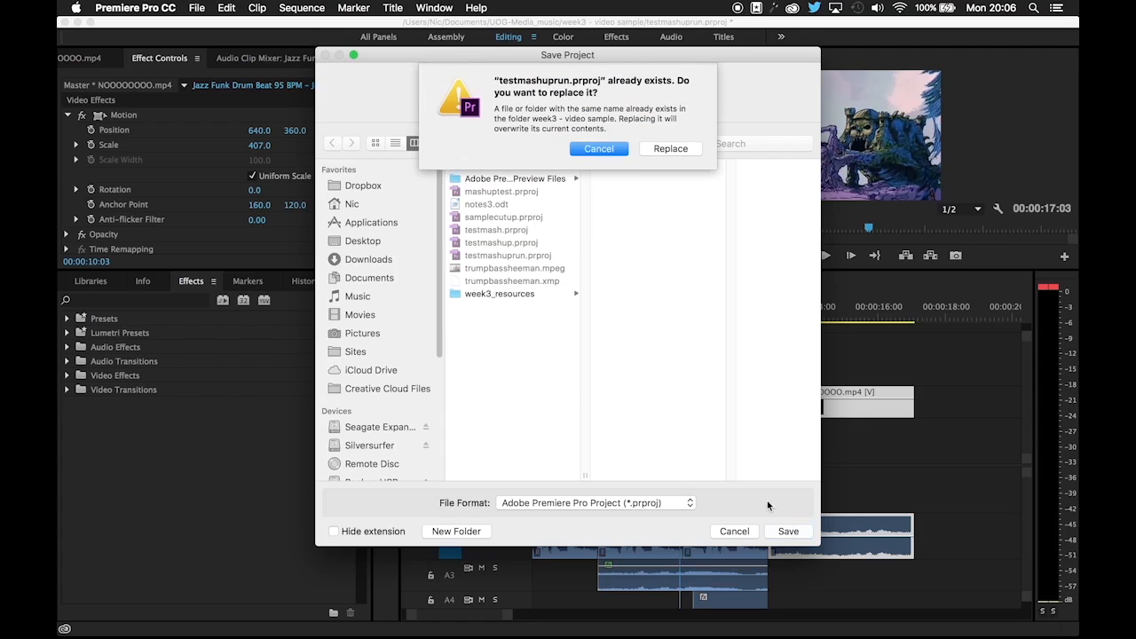
pyautogui.click(684, 153)
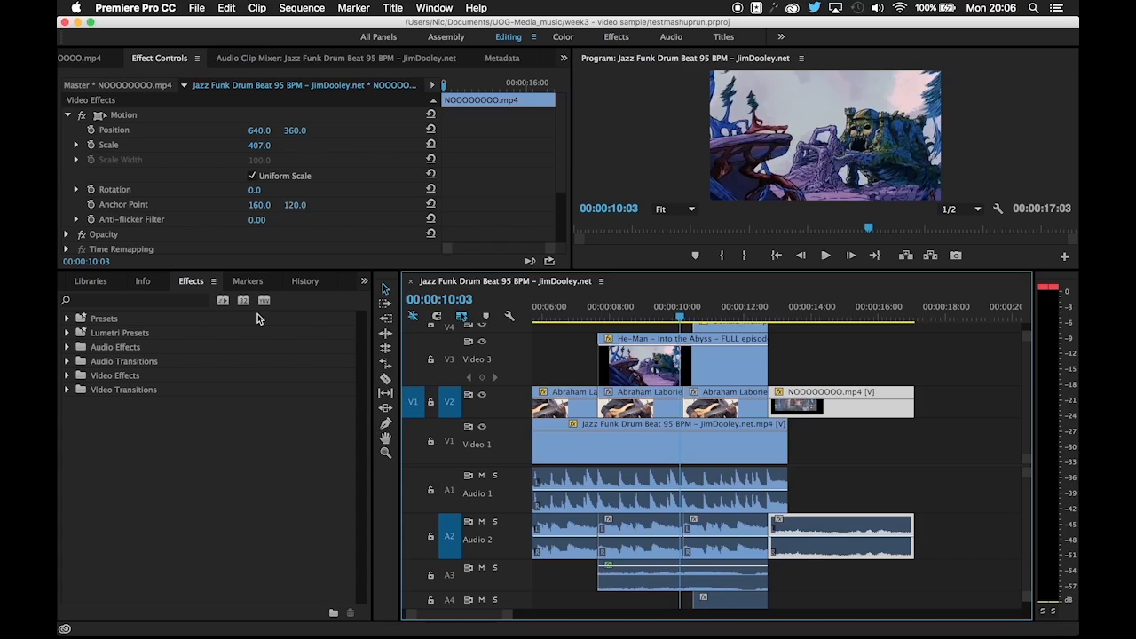
# Open the media export settings for the sequence and make the export match the sequence settings
pyautogui.click(191, 9)
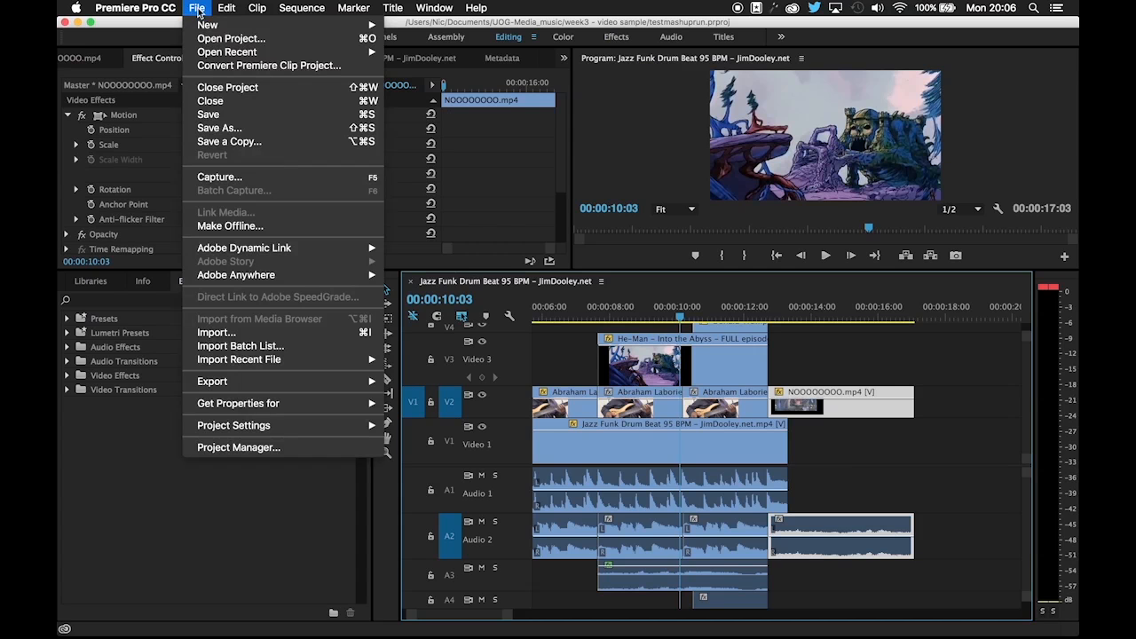
pyautogui.moveTo(238, 382)
pyautogui.click(407, 385)
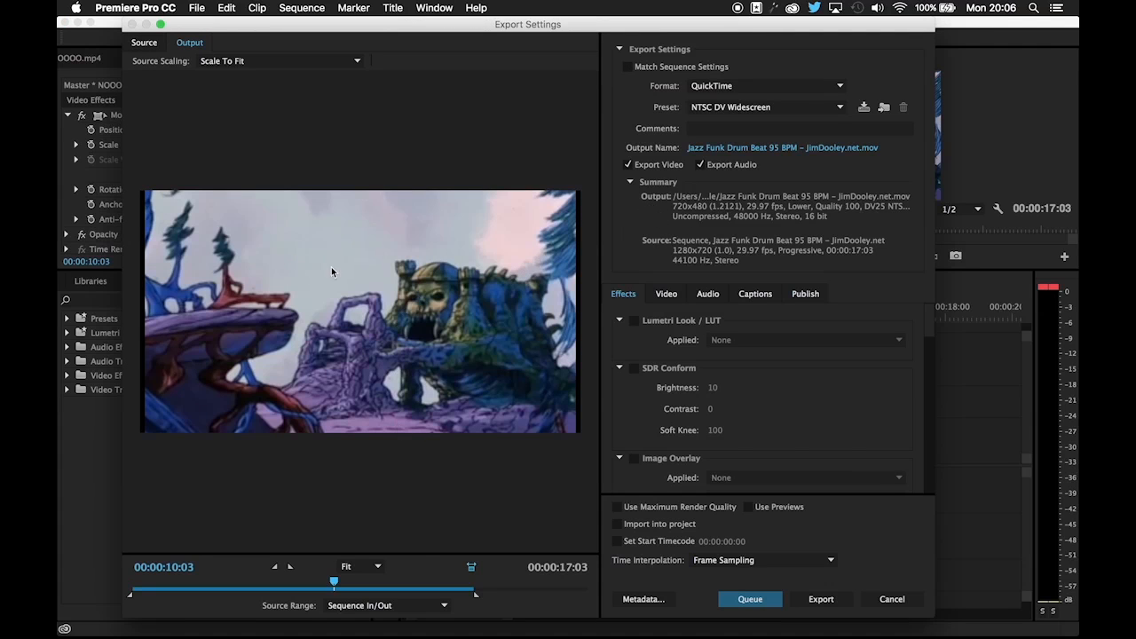
pyautogui.click(628, 67)
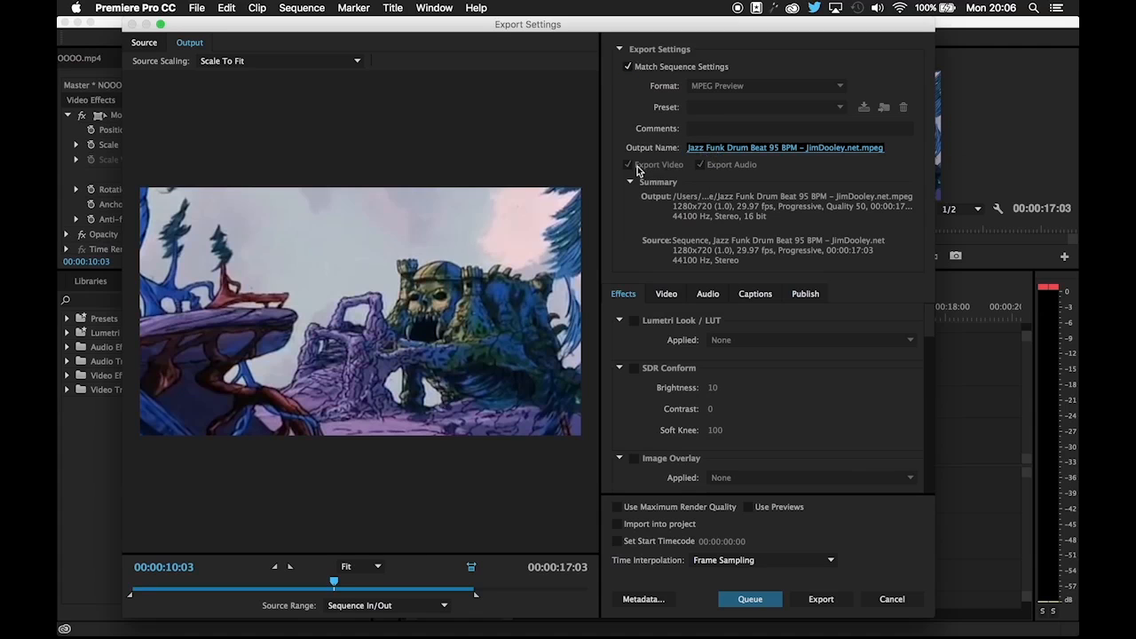
# Name the output file mashuptesting.mpeg in the week3 - video sample folder and start the export
pyautogui.click(710, 148)
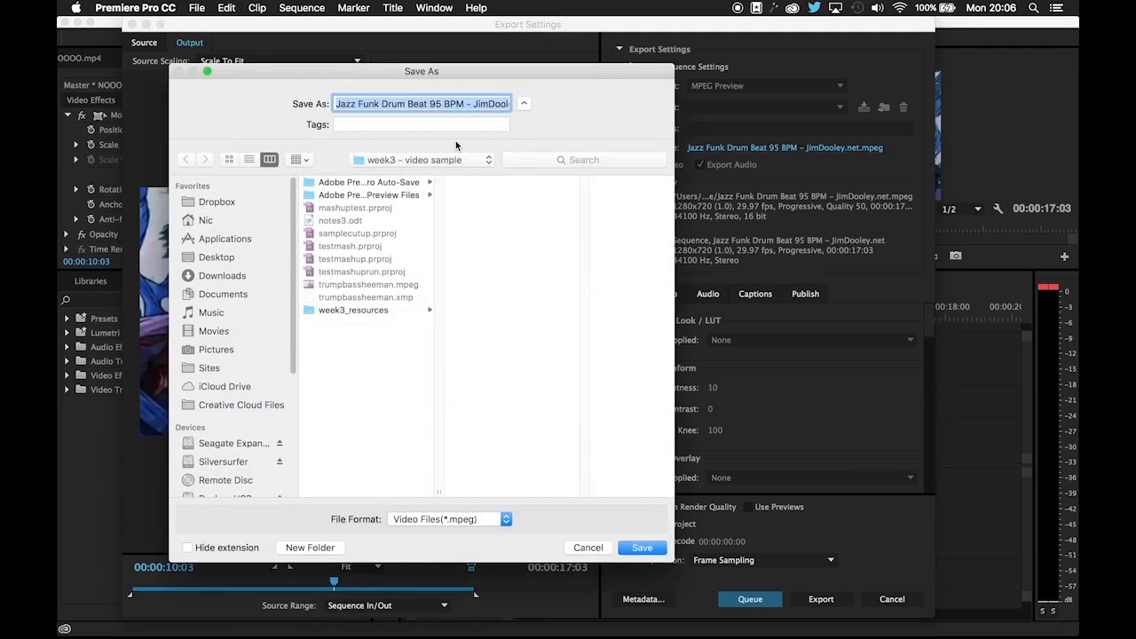
pyautogui.write('mashup')
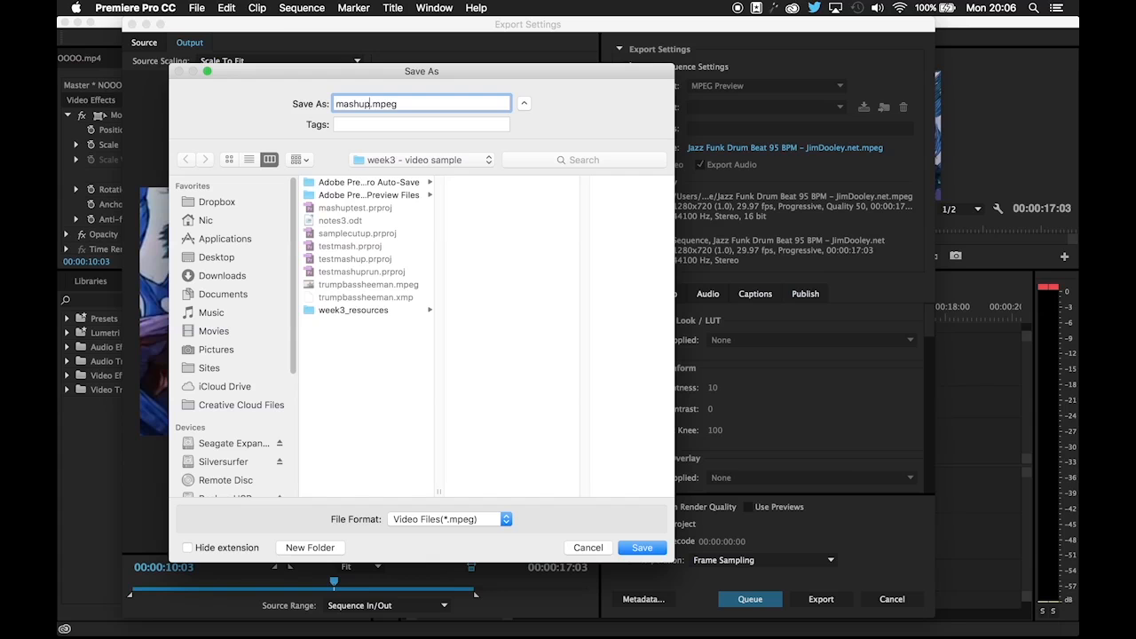
pyautogui.write('testing')
pyautogui.click(634, 548)
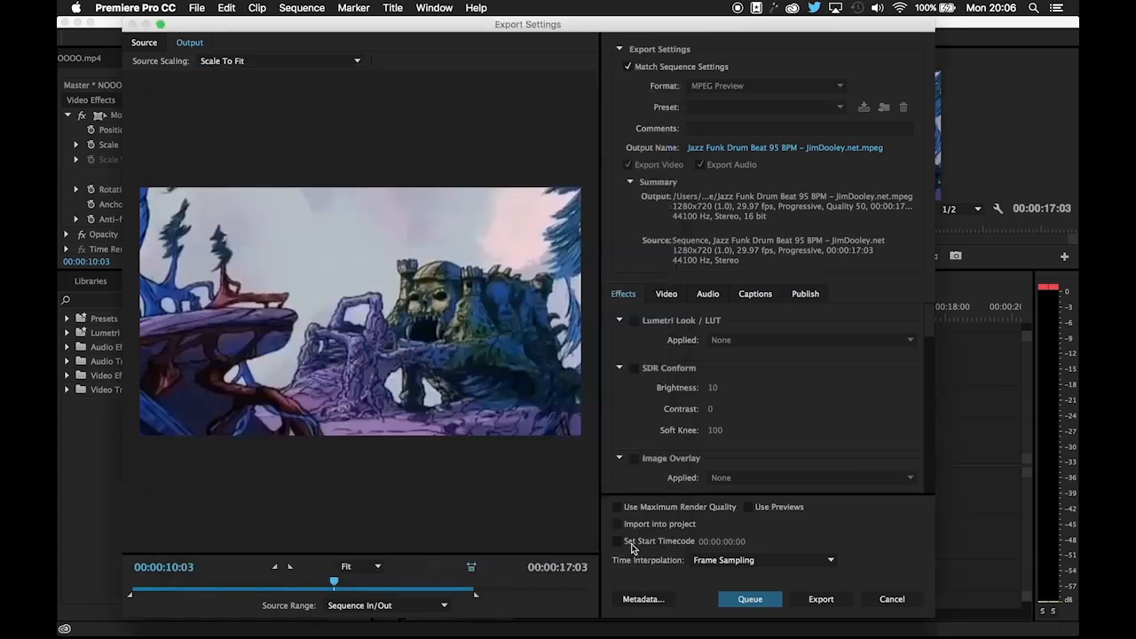
pyautogui.click(810, 603)
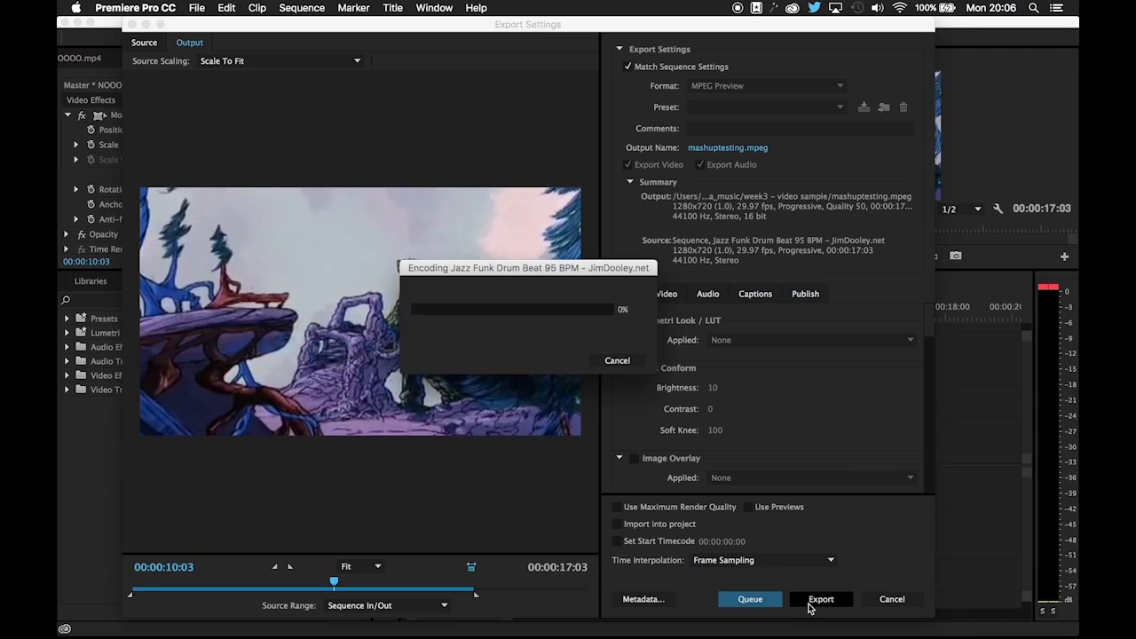